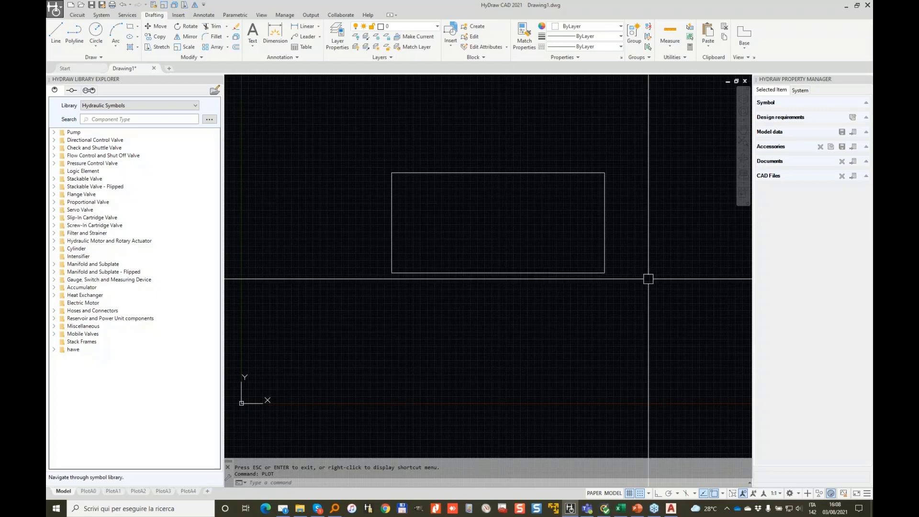
- Close the open drawing containing the rectangle and start a new blank drawing with the origin in view
{"action": "left_click", "coordinate": [153, 69]}
{"action": "left_click", "coordinate": [468, 271]}
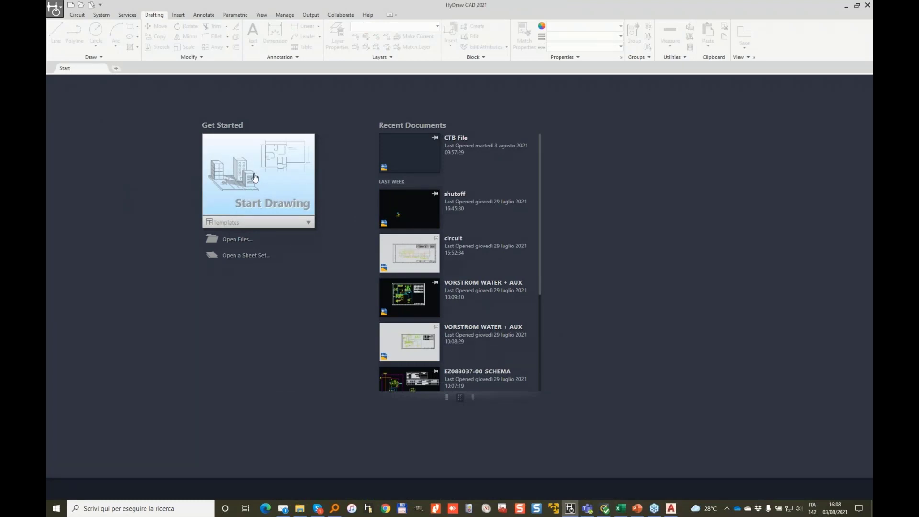
{"action": "left_click", "coordinate": [254, 178]}
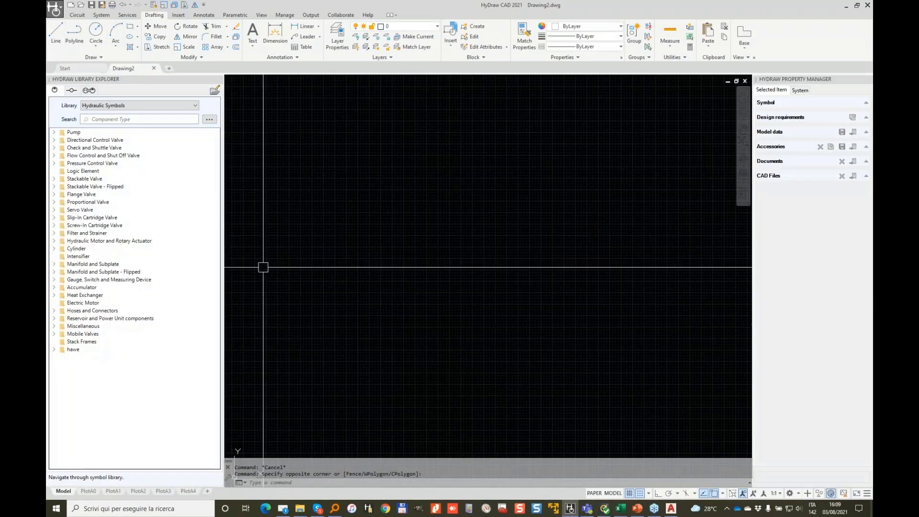
{"action": "left_click", "coordinate": [295, 276]}
{"action": "middle_click_drag", "start_coordinate": [307, 332], "coordinate": [401, 291]}
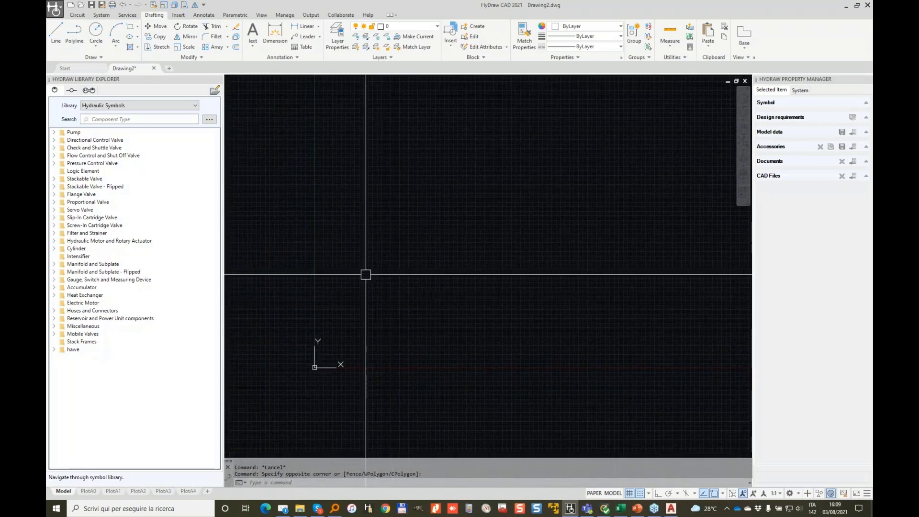
{"action": "mouse_move", "coordinate": [395, 235]}
{"action": "middle_mouse_down"}
{"action": "mouse_move", "coordinate": [360, 307]}
{"action": "mouse_move", "coordinate": [375, 238]}
{"action": "middle_mouse_up"}
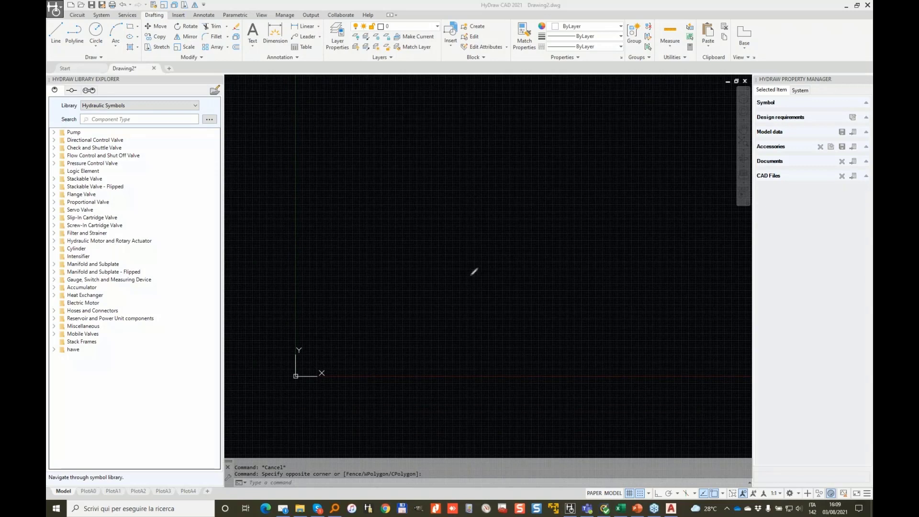
{"action": "mouse_move", "coordinate": [56, 477]}
{"action": "left_mouse_down"}
{"action": "mouse_move", "coordinate": [47, 490]}
{"action": "mouse_move", "coordinate": [69, 503]}
{"action": "mouse_move", "coordinate": [53, 476]}
{"action": "mouse_move", "coordinate": [128, 502]}
{"action": "mouse_move", "coordinate": [211, 484]}
{"action": "mouse_move", "coordinate": [89, 478]}
{"action": "mouse_move", "coordinate": [98, 506]}
{"action": "left_mouse_up"}
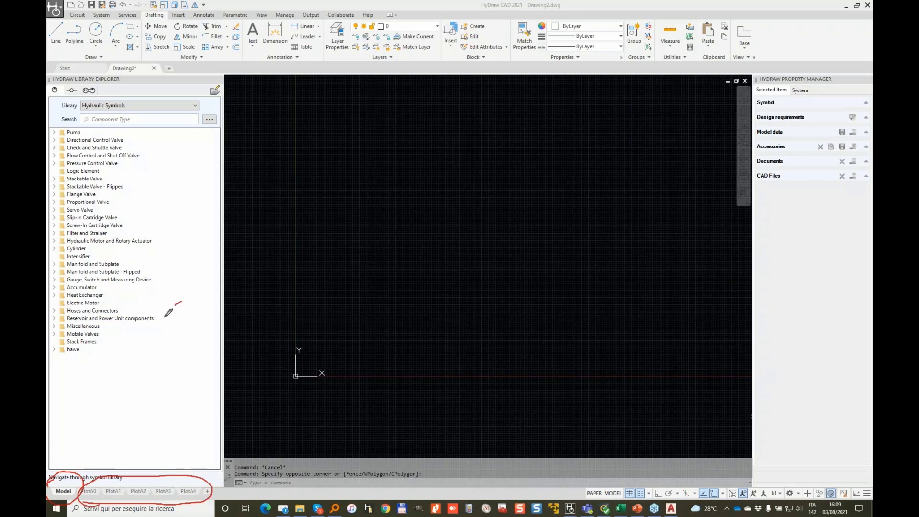
{"action": "mouse_move", "coordinate": [168, 315]}
{"action": "left_mouse_down"}
{"action": "mouse_move", "coordinate": [71, 463]}
{"action": "mouse_move", "coordinate": [67, 434]}
{"action": "left_mouse_up"}
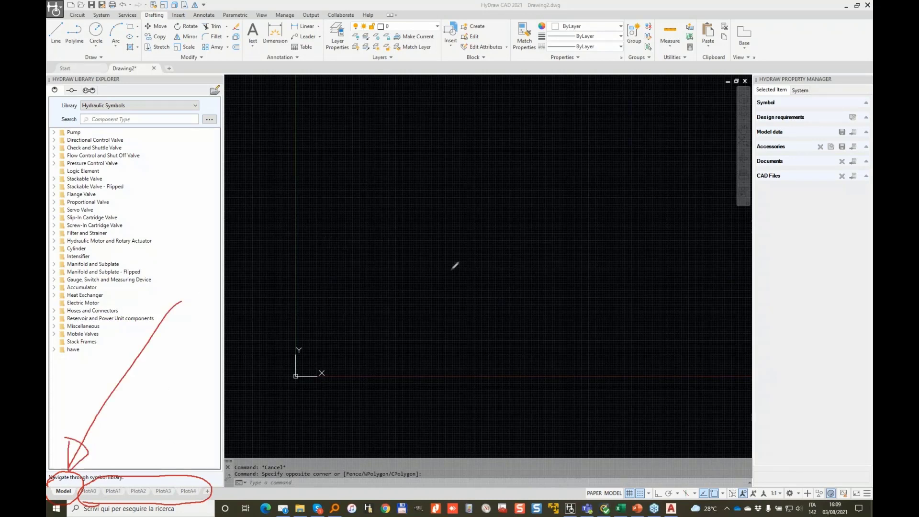
- Draw a wide rectangle in model space, above and to the right of the origin
{"action": "left_click", "coordinate": [136, 41]}
{"action": "left_click", "coordinate": [131, 26]}
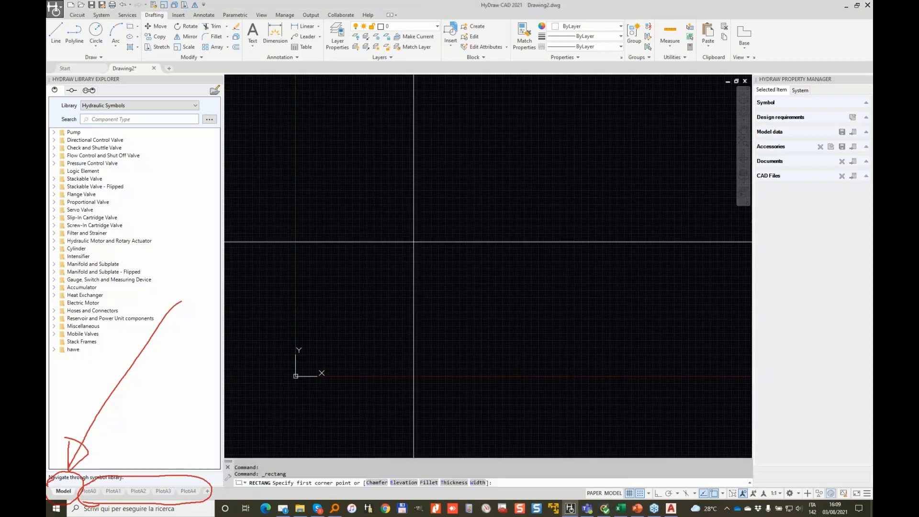
{"action": "left_click", "coordinate": [402, 226]}
{"action": "left_click", "coordinate": [590, 301]}
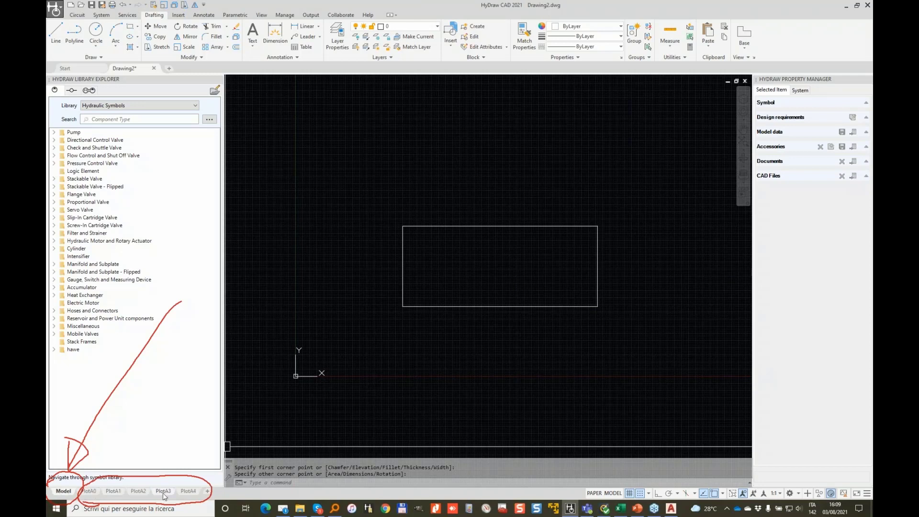
{"action": "mouse_move", "coordinate": [163, 495]}
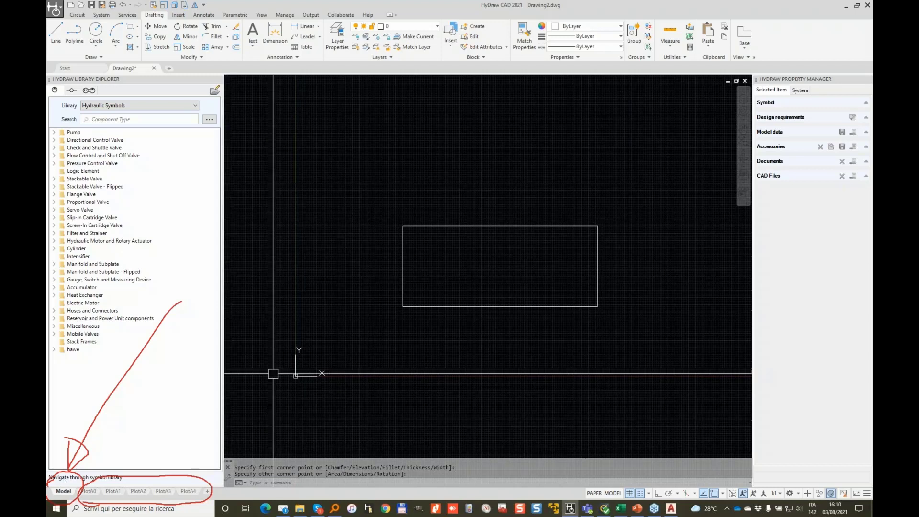
{"action": "middle_click_drag", "start_coordinate": [398, 199], "coordinate": [374, 193]}
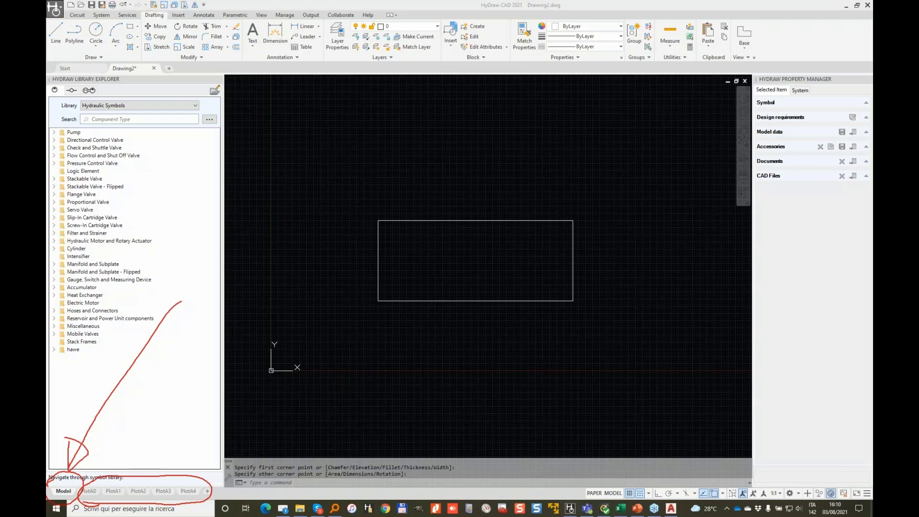
- Run the PLOT command to open the plot settings for model space
{"action": "mouse_move", "coordinate": [111, 2]}
{"action": "left_mouse_down"}
{"action": "mouse_move", "coordinate": [98, 9]}
{"action": "mouse_move", "coordinate": [115, 2]}
{"action": "left_mouse_up"}
{"action": "key", "text": "Escape"}
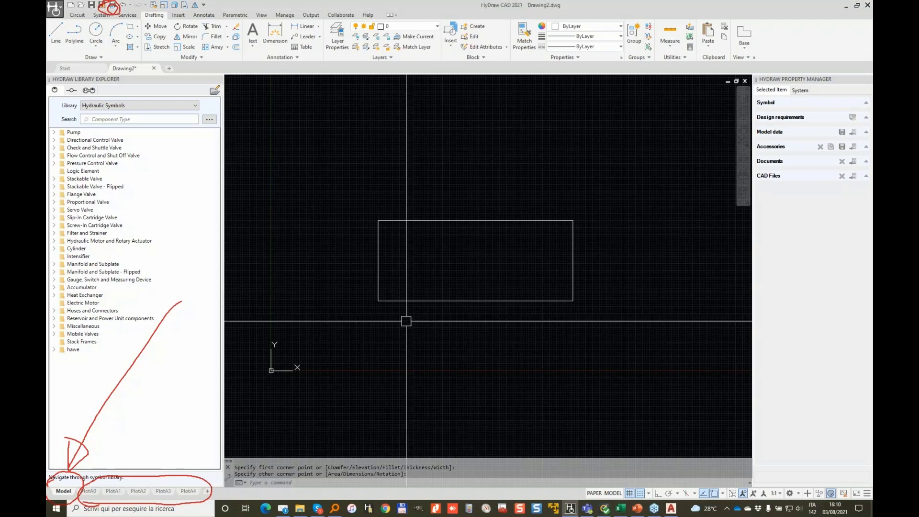
{"action": "type", "text": "PLOT"}
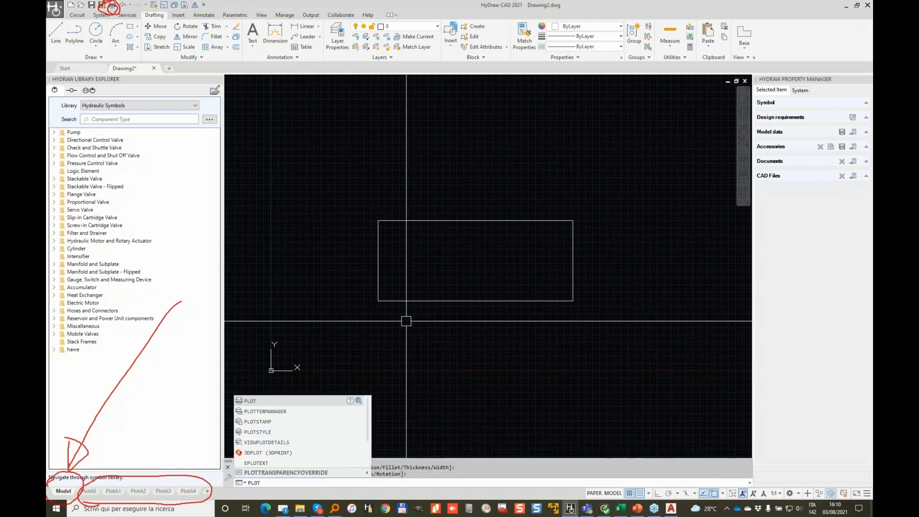
{"action": "key", "text": "Return"}
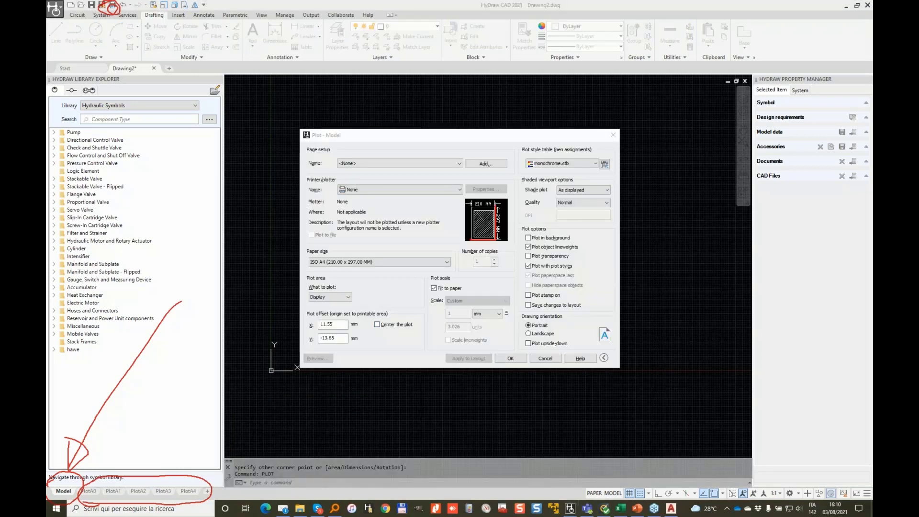
{"action": "mouse_move", "coordinate": [305, 179]}
{"action": "left_mouse_down"}
{"action": "mouse_move", "coordinate": [425, 206]}
{"action": "mouse_move", "coordinate": [391, 175]}
{"action": "mouse_move", "coordinate": [288, 176]}
{"action": "left_mouse_up"}
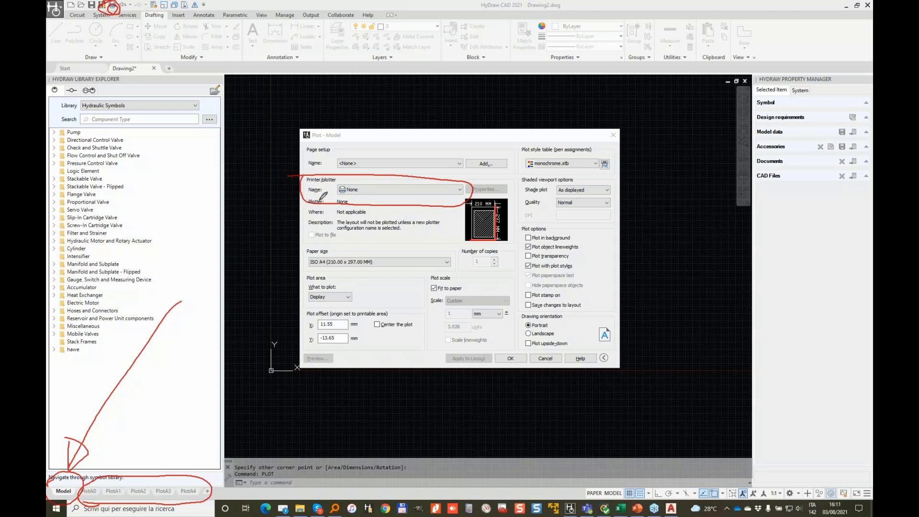
{"action": "left_click_drag", "start_coordinate": [322, 202], "coordinate": [381, 195]}
{"action": "left_click_drag", "start_coordinate": [305, 278], "coordinate": [405, 266]}
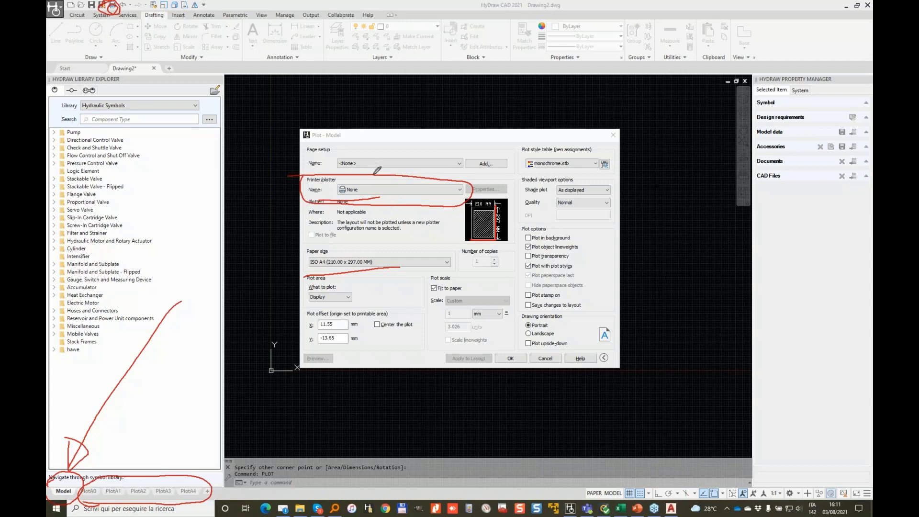
{"action": "mouse_move", "coordinate": [522, 130]}
{"action": "left_mouse_down"}
{"action": "mouse_move", "coordinate": [525, 179]}
{"action": "mouse_move", "coordinate": [625, 175]}
{"action": "mouse_move", "coordinate": [625, 127]}
{"action": "mouse_move", "coordinate": [505, 137]}
{"action": "left_mouse_up"}
{"action": "mouse_move", "coordinate": [674, 91]}
{"action": "left_mouse_down"}
{"action": "mouse_move", "coordinate": [609, 126]}
{"action": "mouse_move", "coordinate": [643, 119]}
{"action": "left_mouse_up"}
{"action": "mouse_move", "coordinate": [704, 154]}
{"action": "left_mouse_down"}
{"action": "mouse_move", "coordinate": [624, 161]}
{"action": "mouse_move", "coordinate": [652, 178]}
{"action": "left_mouse_up"}
{"action": "mouse_move", "coordinate": [682, 256]}
{"action": "left_mouse_down"}
{"action": "mouse_move", "coordinate": [615, 195]}
{"action": "mouse_move", "coordinate": [609, 214]}
{"action": "left_mouse_up"}
{"action": "left_click_drag", "start_coordinate": [612, 184], "coordinate": [629, 205]}
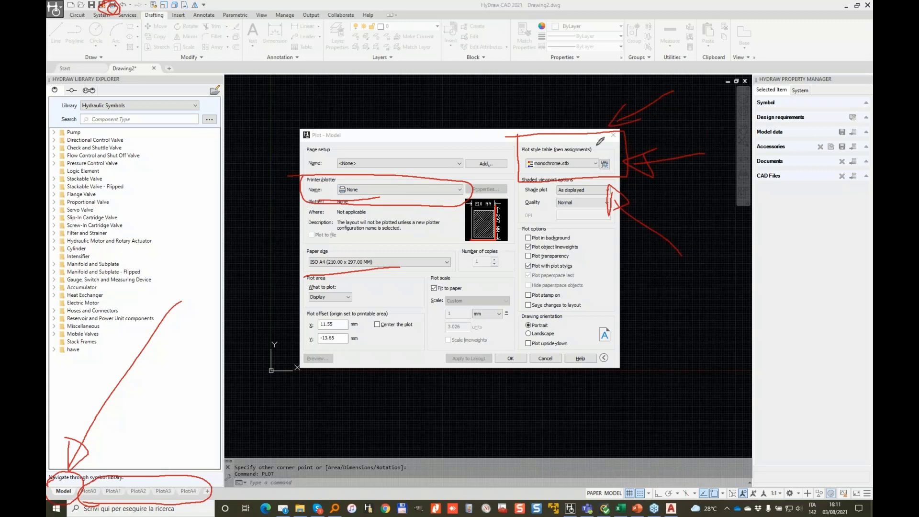
- Choose DWG To PDF.pc3 as the plotter and ISO full bleed A3 (420.00 x 297.00 MM) as the paper size
{"action": "left_click", "coordinate": [439, 190]}
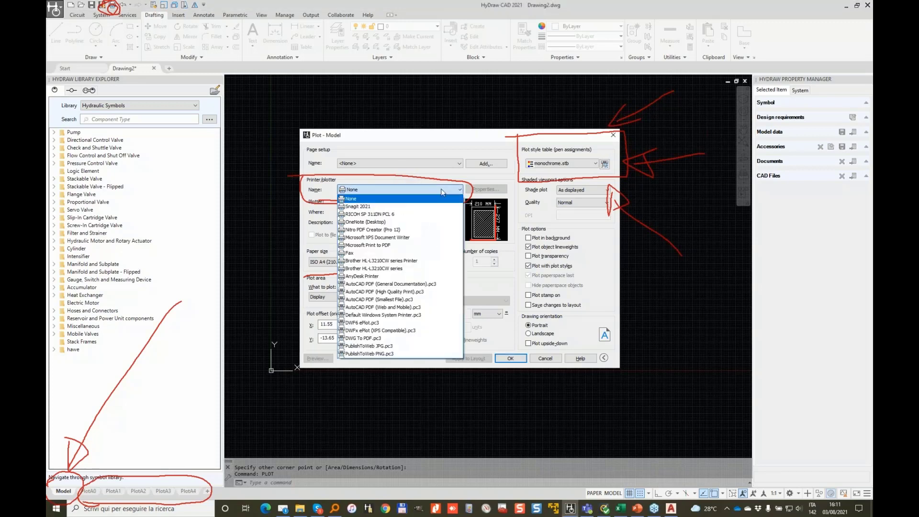
{"action": "left_click", "coordinate": [369, 338]}
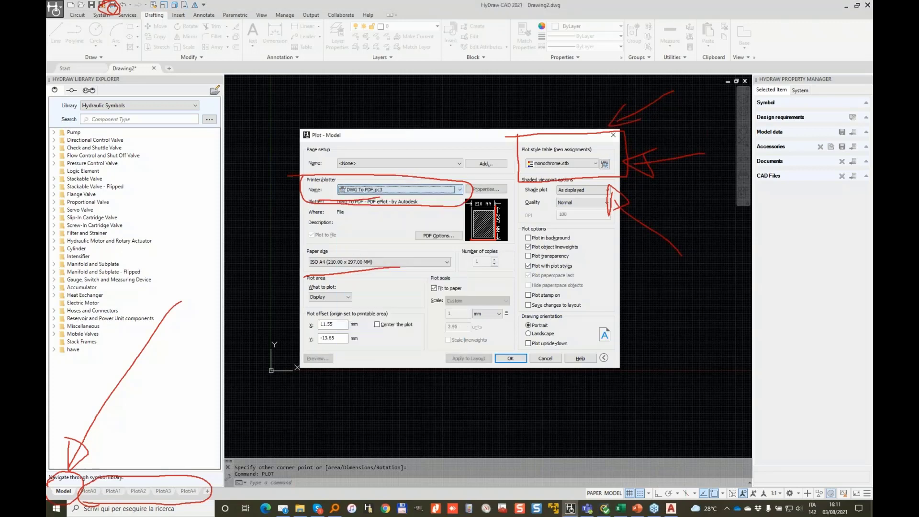
{"action": "left_click", "coordinate": [435, 265]}
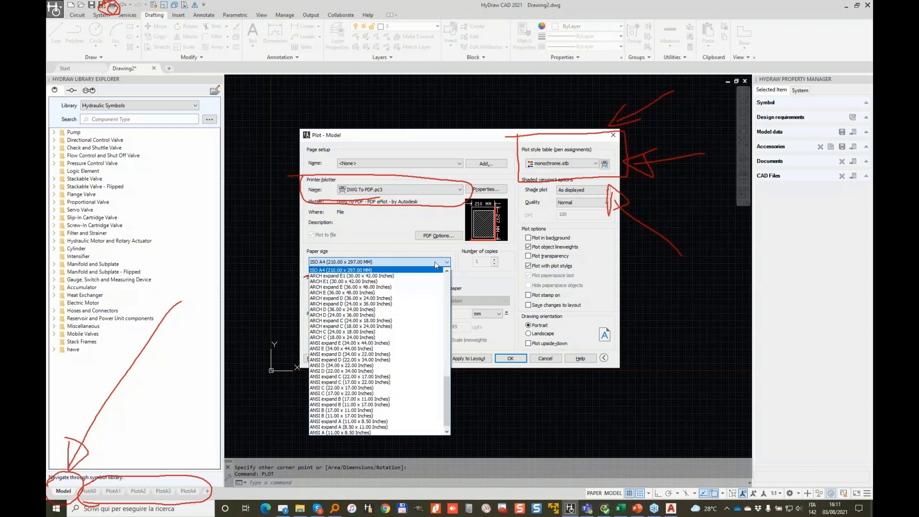
{"action": "left_click_drag", "start_coordinate": [445, 398], "coordinate": [445, 310]}
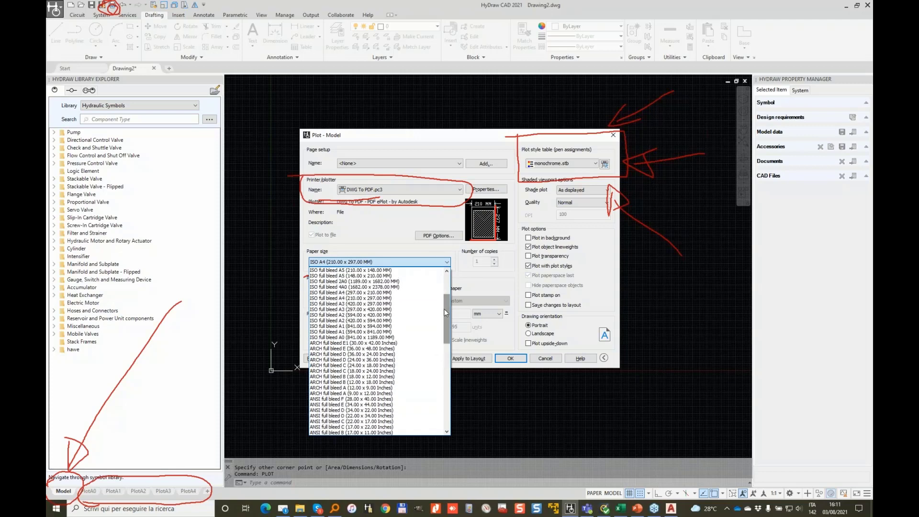
{"action": "left_click", "coordinate": [358, 304]}
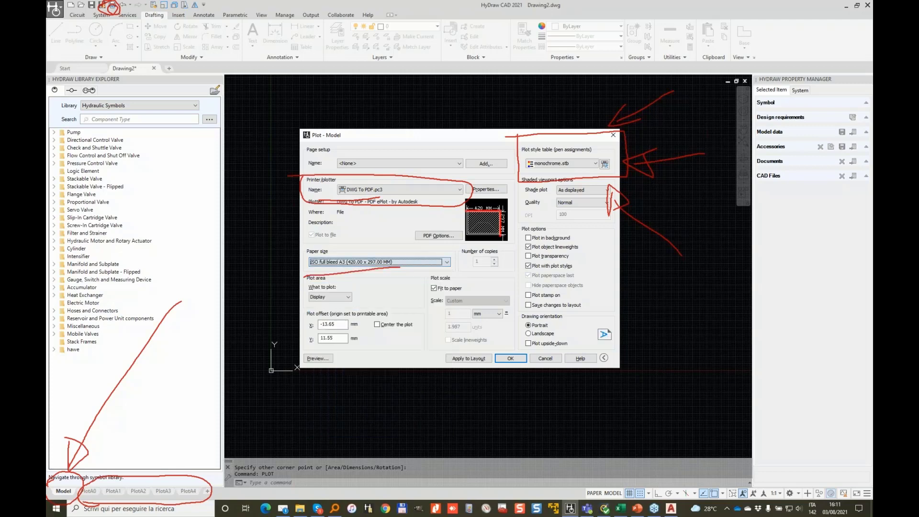
- Centre the plot on the sheet and set the drawing orientation to Landscape
{"action": "left_click", "coordinate": [378, 326]}
{"action": "left_click", "coordinate": [378, 325]}
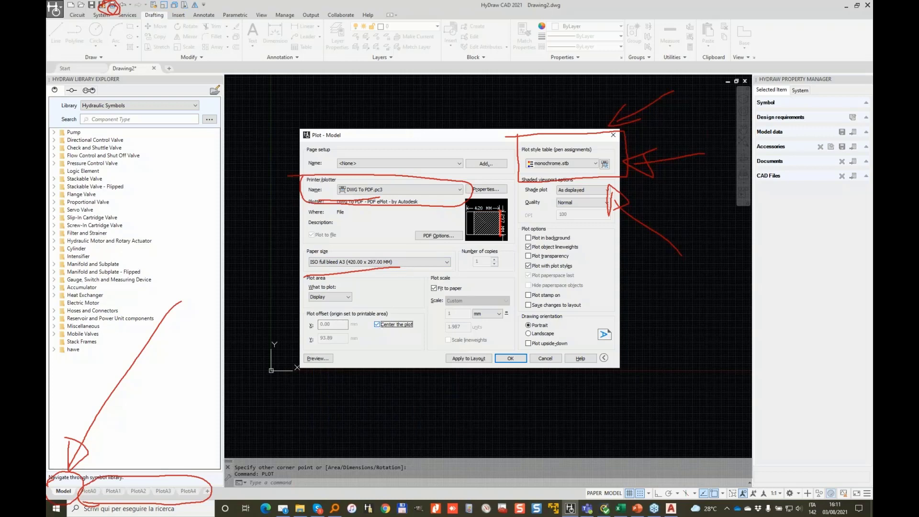
{"action": "left_click", "coordinate": [534, 335]}
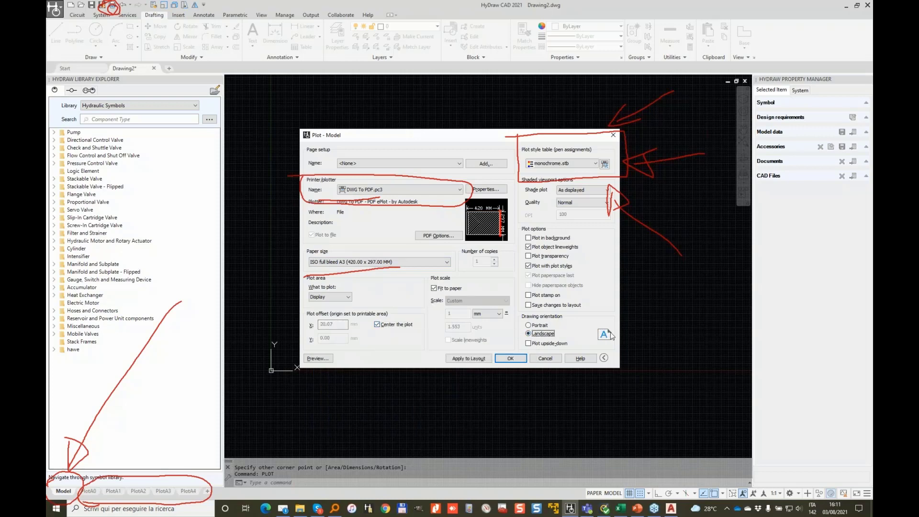
- Disable Fit to paper and set the plot scale to 1 mm = 2 units, keeping the plot centred
{"action": "left_click", "coordinate": [434, 288]}
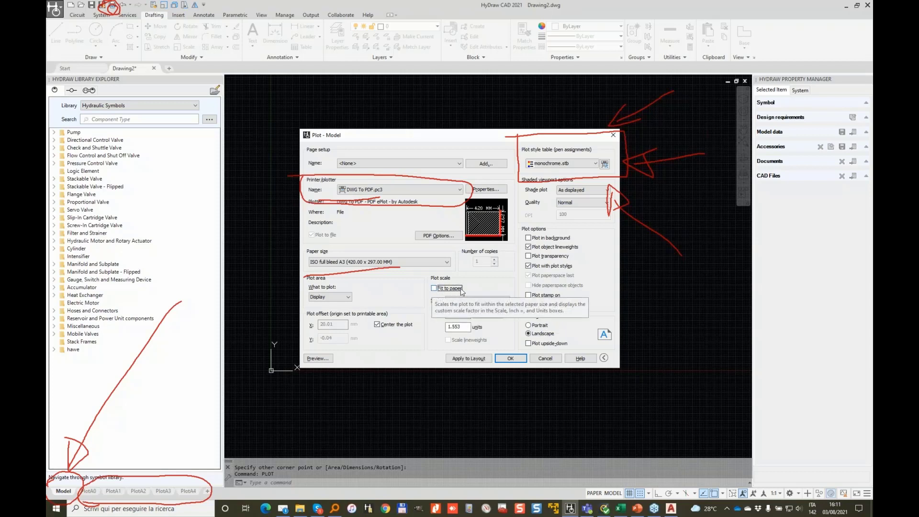
{"action": "double_click", "coordinate": [464, 325]}
{"action": "type", "text": "2"}
{"action": "key", "text": "Tab"}
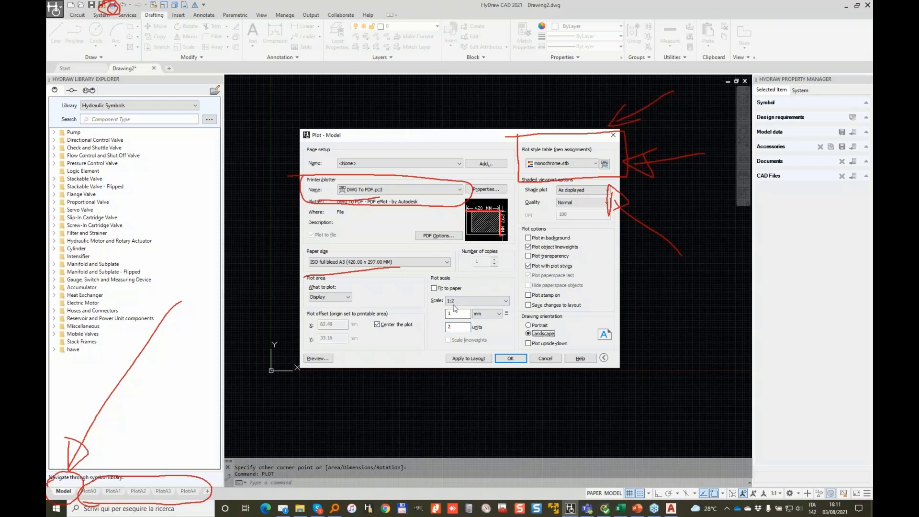
{"action": "left_click", "coordinate": [378, 326]}
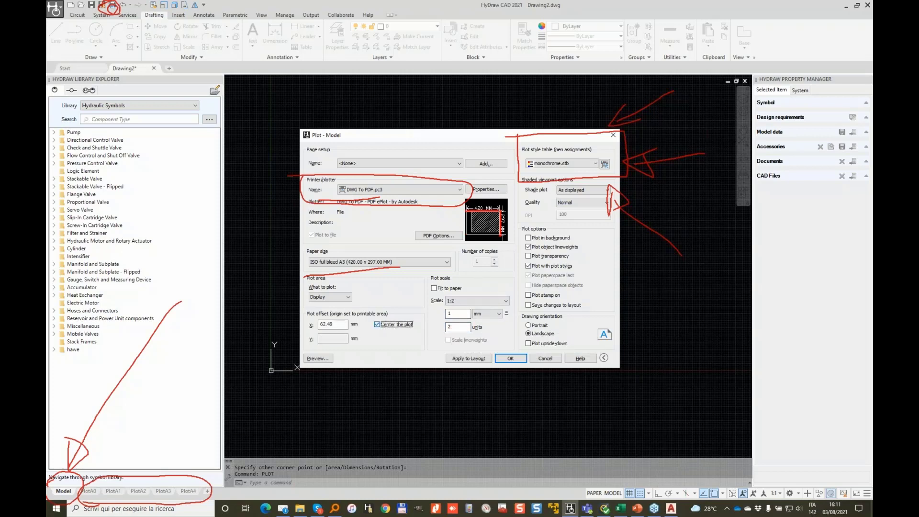
{"action": "left_click", "coordinate": [378, 326]}
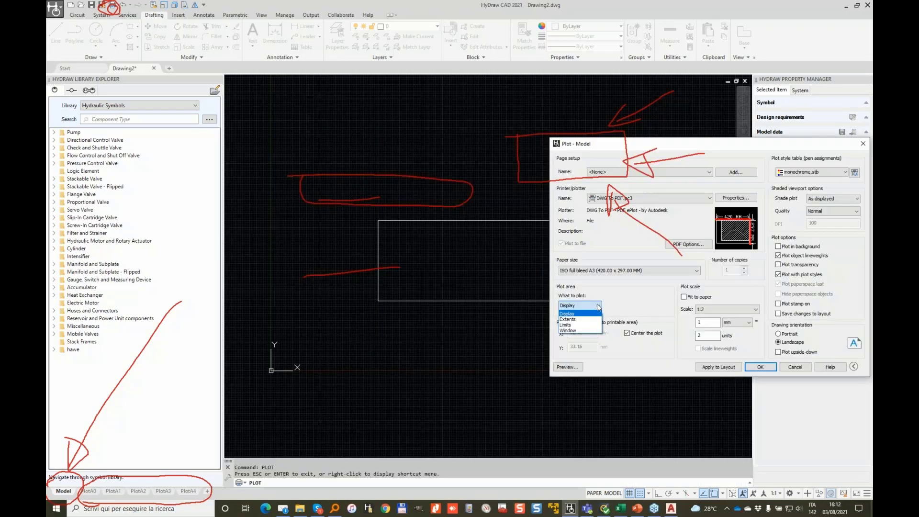
- Set the plot area to Window and define a window enclosing the whole rectangle
{"action": "left_click", "coordinate": [599, 306]}
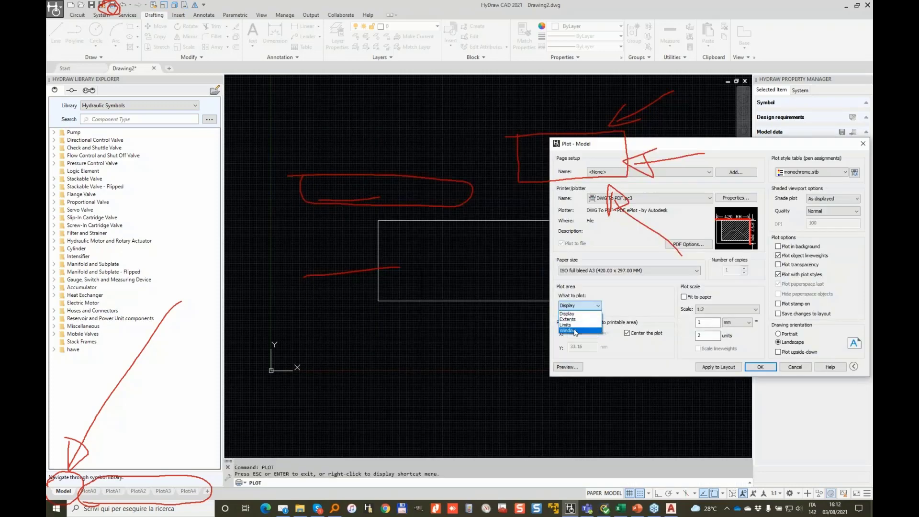
{"action": "left_click", "coordinate": [575, 332]}
{"action": "left_click", "coordinate": [344, 197]}
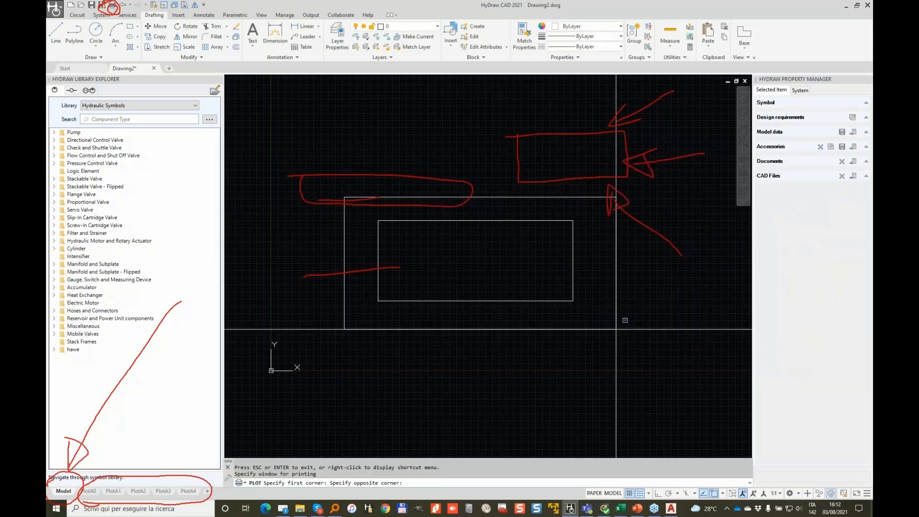
{"action": "left_click", "coordinate": [610, 329]}
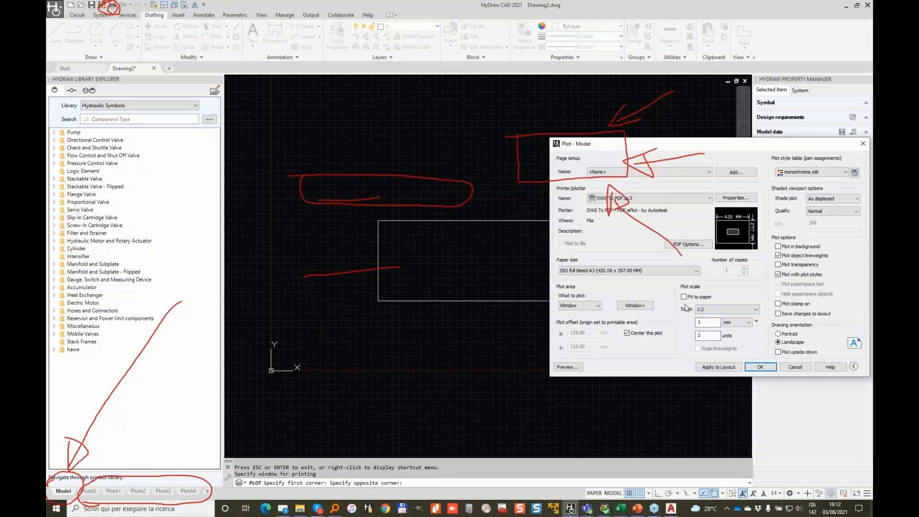
- Preview the plot despite the differing annotation scale, and return to the plot settings
{"action": "left_click", "coordinate": [568, 368]}
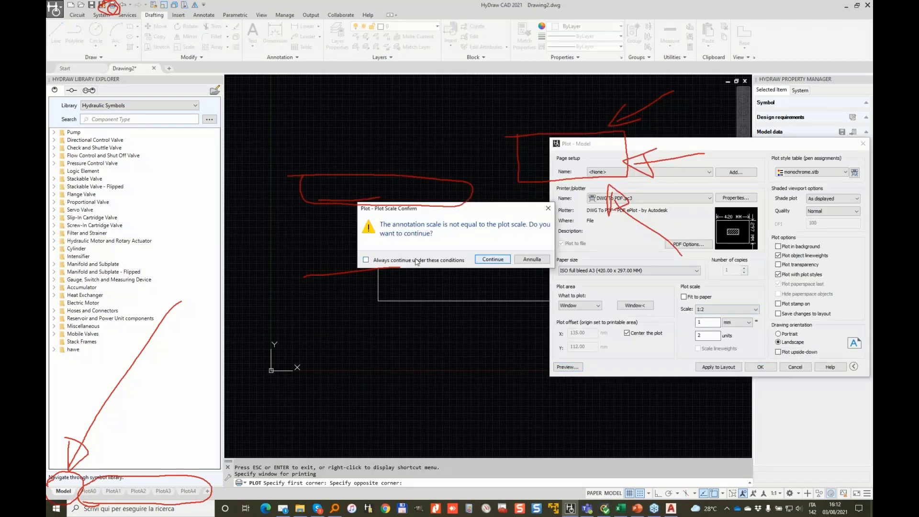
{"action": "left_click", "coordinate": [503, 260]}
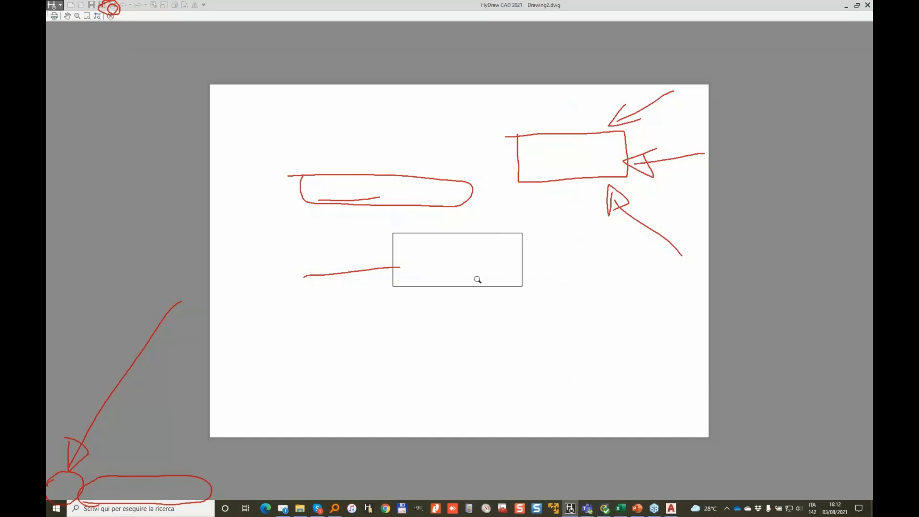
{"action": "key", "text": "Escape"}
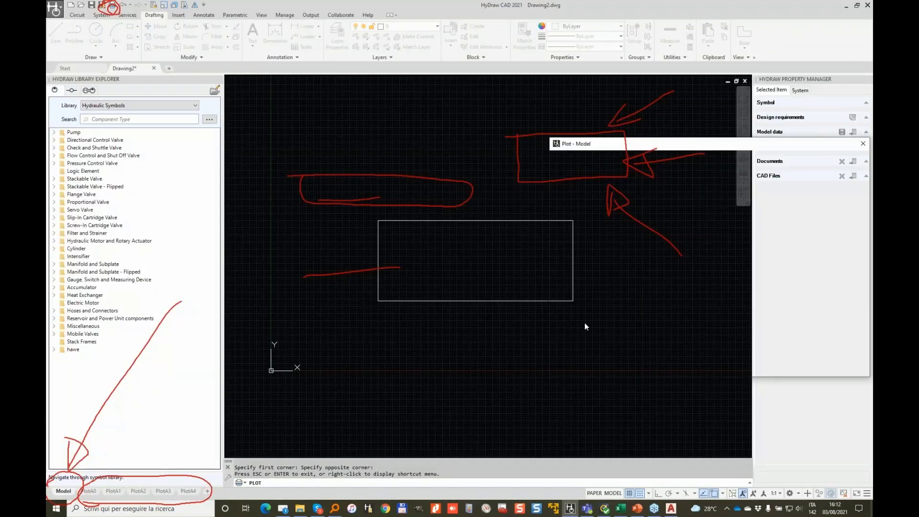
- Change the plot scale to 1:1, with 1 mm equal to 1 drawing unit
{"action": "double_click", "coordinate": [711, 336]}
{"action": "type", "text": "1"}
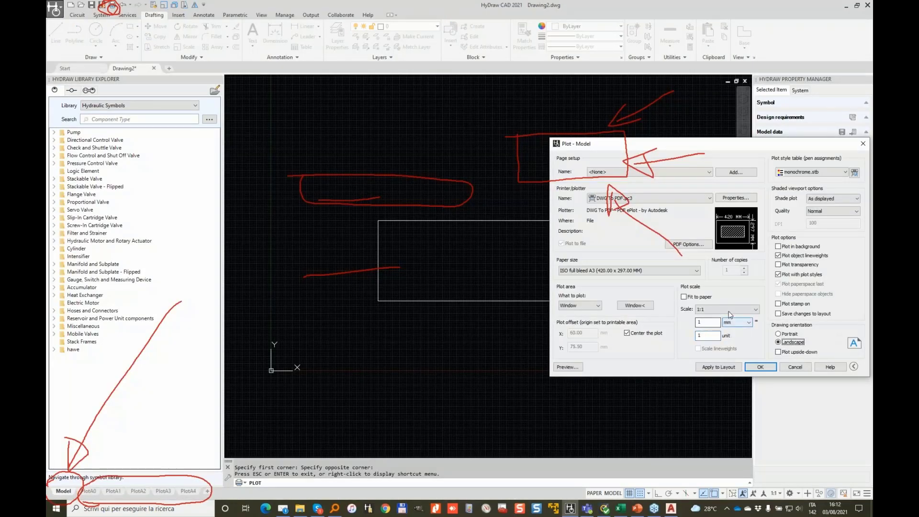
{"action": "left_click", "coordinate": [714, 309]}
{"action": "left_click", "coordinate": [711, 324]}
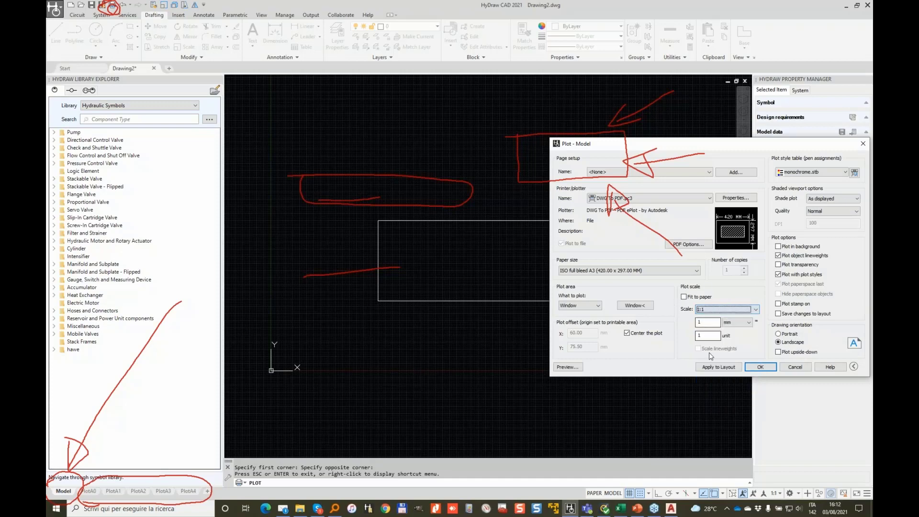
- Preview the plot at 1:1 scale and return to the plot settings
{"action": "left_click", "coordinate": [568, 366]}
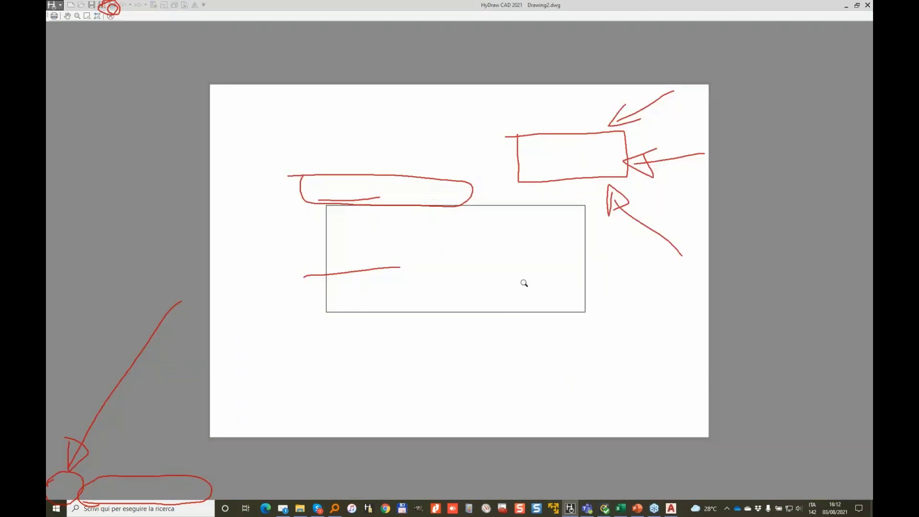
{"action": "key", "text": "Escape"}
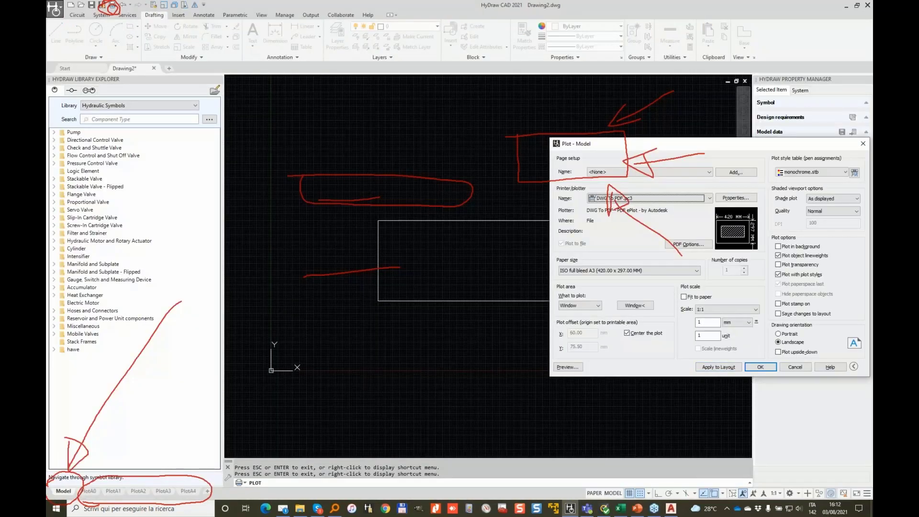
{"action": "key", "text": "Escape"}
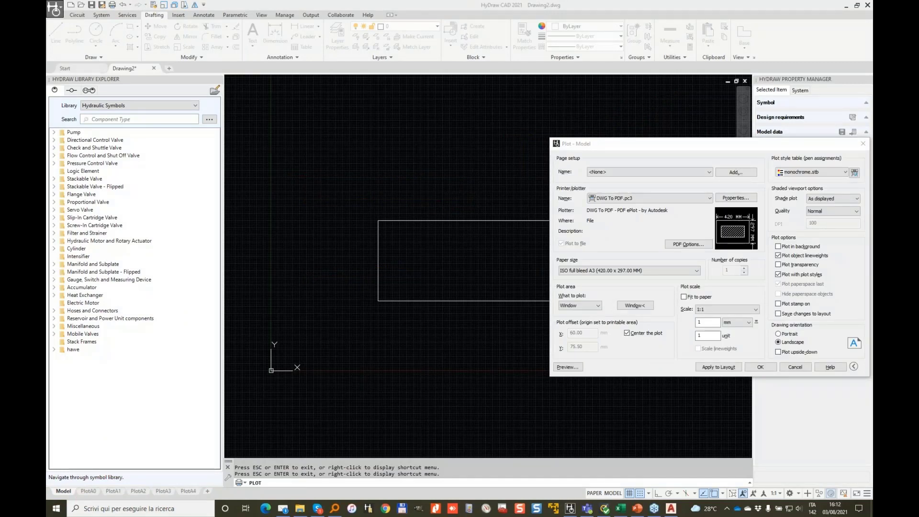
- Apply the current plot settings to the model layout and close the plot settings without plotting
{"action": "mouse_move", "coordinate": [706, 355]}
{"action": "left_mouse_down"}
{"action": "mouse_move", "coordinate": [684, 377]}
{"action": "mouse_move", "coordinate": [738, 349]}
{"action": "mouse_move", "coordinate": [692, 359]}
{"action": "left_mouse_up"}
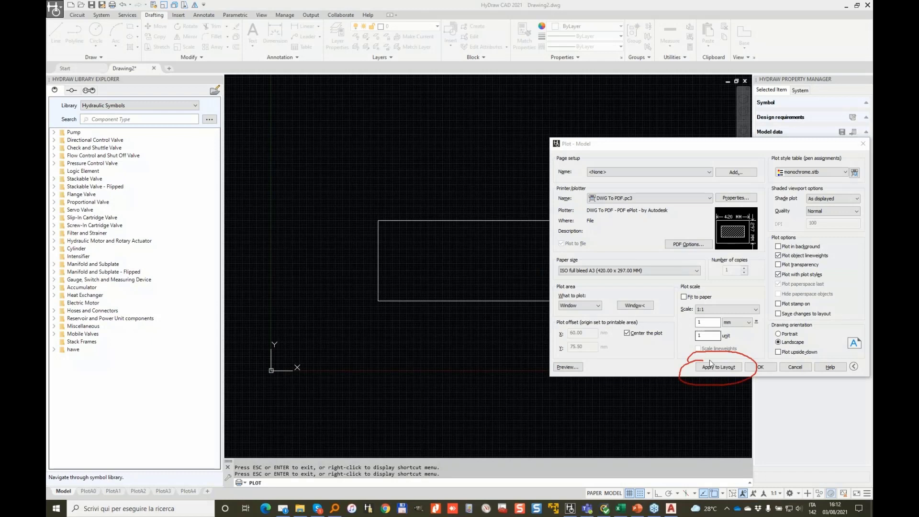
{"action": "left_click", "coordinate": [718, 367]}
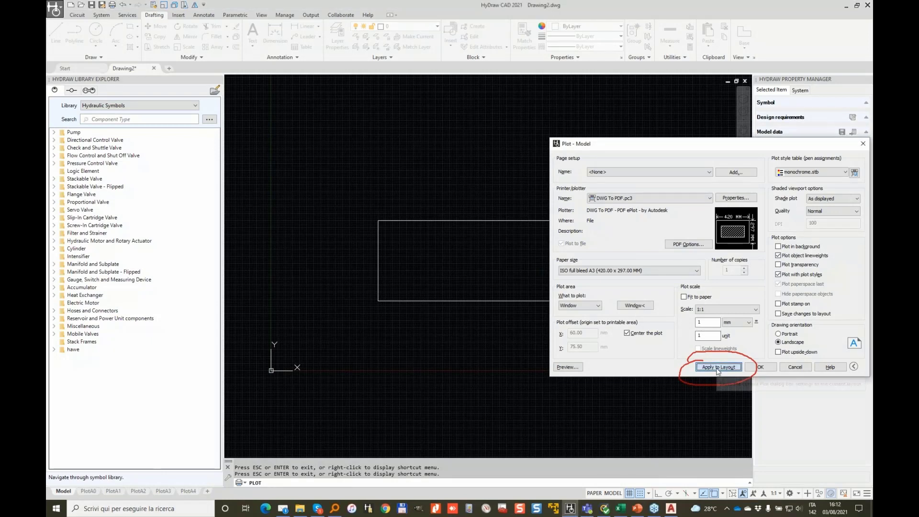
{"action": "left_click", "coordinate": [718, 368]}
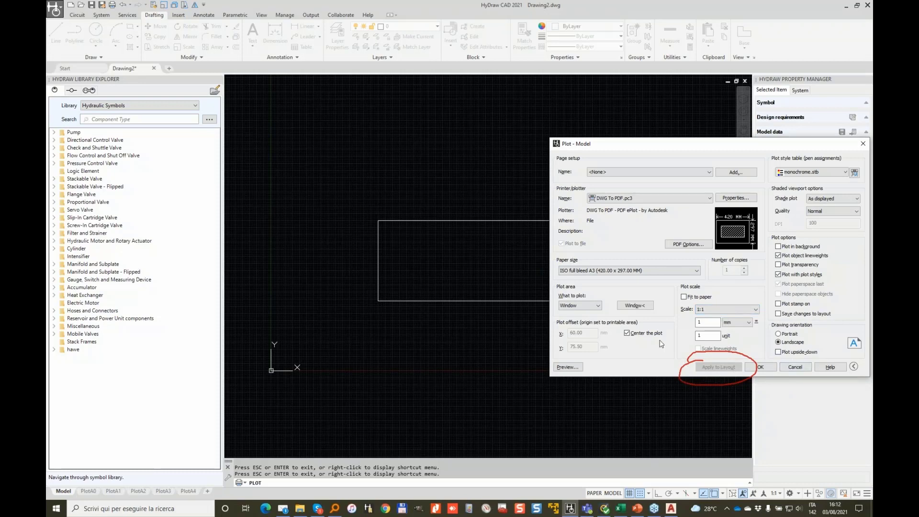
{"action": "left_click", "coordinate": [800, 369]}
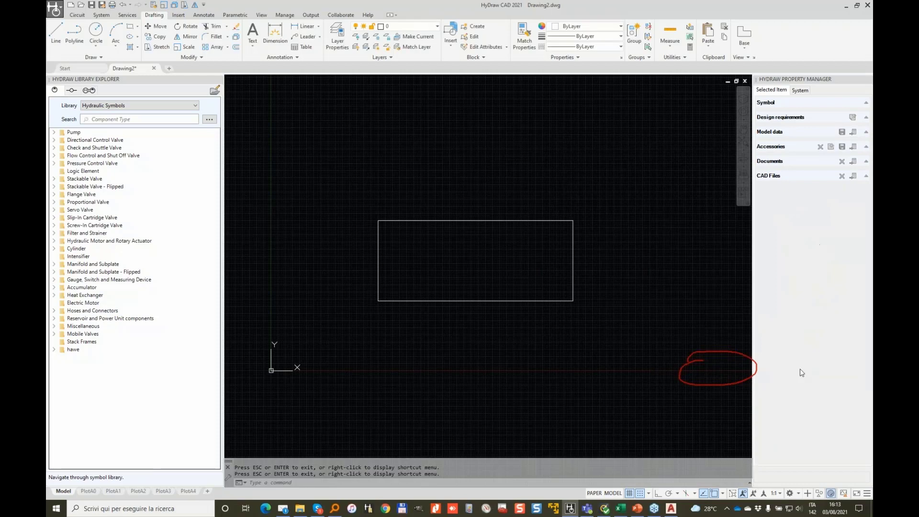
- Draw two circles side by side inside the rectangle, the first with a radius of about 20 units
{"action": "left_click", "coordinate": [96, 30]}
{"action": "left_click", "coordinate": [414, 270]}
{"action": "left_click", "coordinate": [421, 255]}
{"action": "key", "text": "Return"}
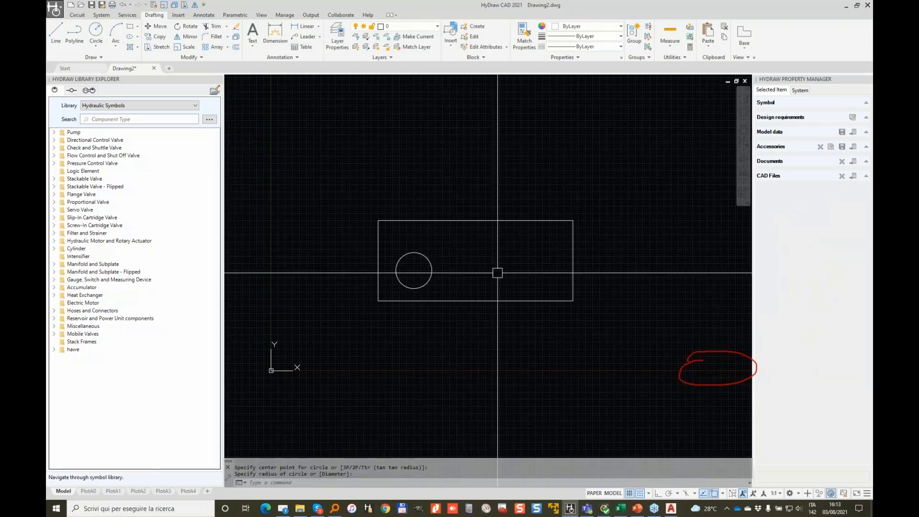
{"action": "left_click", "coordinate": [502, 274]}
{"action": "left_click", "coordinate": [486, 259]}
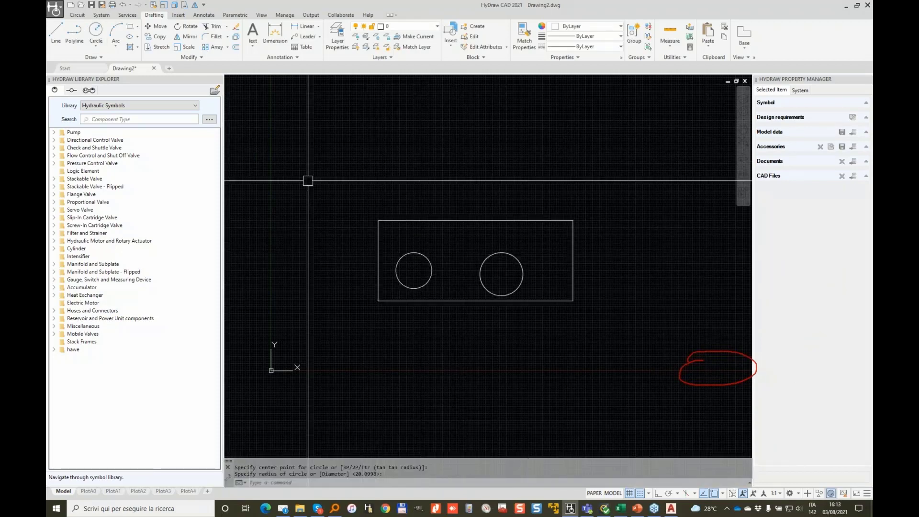
- Start the PLOT command again with the stored settings, preview the rectangle with its circles, and close the preview
{"action": "type", "text": "plot"}
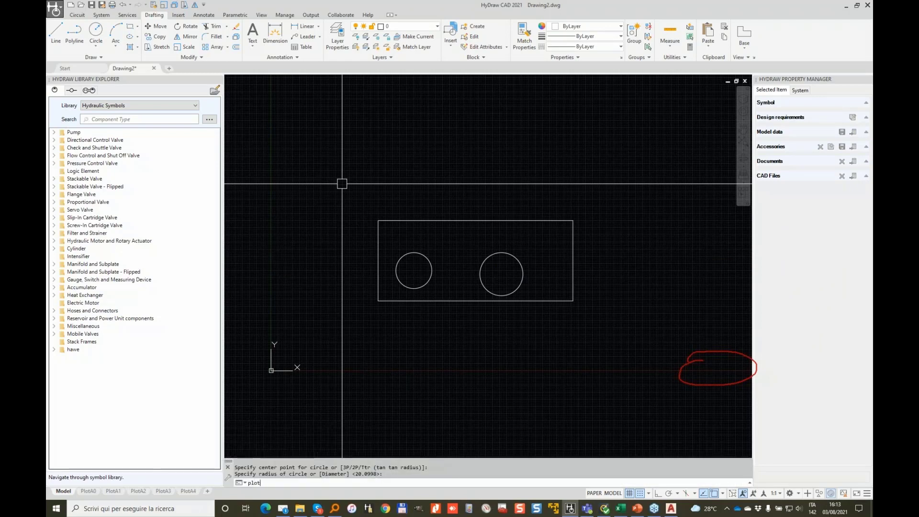
{"action": "key", "text": "Return"}
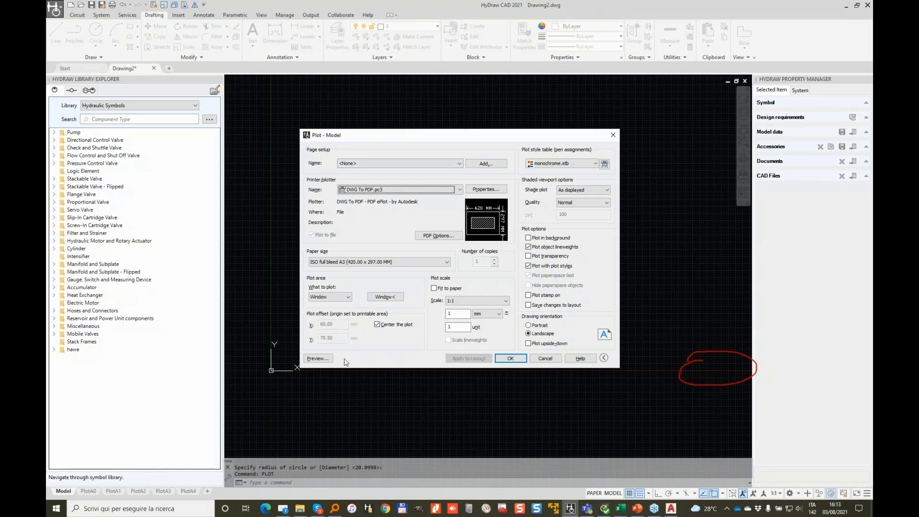
{"action": "left_click", "coordinate": [317, 361]}
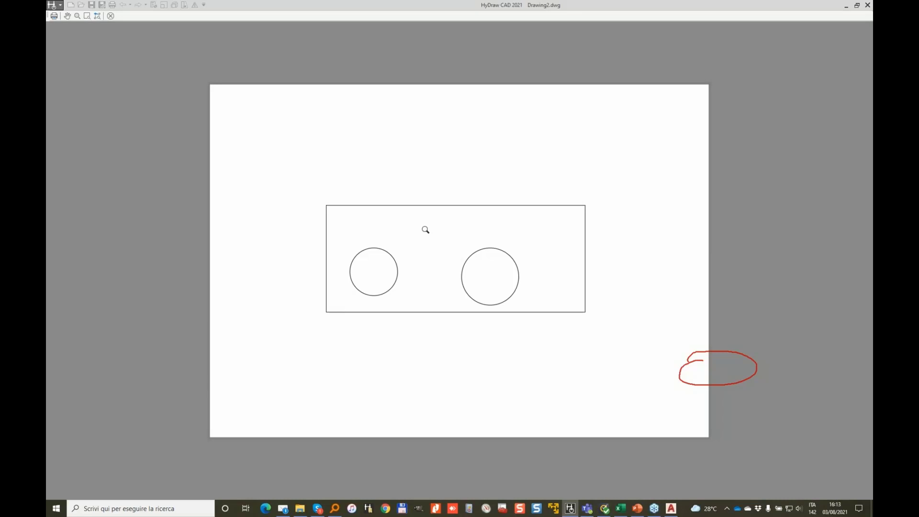
{"action": "key", "text": "Escape"}
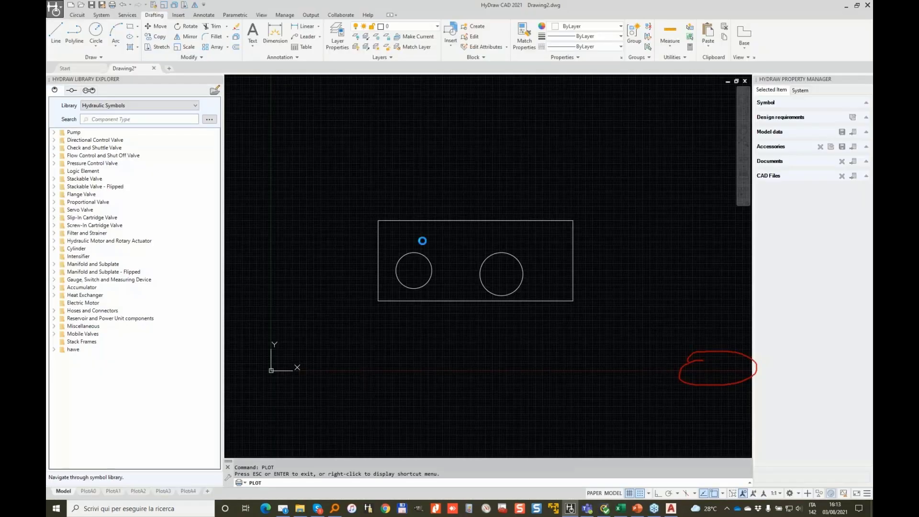
- Review the plot area options, keep Window selected, and leave the plot settings without plotting
{"action": "left_click_drag", "start_coordinate": [653, 142], "coordinate": [523, 108]}
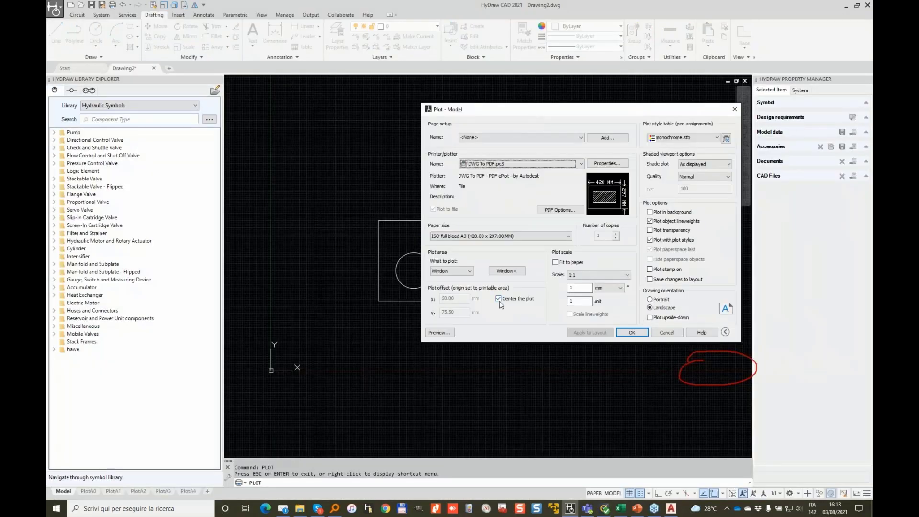
{"action": "left_click", "coordinate": [456, 273]}
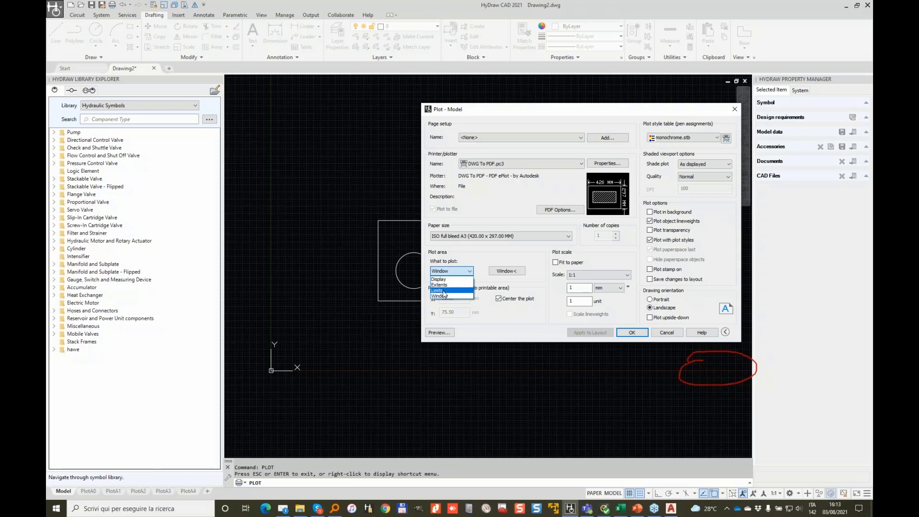
{"action": "left_click", "coordinate": [443, 296]}
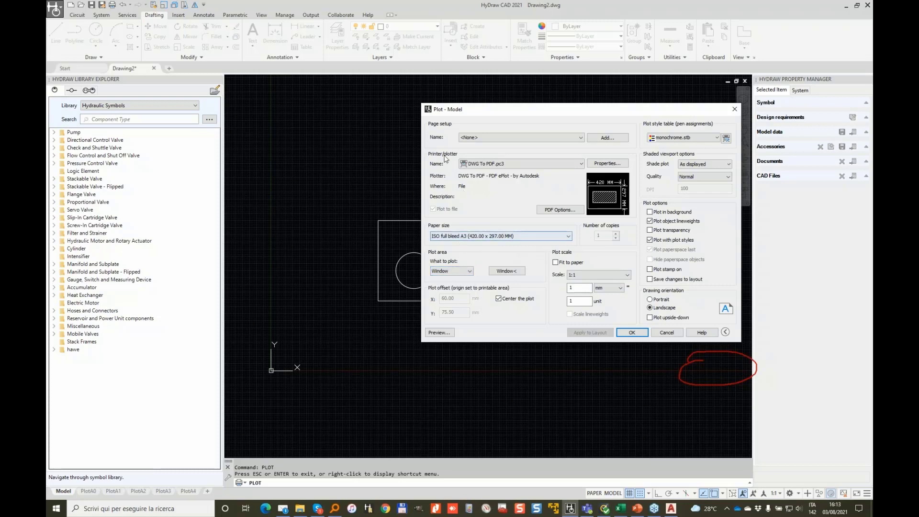
{"action": "left_click", "coordinate": [666, 333]}
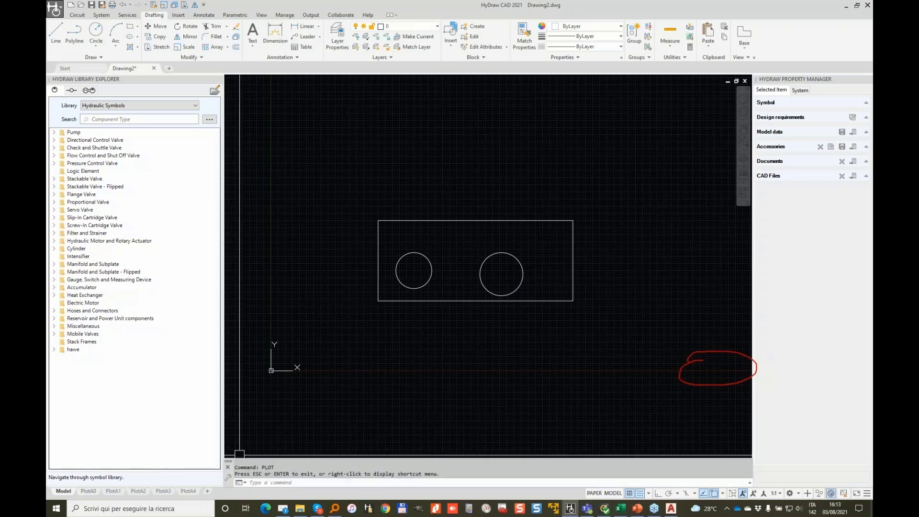
- Create a new layout, rename it webinar, and make it active
{"action": "left_click", "coordinate": [209, 492]}
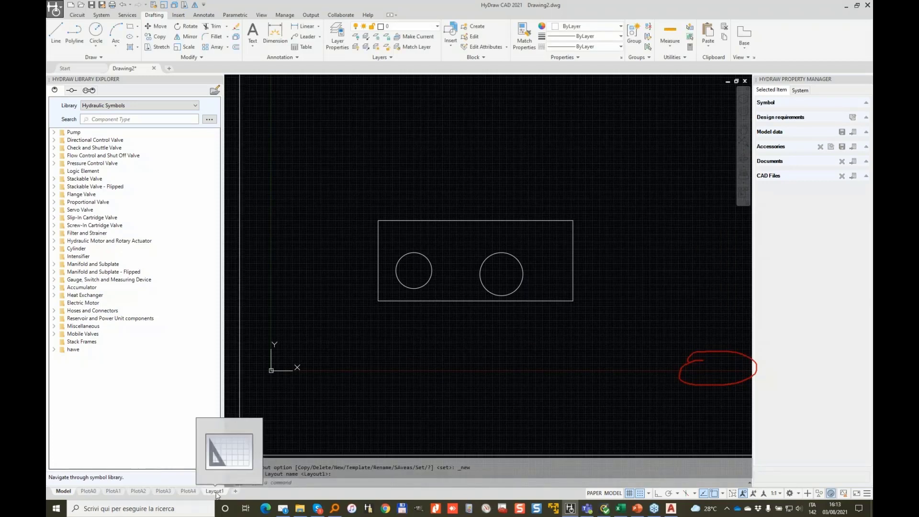
{"action": "left_click", "coordinate": [214, 492]}
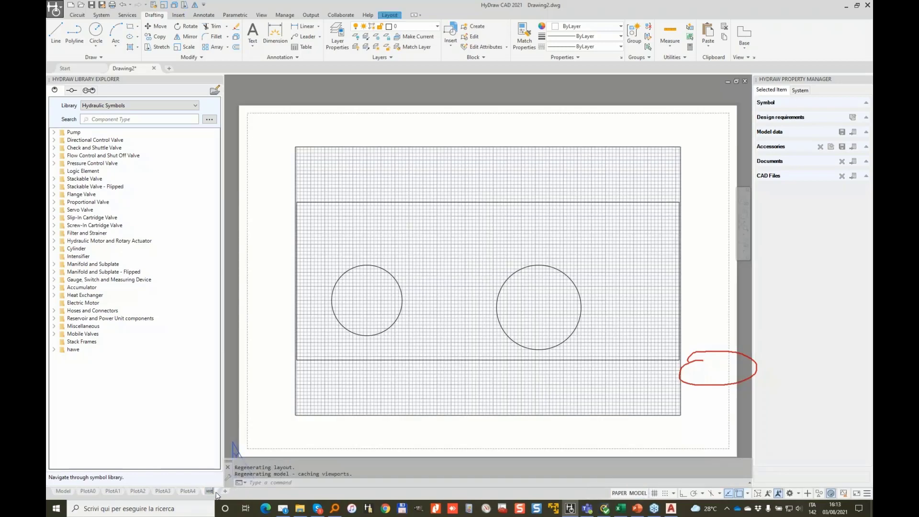
{"action": "left_click", "coordinate": [273, 253]}
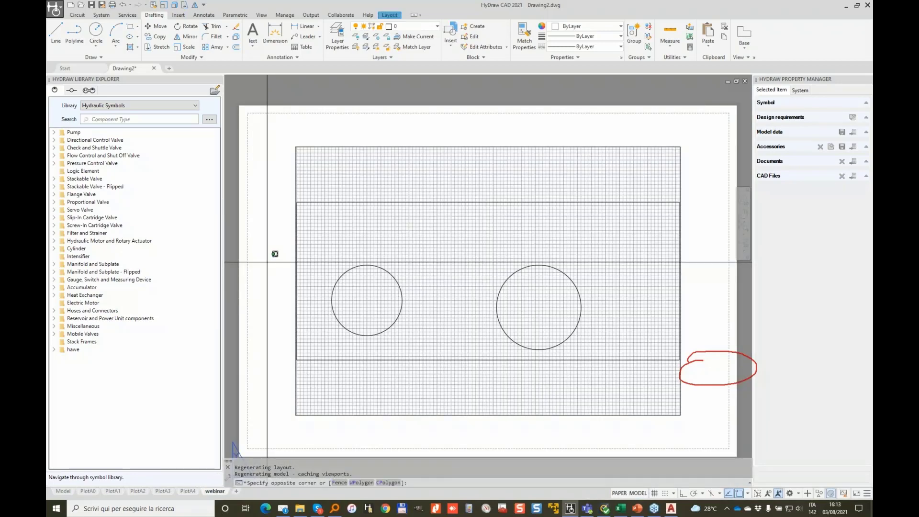
- Select the viewport on the webinar layout and set its scale to 1:2
{"action": "left_click", "coordinate": [304, 148]}
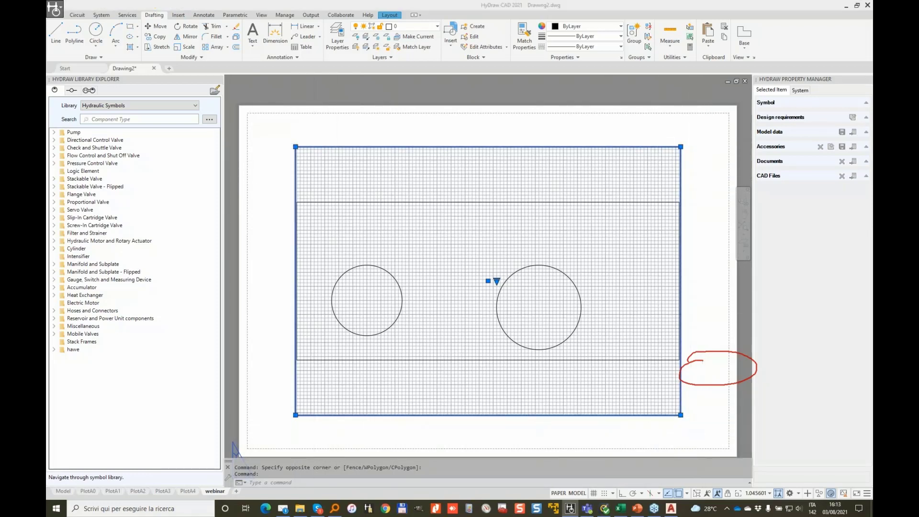
{"action": "key", "text": "Escape"}
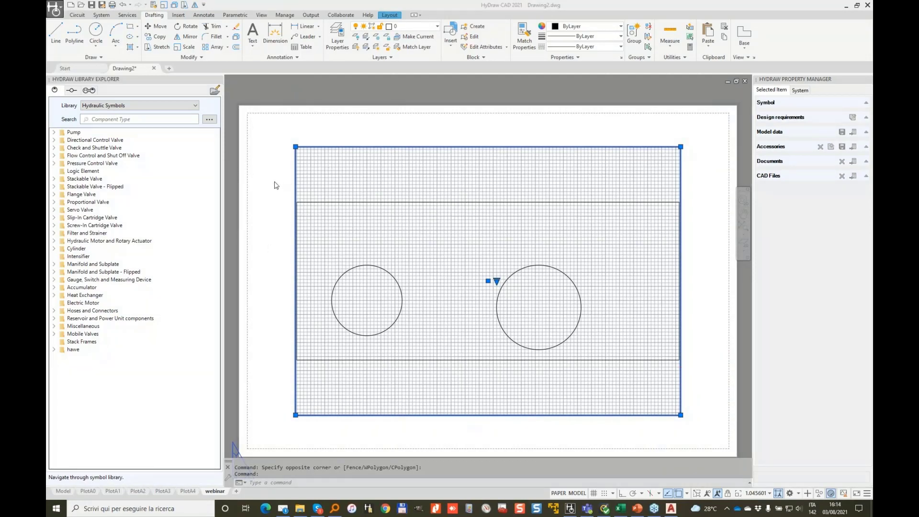
{"action": "left_click", "coordinate": [497, 281]}
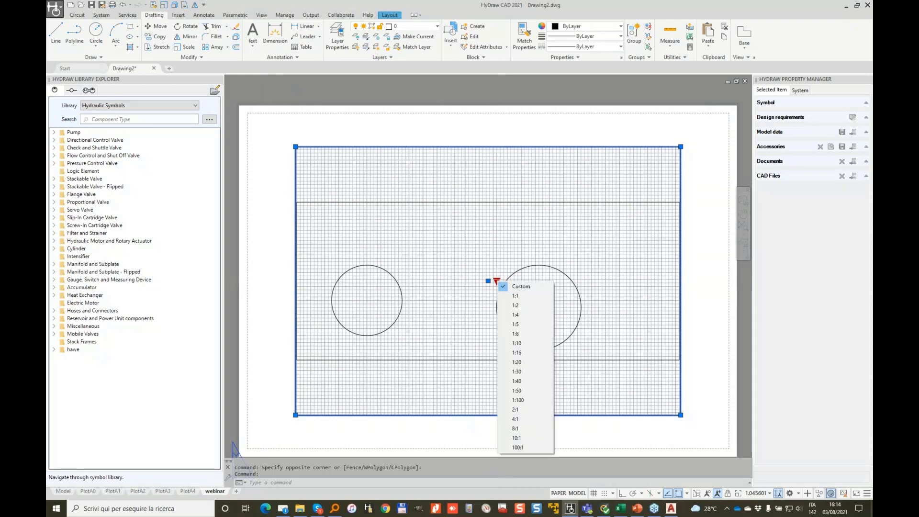
{"action": "left_click", "coordinate": [515, 305]}
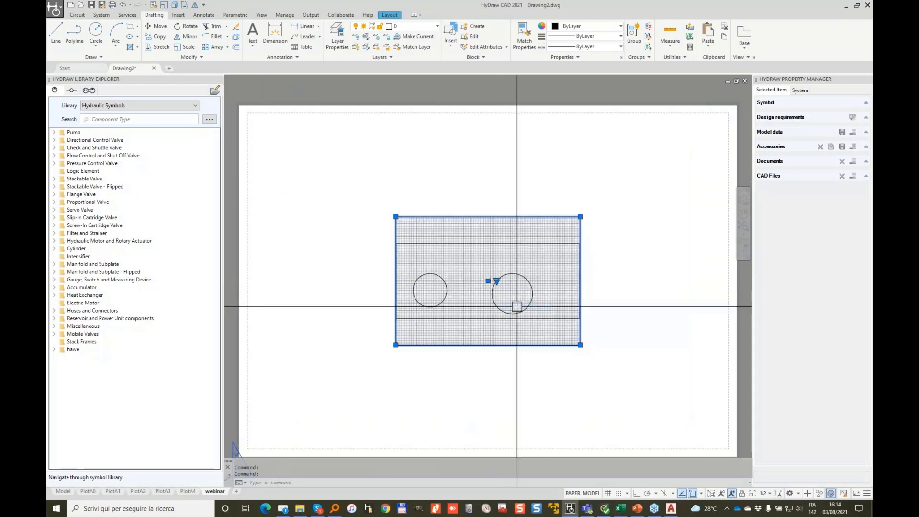
- Change the viewport scale to 1:4, try 1:1, and set it back to 1:4
{"action": "left_click", "coordinate": [497, 281]}
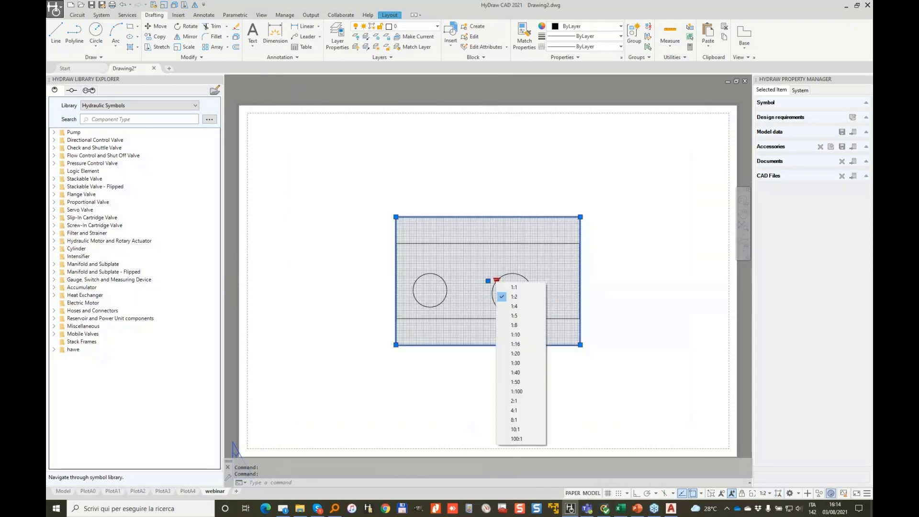
{"action": "left_click", "coordinate": [519, 309]}
{"action": "left_click", "coordinate": [496, 281]}
{"action": "left_click", "coordinate": [515, 287]}
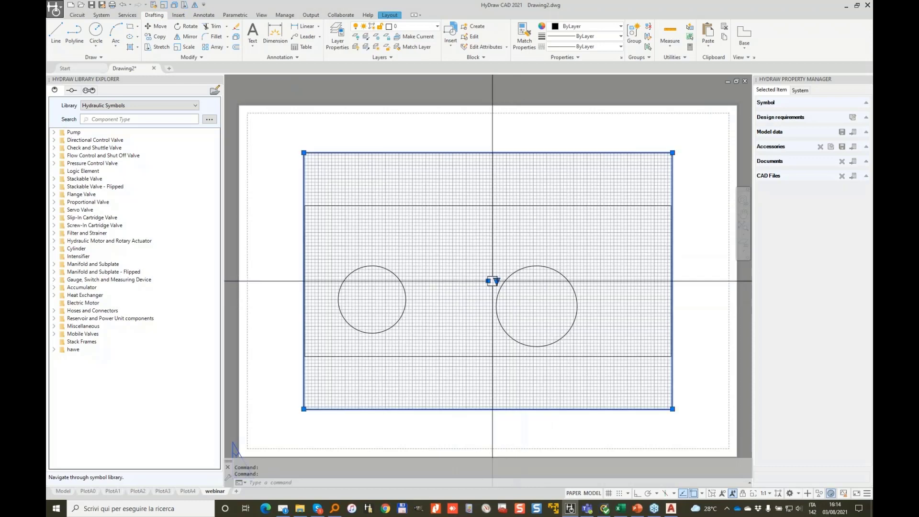
{"action": "left_click", "coordinate": [497, 282]}
{"action": "left_click", "coordinate": [516, 309]}
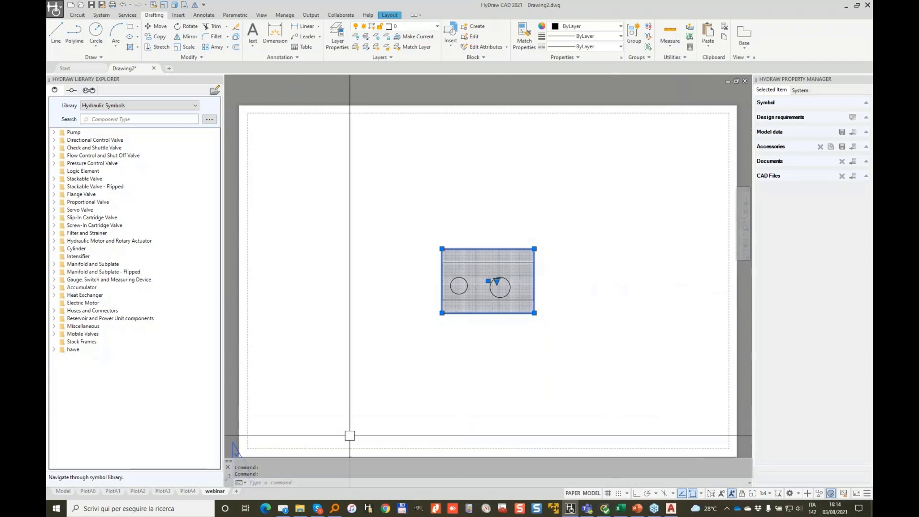
- Modify the webinar layout's page setup to use DWG To PDF.pc3 with ISO full bleed A3 (420.00 x 297.00 MM) paper
{"action": "right_click", "coordinate": [214, 492]}
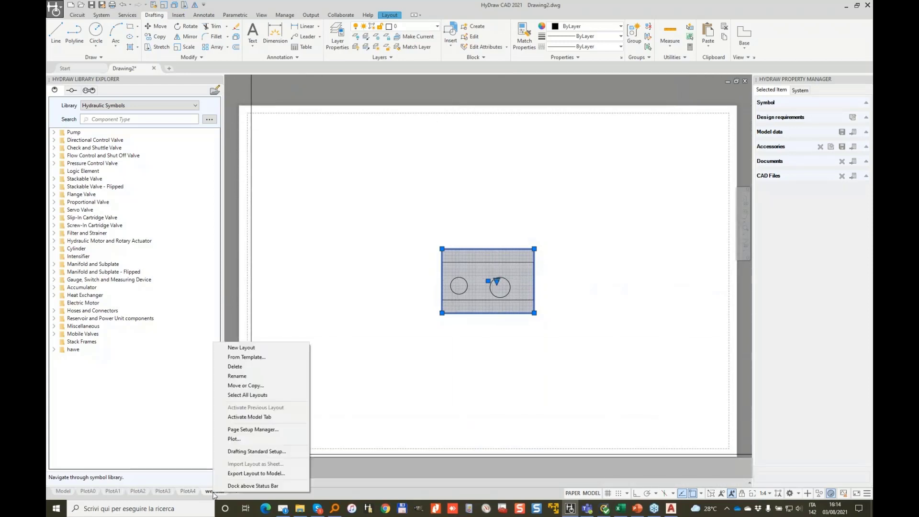
{"action": "left_click", "coordinate": [259, 431]}
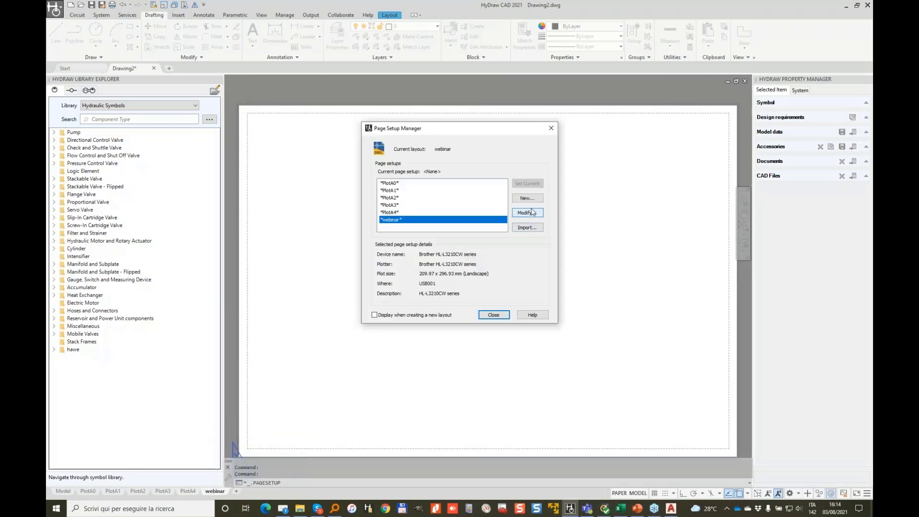
{"action": "left_click", "coordinate": [532, 213]}
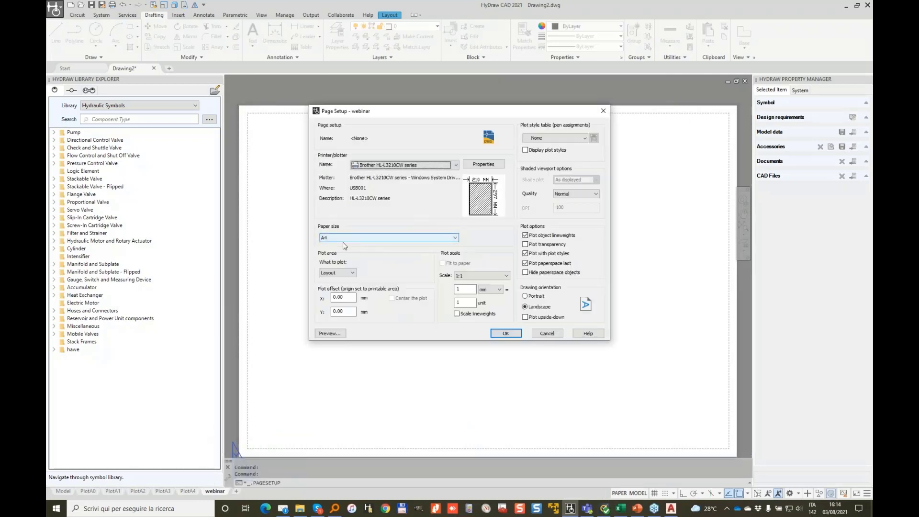
{"action": "left_click", "coordinate": [457, 165]}
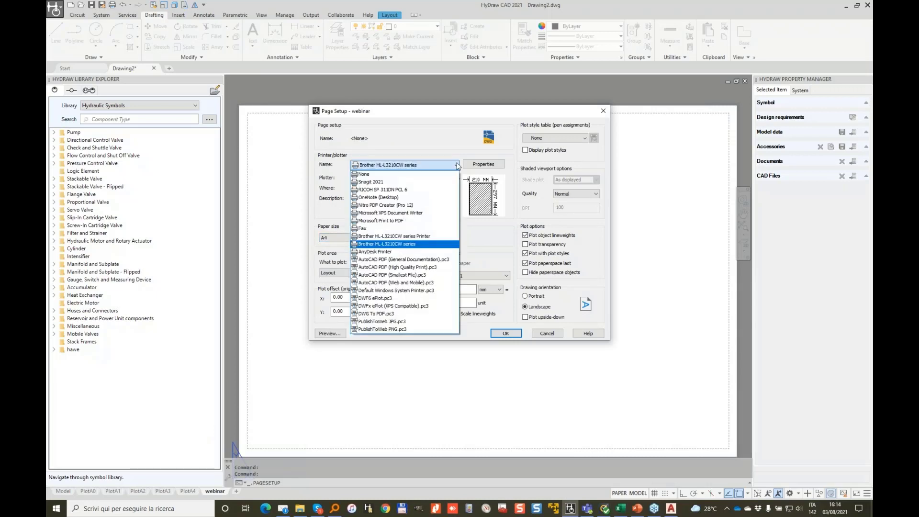
{"action": "left_click", "coordinate": [387, 315]}
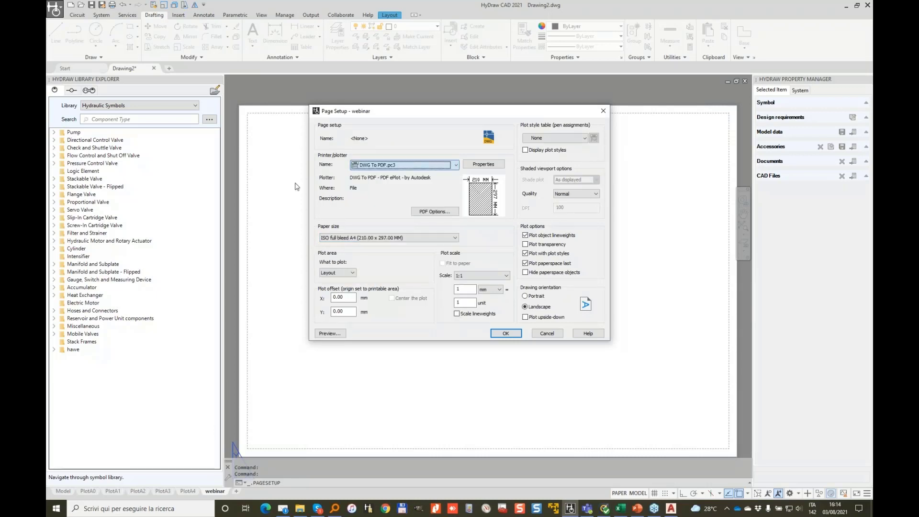
{"action": "left_click", "coordinate": [455, 238]}
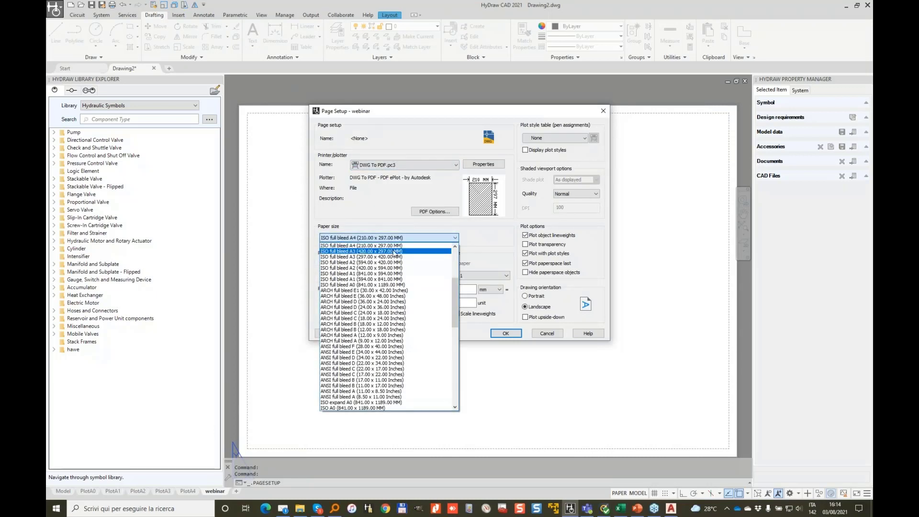
{"action": "left_click", "coordinate": [369, 252]}
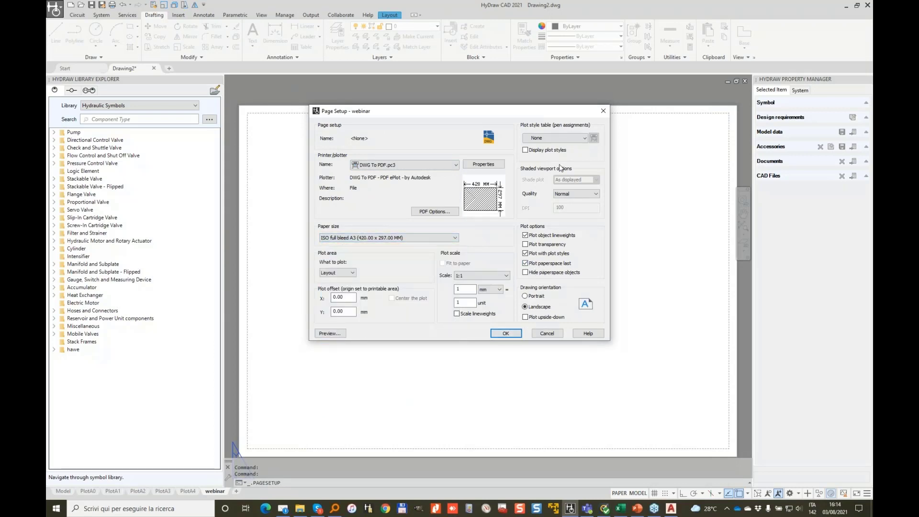
- Keep the plot style table set to None and accept the webinar layout's page setup
{"action": "left_click", "coordinate": [573, 139]}
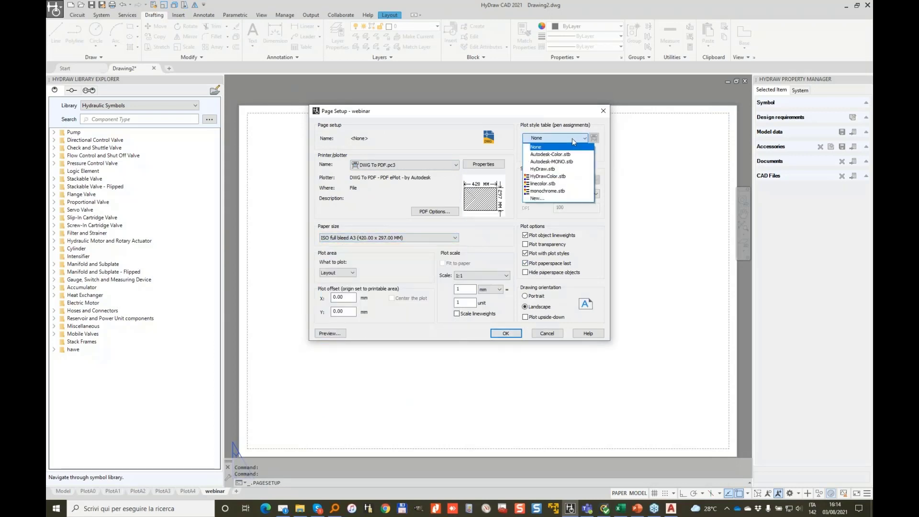
{"action": "left_click", "coordinate": [528, 145]}
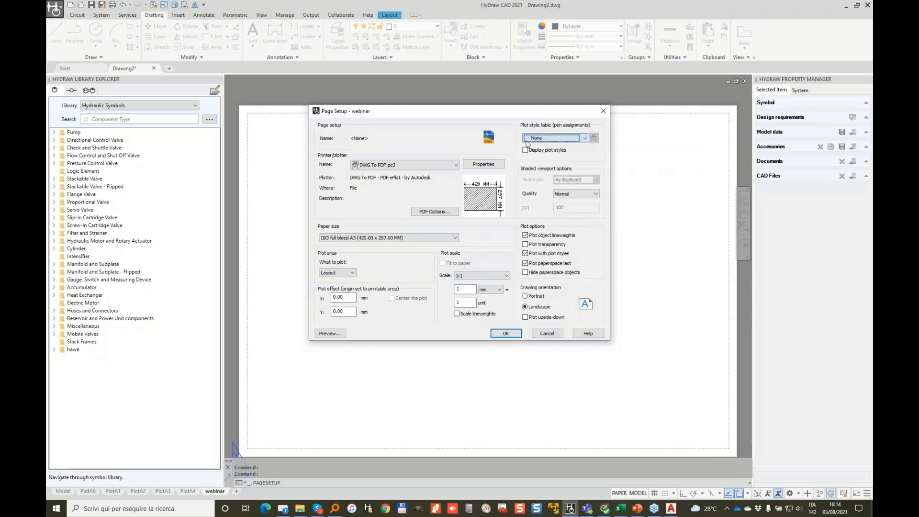
{"action": "left_click", "coordinate": [505, 333]}
{"action": "left_click", "coordinate": [506, 334]}
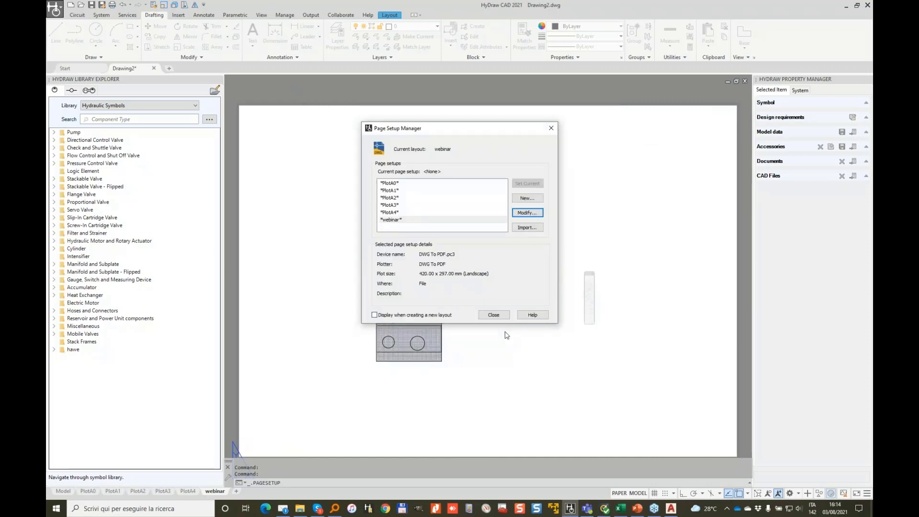
{"action": "left_click", "coordinate": [494, 316]}
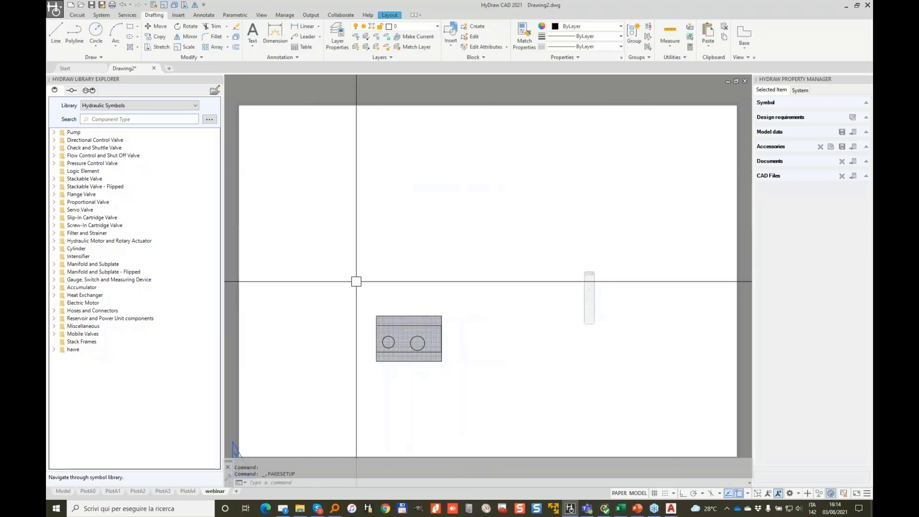
{"action": "key", "text": "ctrl+p"}
{"action": "left_click_drag", "start_coordinate": [238, 108], "coordinate": [226, 331]}
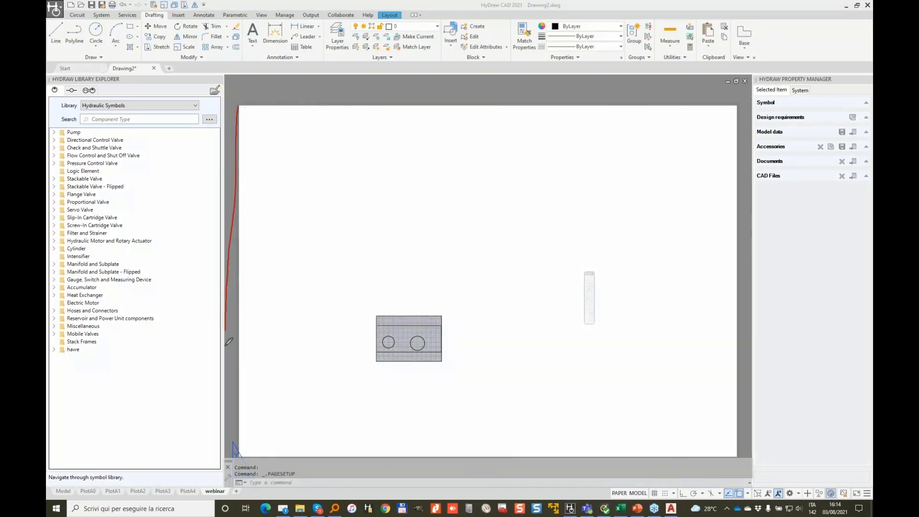
{"action": "mouse_move", "coordinate": [228, 455]}
{"action": "left_mouse_down"}
{"action": "mouse_move", "coordinate": [648, 470]}
{"action": "mouse_move", "coordinate": [744, 273]}
{"action": "mouse_move", "coordinate": [604, 102]}
{"action": "mouse_move", "coordinate": [227, 91]}
{"action": "left_mouse_up"}
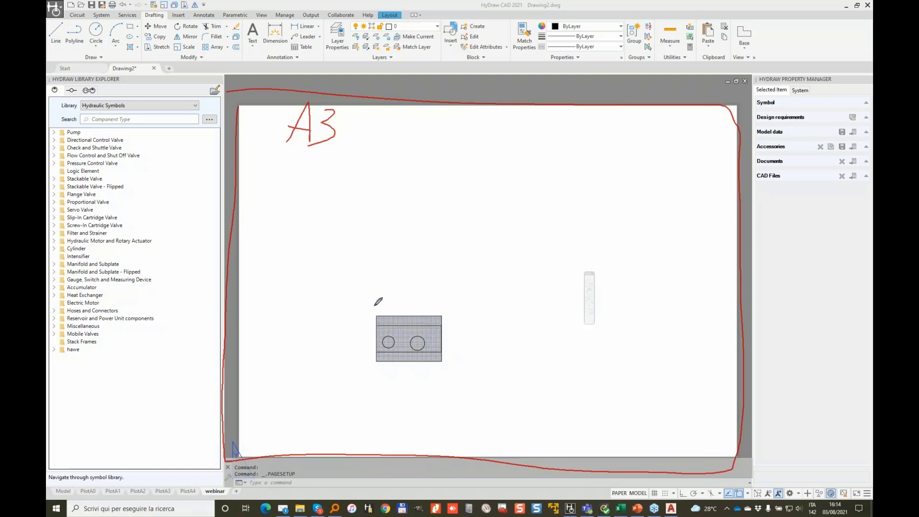
- Set the webinar layout's viewport scale to 1:1 and move the viewport to the middle of the sheet
{"action": "left_click", "coordinate": [405, 316]}
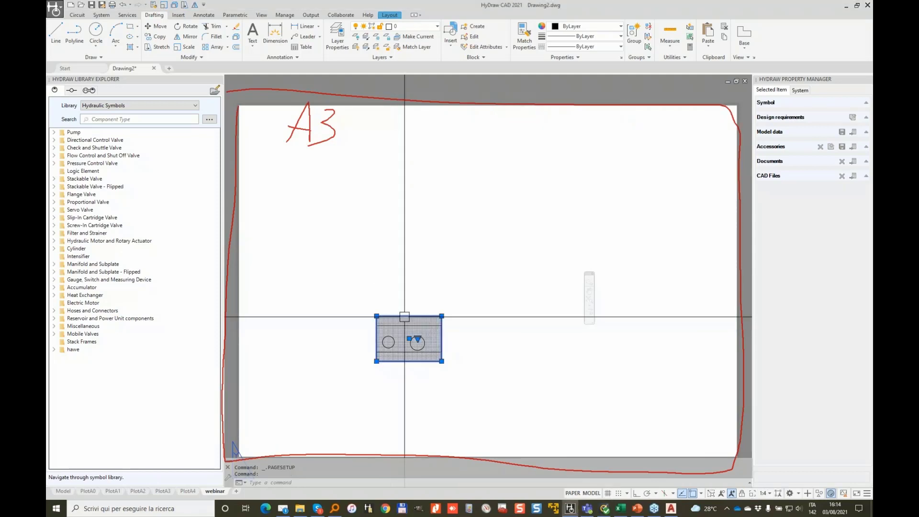
{"action": "left_click", "coordinate": [418, 339]}
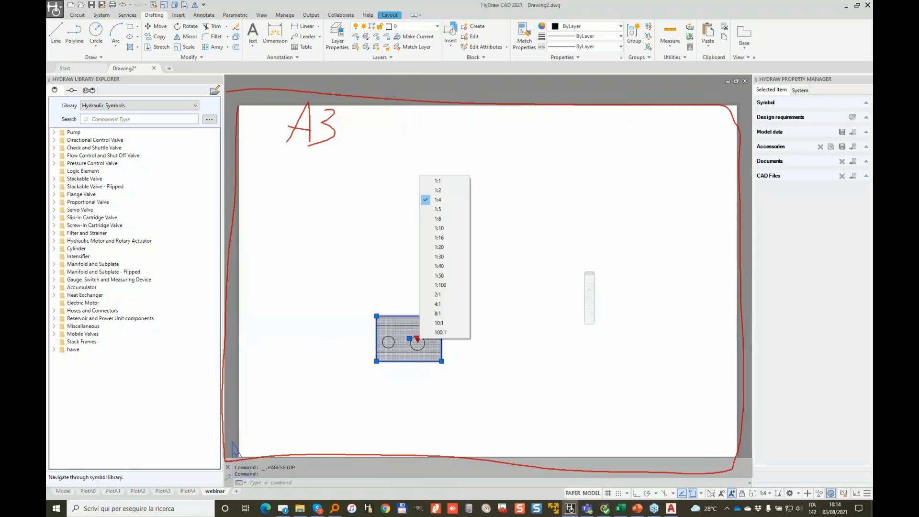
{"action": "left_click", "coordinate": [438, 181]}
{"action": "left_click", "coordinate": [410, 338]}
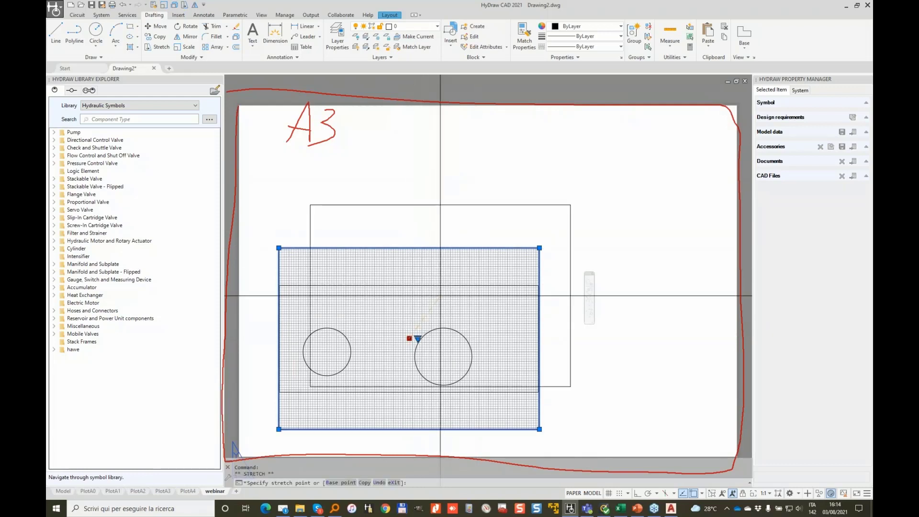
{"action": "left_click", "coordinate": [484, 286]}
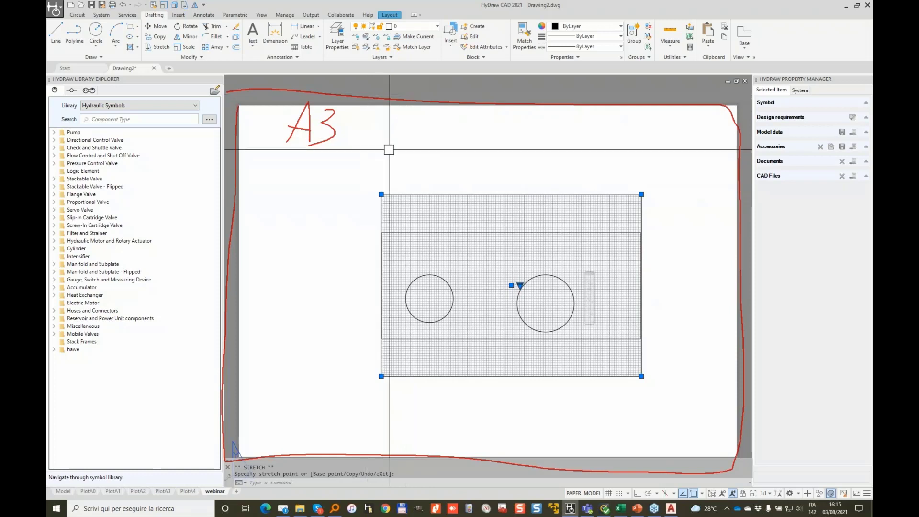
- Insert a second view framing the whole plate with both circles, and place it in the sheet's upper-left area
{"action": "left_click", "coordinate": [394, 16]}
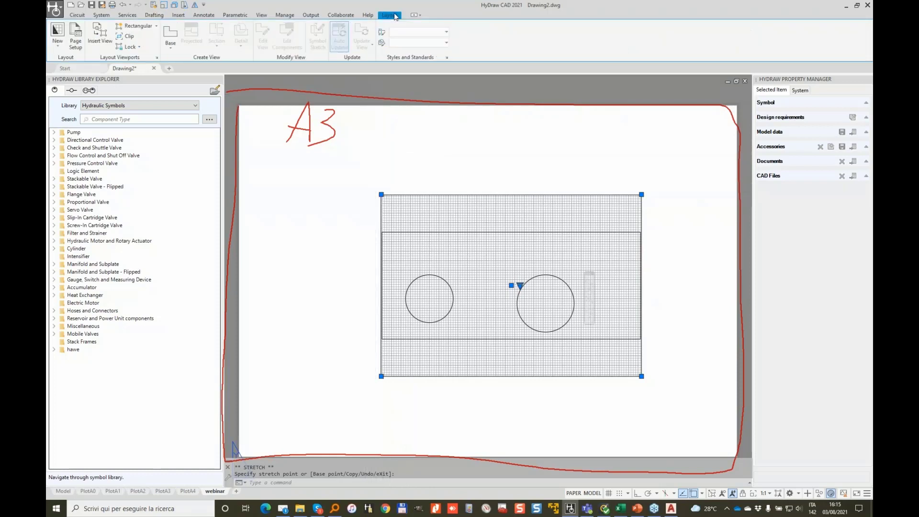
{"action": "left_click", "coordinate": [99, 33]}
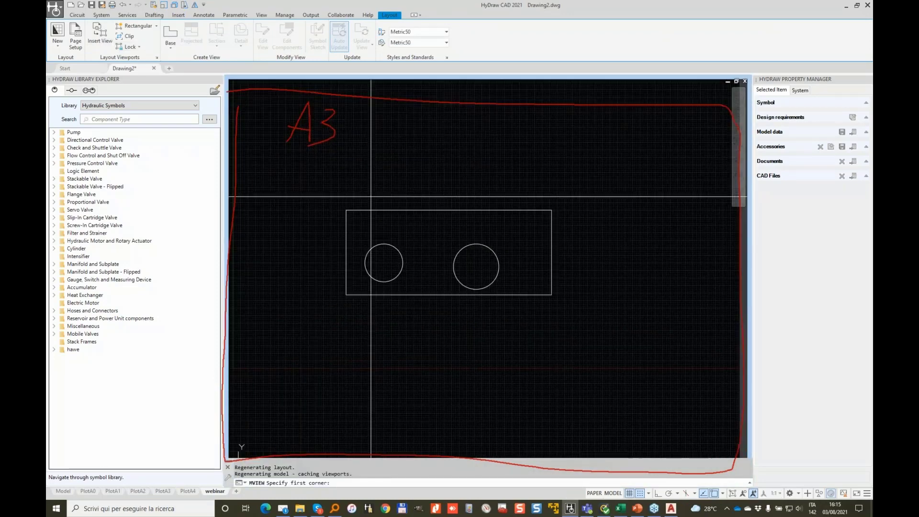
{"action": "left_click", "coordinate": [305, 170]}
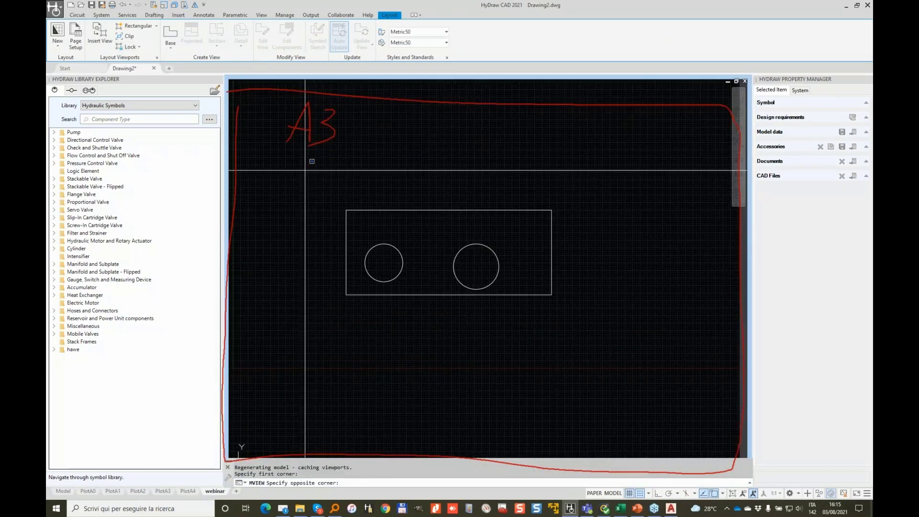
{"action": "left_click", "coordinate": [583, 334]}
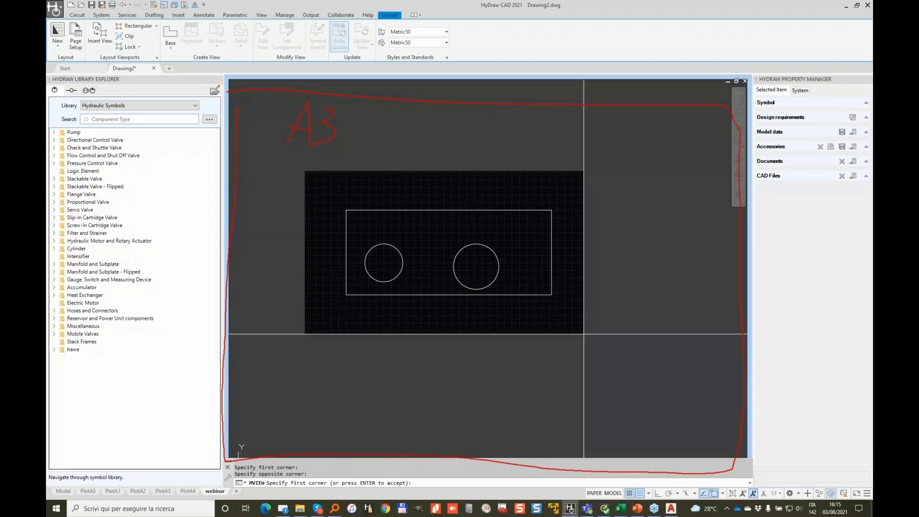
{"action": "key", "text": "Return"}
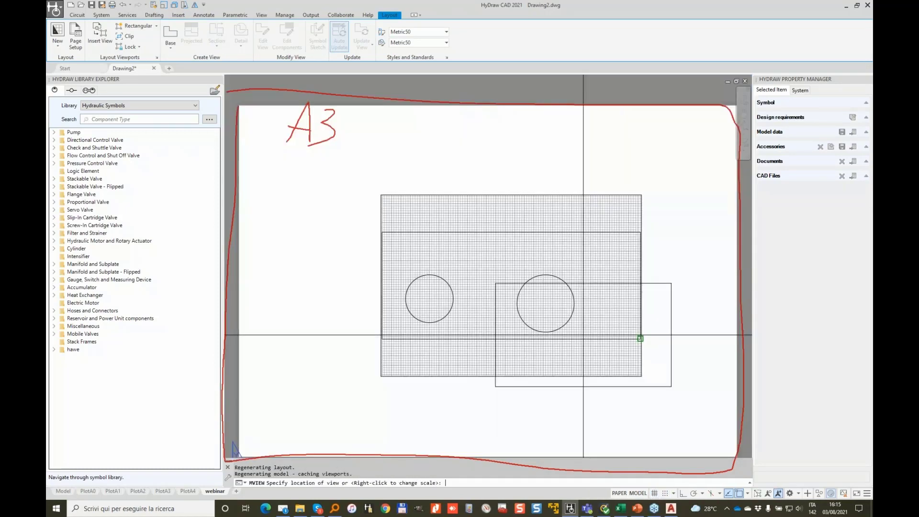
{"action": "left_click", "coordinate": [350, 206]}
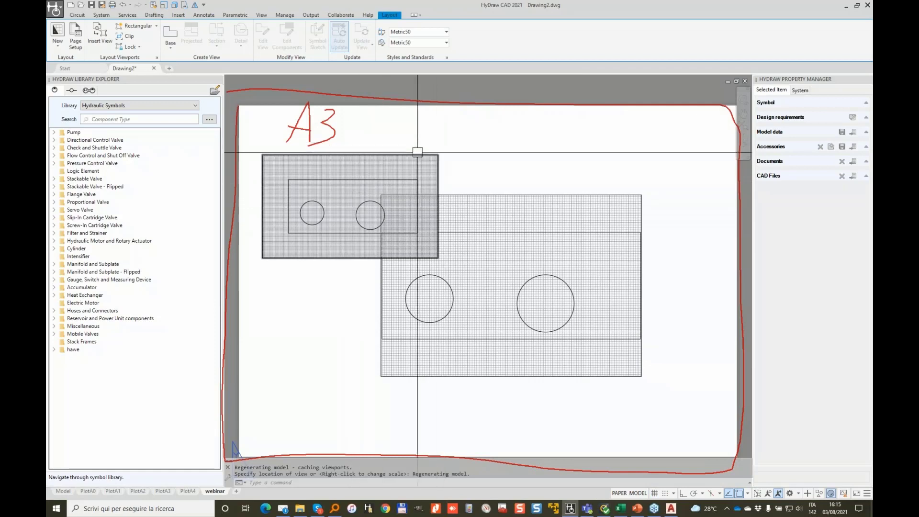
- Move the original 1:1 viewport to the lower-right area of the sheet, clear of the new view
{"action": "left_click", "coordinate": [527, 195]}
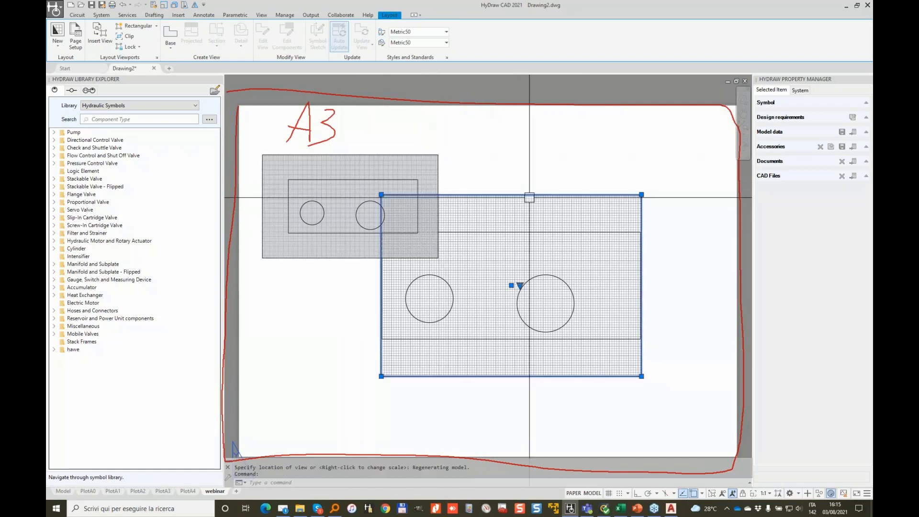
{"action": "left_click", "coordinate": [517, 285]}
{"action": "left_click", "coordinate": [584, 352]}
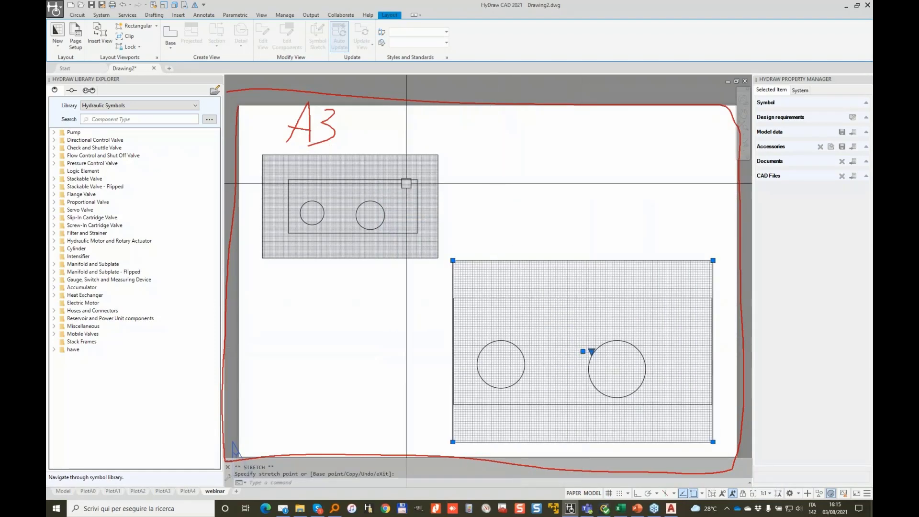
- Set the newly inserted viewport's scale to 1:1 and move it down and to the right on the sheet
{"action": "left_click", "coordinate": [438, 155]}
{"action": "left_click", "coordinate": [358, 206]}
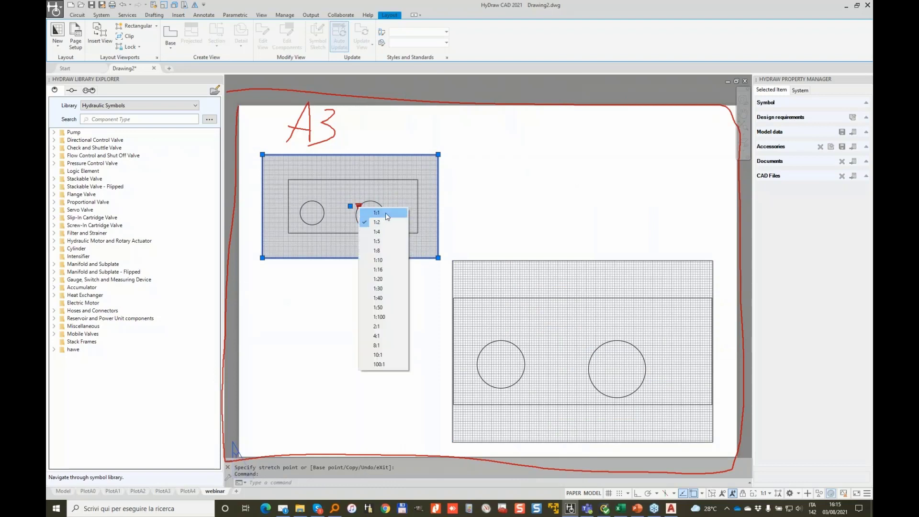
{"action": "left_click", "coordinate": [377, 213]}
{"action": "left_click", "coordinate": [350, 207]}
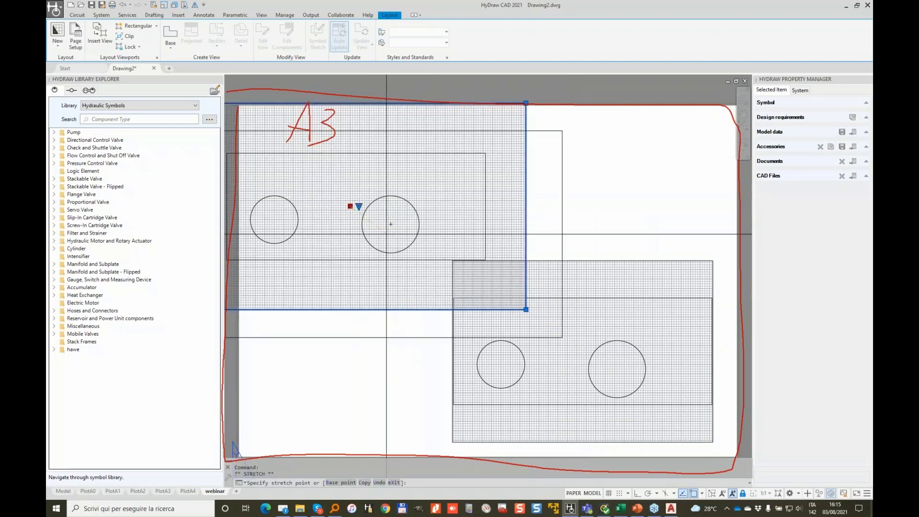
{"action": "left_click", "coordinate": [403, 241]}
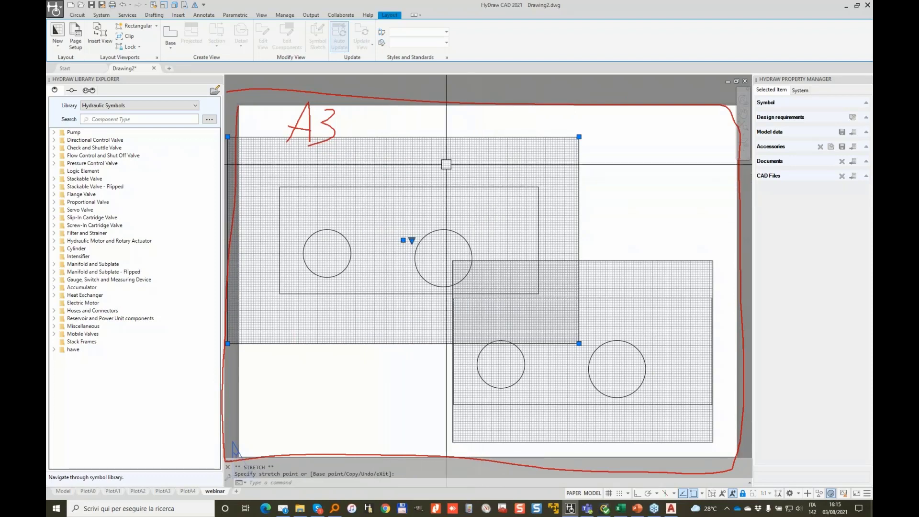
- Turn off the grid inside the new viewport and return to paper space
{"action": "key", "text": "Escape"}
{"action": "double_click", "coordinate": [427, 164]}
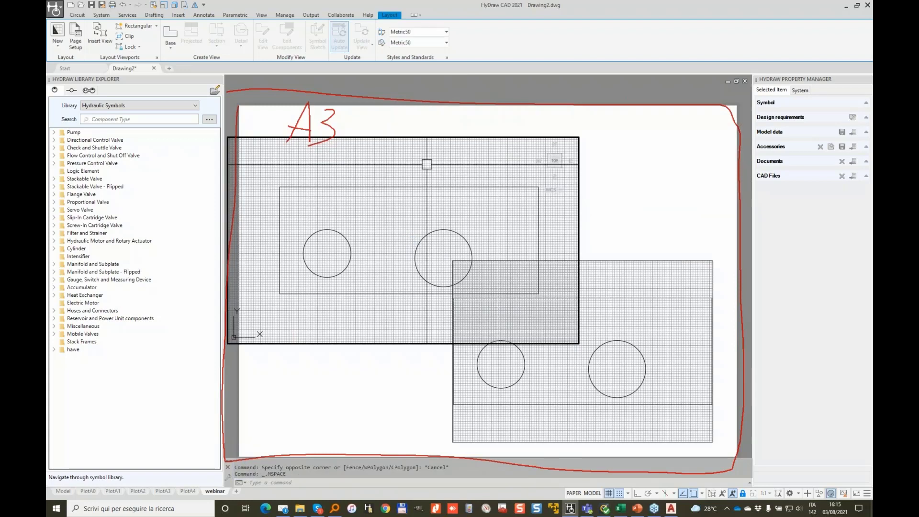
{"action": "key", "text": "F7"}
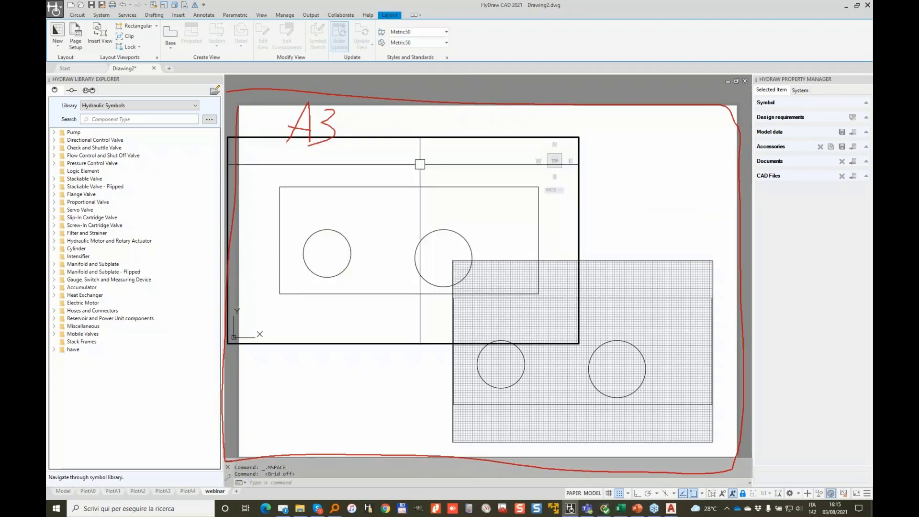
{"action": "double_click", "coordinate": [418, 127]}
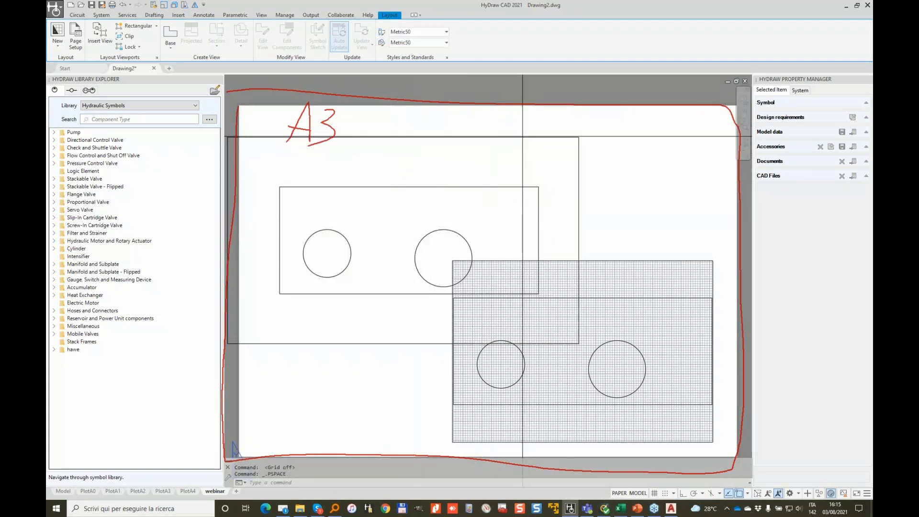
- Move the gridless viewport toward the sheet's centre and delete the original viewport that still shows its grid
{"action": "left_click", "coordinate": [527, 137]}
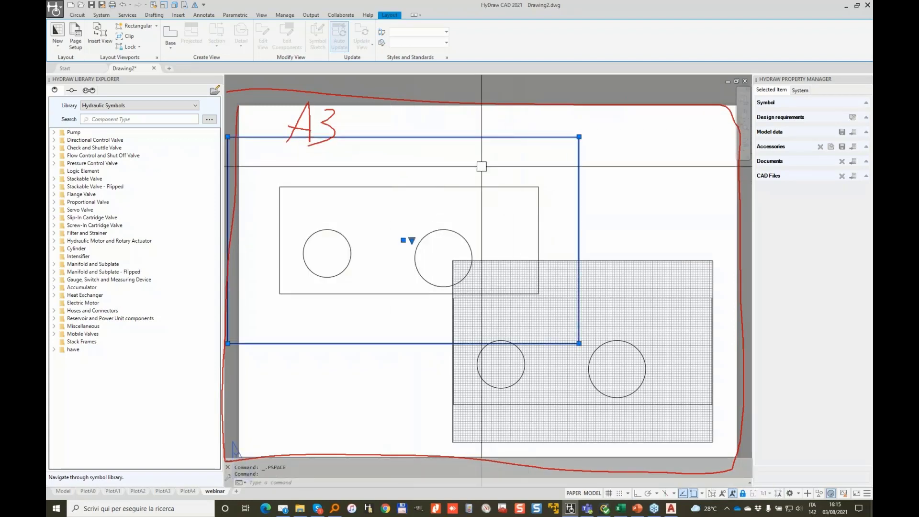
{"action": "left_click", "coordinate": [403, 240]}
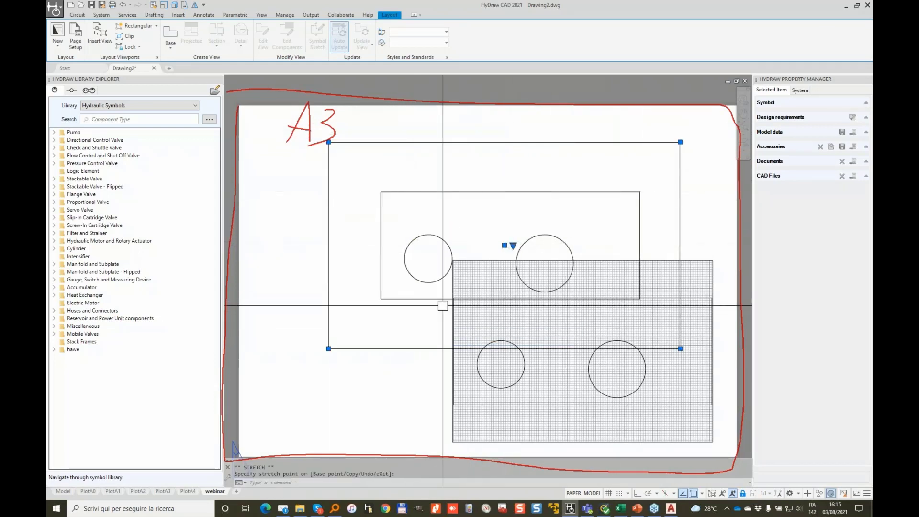
{"action": "left_click", "coordinate": [718, 244]}
{"action": "left_click", "coordinate": [704, 271]}
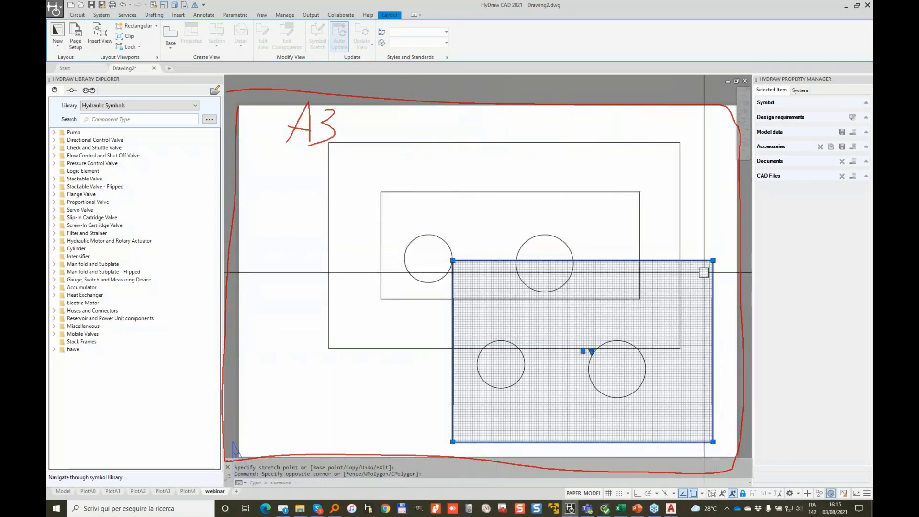
{"action": "key", "text": "Delete"}
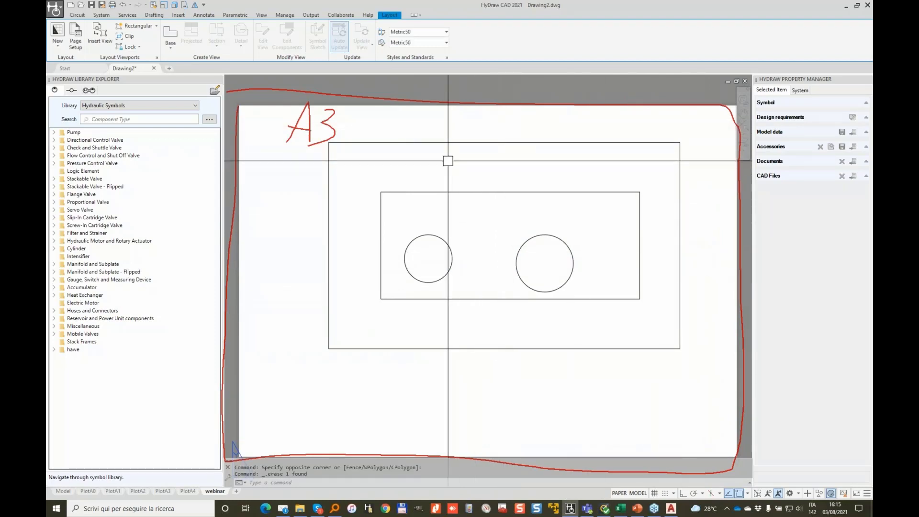
- Insert another view framing only the plate's right part with the larger circle, and place it at the sheet's lower right
{"action": "left_click", "coordinate": [102, 33]}
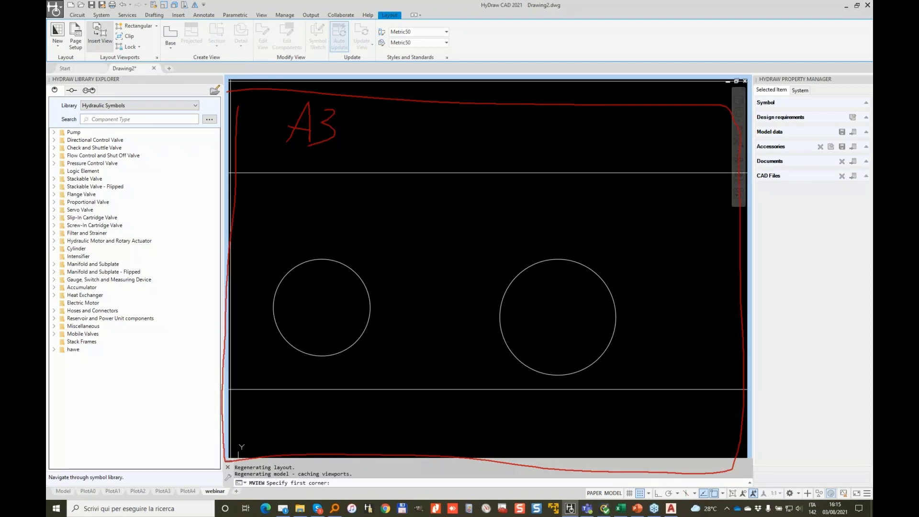
{"action": "left_click", "coordinate": [424, 213]}
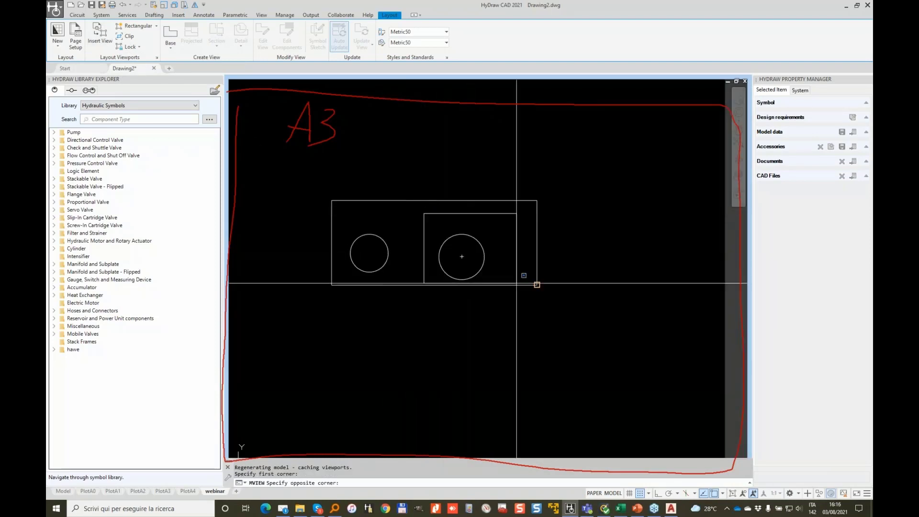
{"action": "left_click", "coordinate": [568, 305]}
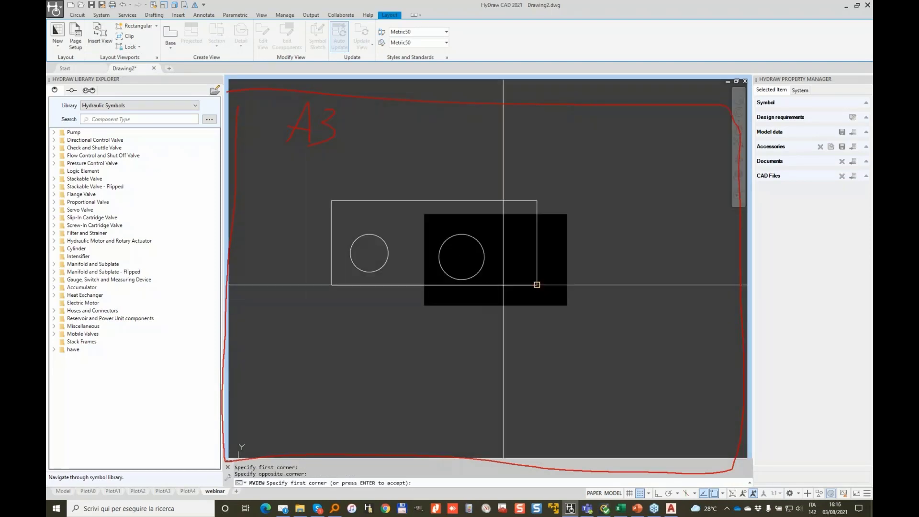
{"action": "key", "text": "Return"}
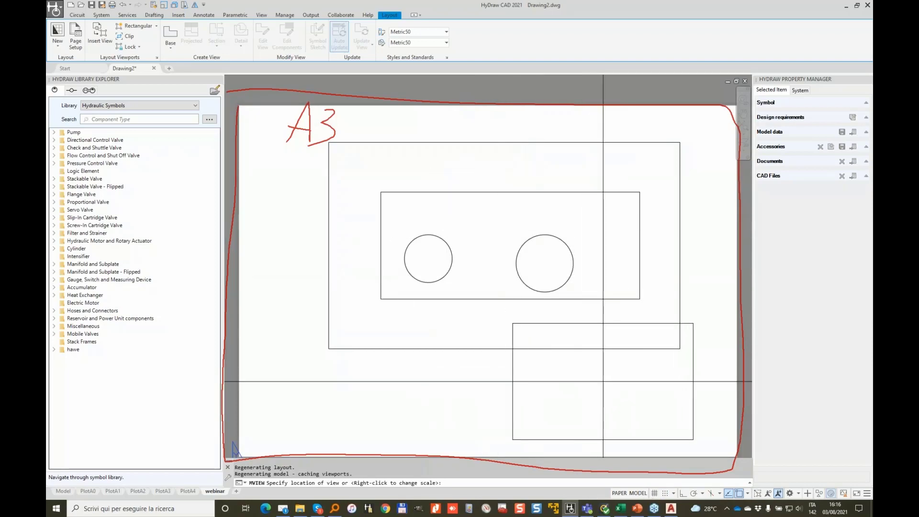
{"action": "left_click", "coordinate": [610, 376]}
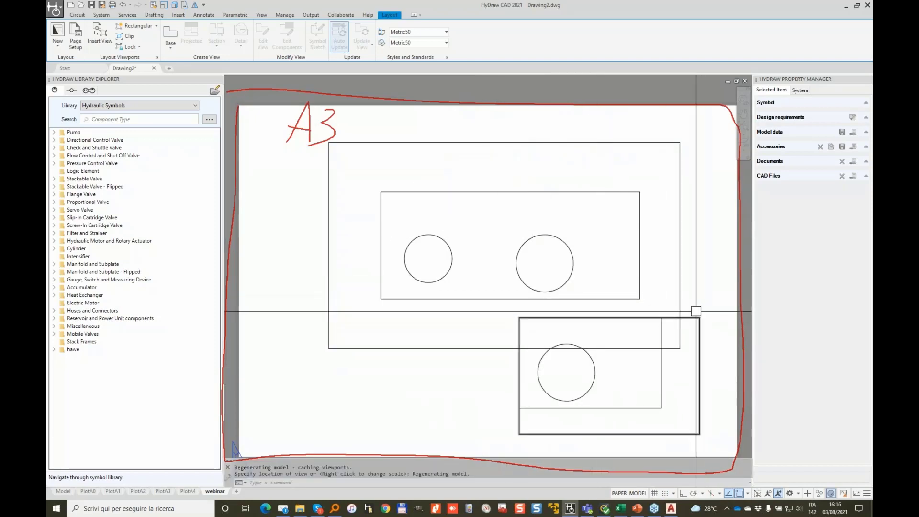
- Delete the small viewport that shows only the plate's right part with the larger circle
{"action": "left_click", "coordinate": [681, 286]}
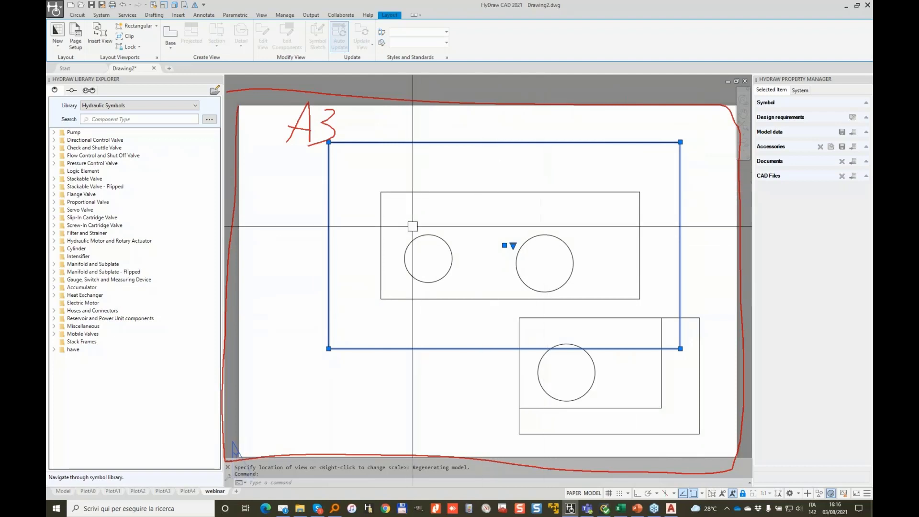
{"action": "left_click", "coordinate": [712, 421]}
{"action": "left_click", "coordinate": [653, 397]}
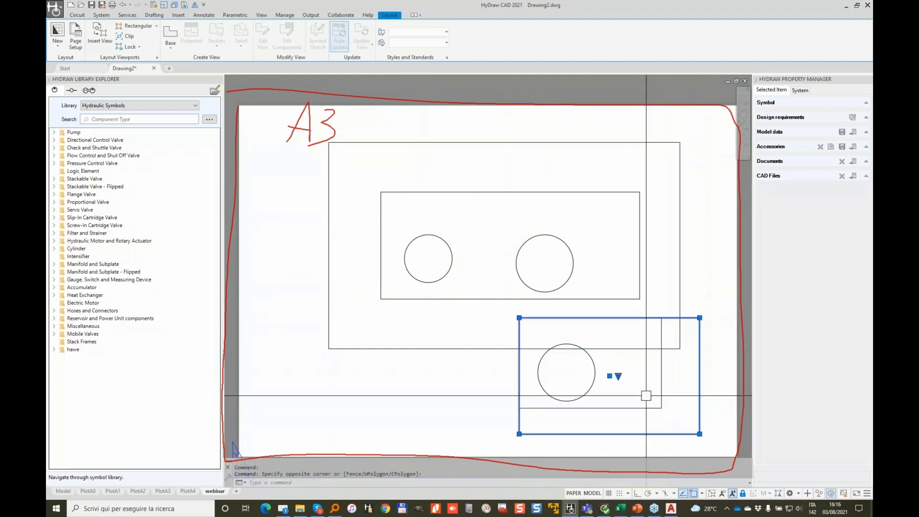
{"action": "key", "text": "Delete"}
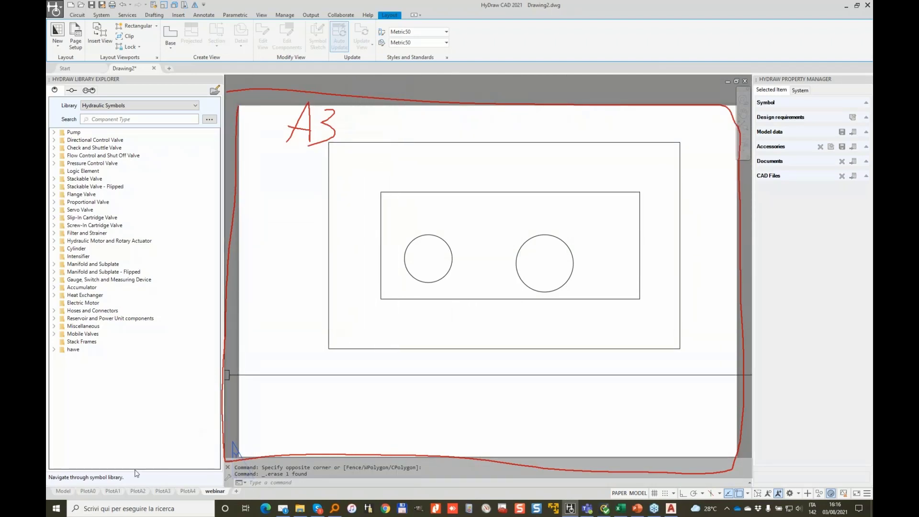
- Switch to model space and open the plot settings for the model
{"action": "left_click", "coordinate": [67, 492]}
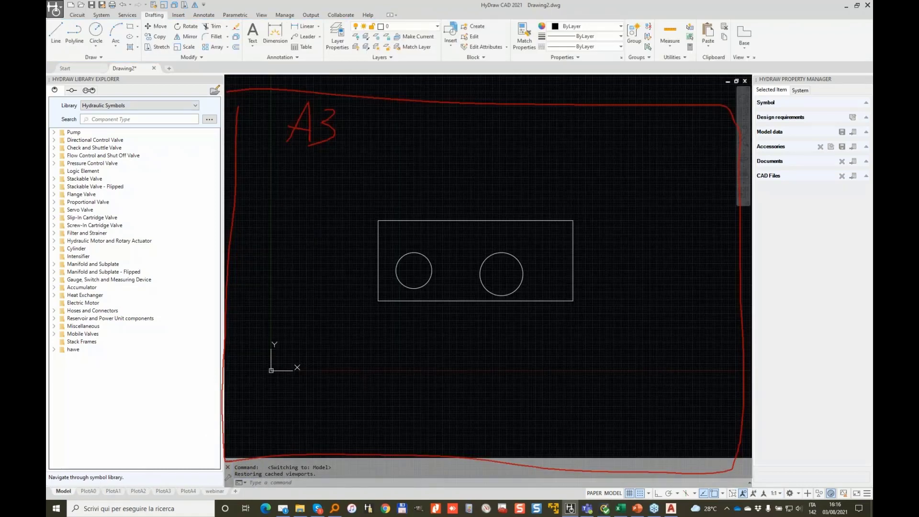
{"action": "key", "text": "Escape"}
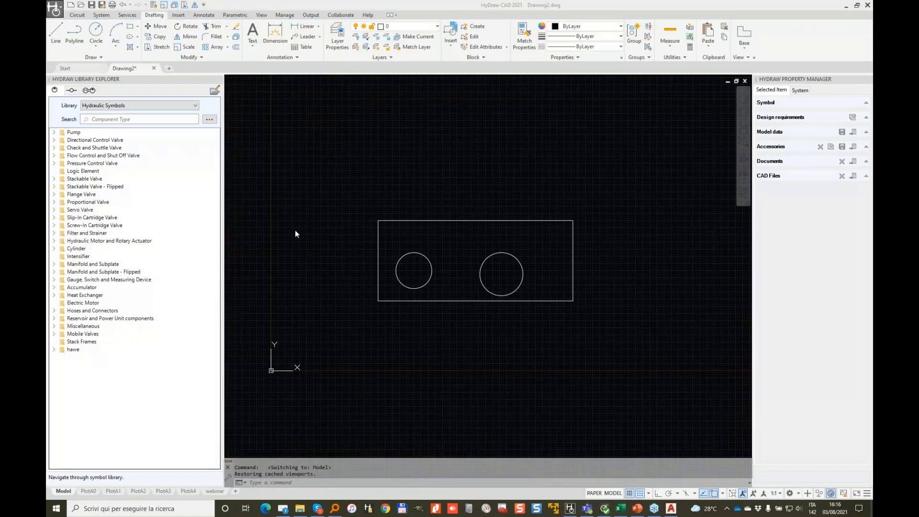
{"action": "scroll", "coordinate": [384, 216], "scroll_direction": "up", "scroll_amount": 2}
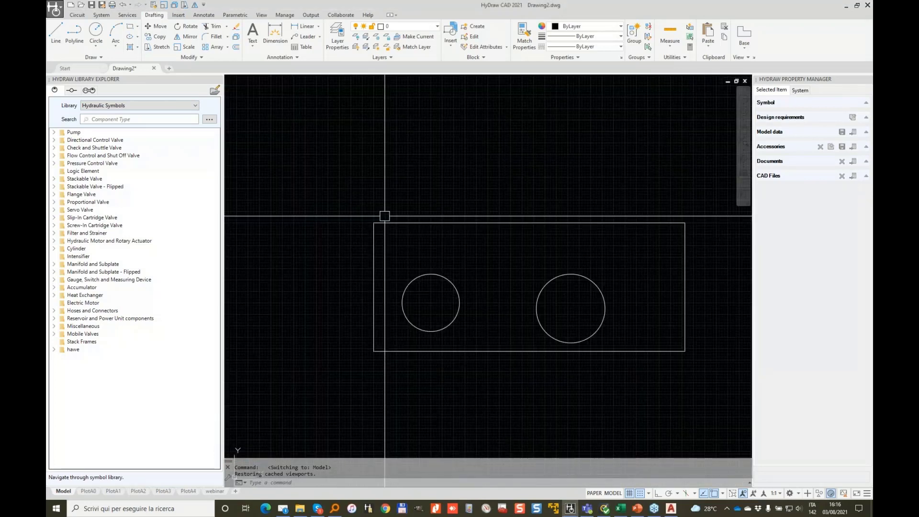
{"action": "type", "text": "PLOT"}
{"action": "key", "text": "Return"}
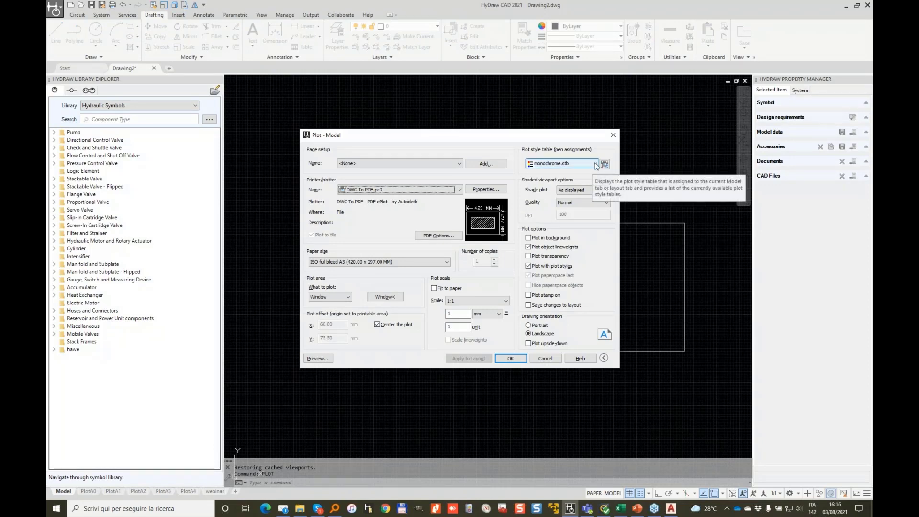
- Switch to AutoCAD 2022, create a new drawing and view the plot style tables offered in its plot settings
{"action": "left_click", "coordinate": [671, 509]}
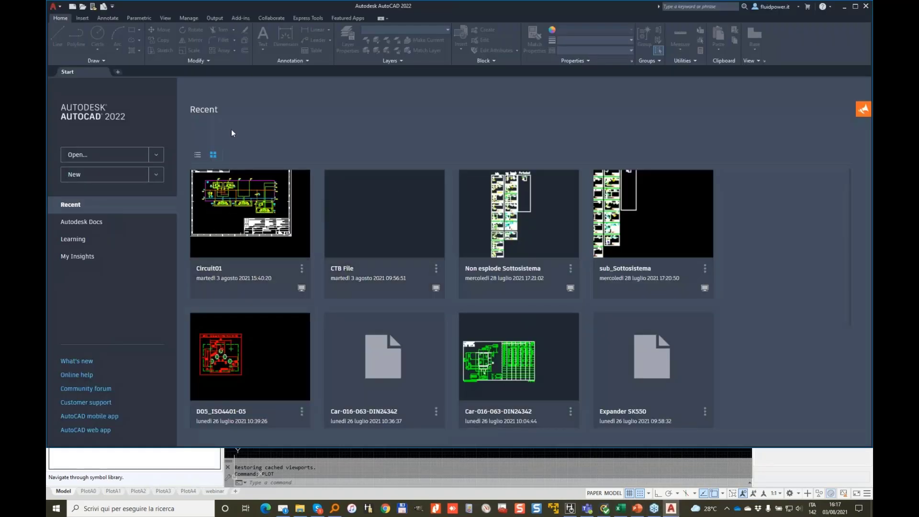
{"action": "left_click", "coordinate": [91, 175]}
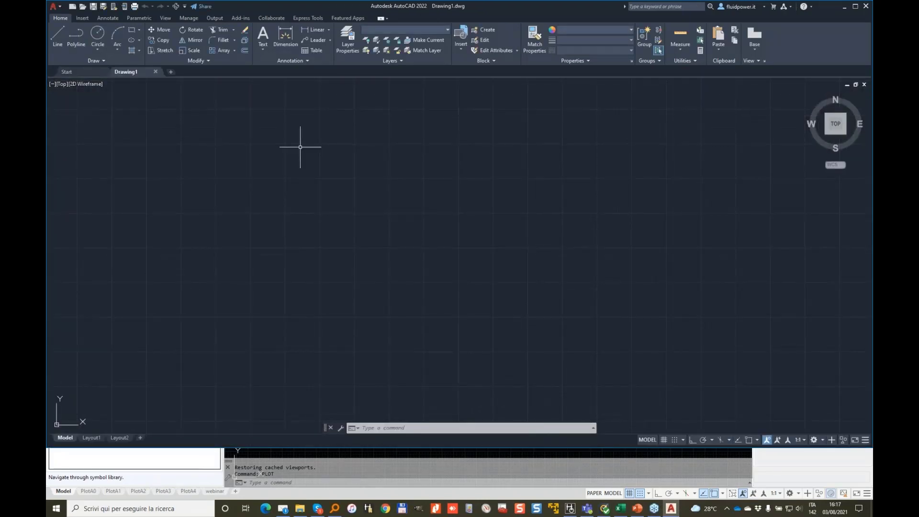
{"action": "type", "text": "plot"}
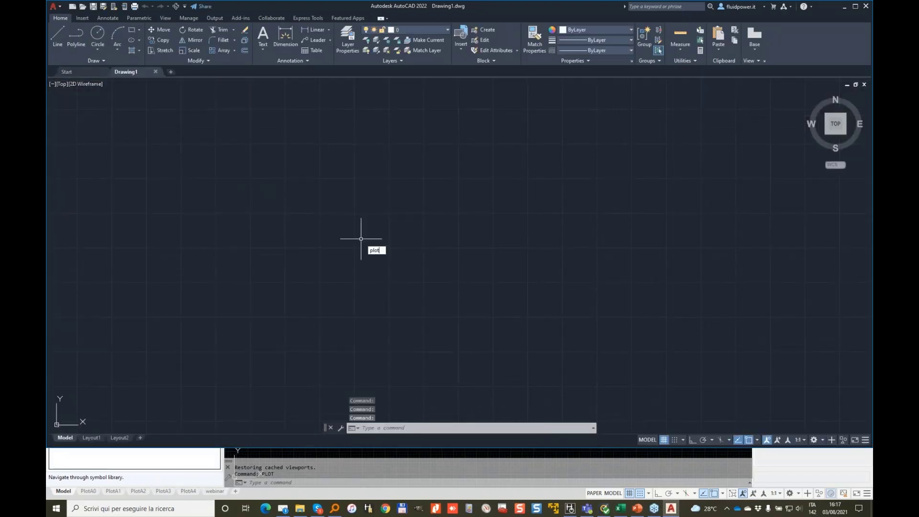
{"action": "key", "text": "Return"}
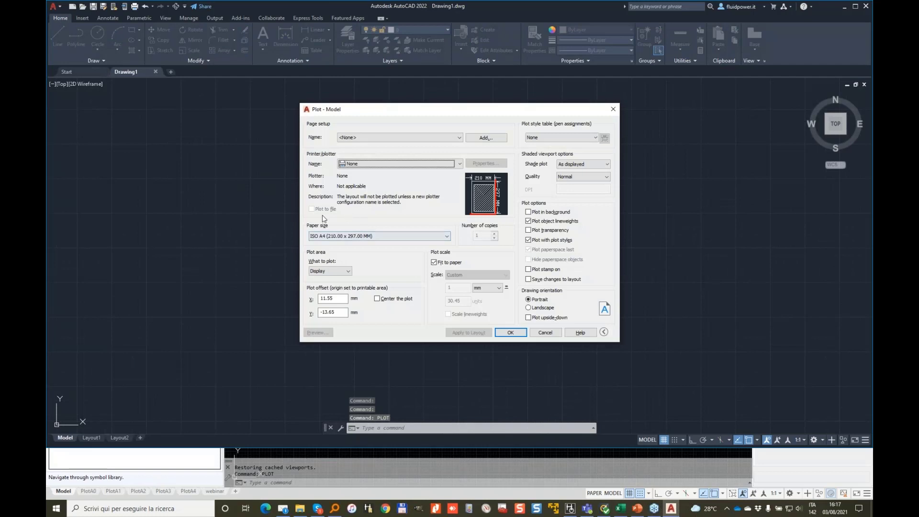
{"action": "left_click", "coordinate": [584, 138]}
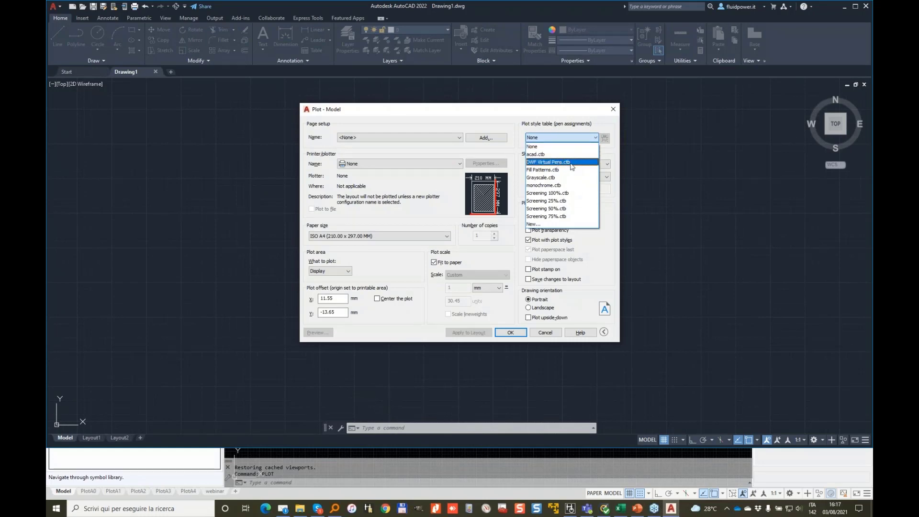
{"action": "left_click", "coordinate": [533, 224]}
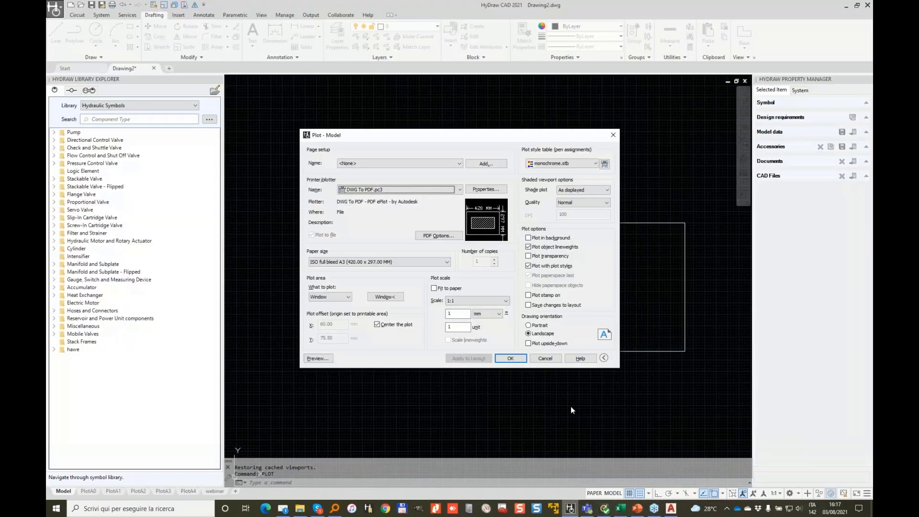
- Switch back to HyDraw CAD, examine the plot style tables offered for the model plot, and cancel the plot
{"action": "left_click", "coordinate": [579, 165]}
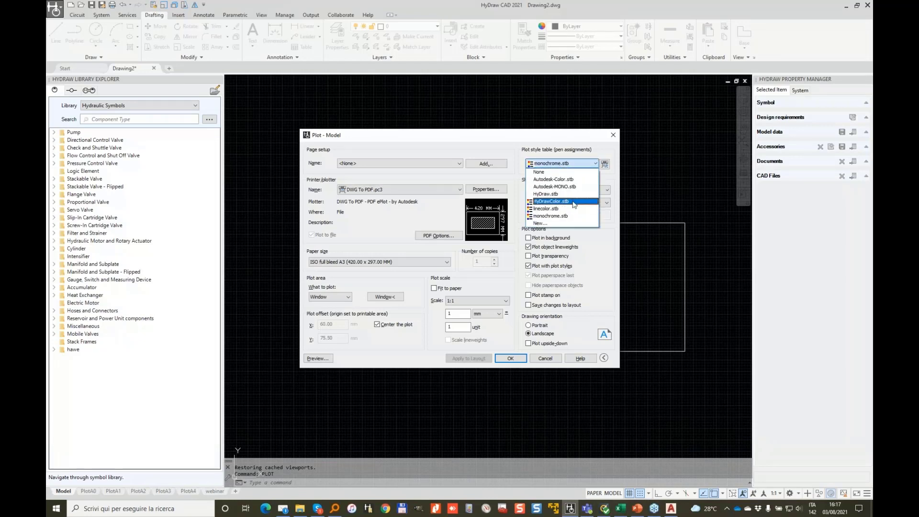
{"action": "left_click", "coordinate": [467, 105]}
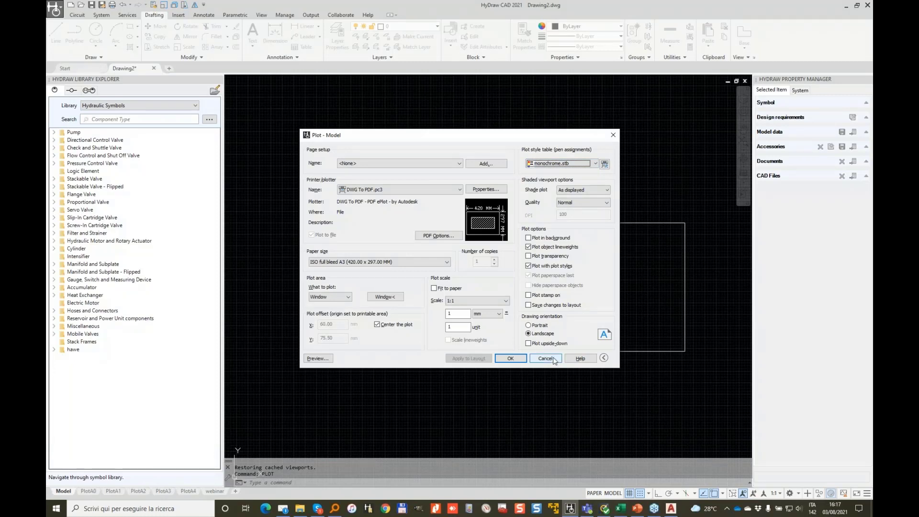
{"action": "left_click_drag", "start_coordinate": [433, 137], "coordinate": [438, 83]}
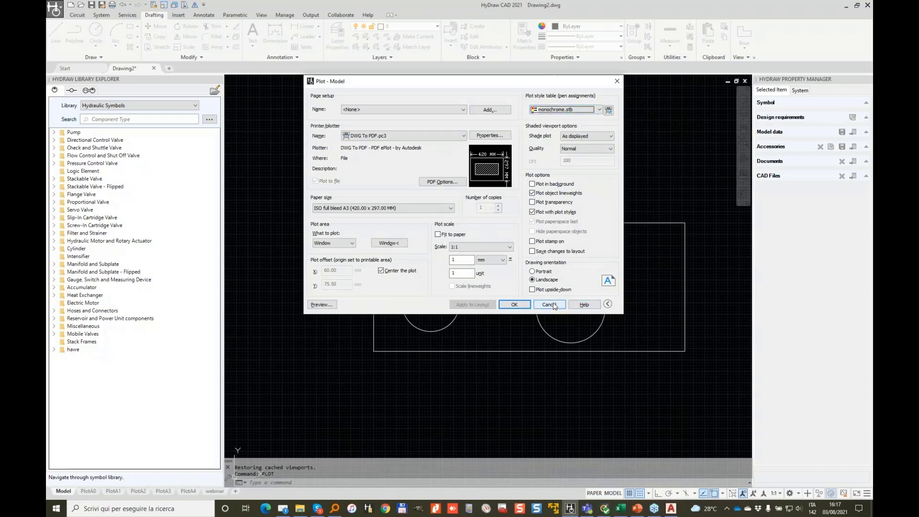
{"action": "left_click", "coordinate": [554, 306]}
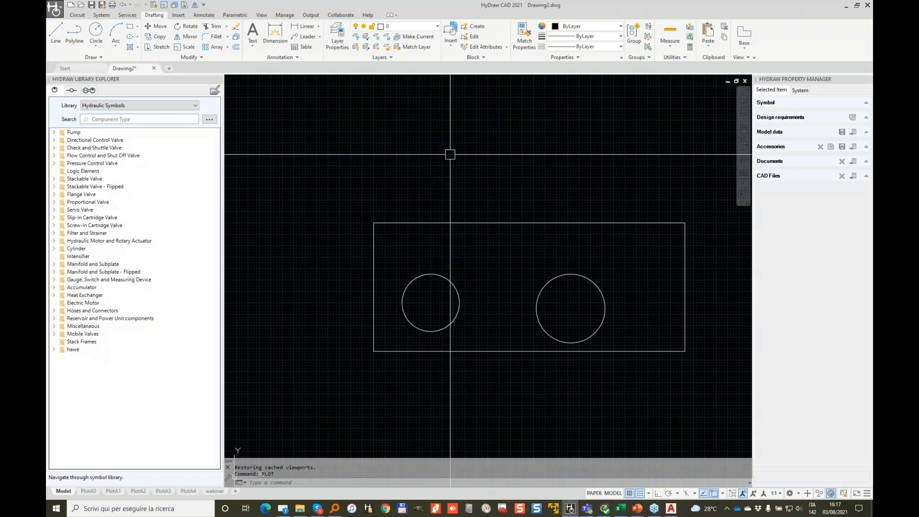
- Switch to AutoCAD 2022 and draw a circle with a separate rectangle to the right of it
{"action": "left_click", "coordinate": [673, 509]}
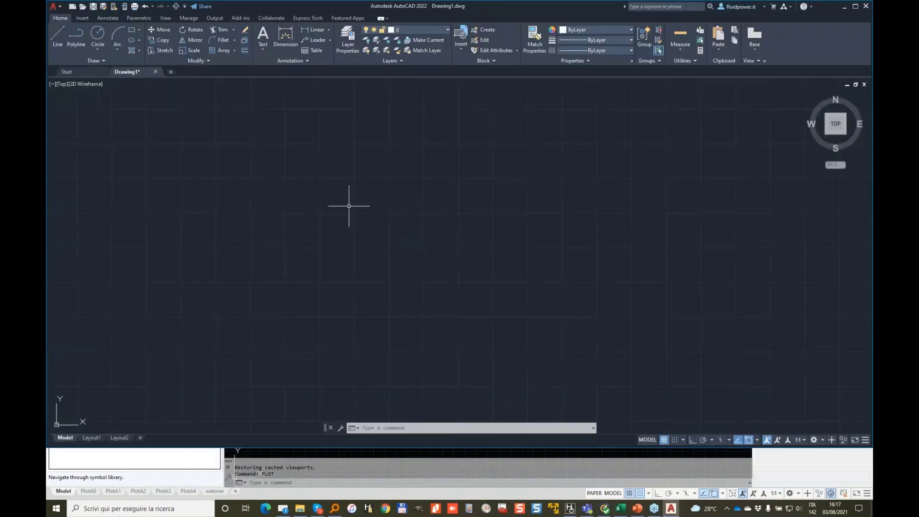
{"action": "left_click", "coordinate": [98, 35]}
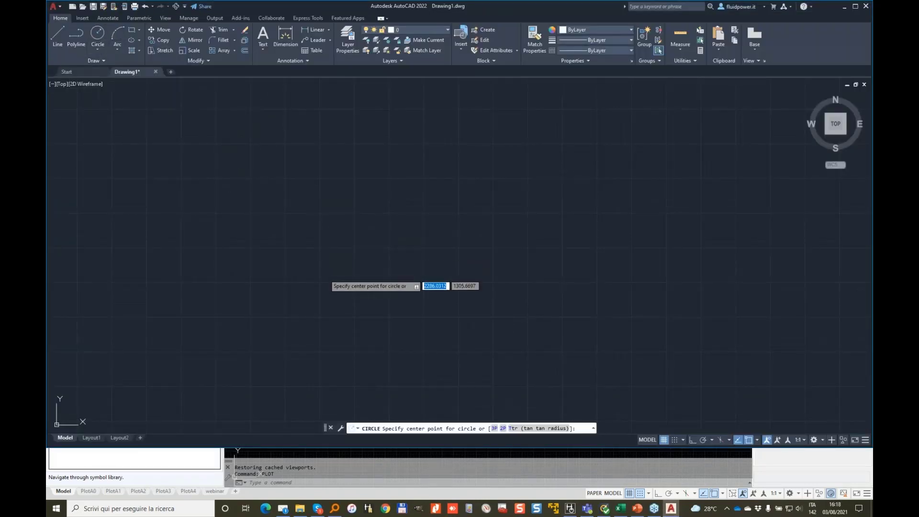
{"action": "left_click", "coordinate": [324, 274]}
{"action": "left_click", "coordinate": [323, 203]}
{"action": "left_click", "coordinate": [132, 31]}
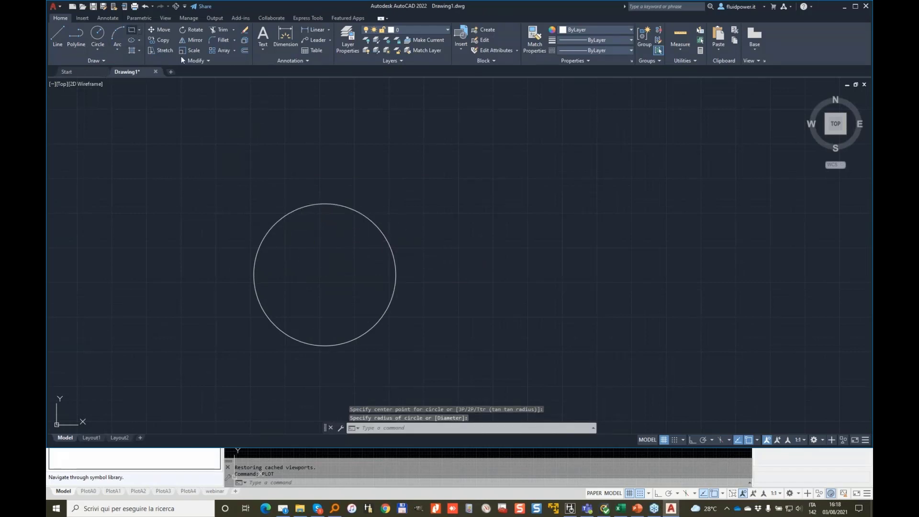
{"action": "left_click", "coordinate": [447, 194]}
{"action": "left_click", "coordinate": [635, 311]}
- Set the rectangle's colour to blue and clear the selection
{"action": "left_click", "coordinate": [669, 339]}
{"action": "left_click", "coordinate": [605, 275]}
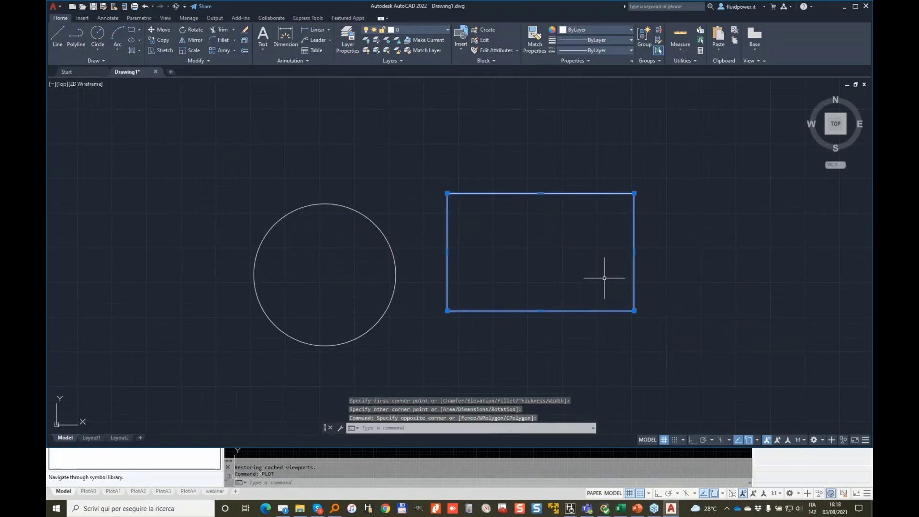
{"action": "left_click", "coordinate": [440, 30]}
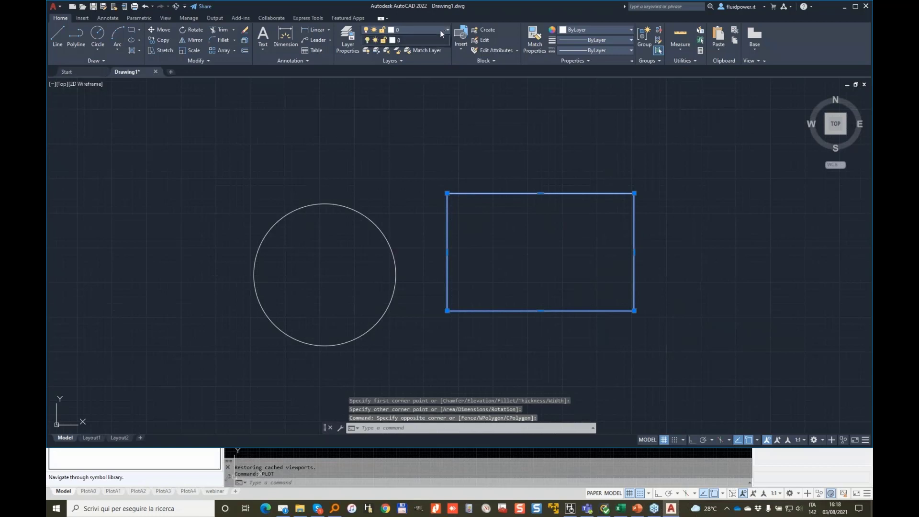
{"action": "left_click", "coordinate": [601, 28]}
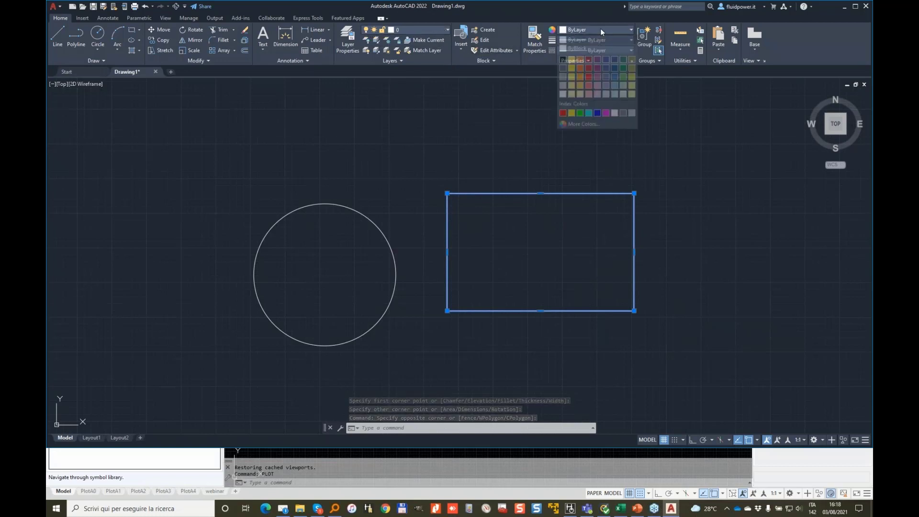
{"action": "left_click", "coordinate": [597, 113]}
{"action": "key", "text": "Escape"}
{"action": "key", "text": "Escape"}
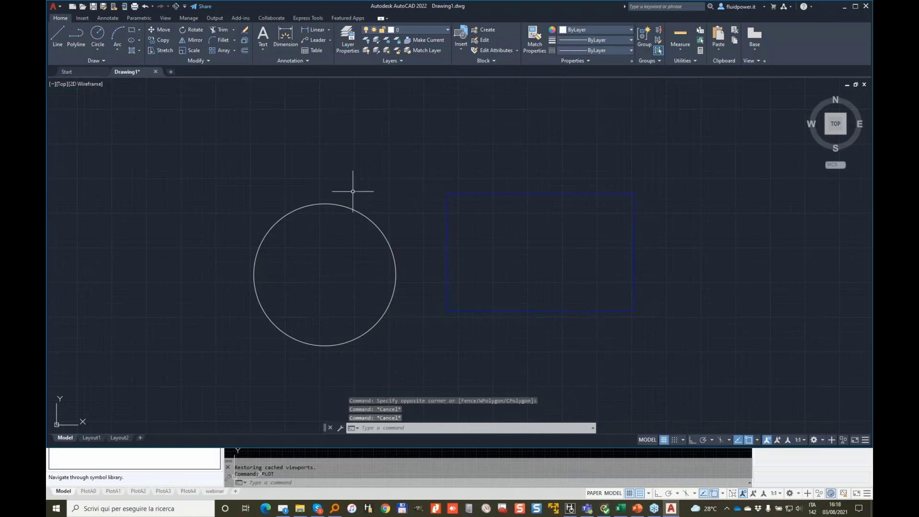
- Open the plot settings, choose the monochrome.ctb plot style table and set the plotter to DWG To PDF.pc3
{"action": "type", "text": "plot"}
{"action": "key", "text": "Return"}
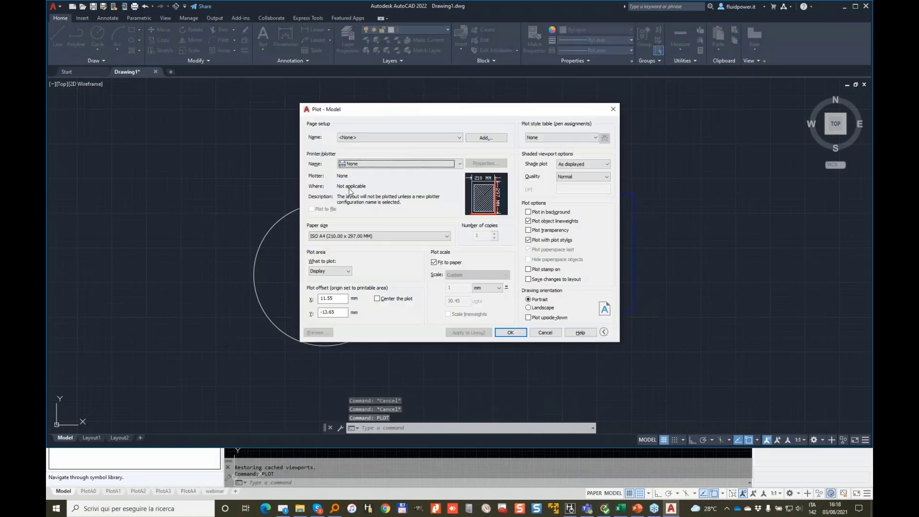
{"action": "left_click", "coordinate": [576, 139]}
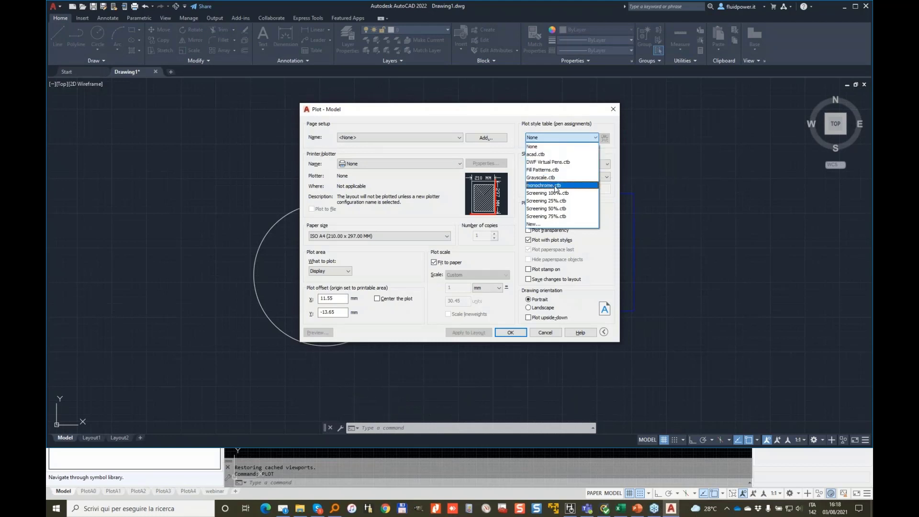
{"action": "left_click", "coordinate": [556, 186]}
{"action": "left_click", "coordinate": [459, 250]}
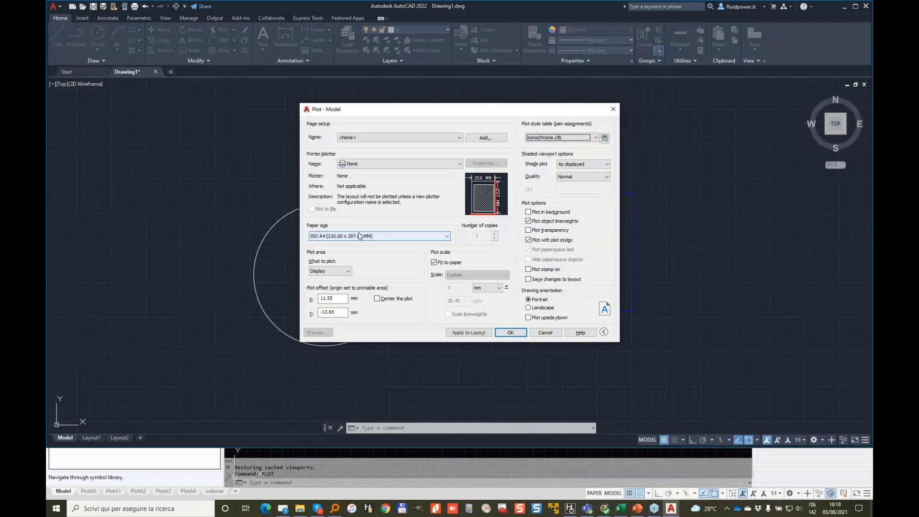
{"action": "left_click", "coordinate": [435, 163]}
{"action": "left_click", "coordinate": [387, 311]}
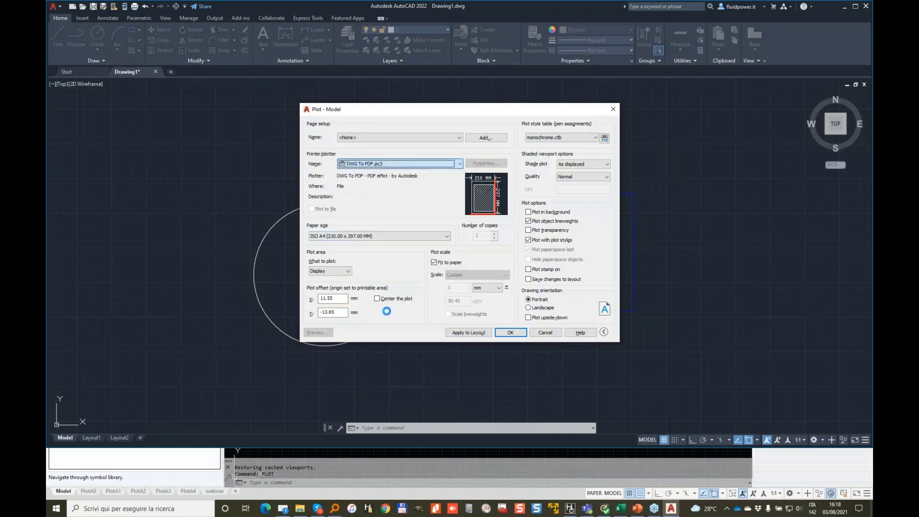
- Preview the plot, check how the circle and the rectangle print, and return to the plot settings
{"action": "left_click", "coordinate": [320, 334]}
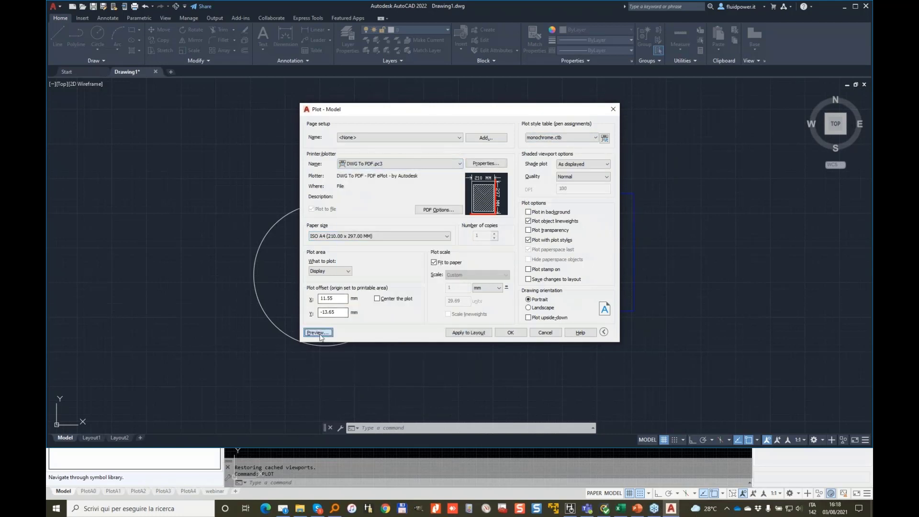
{"action": "scroll", "coordinate": [472, 291], "scroll_direction": "up", "scroll_amount": 2}
{"action": "scroll", "coordinate": [476, 366], "scroll_direction": "up", "scroll_amount": 2}
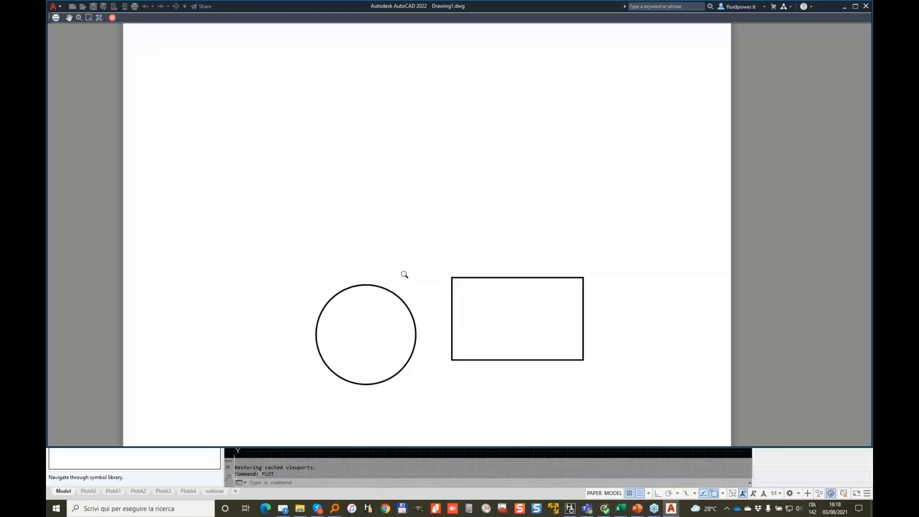
{"action": "key", "text": "Escape"}
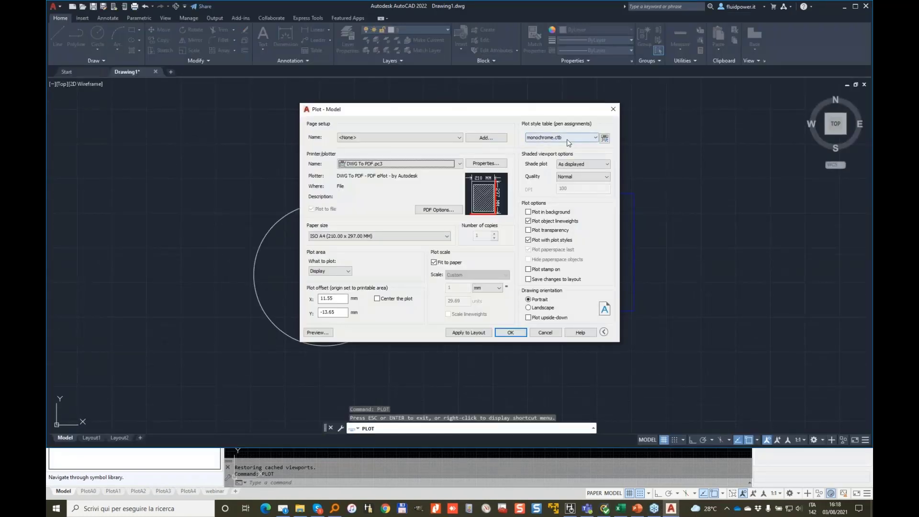
- Change the plot style table to acad.ctb
{"action": "left_click", "coordinate": [596, 139]}
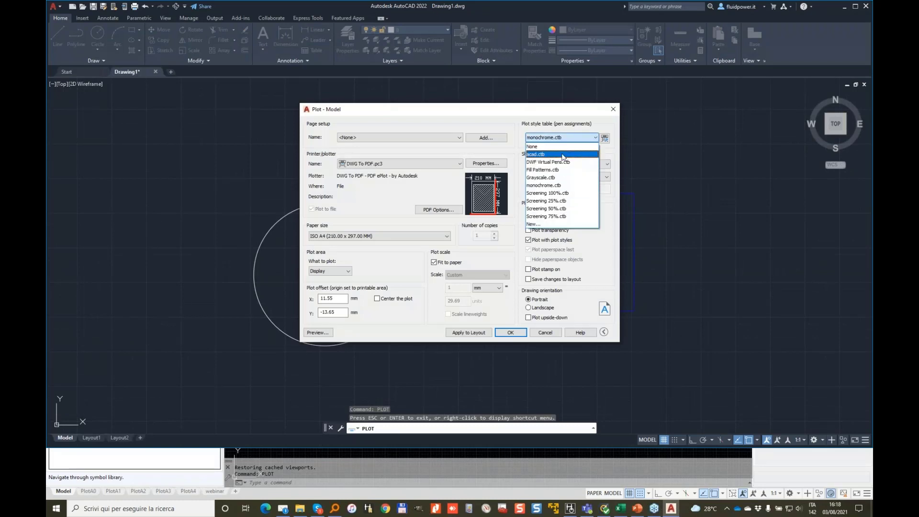
{"action": "left_click", "coordinate": [534, 155]}
{"action": "left_click", "coordinate": [472, 249]}
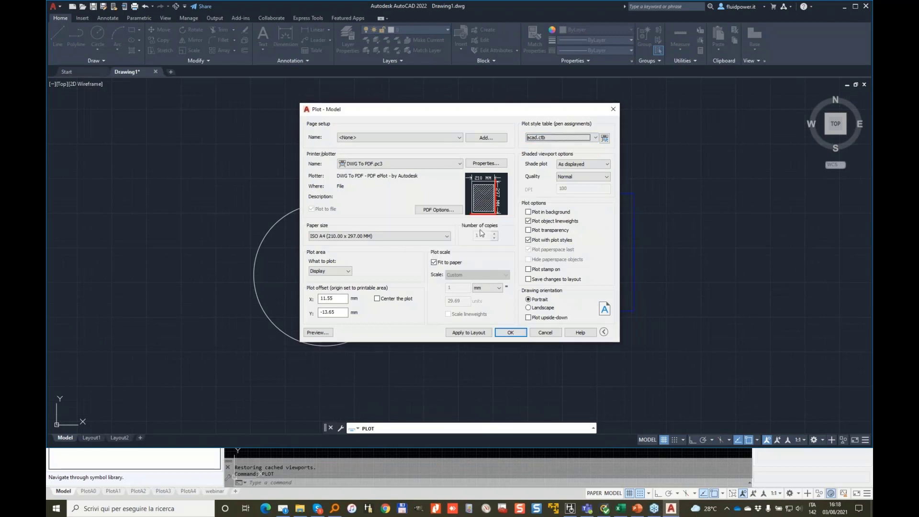
- Open acad.ctb in the Plot Style Table Editor and examine the plot properties of Color 2 through Color 5
{"action": "left_click", "coordinate": [606, 139]}
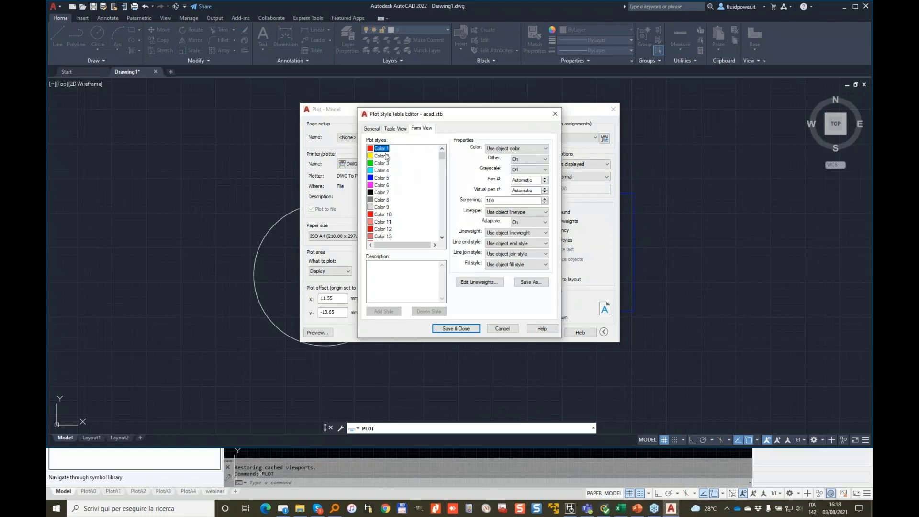
{"action": "left_click", "coordinate": [384, 155]}
{"action": "left_click", "coordinate": [383, 163]}
{"action": "left_click", "coordinate": [384, 171]}
{"action": "left_click", "coordinate": [385, 179]}
{"action": "mouse_move", "coordinate": [520, 135]}
{"action": "left_mouse_down"}
{"action": "mouse_move", "coordinate": [541, 141]}
{"action": "mouse_move", "coordinate": [486, 138]}
{"action": "left_mouse_up"}
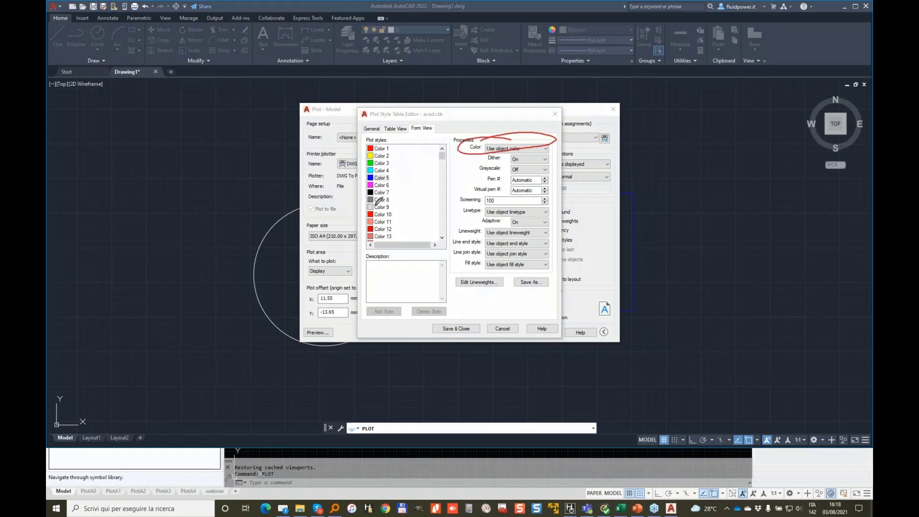
- Close the Plot Style Table Editor without saving, preview the plot's circle and rectangle colours, and return to the plot settings
{"action": "left_click", "coordinate": [503, 330]}
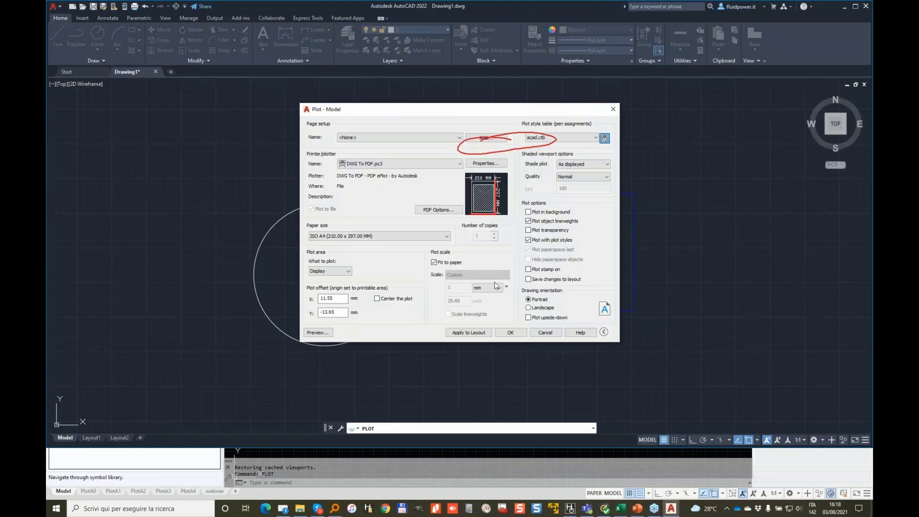
{"action": "left_click", "coordinate": [317, 332]}
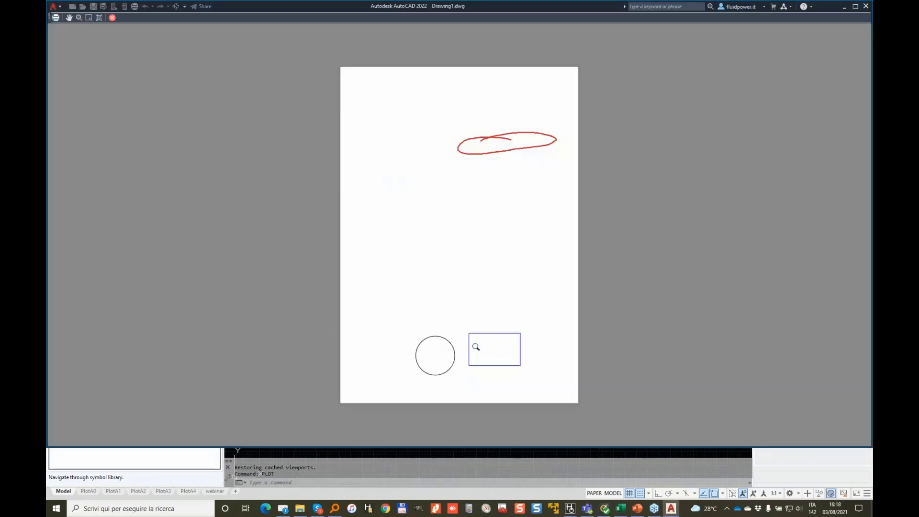
{"action": "scroll", "coordinate": [470, 359], "scroll_direction": "up", "scroll_amount": 5}
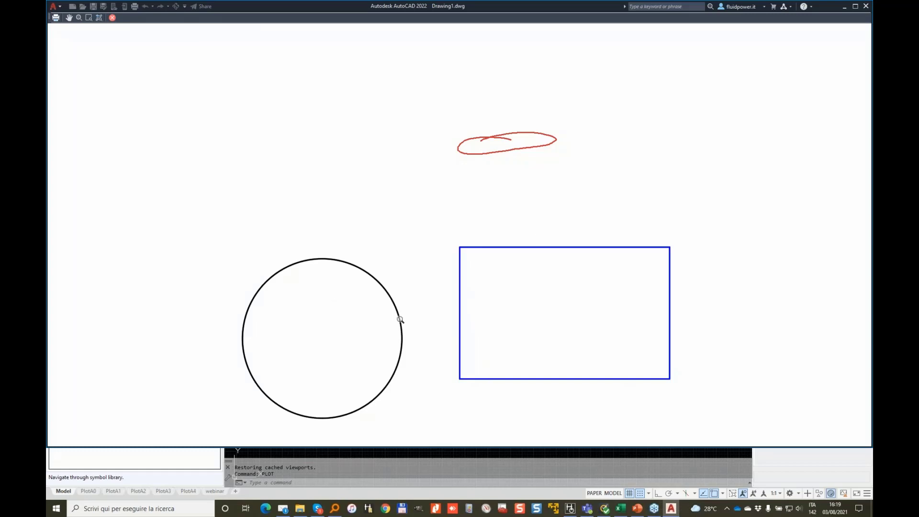
{"action": "key", "text": "Escape"}
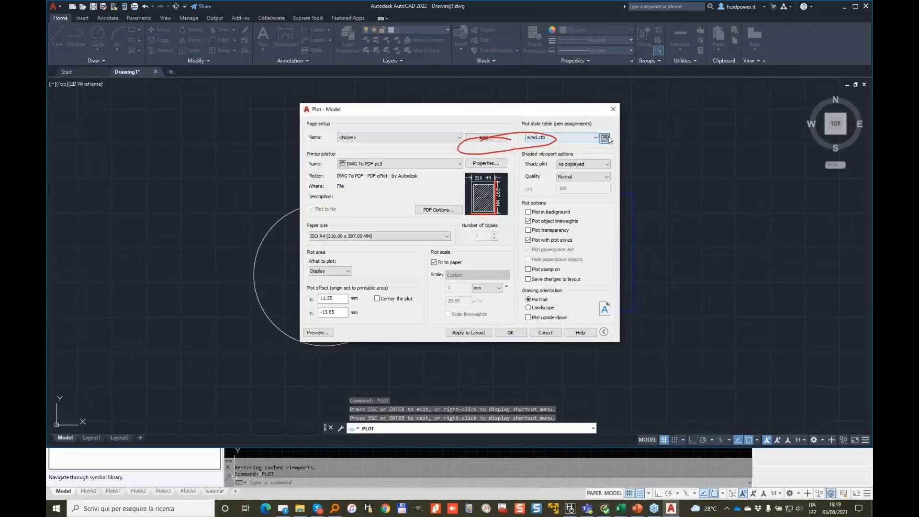
- Set the plot colour of Color 5 to Black in acad.ctb and save the plot style table
{"action": "left_click", "coordinate": [605, 138]}
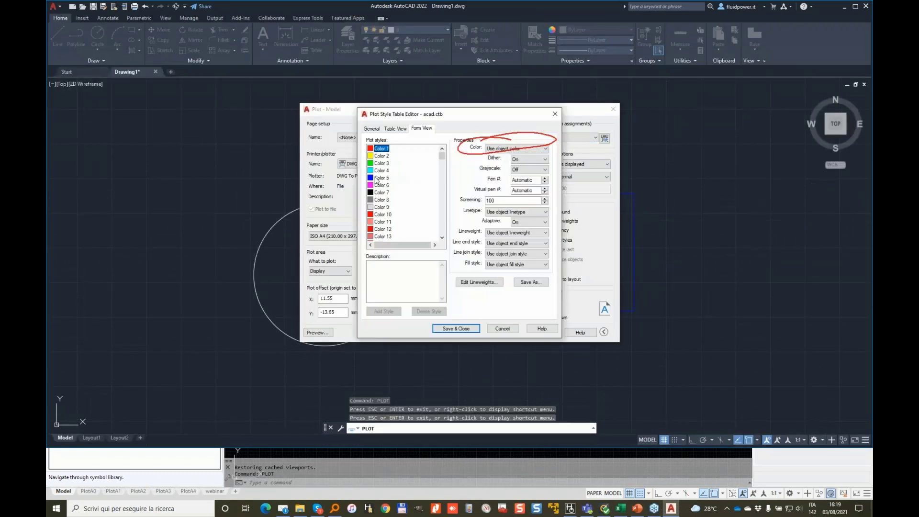
{"action": "left_click", "coordinate": [377, 180]}
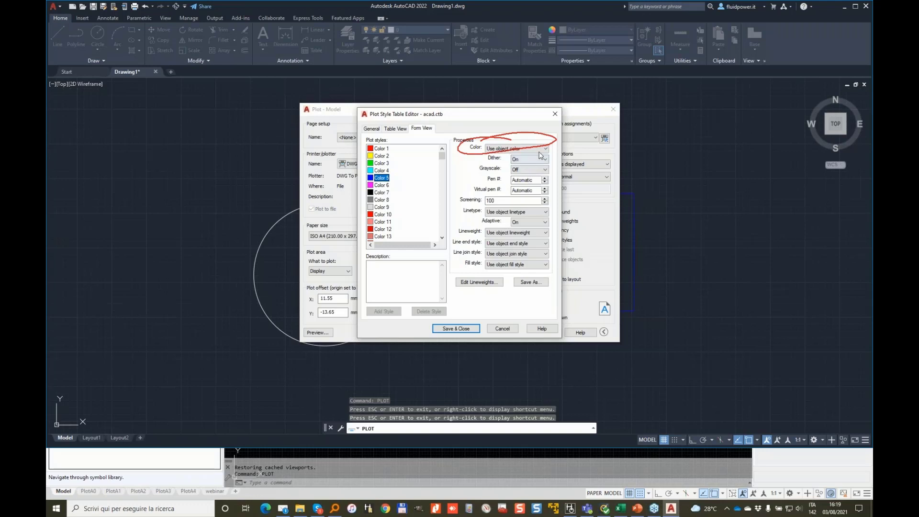
{"action": "left_click", "coordinate": [541, 149]}
{"action": "left_click", "coordinate": [504, 207]}
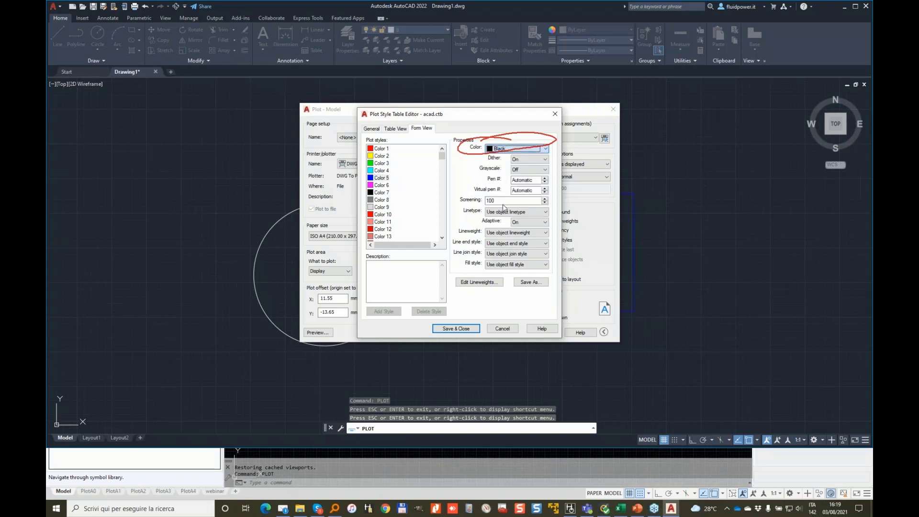
{"action": "left_click", "coordinate": [456, 329]}
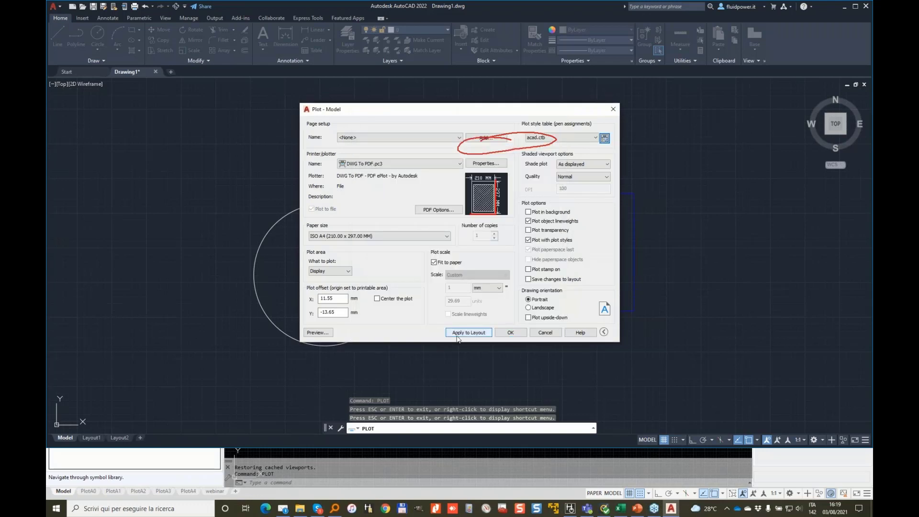
- Preview the plot to check the rectangle's printed colour, and return to the plot settings
{"action": "left_click", "coordinate": [318, 333]}
{"action": "scroll", "coordinate": [487, 358], "scroll_direction": "up", "scroll_amount": 4}
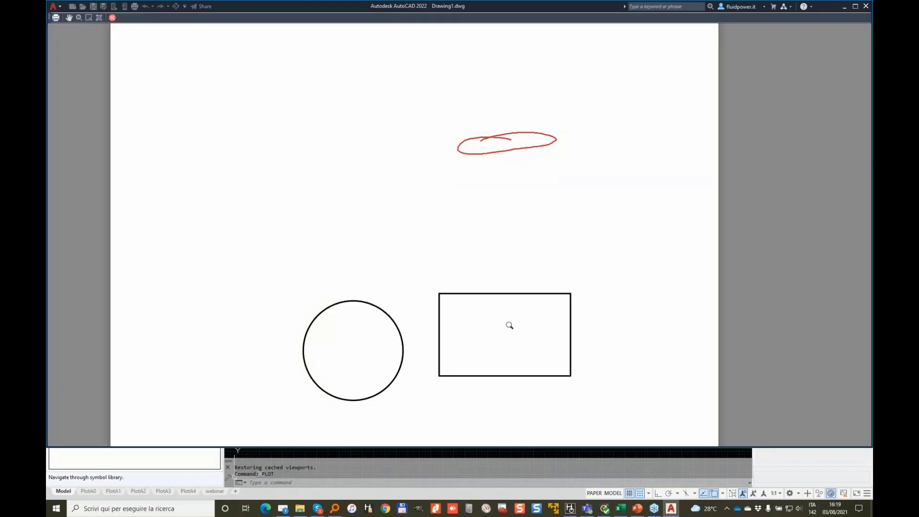
{"action": "key", "text": "Escape"}
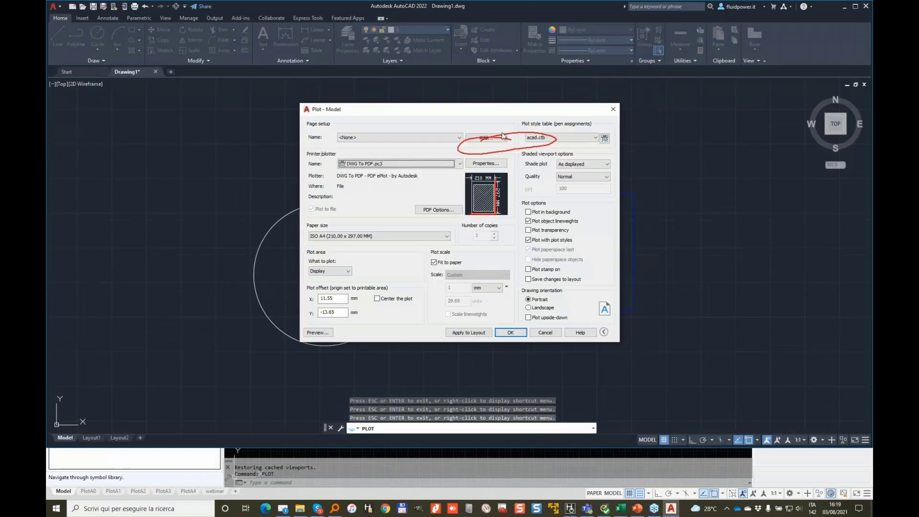
- Set the linetype of Color 5 to Dashed in acad.ctb and save the plot style table
{"action": "left_click_drag", "start_coordinate": [508, 110], "coordinate": [353, 98]}
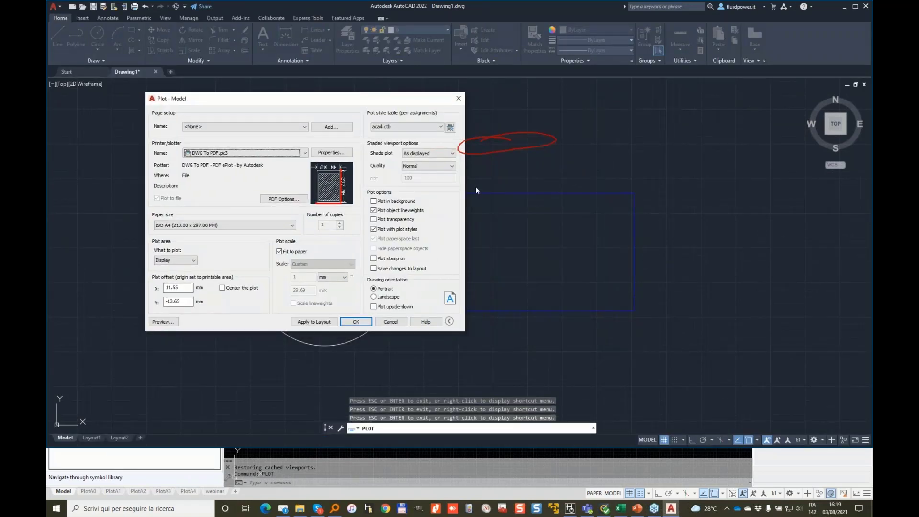
{"action": "left_click", "coordinate": [450, 127]}
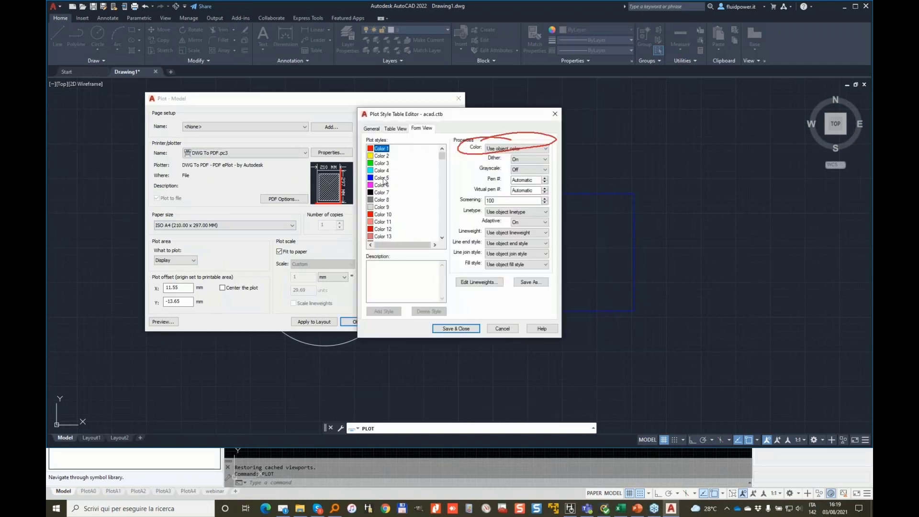
{"action": "left_click", "coordinate": [381, 178]}
{"action": "left_click", "coordinate": [545, 212]}
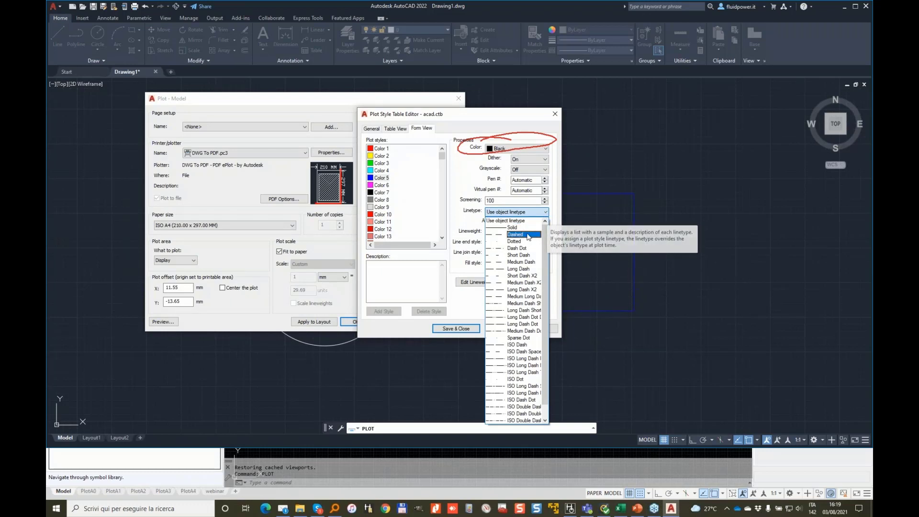
{"action": "left_click", "coordinate": [515, 234]}
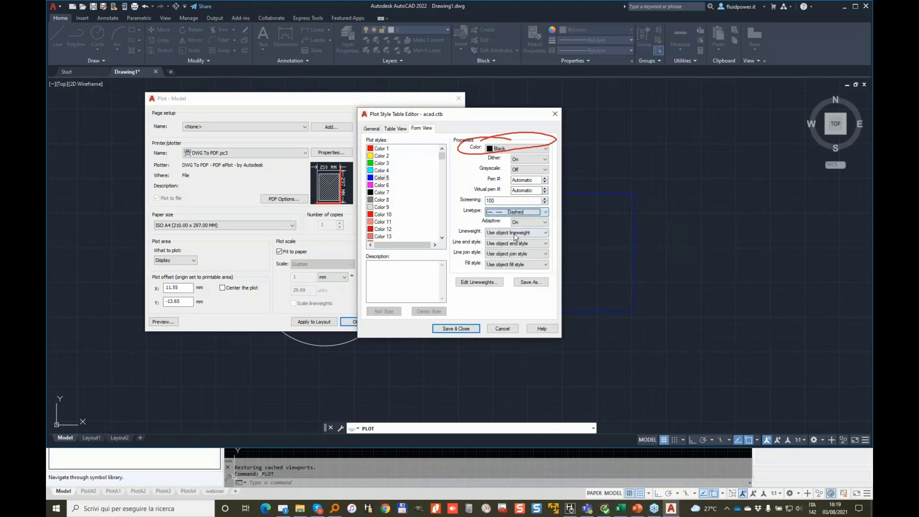
{"action": "left_click", "coordinate": [461, 329]}
- Preview the plot and check the linetype of the rectangle against the circle
{"action": "left_click", "coordinate": [163, 322]}
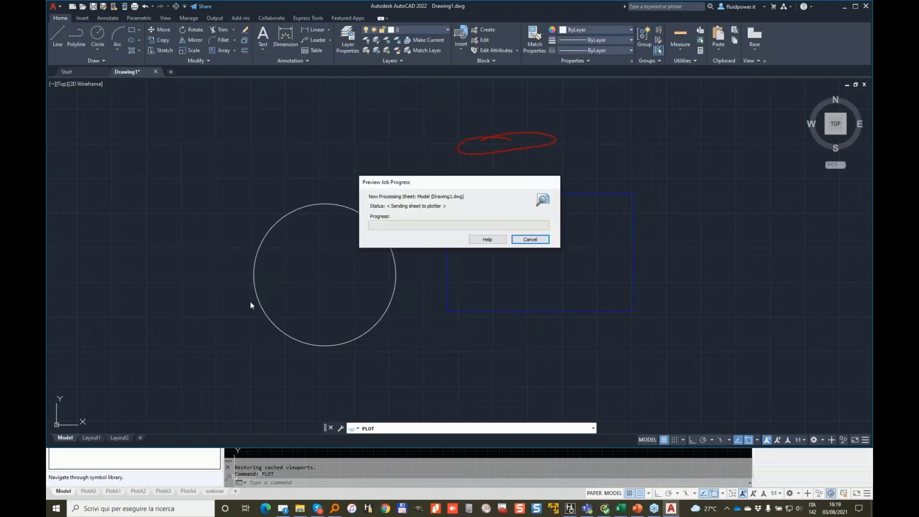
{"action": "scroll", "coordinate": [473, 352], "scroll_direction": "up", "scroll_amount": 5}
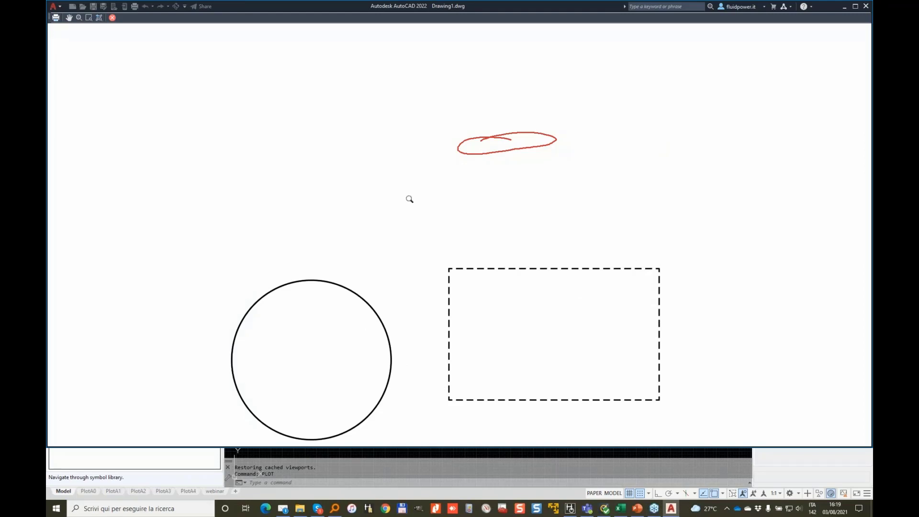
{"action": "scroll", "coordinate": [417, 201], "scroll_direction": "down", "scroll_amount": 2}
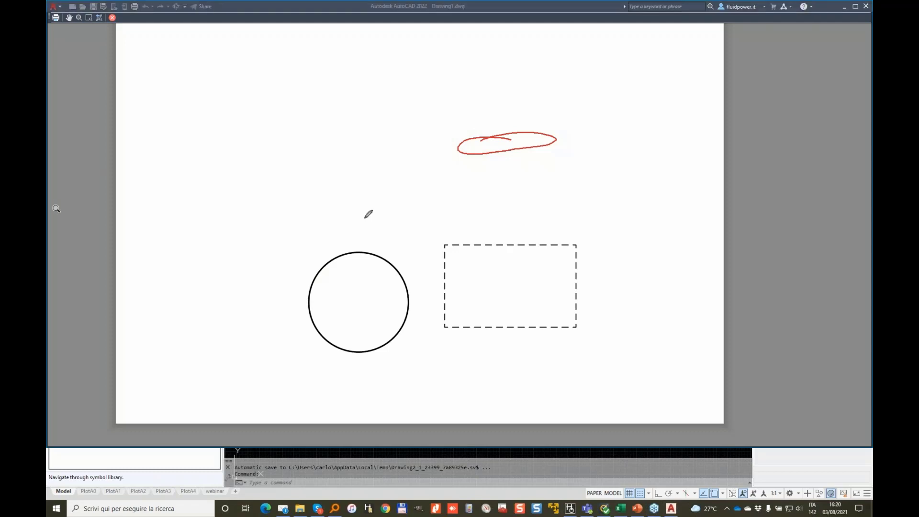
{"action": "mouse_move", "coordinate": [263, 81]}
{"action": "left_mouse_down"}
{"action": "mouse_move", "coordinate": [296, 125]}
{"action": "mouse_move", "coordinate": [353, 96]}
{"action": "mouse_move", "coordinate": [359, 126]}
{"action": "left_mouse_up"}
{"action": "mouse_move", "coordinate": [192, 148]}
{"action": "left_mouse_down"}
{"action": "mouse_move", "coordinate": [181, 157]}
{"action": "mouse_move", "coordinate": [337, 166]}
{"action": "left_mouse_up"}
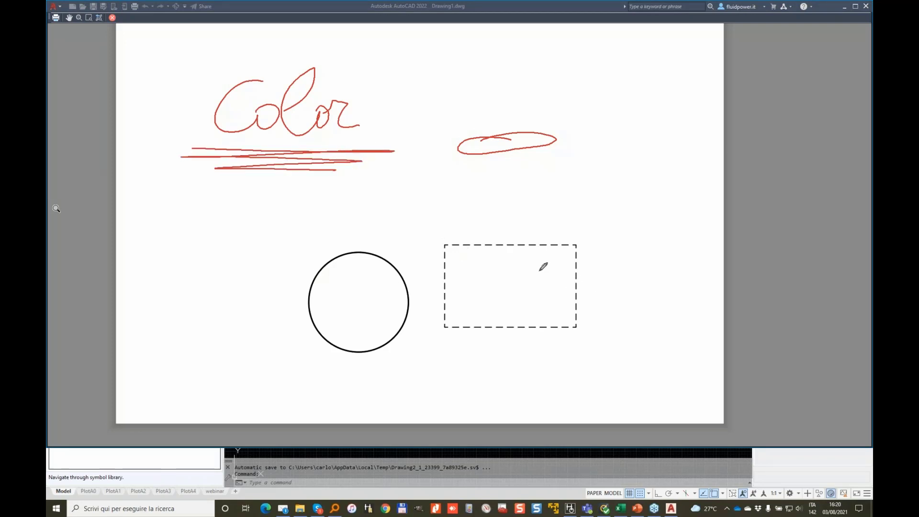
{"action": "left_click_drag", "start_coordinate": [423, 95], "coordinate": [503, 91]}
{"action": "left_click_drag", "start_coordinate": [443, 108], "coordinate": [507, 106]}
{"action": "mouse_move", "coordinate": [503, 53]}
{"action": "left_mouse_down"}
{"action": "mouse_move", "coordinate": [534, 67]}
{"action": "mouse_move", "coordinate": [503, 53]}
{"action": "left_mouse_up"}
{"action": "mouse_move", "coordinate": [565, 54]}
{"action": "left_mouse_down"}
{"action": "mouse_move", "coordinate": [592, 89]}
{"action": "mouse_move", "coordinate": [653, 75]}
{"action": "left_mouse_up"}
{"action": "left_click_drag", "start_coordinate": [698, 47], "coordinate": [696, 104]}
{"action": "left_click_drag", "start_coordinate": [682, 67], "coordinate": [725, 73]}
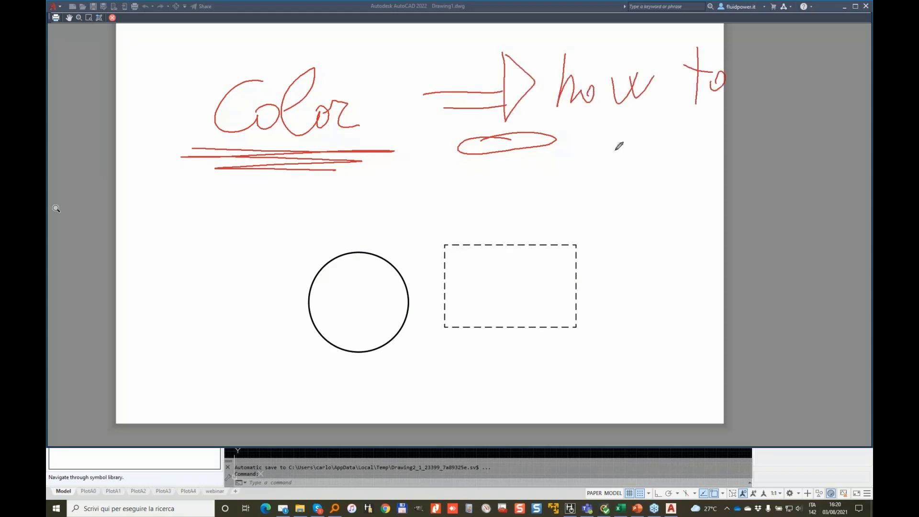
{"action": "mouse_move", "coordinate": [608, 144]}
{"action": "left_mouse_down"}
{"action": "mouse_move", "coordinate": [653, 154]}
{"action": "mouse_move", "coordinate": [683, 144]}
{"action": "left_mouse_up"}
{"action": "left_click_drag", "start_coordinate": [701, 106], "coordinate": [698, 156]}
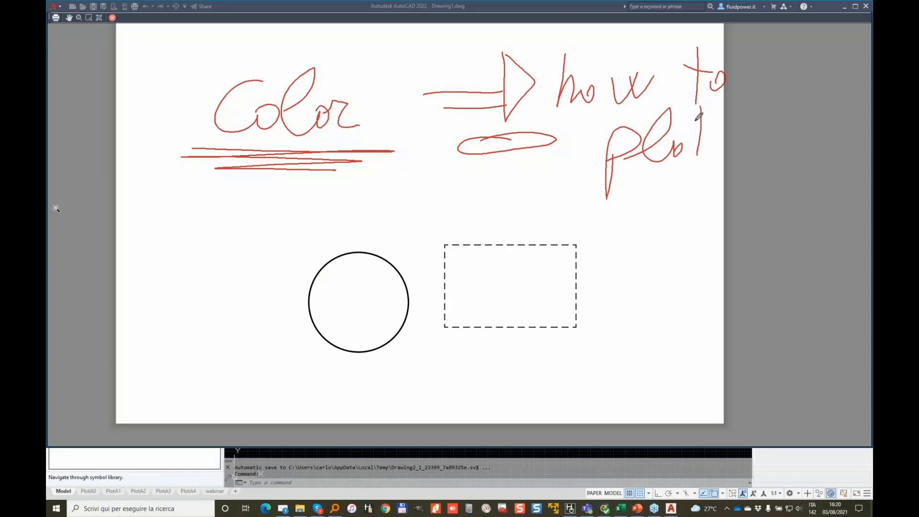
{"action": "left_click_drag", "start_coordinate": [688, 123], "coordinate": [716, 118]}
- Close the plot preview and cancel the plot without printing
{"action": "left_click", "coordinate": [112, 19]}
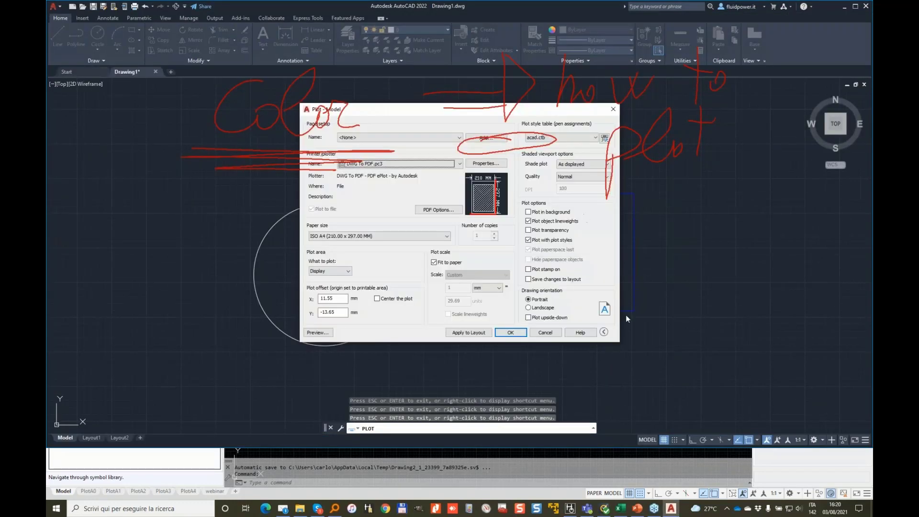
{"action": "left_click", "coordinate": [545, 333]}
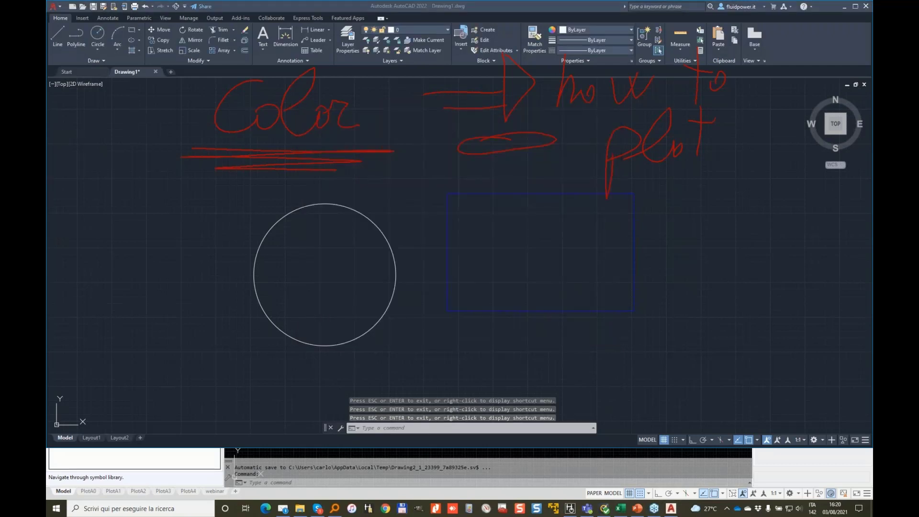
{"action": "key", "text": "Escape"}
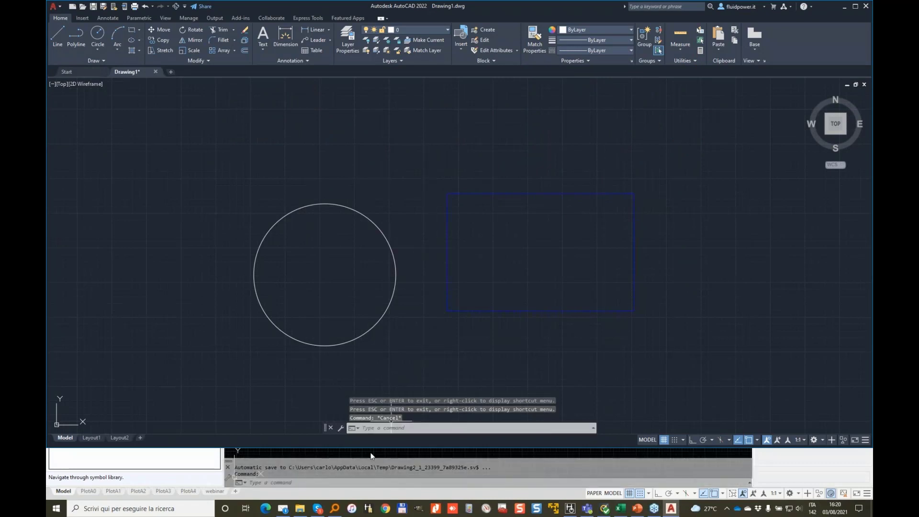
- Switch to HyDraw CAD, show the properties of the large rectangle, and move the palette into the drawing area
{"action": "left_click", "coordinate": [402, 472]}
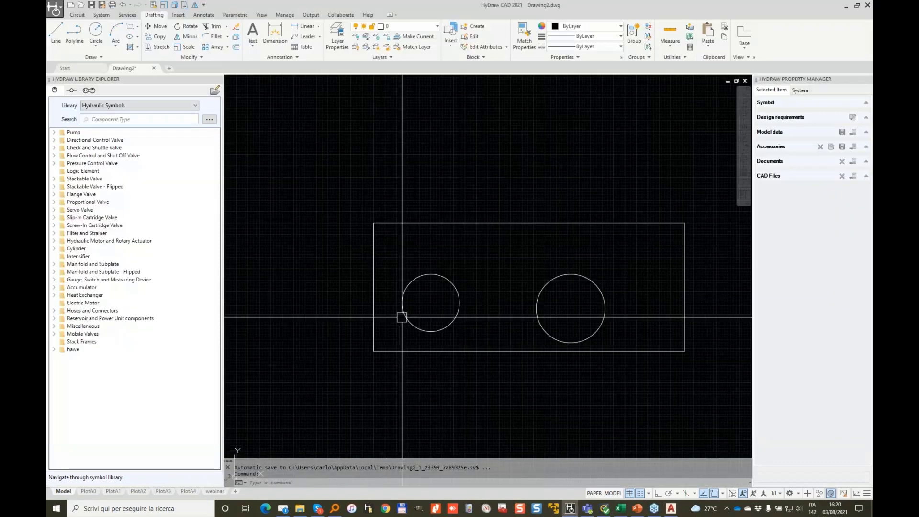
{"action": "left_click", "coordinate": [436, 227]}
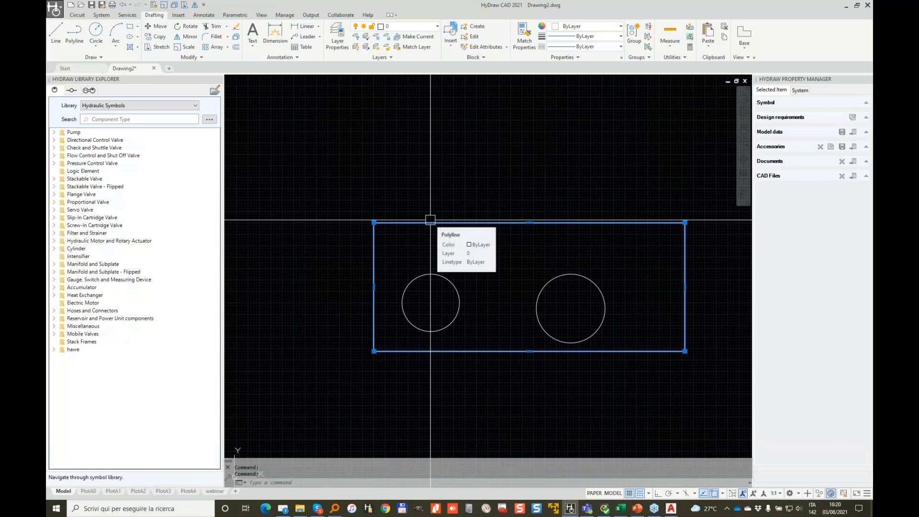
{"action": "right_click", "coordinate": [431, 220]}
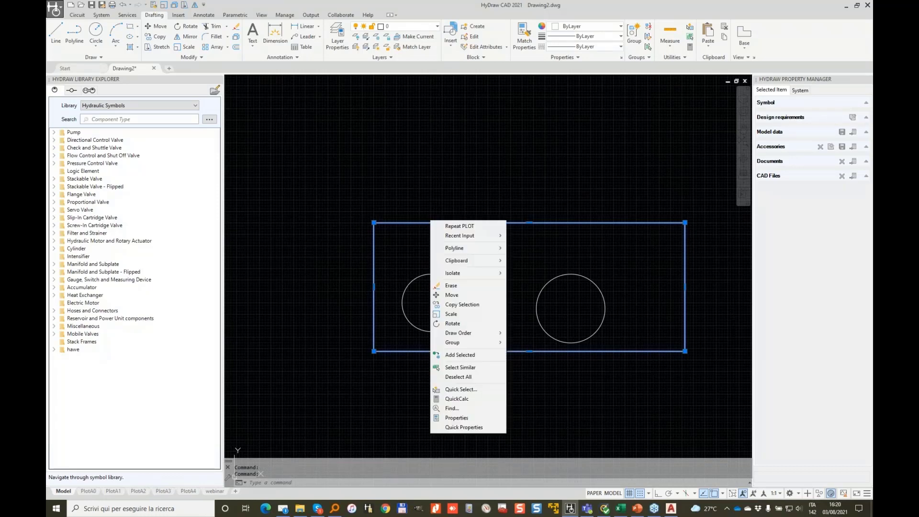
{"action": "left_click", "coordinate": [456, 418]}
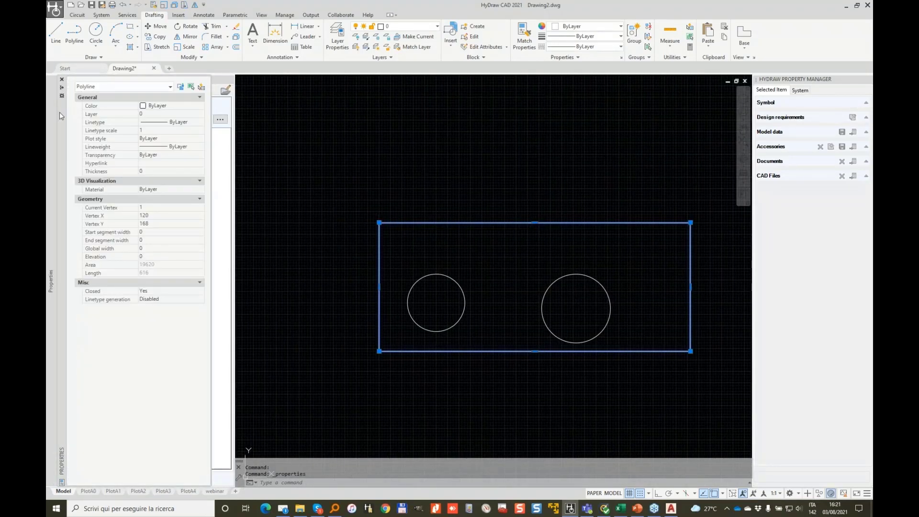
{"action": "left_click_drag", "start_coordinate": [59, 116], "coordinate": [307, 127]}
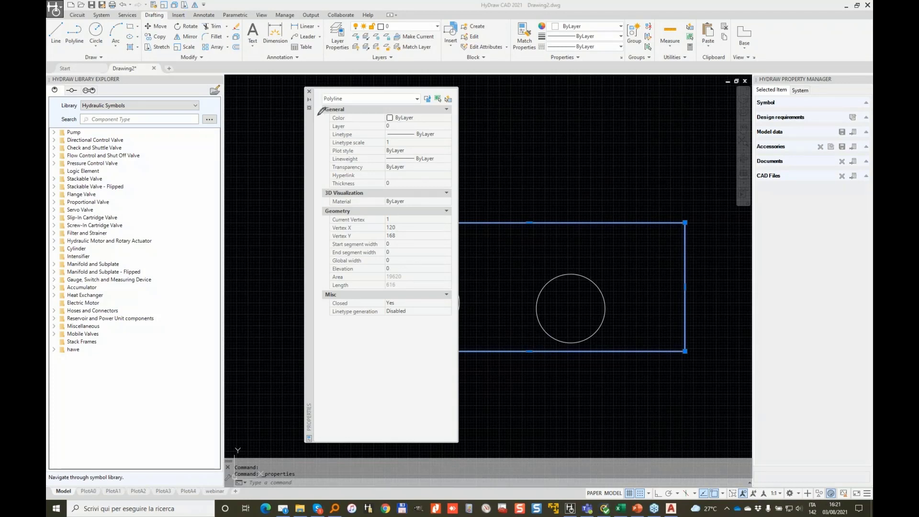
{"action": "left_click_drag", "start_coordinate": [324, 102], "coordinate": [315, 322]}
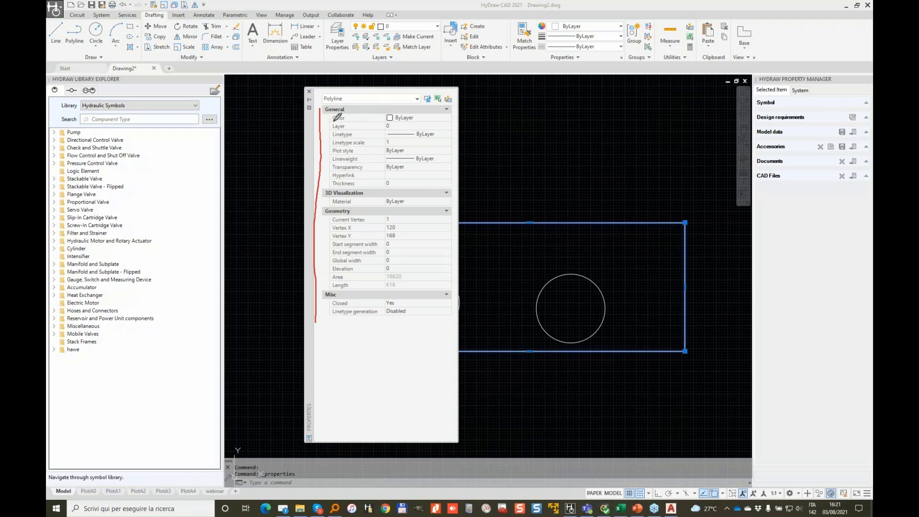
{"action": "left_click_drag", "start_coordinate": [333, 124], "coordinate": [358, 123]}
{"action": "mouse_move", "coordinate": [444, 113]}
{"action": "left_mouse_down"}
{"action": "mouse_move", "coordinate": [421, 116]}
{"action": "mouse_move", "coordinate": [434, 123]}
{"action": "left_mouse_up"}
{"action": "mouse_move", "coordinate": [332, 126]}
{"action": "left_mouse_down"}
{"action": "mouse_move", "coordinate": [370, 125]}
{"action": "mouse_move", "coordinate": [369, 154]}
{"action": "mouse_move", "coordinate": [373, 142]}
{"action": "mouse_move", "coordinate": [335, 142]}
{"action": "mouse_move", "coordinate": [373, 151]}
{"action": "mouse_move", "coordinate": [333, 156]}
{"action": "left_mouse_up"}
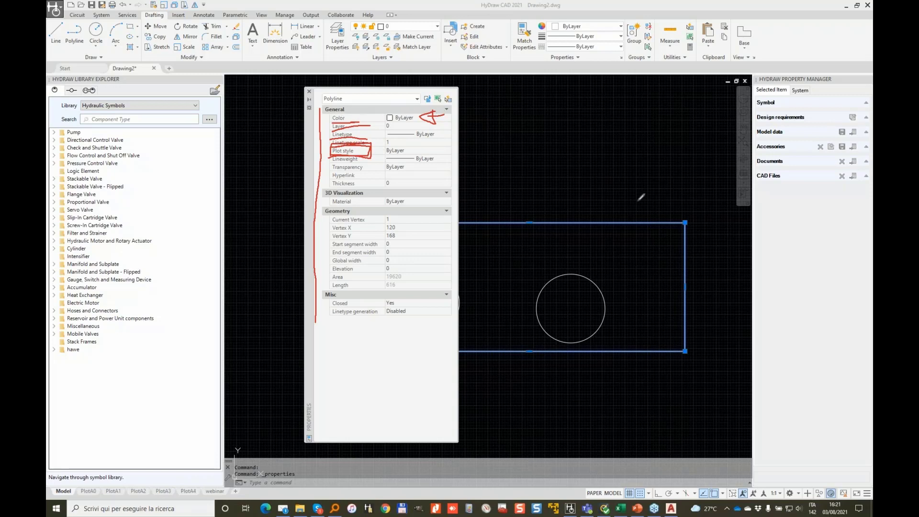
- Examine the plot styles available for the selected rectangle without changing its plot style
{"action": "left_click", "coordinate": [437, 151]}
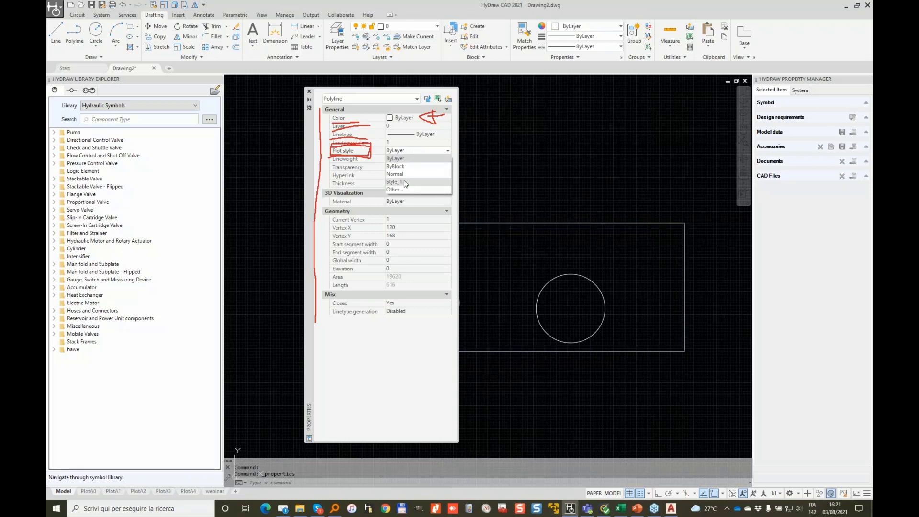
{"action": "left_click", "coordinate": [515, 156]}
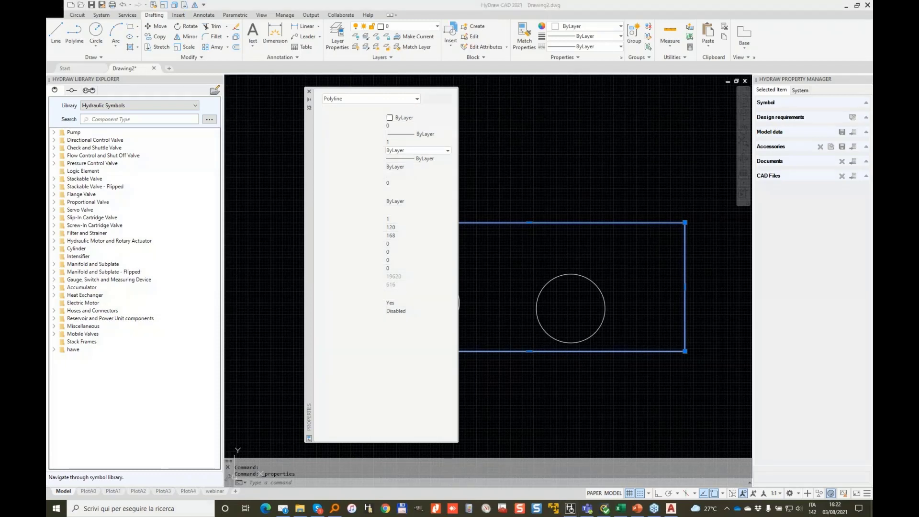
- Open the plot settings and view monochrome.stb in the Plot Style Table Editor
{"action": "left_click", "coordinate": [486, 159]}
{"action": "type", "text": "plot"}
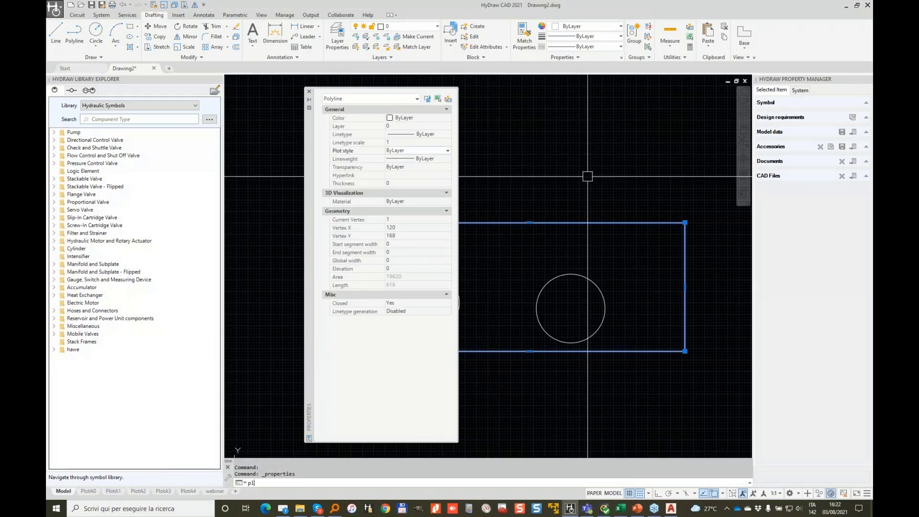
{"action": "key", "text": "Return"}
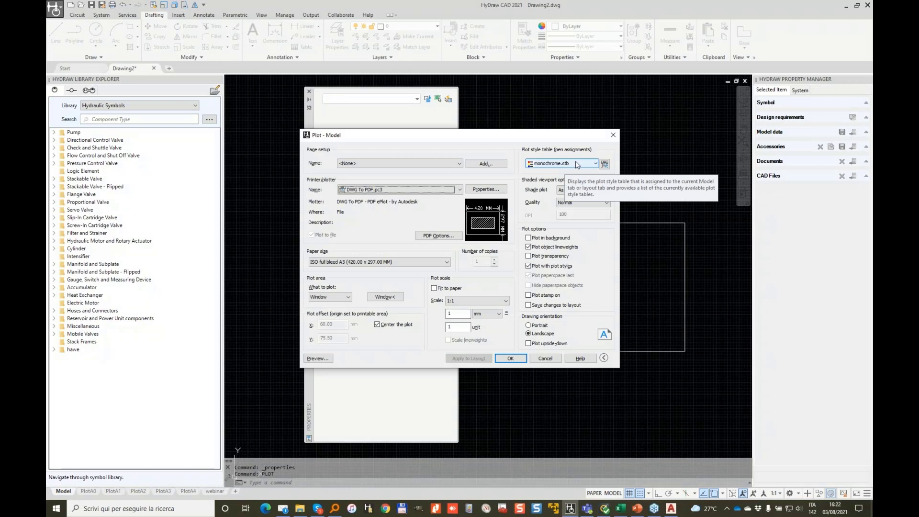
{"action": "left_click", "coordinate": [605, 164]}
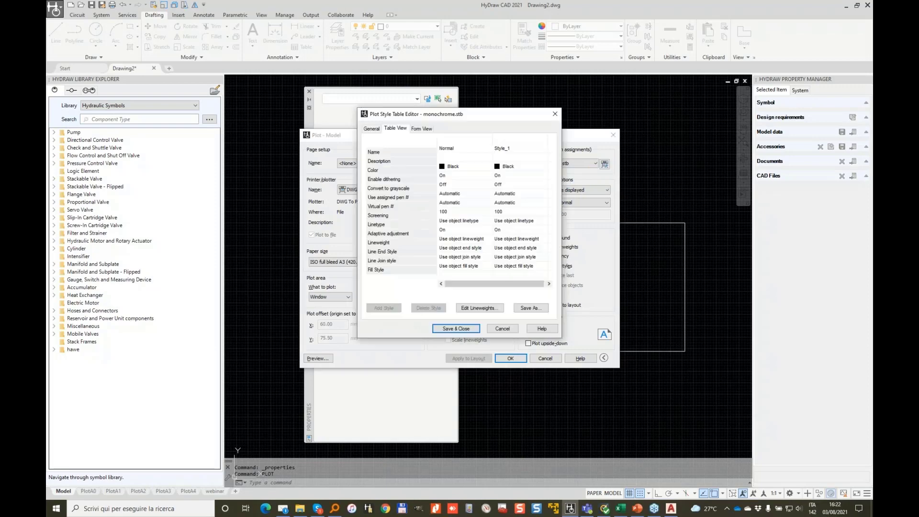
- Set the Normal style's color to Use object color in monochrome.stb, save the table, and cancel the plot
{"action": "left_click_drag", "start_coordinate": [490, 118], "coordinate": [746, 129]}
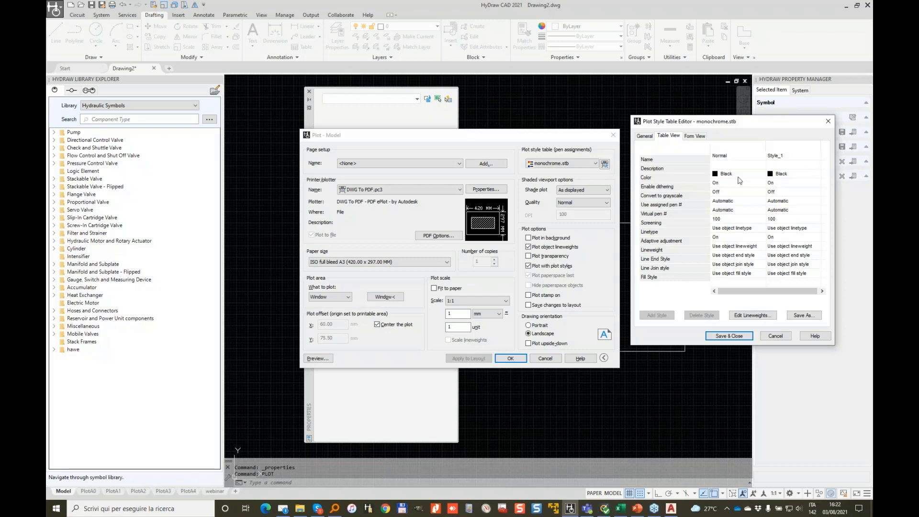
{"action": "left_click", "coordinate": [759, 176]}
{"action": "left_click", "coordinate": [759, 174]}
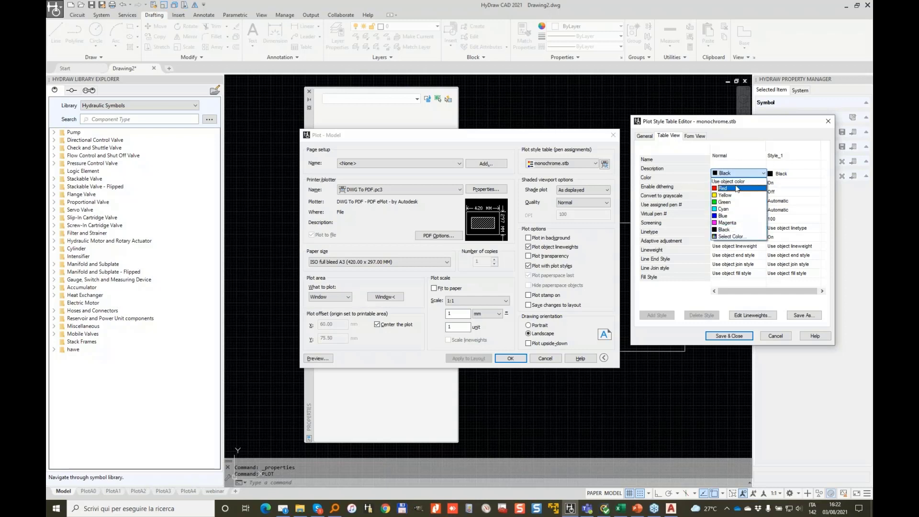
{"action": "left_click", "coordinate": [738, 182]}
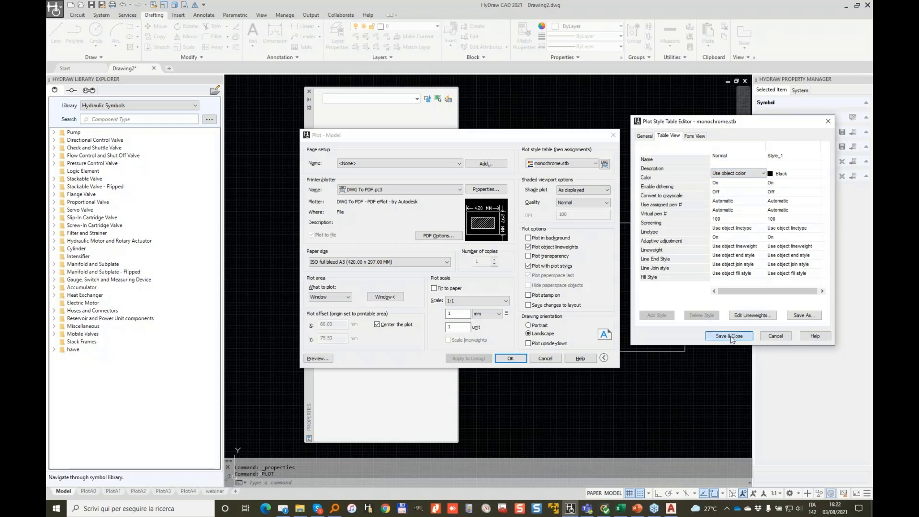
{"action": "left_click", "coordinate": [731, 337]}
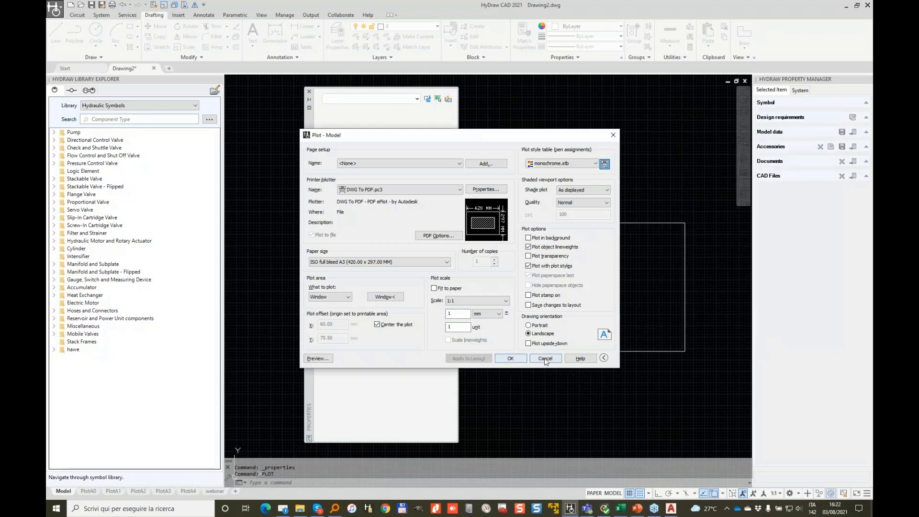
{"action": "left_click", "coordinate": [549, 359]}
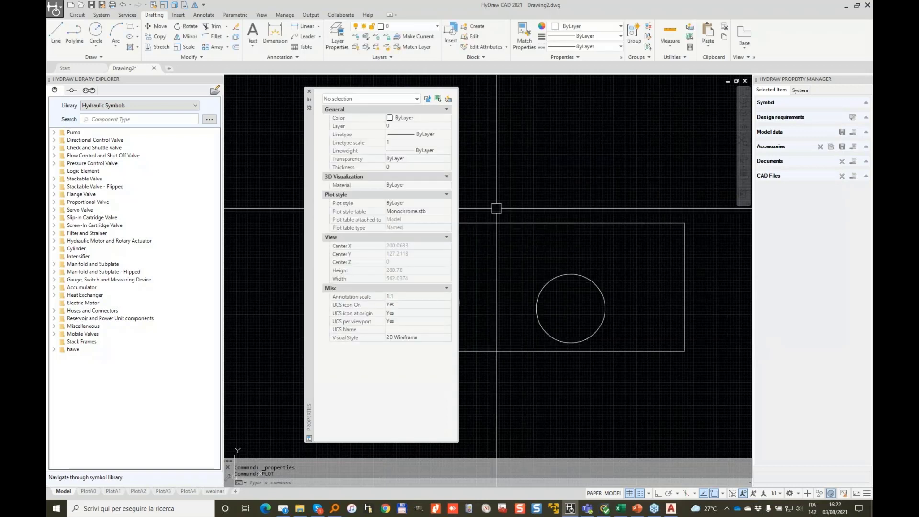
- Assign the Normal plot style and the index color Magenta to the large rectangle, and clear the selection
{"action": "left_click", "coordinate": [488, 221]}
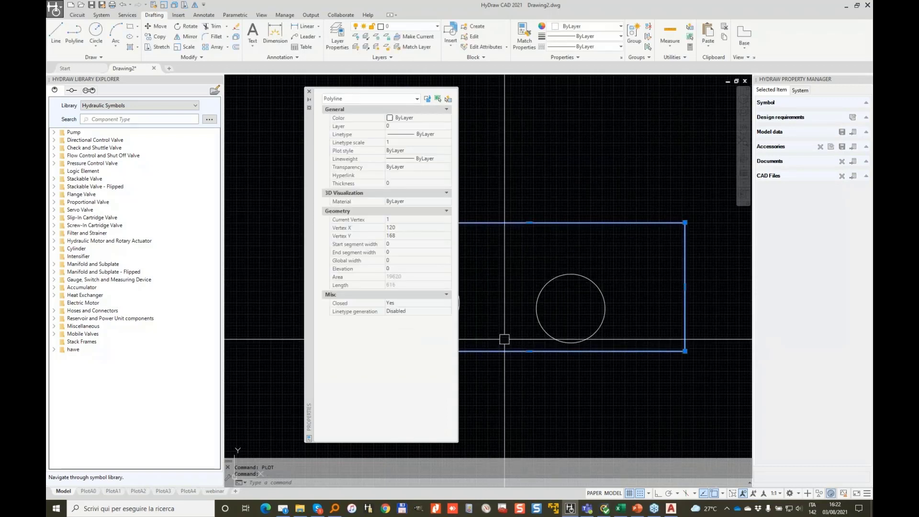
{"action": "left_click", "coordinate": [410, 152]}
{"action": "left_click", "coordinate": [411, 178]}
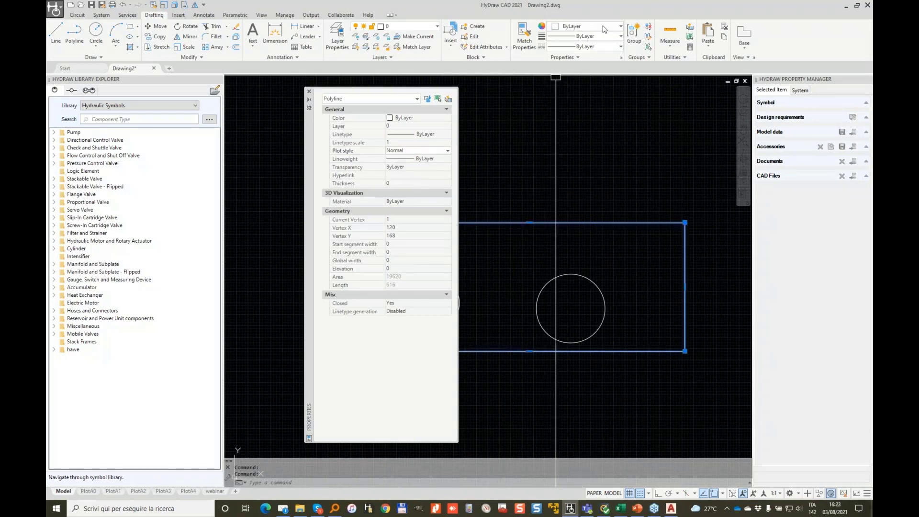
{"action": "left_click", "coordinate": [612, 28]}
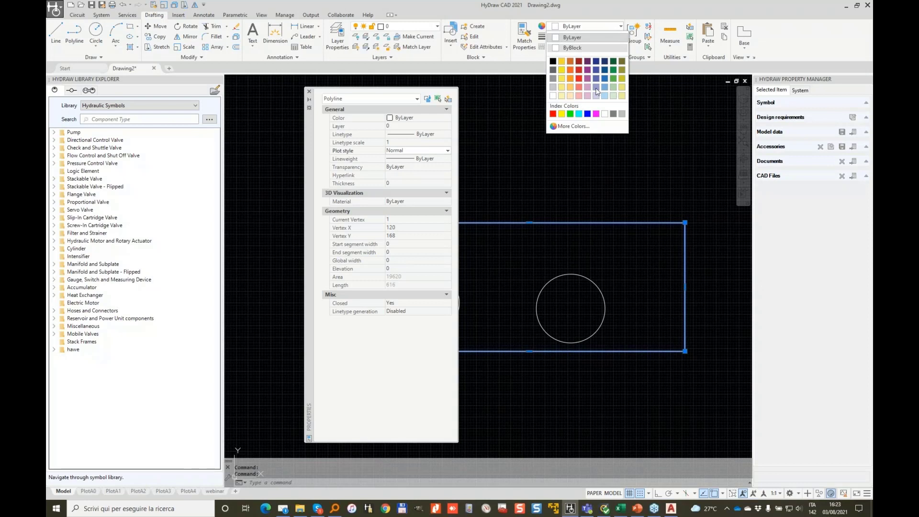
{"action": "left_click", "coordinate": [596, 113]}
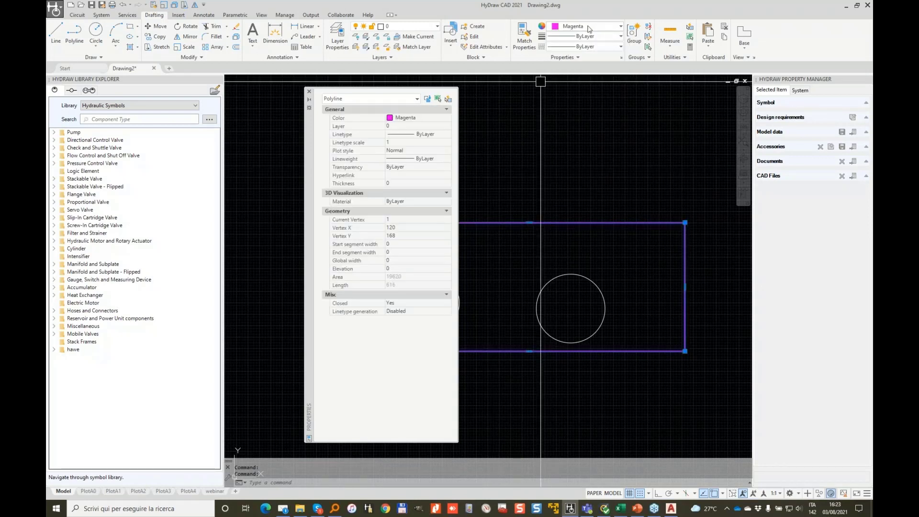
{"action": "key", "text": "Escape"}
{"action": "key", "text": "Escape"}
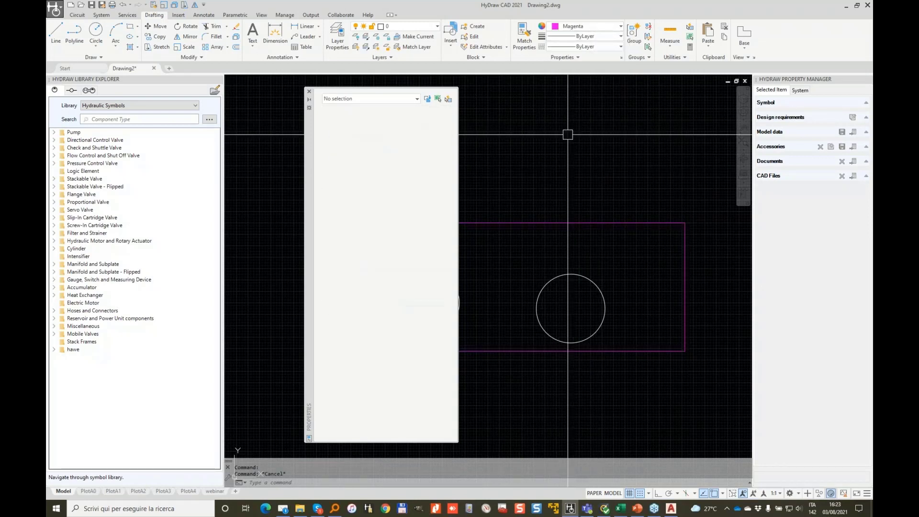
- Open the plot settings and preview the drawing plotted with monochrome.stb, then return to the settings
{"action": "type", "text": "plot"}
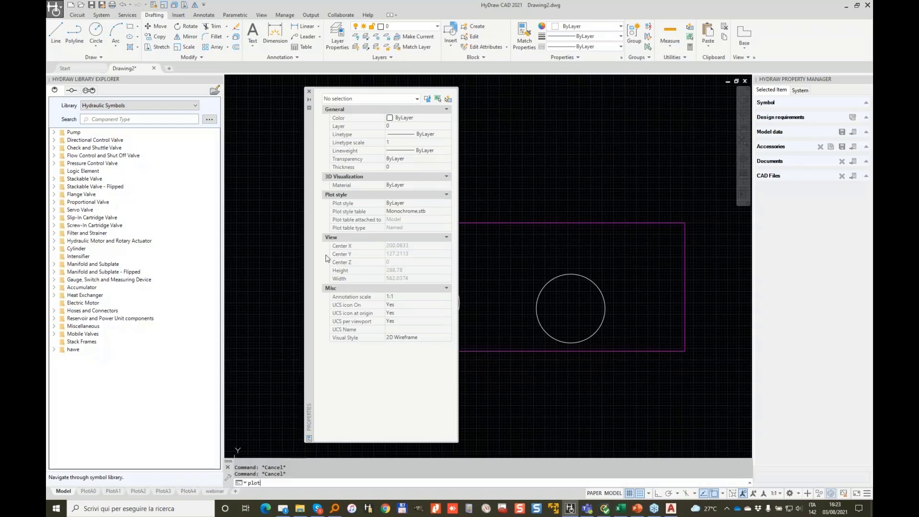
{"action": "key", "text": "Return"}
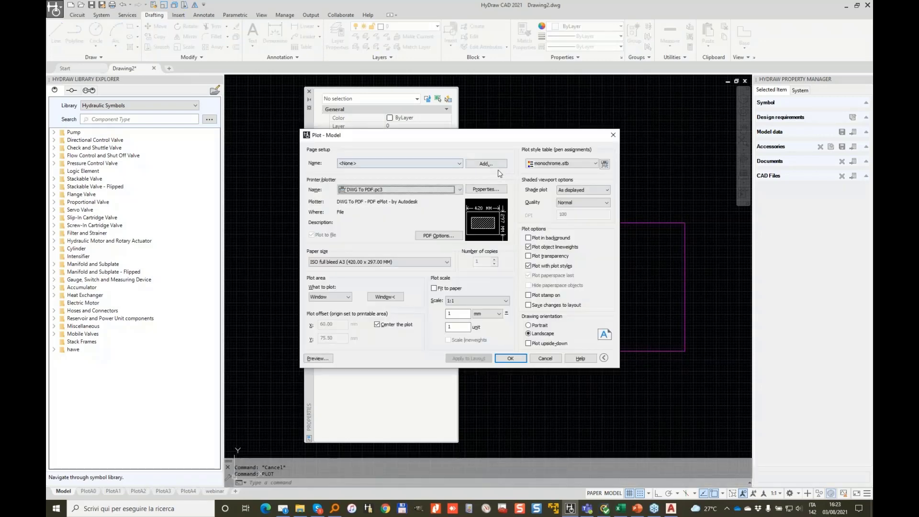
{"action": "left_click", "coordinate": [320, 360]}
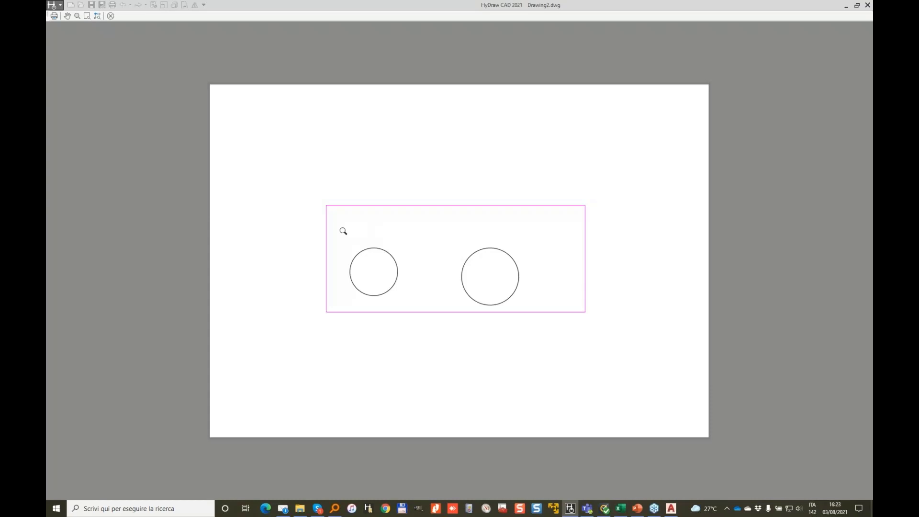
{"action": "key", "text": "Escape"}
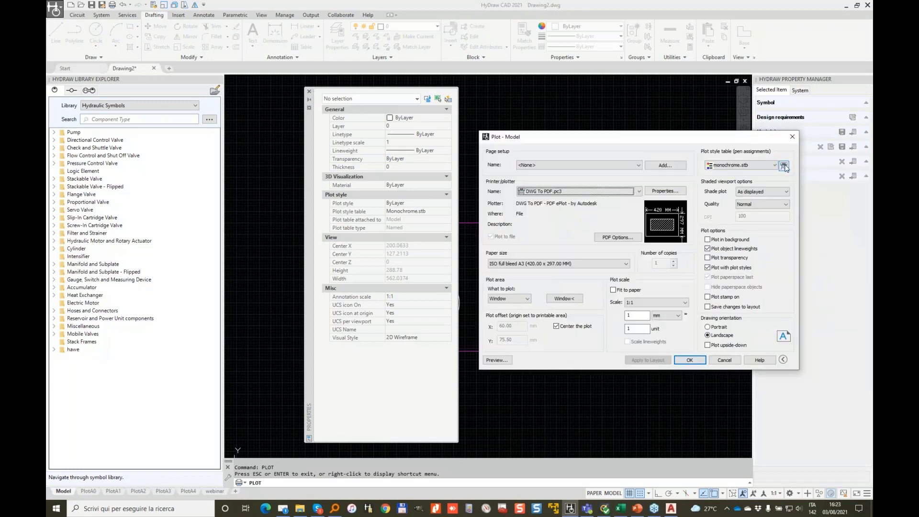
- Set the Normal style's linetype to Dashed in monochrome.stb, save the table, and preview the plot
{"action": "left_click", "coordinate": [784, 166]}
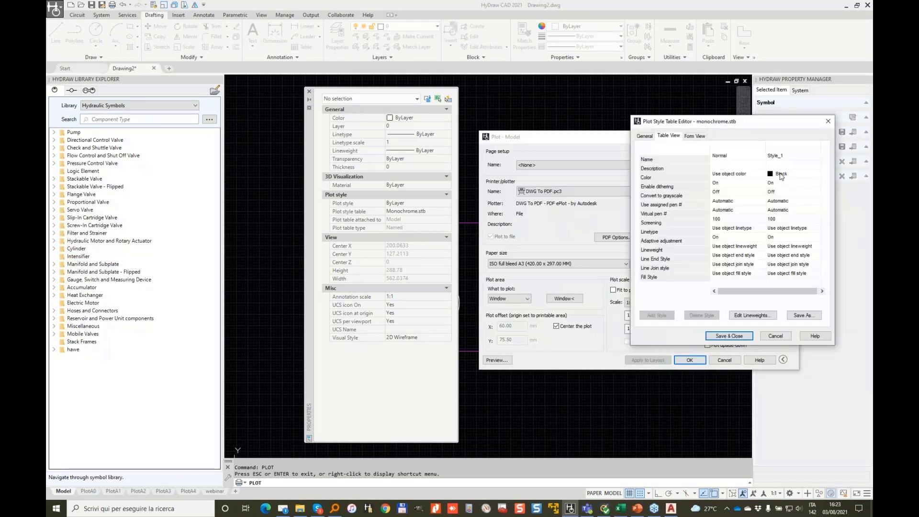
{"action": "left_click", "coordinate": [746, 228]}
{"action": "left_click", "coordinate": [764, 229]}
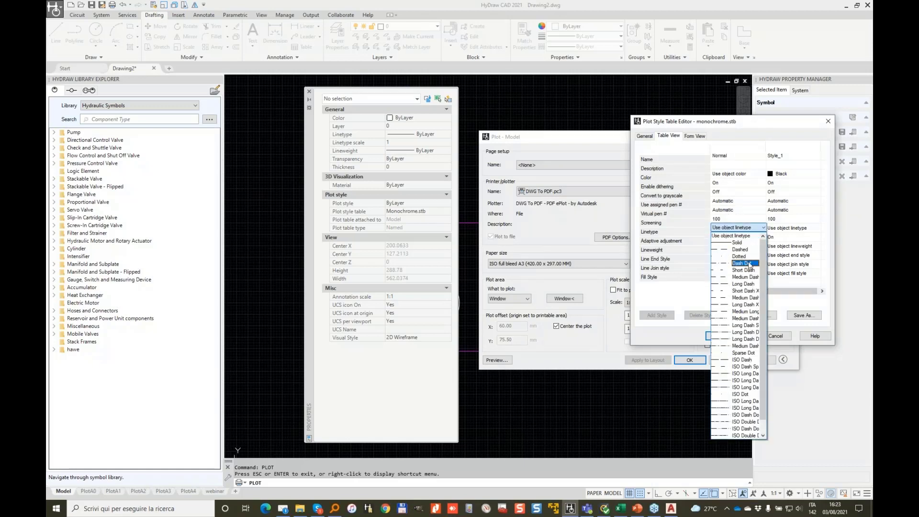
{"action": "left_click", "coordinate": [740, 249]}
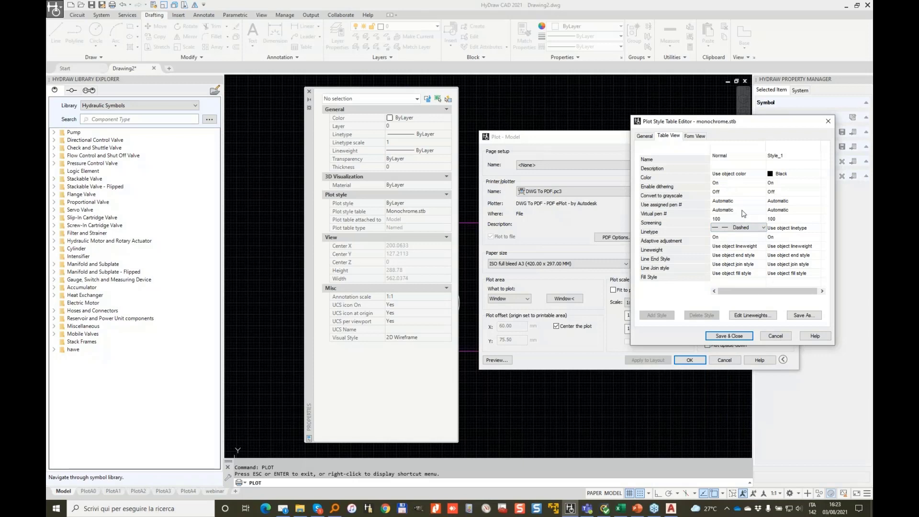
{"action": "left_click", "coordinate": [737, 246]}
{"action": "left_click", "coordinate": [764, 246]}
{"action": "left_click", "coordinate": [740, 254]}
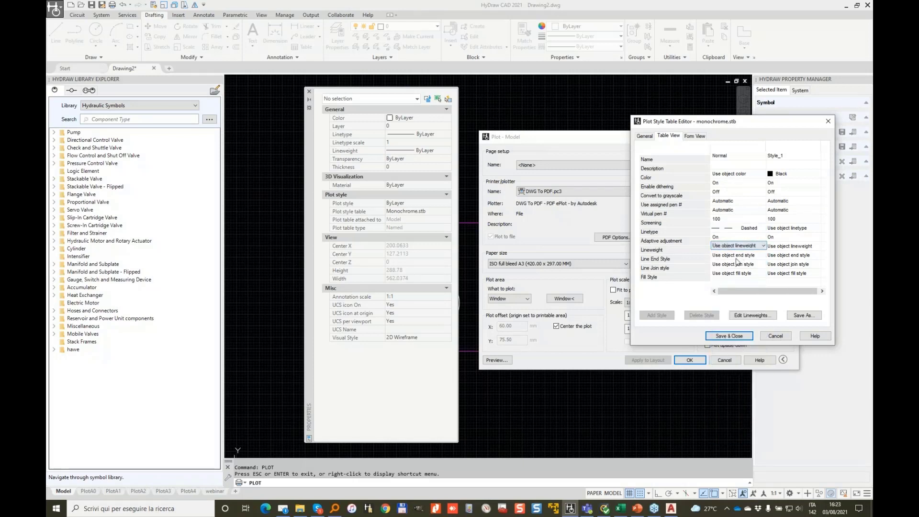
{"action": "left_click", "coordinate": [748, 258]}
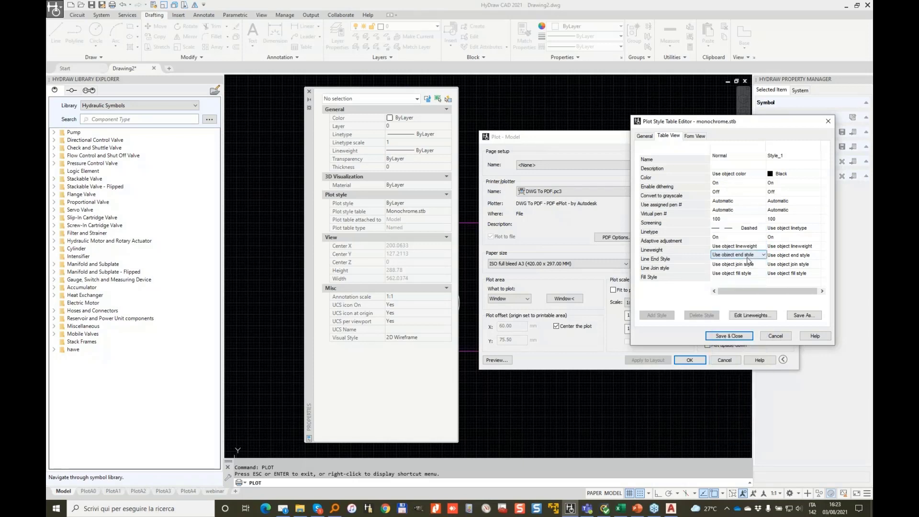
{"action": "left_click", "coordinate": [739, 337]}
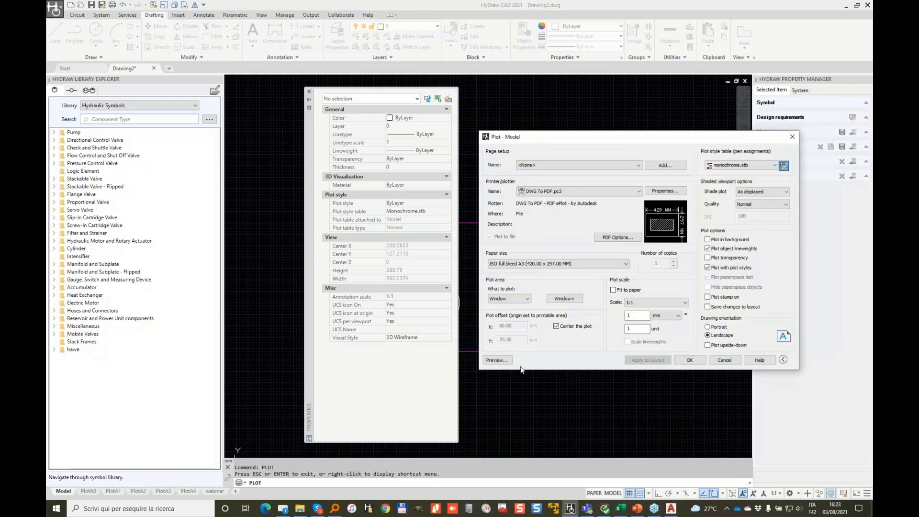
{"action": "left_click", "coordinate": [497, 360]}
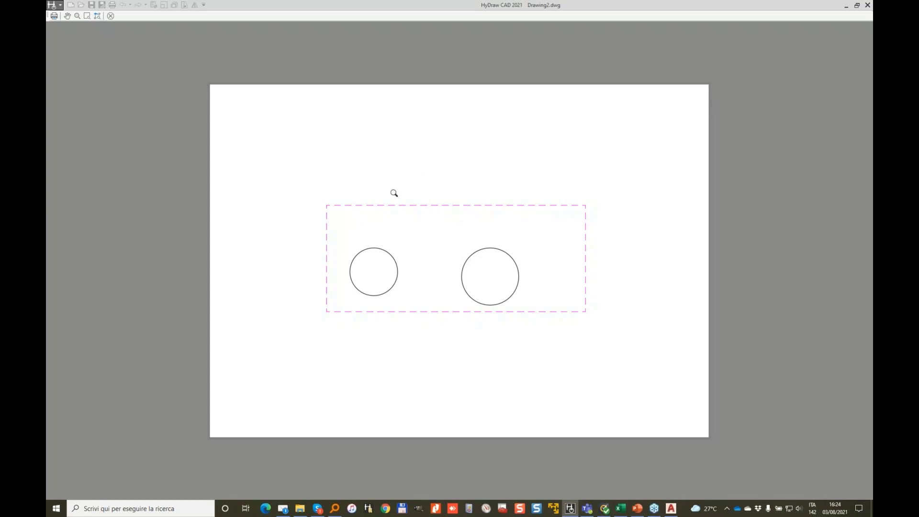
{"action": "key", "text": "Escape"}
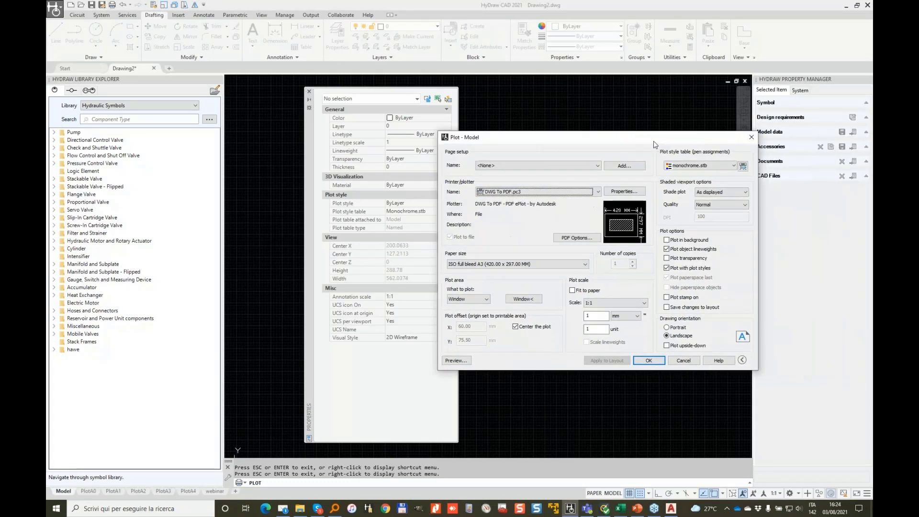
- Set the Normal style's color to Black and its linetype to Use object linetype in monochrome.stb, and save the table
{"action": "left_click", "coordinate": [743, 165]}
{"action": "left_click", "coordinate": [744, 174]}
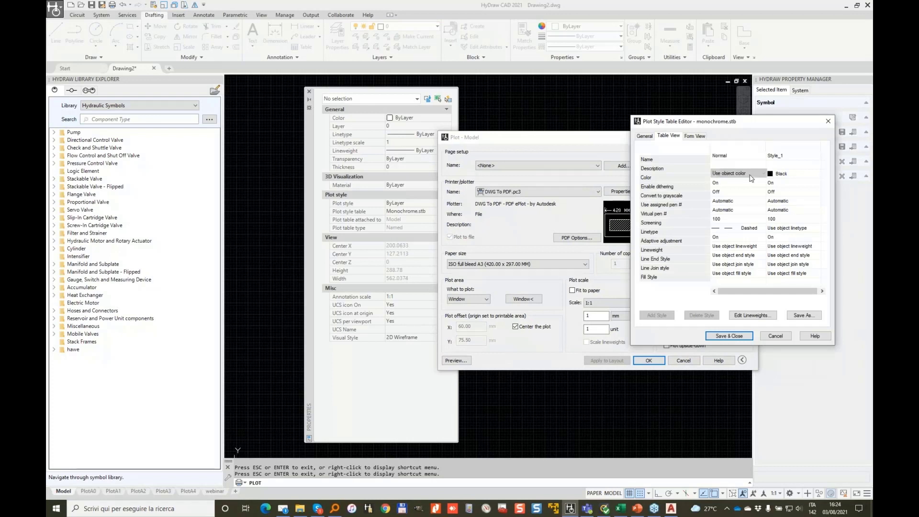
{"action": "left_click", "coordinate": [757, 174]}
{"action": "left_click", "coordinate": [724, 230]}
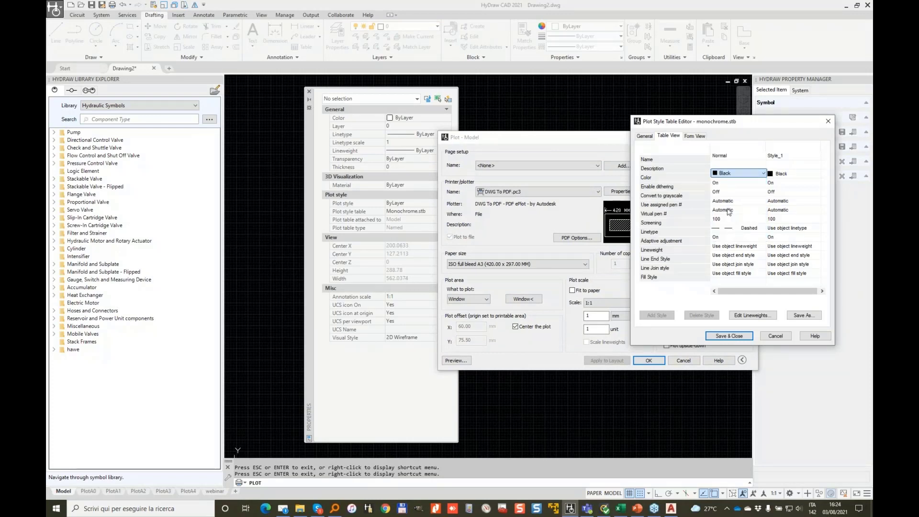
{"action": "left_click", "coordinate": [745, 228]}
{"action": "left_click", "coordinate": [763, 229]}
{"action": "scroll", "coordinate": [742, 249], "scroll_direction": "up", "scroll_amount": 3}
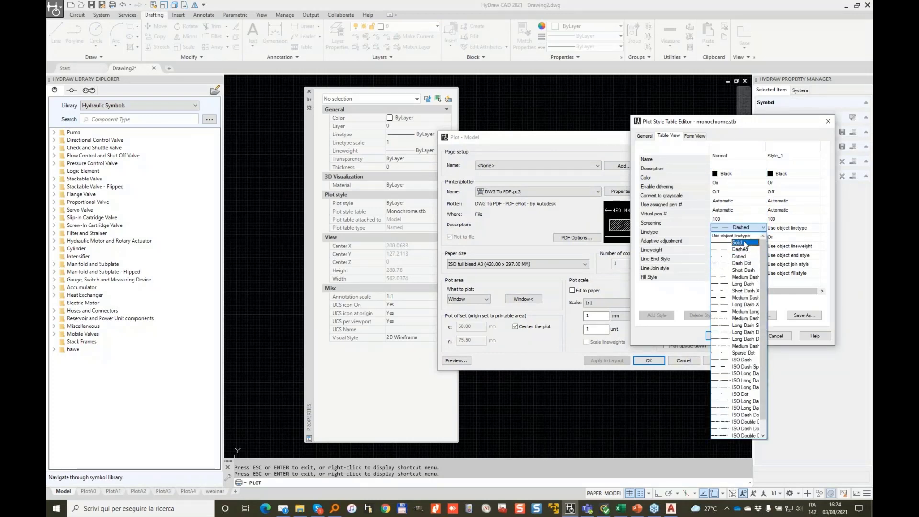
{"action": "left_click", "coordinate": [738, 236]}
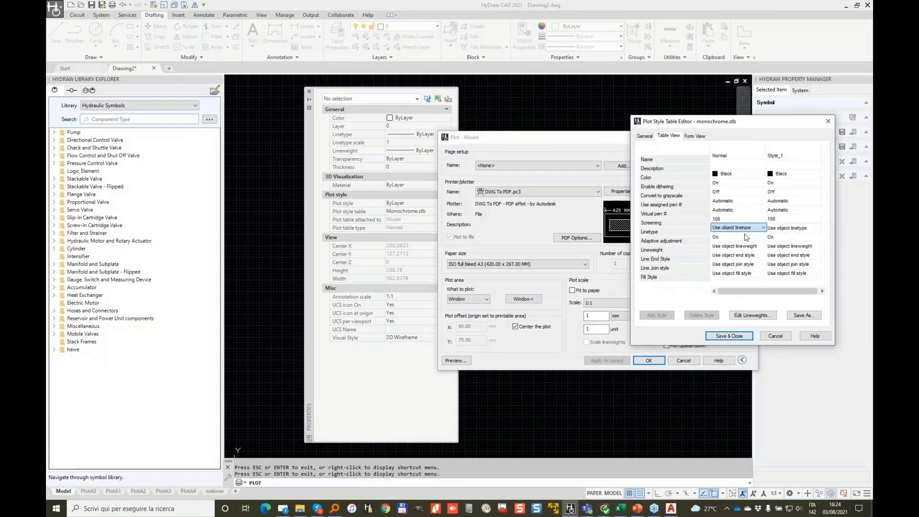
{"action": "left_click", "coordinate": [730, 337]}
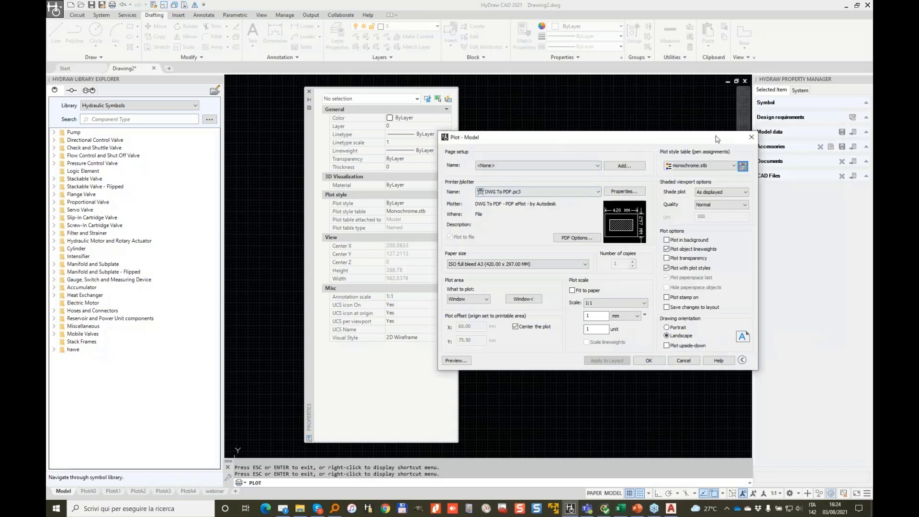
- Save a copy of the monochrome.stb plot style table as Webinar.stb in the Plot Styles folder
{"action": "left_click", "coordinate": [744, 166]}
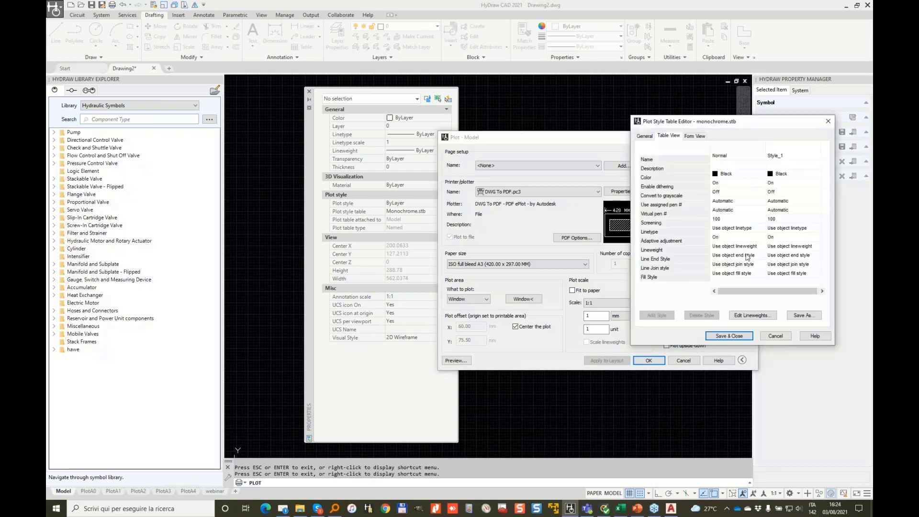
{"action": "left_click", "coordinate": [795, 316]}
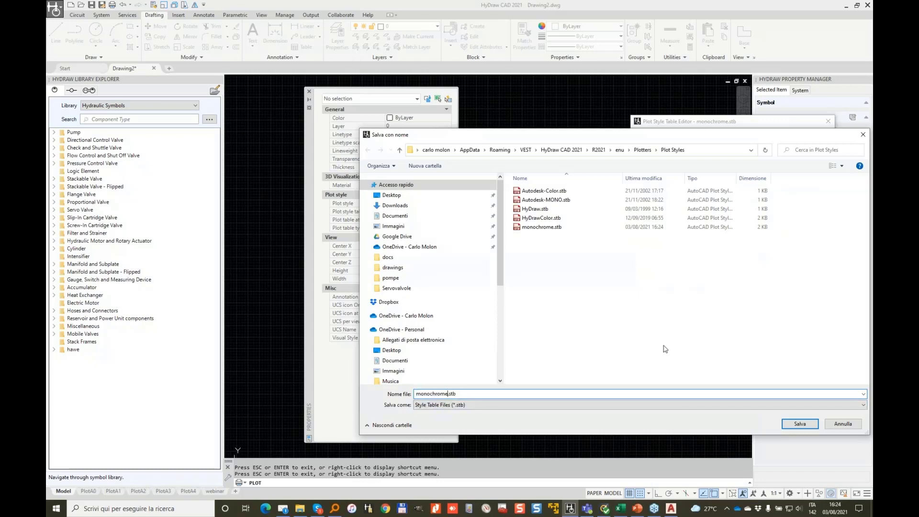
{"action": "type", "text": "Webinar"}
{"action": "left_click", "coordinate": [800, 424]}
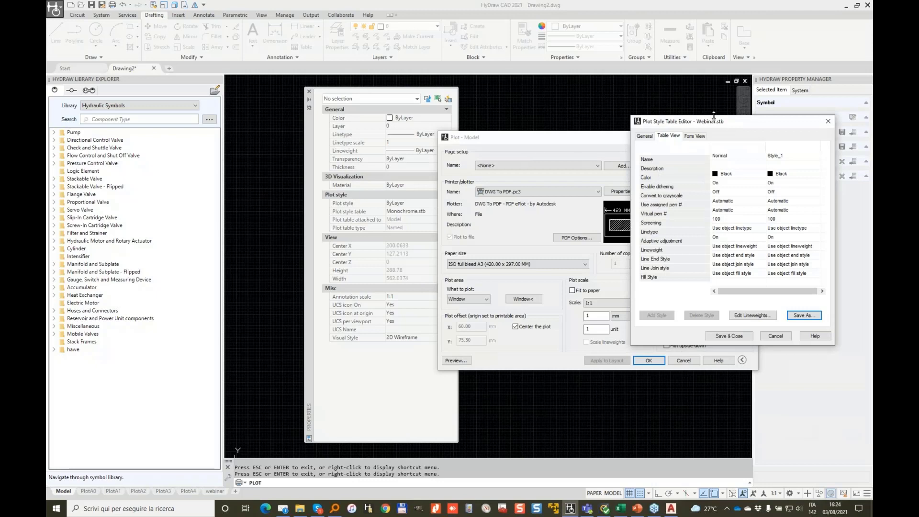
- Set Style_1's color to Use object color in Webinar.stb and save it, closing the plot settings and the properties palette
{"action": "left_click_drag", "start_coordinate": [714, 117], "coordinate": [608, 111]}
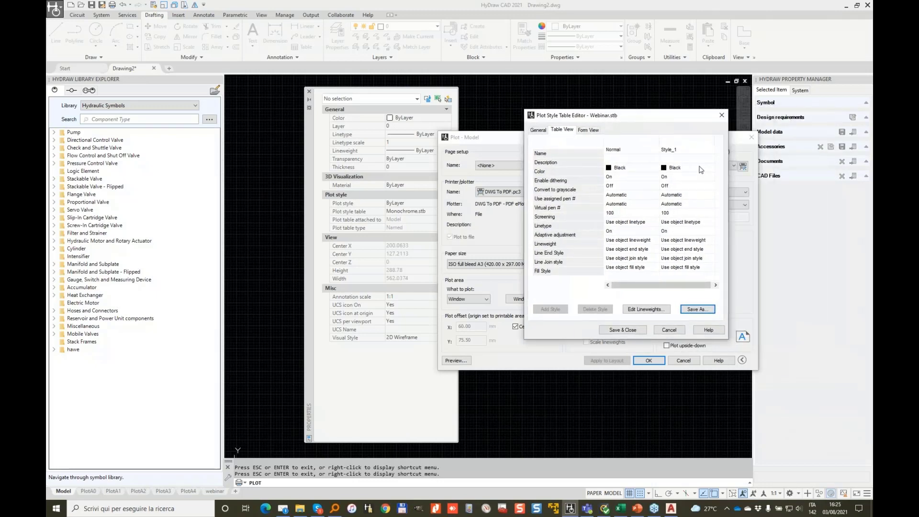
{"action": "left_click", "coordinate": [700, 168]}
{"action": "left_click", "coordinate": [692, 176]}
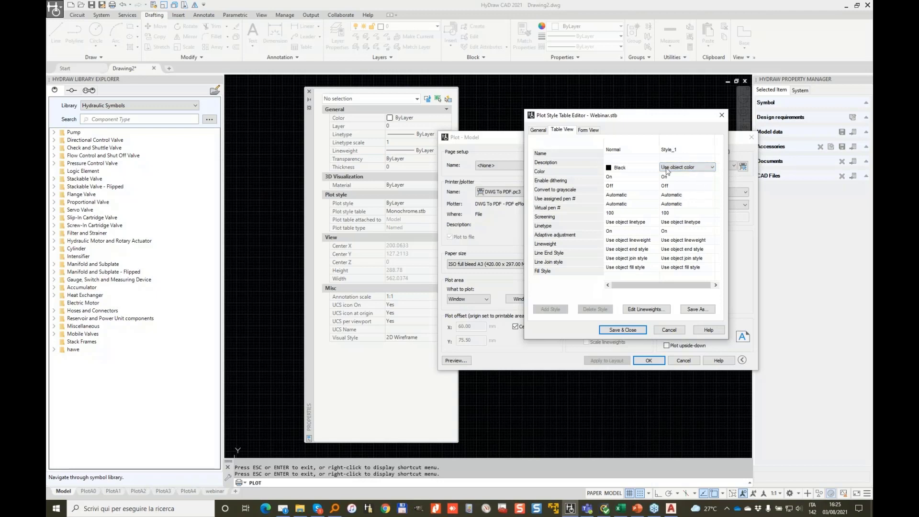
{"action": "left_click", "coordinate": [623, 330]}
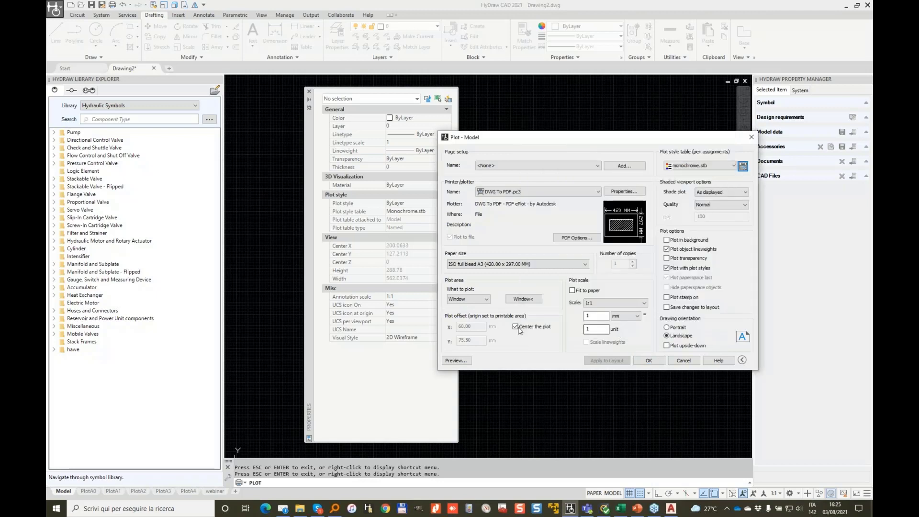
{"action": "left_click", "coordinate": [685, 361]}
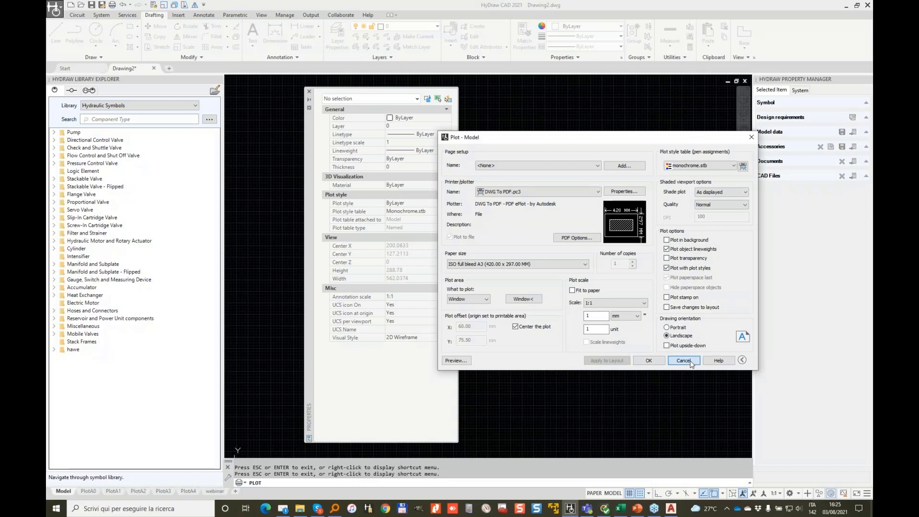
{"action": "left_click", "coordinate": [309, 92]}
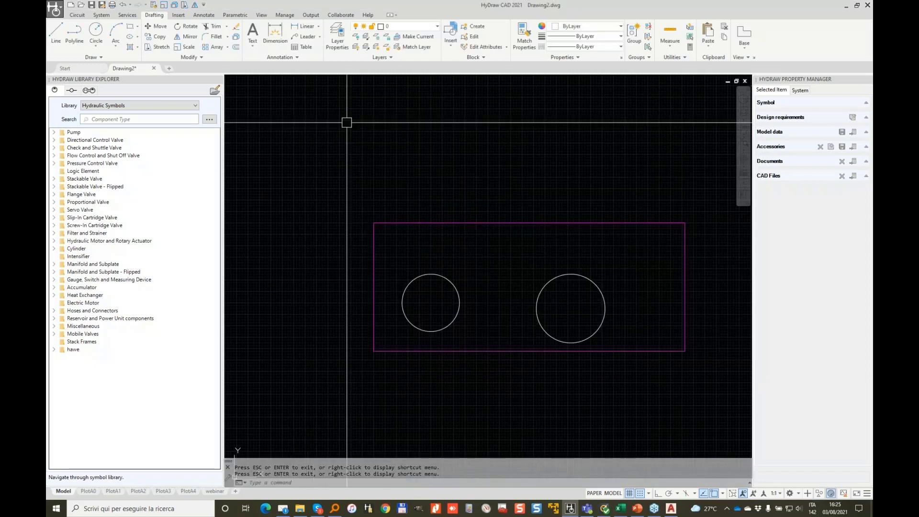
- Assign the Style_1 plot style to the magenta rectangle and deselect it
{"action": "left_click", "coordinate": [491, 224]}
{"action": "left_click", "coordinate": [443, 213]}
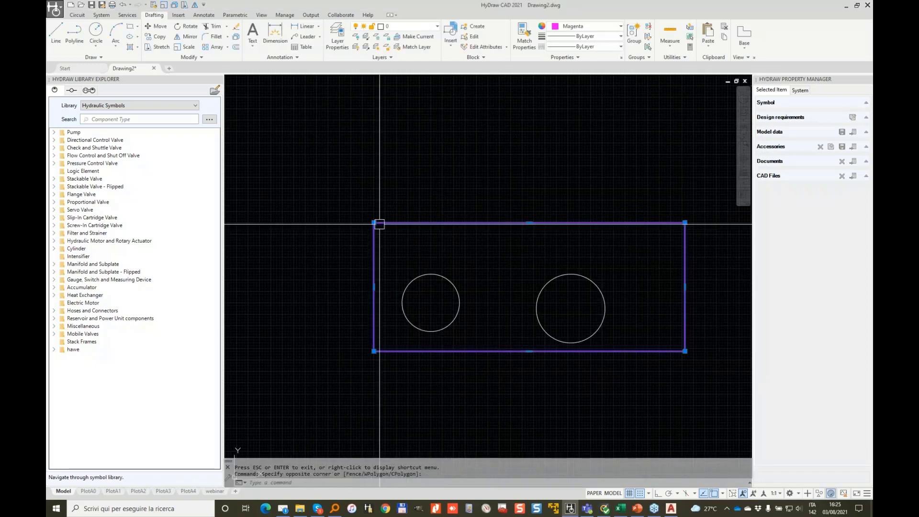
{"action": "right_click", "coordinate": [420, 222]}
{"action": "left_click", "coordinate": [446, 418]}
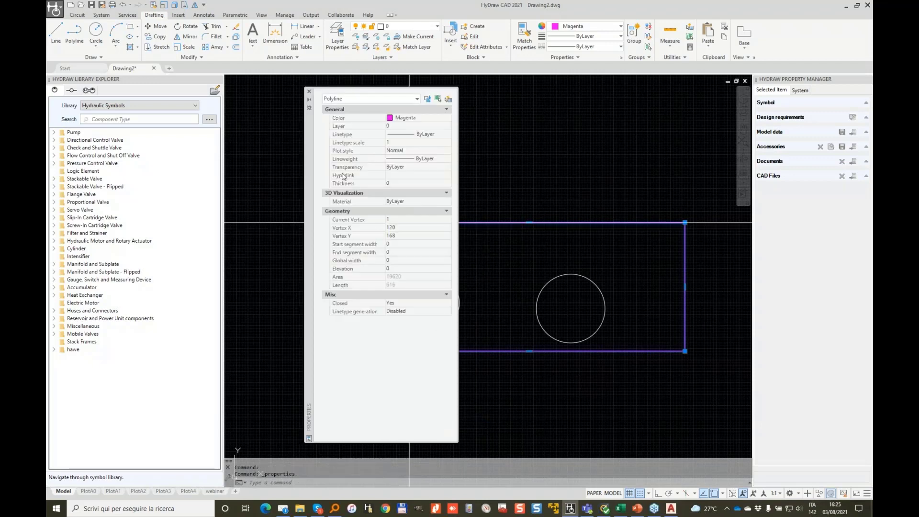
{"action": "left_click", "coordinate": [444, 151]}
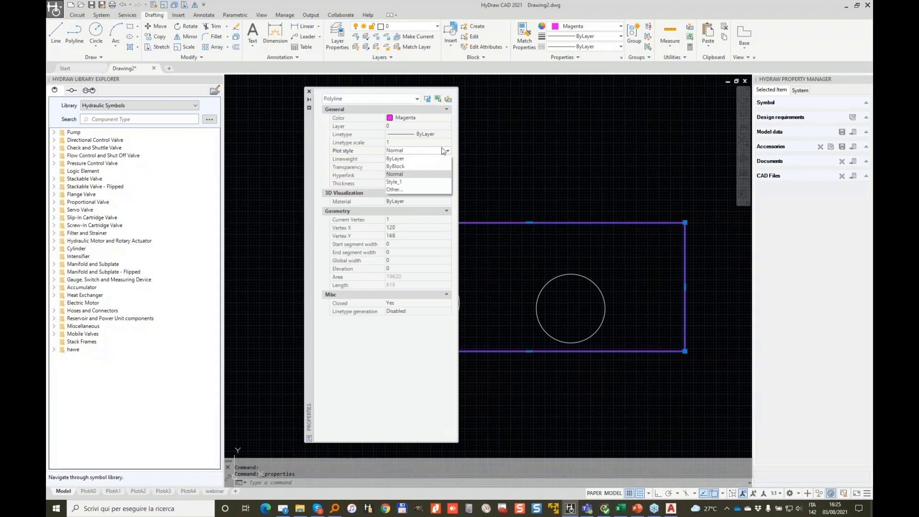
{"action": "left_click", "coordinate": [401, 182]}
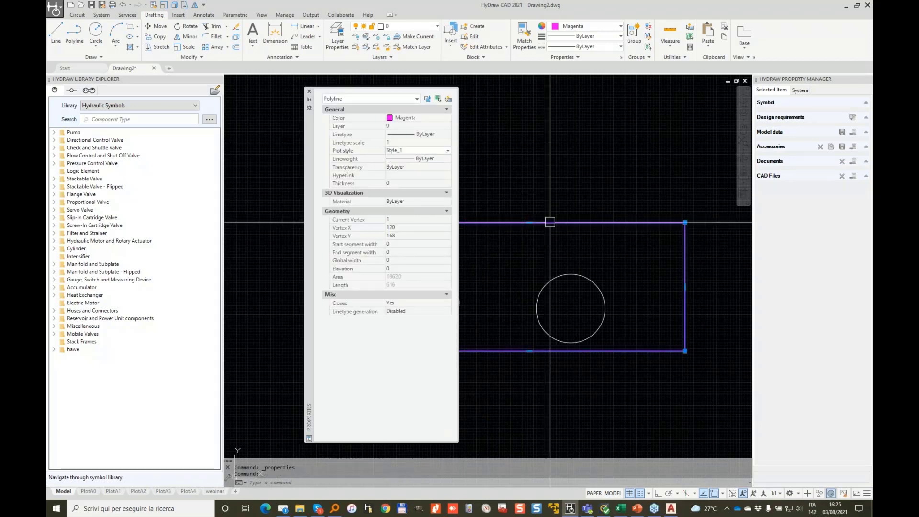
{"action": "key", "text": "Escape"}
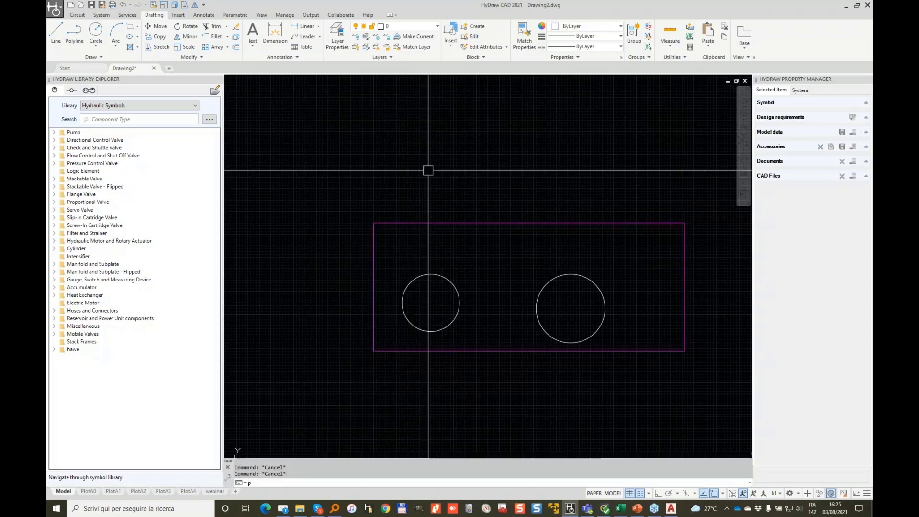
- Set the plot style table to Webinar.stb for all layouts, preview the plot, and close the plot settings without plotting
{"action": "type", "text": "PLOT"}
{"action": "key", "text": "Return"}
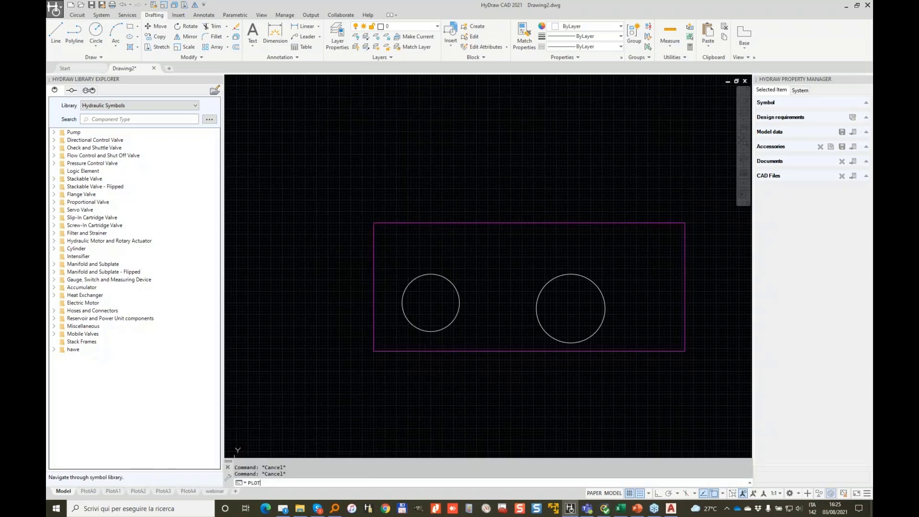
{"action": "left_click", "coordinate": [593, 164]}
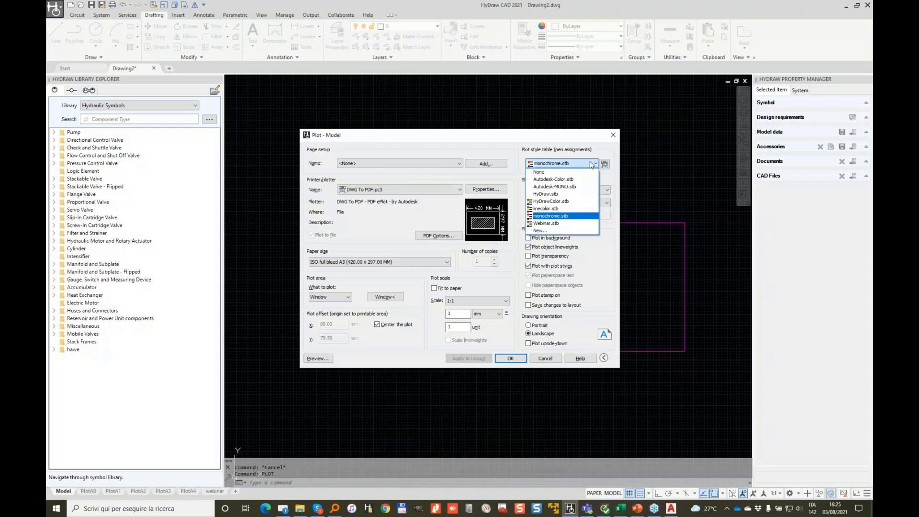
{"action": "left_click", "coordinate": [556, 223]}
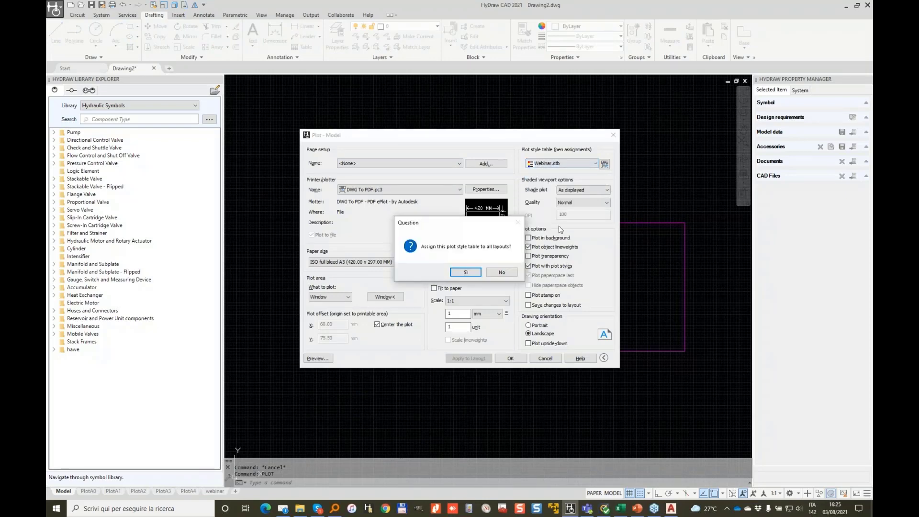
{"action": "left_click", "coordinate": [465, 273]}
{"action": "left_click", "coordinate": [318, 359]}
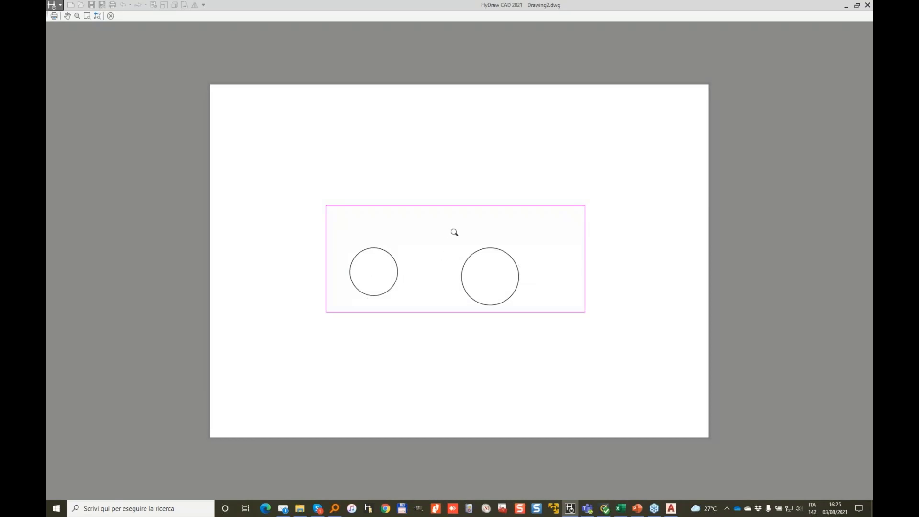
{"action": "key", "text": "Escape"}
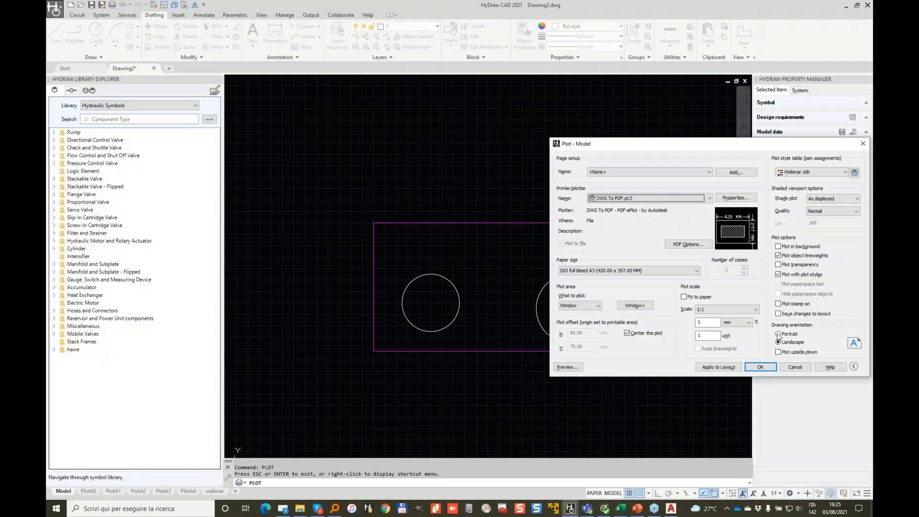
{"action": "left_click", "coordinate": [795, 367]}
- Delete the magenta rectangle and the two circles from model space
{"action": "scroll", "coordinate": [574, 282], "scroll_direction": "down", "scroll_amount": 3}
{"action": "left_click", "coordinate": [645, 341]}
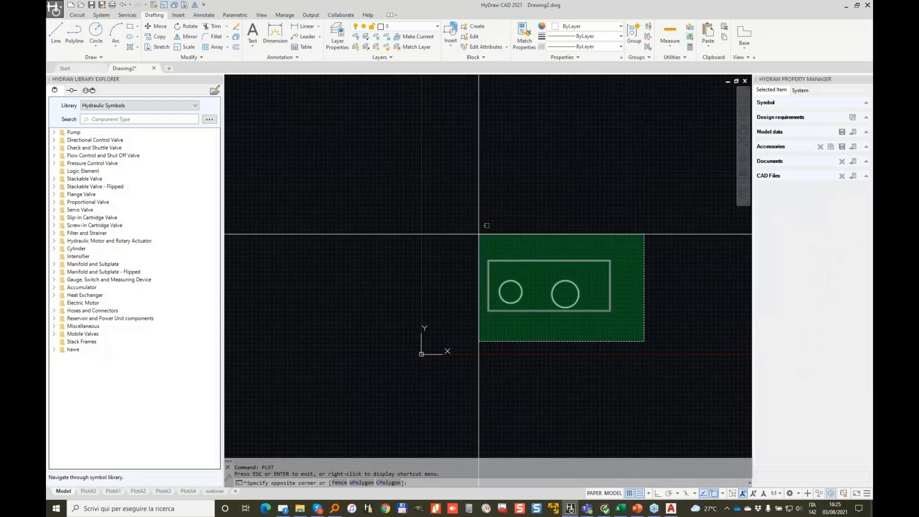
{"action": "left_click", "coordinate": [479, 234]}
{"action": "key", "text": "Delete"}
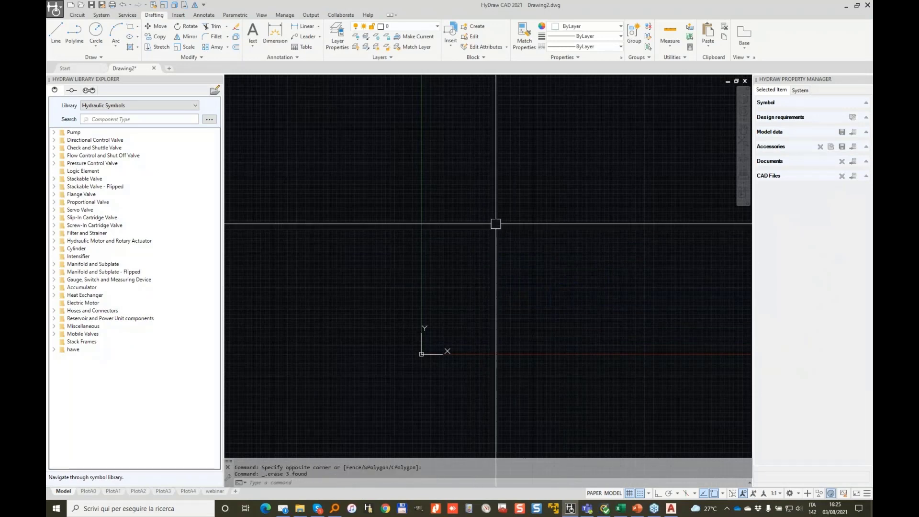
- Insert the second hydraulic sub-system from the sub-system library, exploded, above and to the right of the drawing origin
{"action": "left_click", "coordinate": [89, 91]}
{"action": "double_click", "coordinate": [75, 143]}
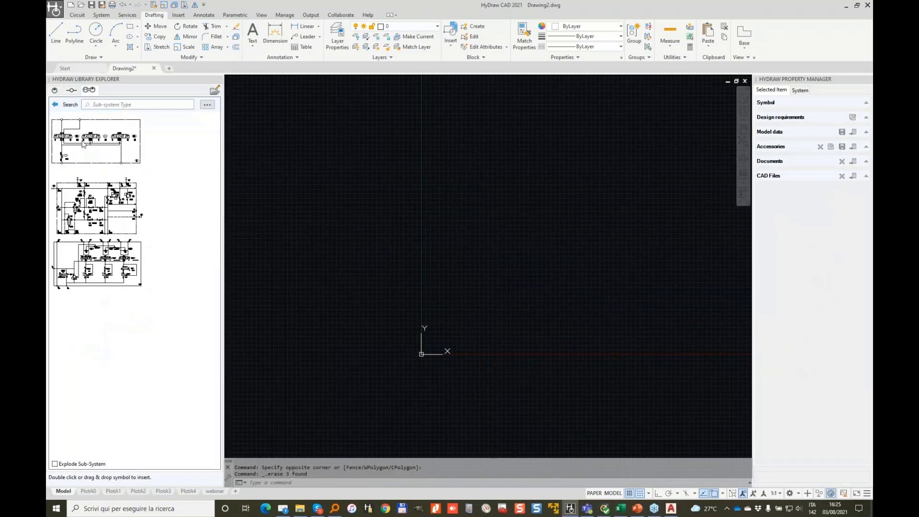
{"action": "left_click", "coordinate": [97, 211]}
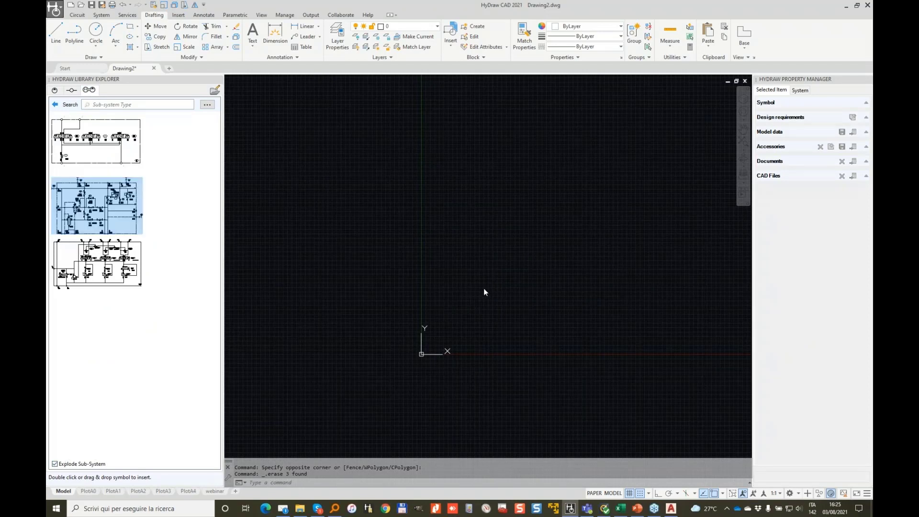
{"action": "scroll", "coordinate": [479, 316], "scroll_direction": "up", "scroll_amount": 5}
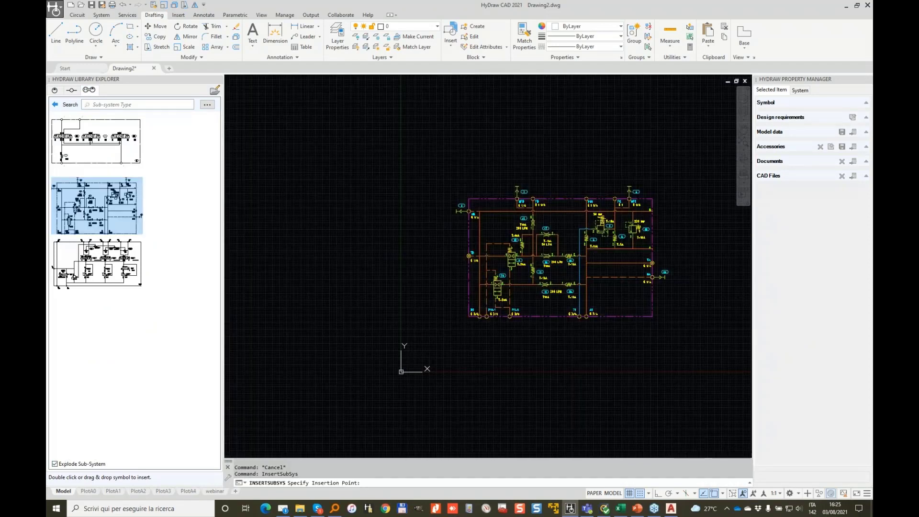
{"action": "left_click", "coordinate": [437, 339]}
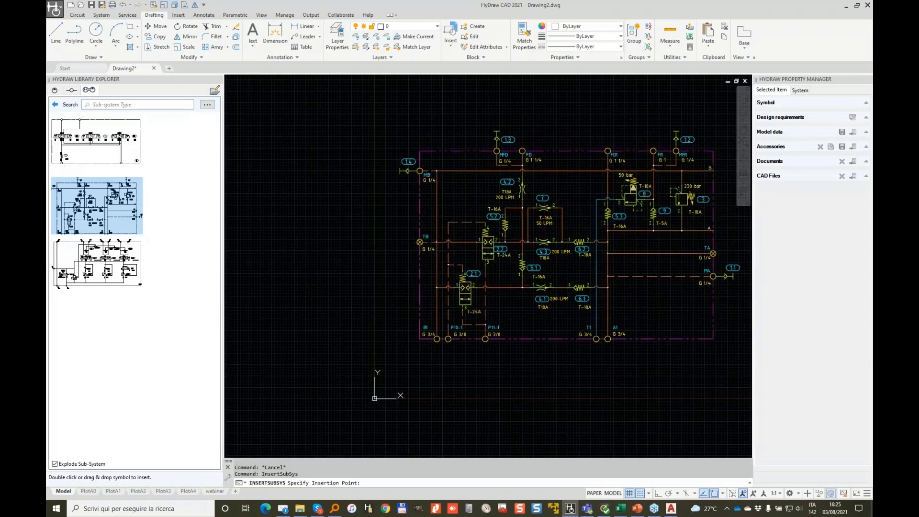
{"action": "middle_click_drag", "start_coordinate": [562, 214], "coordinate": [455, 223]}
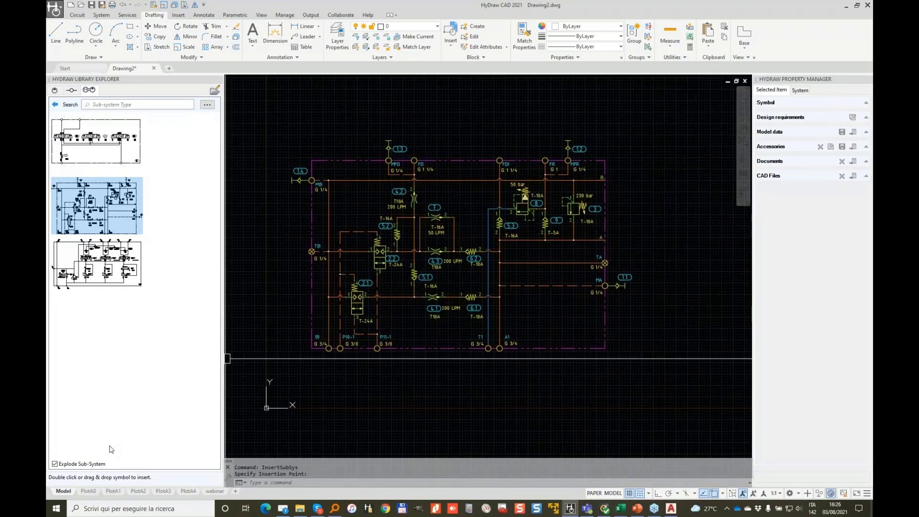
- Bring up the layout and plot options for model space
{"action": "right_click", "coordinate": [66, 496]}
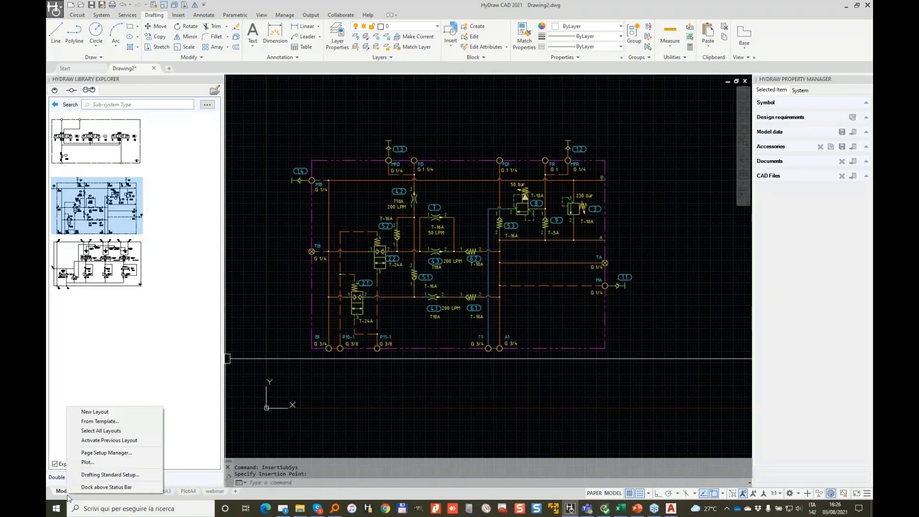
- Preview the model space plot, inspect the line and text colours up close, and leave the plot setup without plotting
{"action": "left_click", "coordinate": [109, 463]}
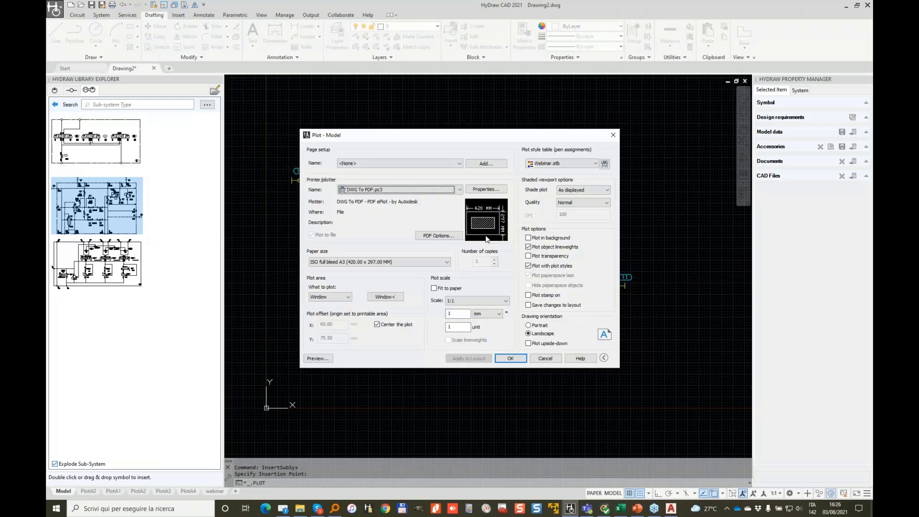
{"action": "left_click", "coordinate": [318, 358]}
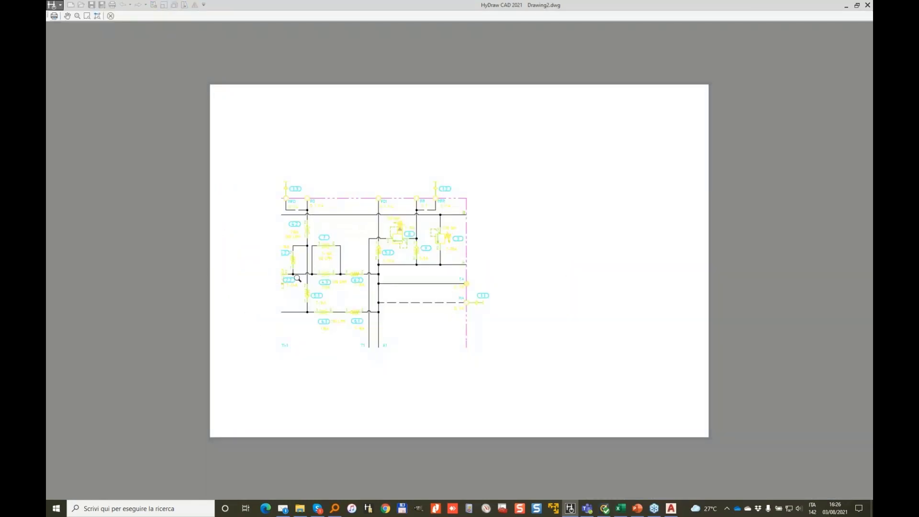
{"action": "scroll", "coordinate": [332, 275], "scroll_direction": "up", "scroll_amount": 4}
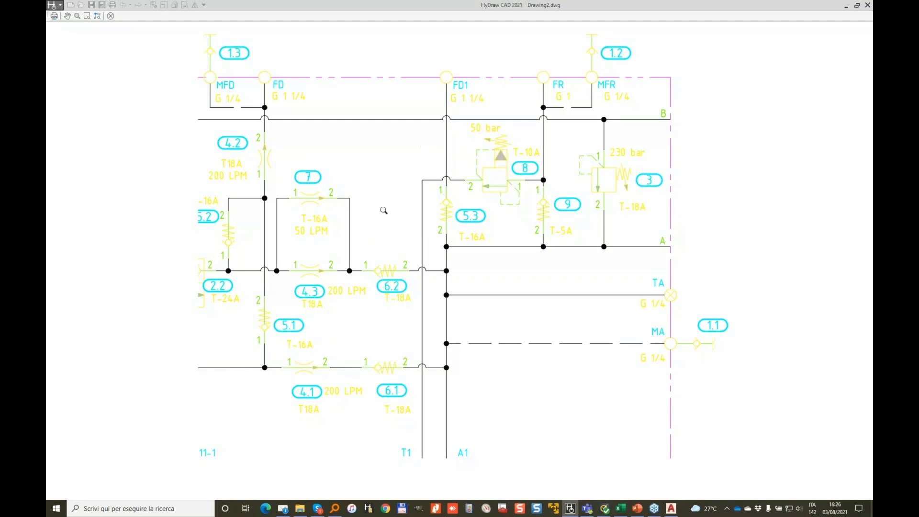
{"action": "key", "text": "Escape"}
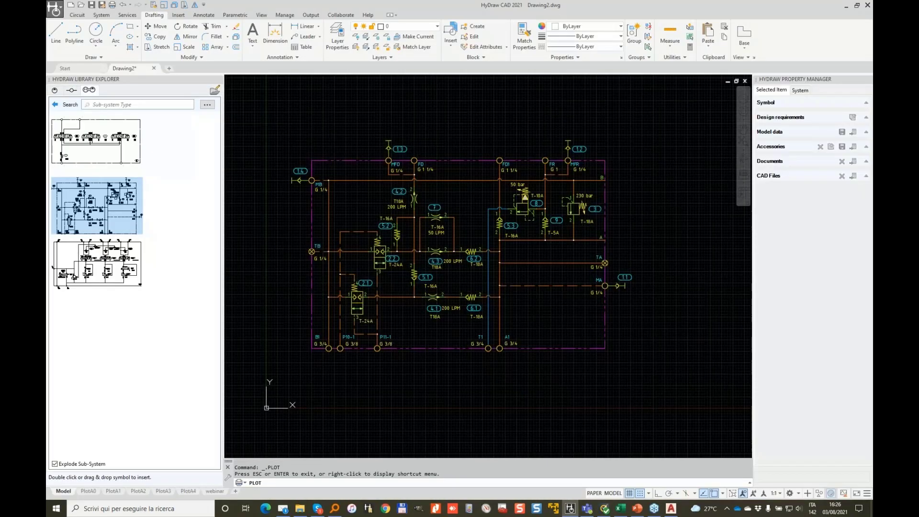
{"action": "left_click", "coordinate": [761, 367]}
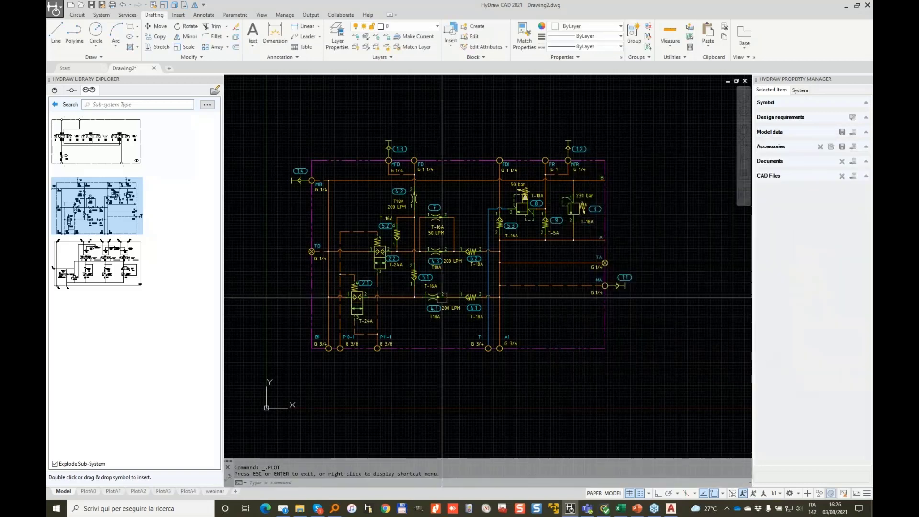
- Inspect the block properties of the valve symbol with balloon 2.2, and close them
{"action": "scroll", "coordinate": [369, 261], "scroll_direction": "up", "scroll_amount": 5}
{"action": "left_click", "coordinate": [368, 261]}
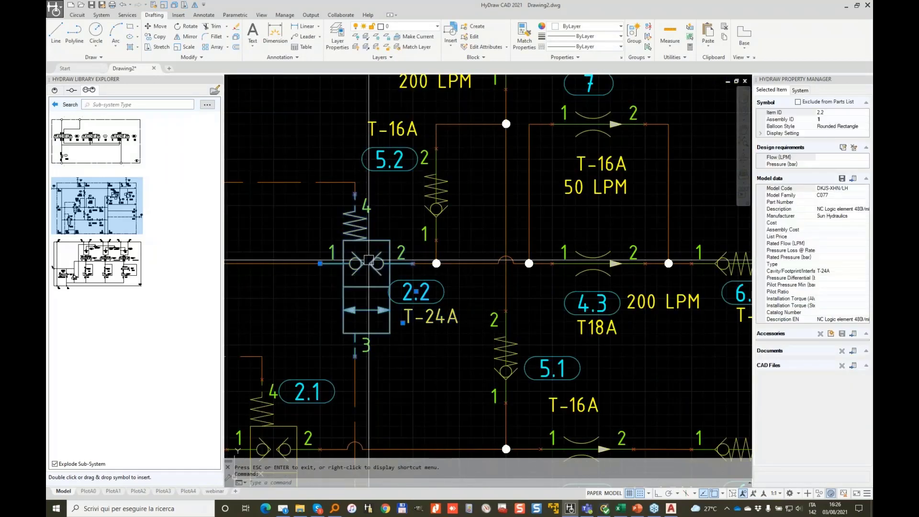
{"action": "right_click", "coordinate": [369, 261]}
{"action": "left_click", "coordinate": [397, 486]}
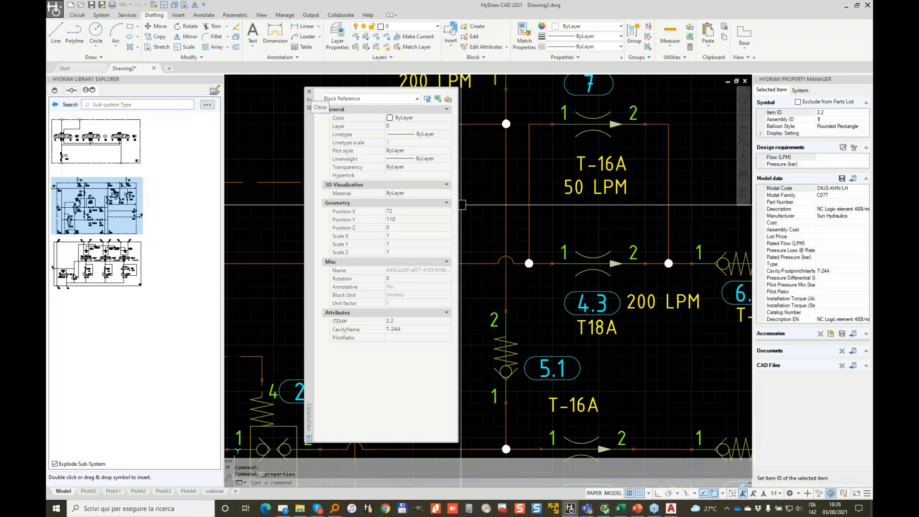
{"action": "left_click", "coordinate": [309, 92]}
- Open the layer properties manager and widen it to show the columns up to Description
{"action": "left_click", "coordinate": [338, 37]}
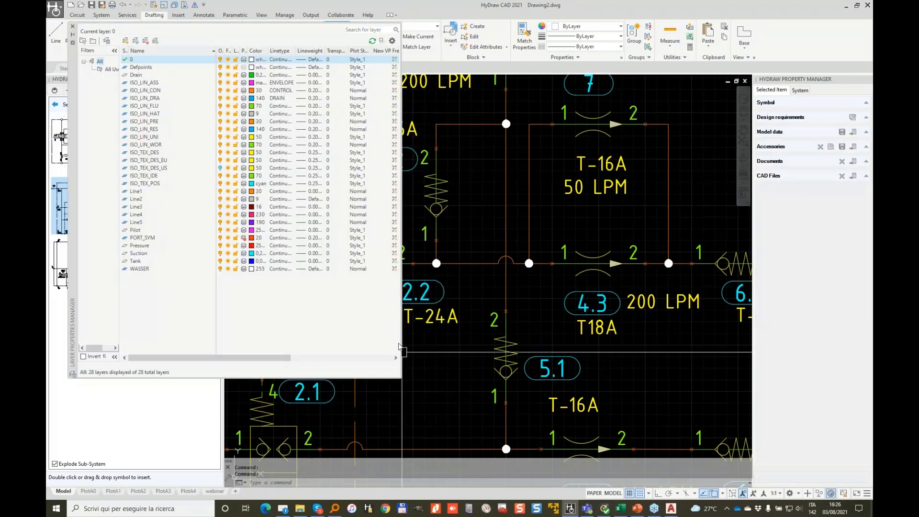
{"action": "left_click", "coordinate": [402, 328]}
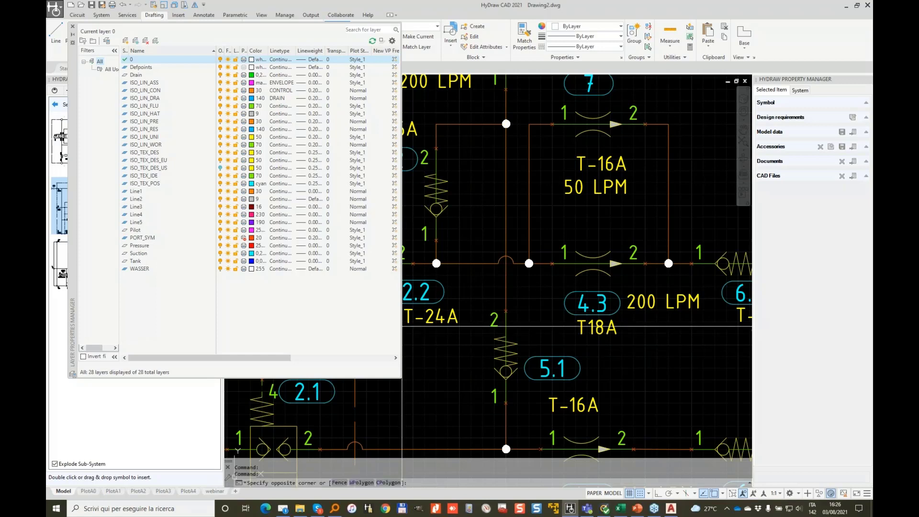
{"action": "left_click_drag", "start_coordinate": [401, 326], "coordinate": [518, 326]}
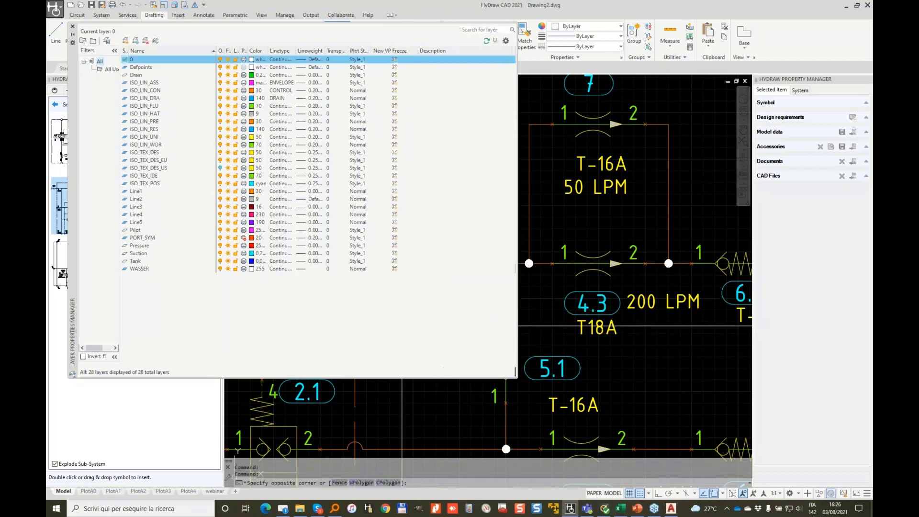
{"action": "double_click", "coordinate": [355, 146]}
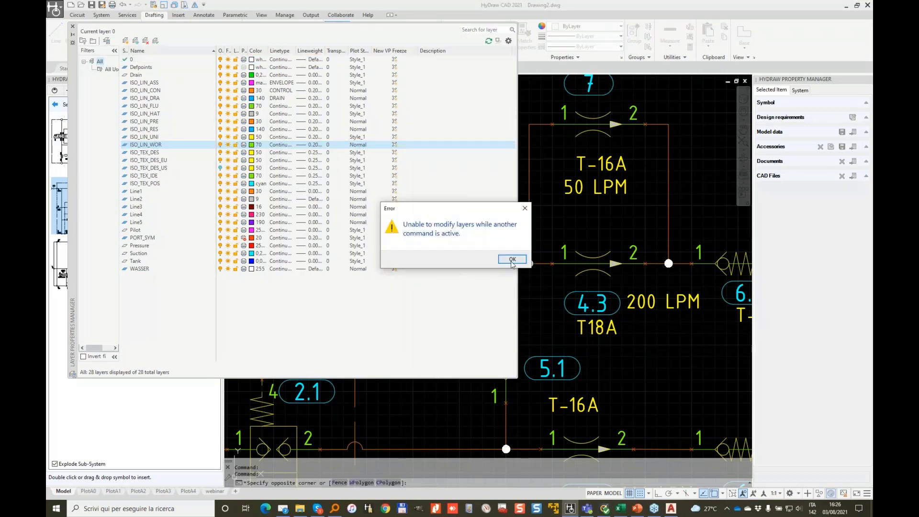
{"action": "left_click", "coordinate": [512, 262]}
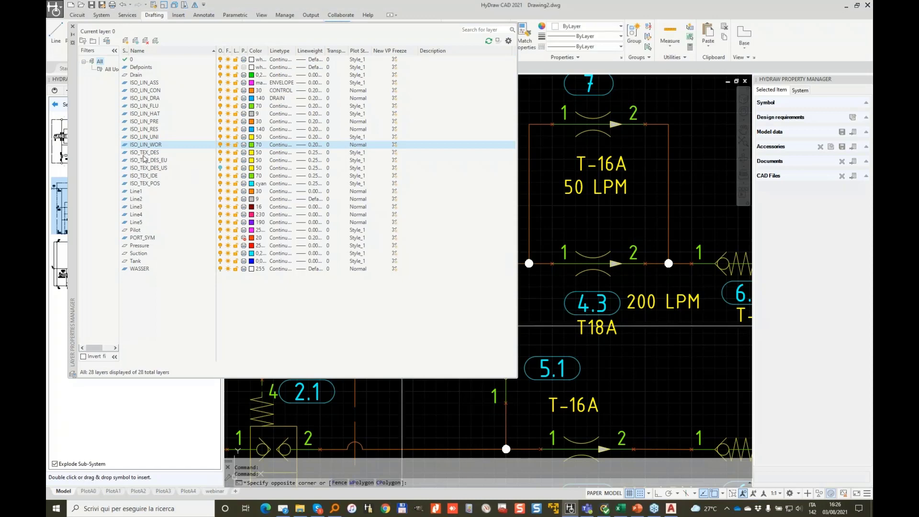
- Assign the Normal plot style to all layers, close the layer manager and clear the selection
{"action": "key", "text": "ctrl+a"}
{"action": "left_click", "coordinate": [154, 153]}
{"action": "key", "text": "ctrl+a"}
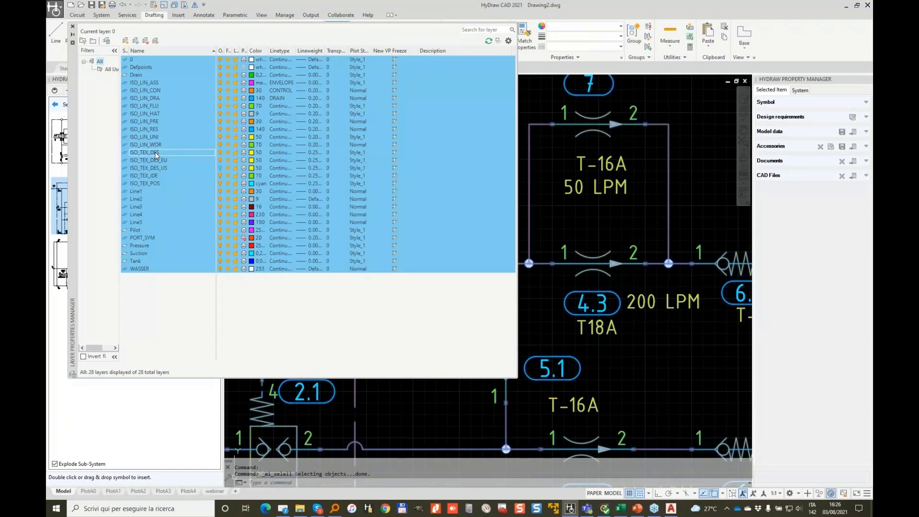
{"action": "left_click", "coordinate": [365, 129]}
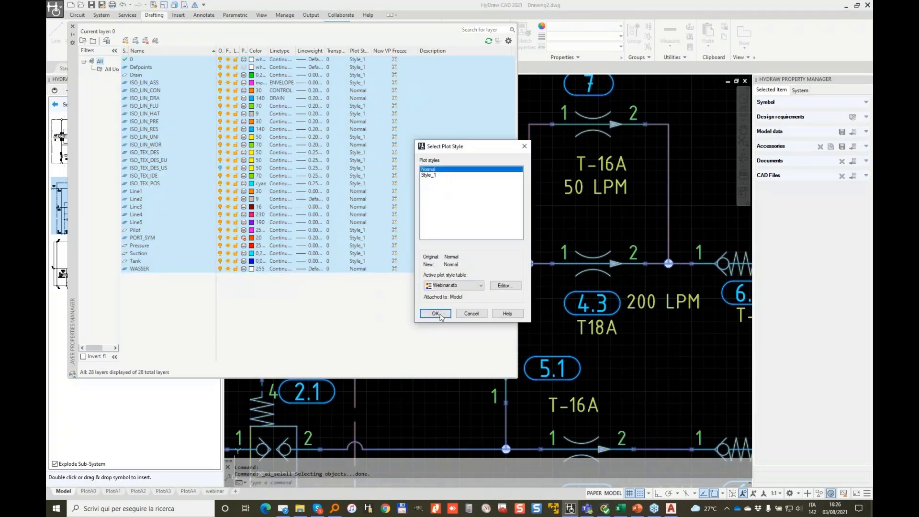
{"action": "left_click", "coordinate": [435, 314]}
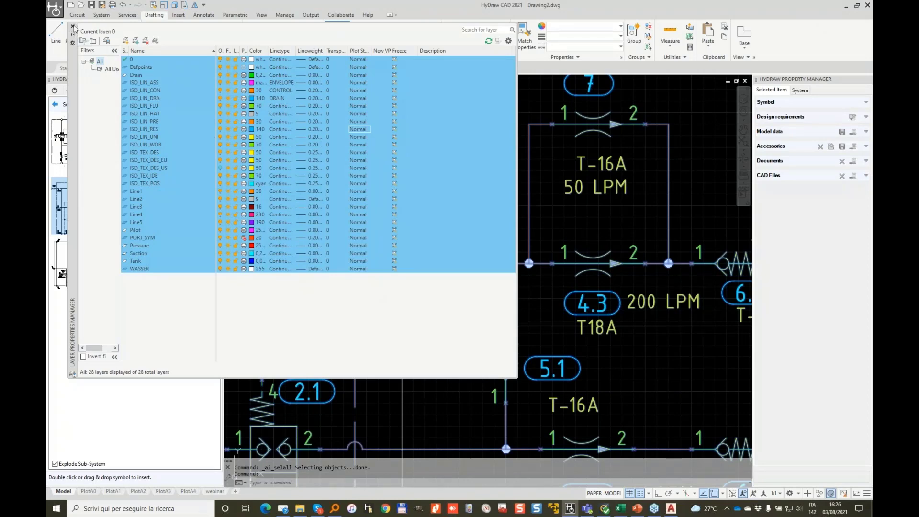
{"action": "left_click", "coordinate": [73, 27]}
{"action": "key", "text": "Escape"}
{"action": "key", "text": "Escape"}
- Check the plot style assigned to all layers against the Webinar.stb table without changing it
{"action": "scroll", "coordinate": [359, 178], "scroll_direction": "down", "scroll_amount": 5}
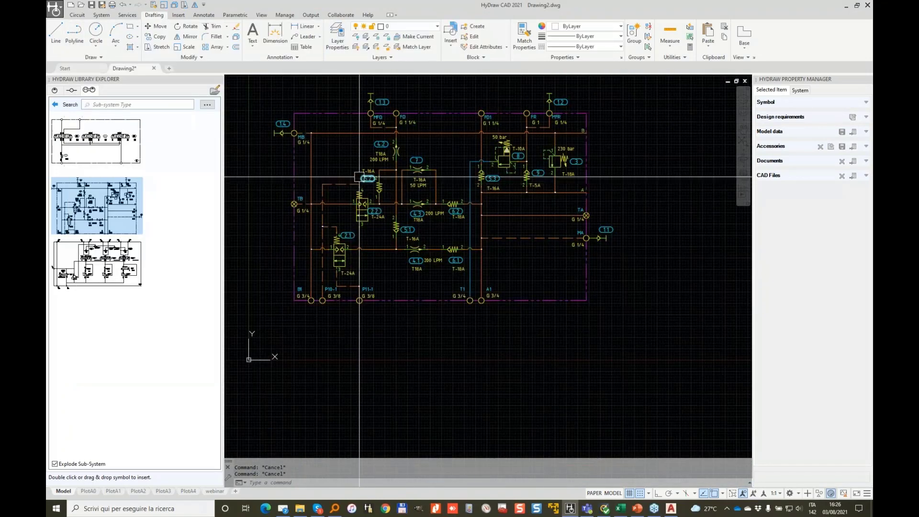
{"action": "scroll", "coordinate": [359, 178], "scroll_direction": "up", "scroll_amount": 2}
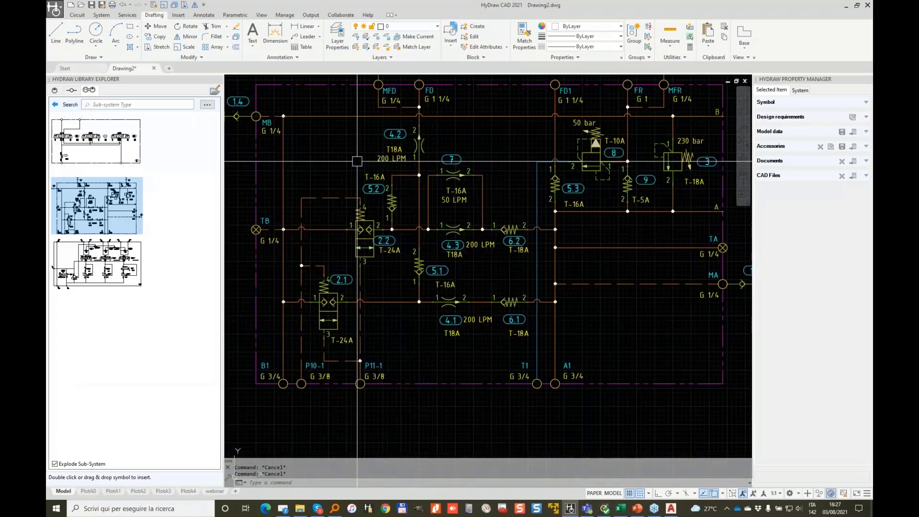
{"action": "left_click", "coordinate": [337, 38]}
{"action": "left_click", "coordinate": [142, 106]}
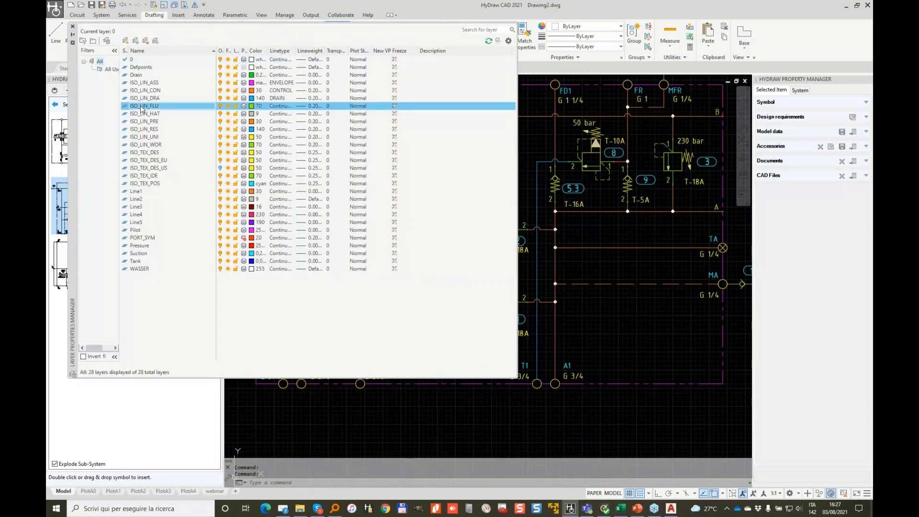
{"action": "key", "text": "ctrl+a"}
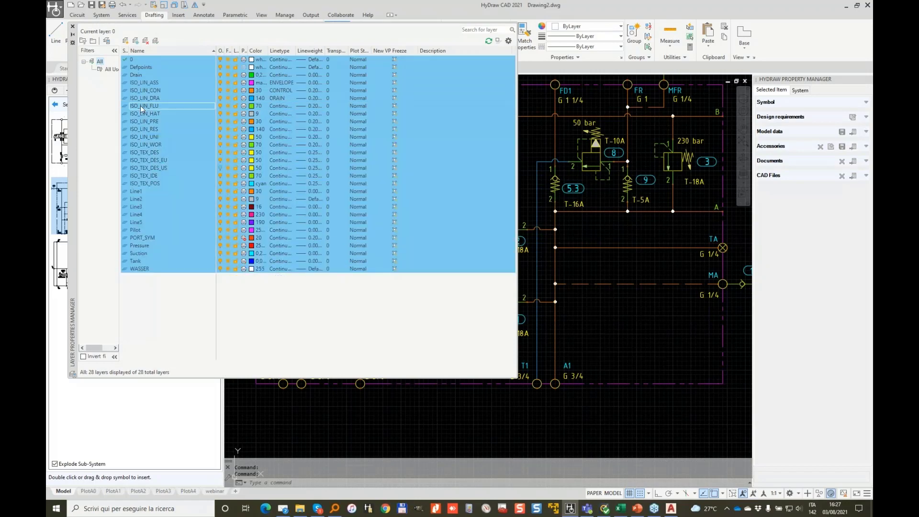
{"action": "left_click", "coordinate": [363, 76]}
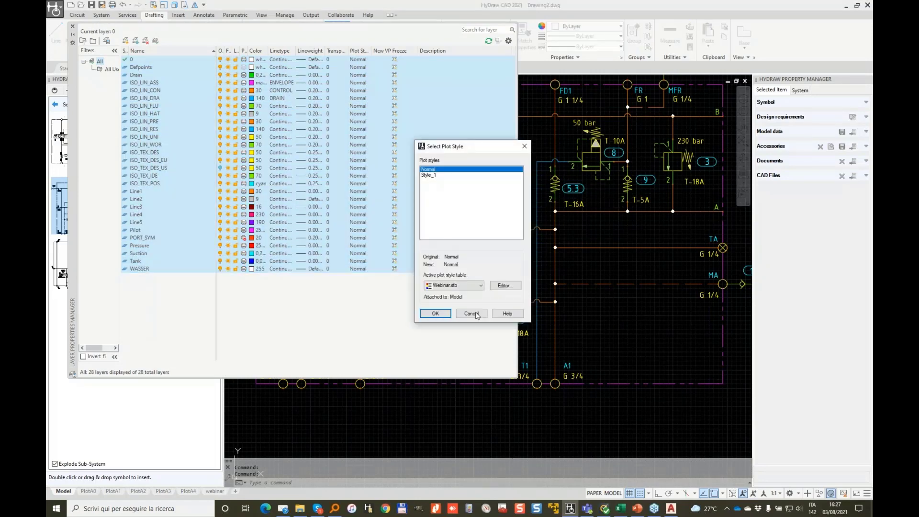
{"action": "left_click", "coordinate": [472, 314]}
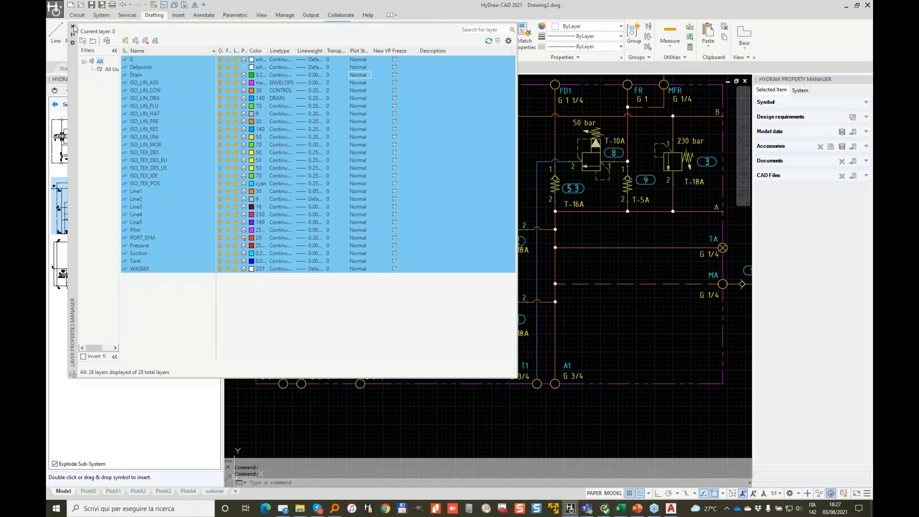
{"action": "left_click", "coordinate": [72, 27]}
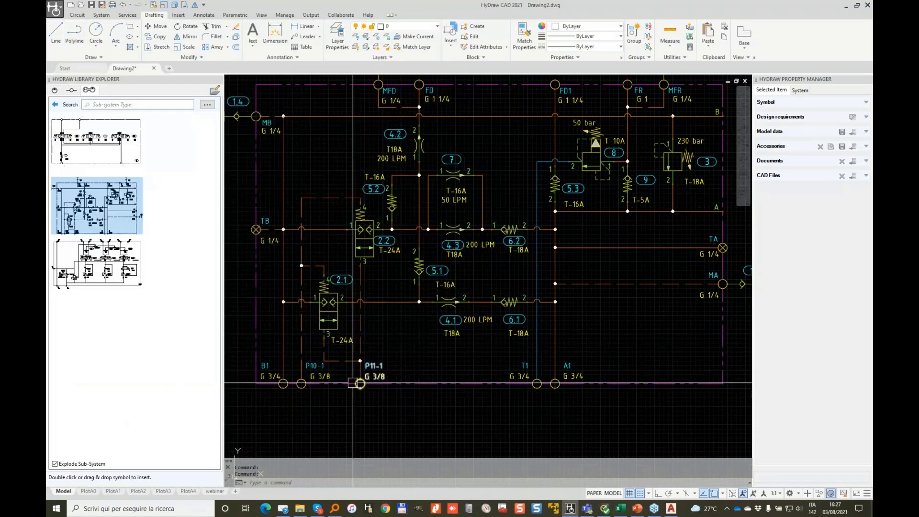
- Preview the model space plot with the Normal plot style applied to the layers
{"action": "key", "text": "ctrl+p"}
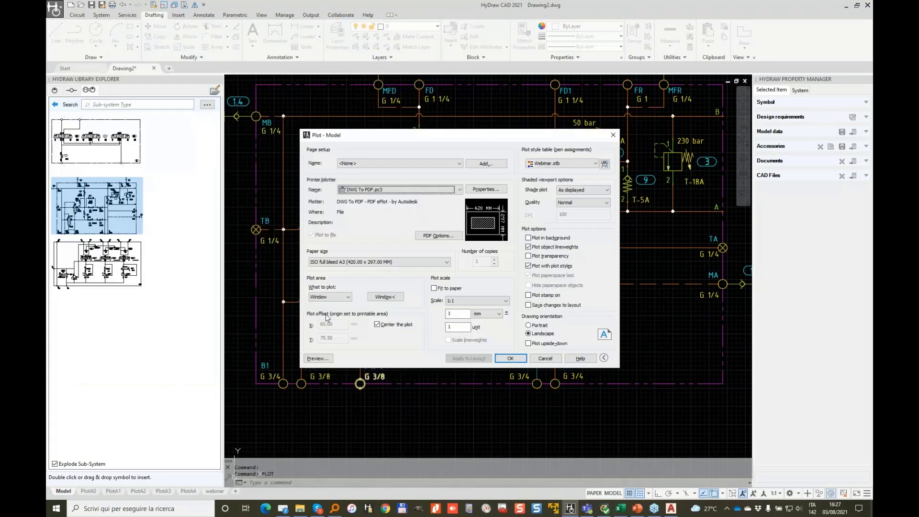
{"action": "left_click", "coordinate": [317, 359]}
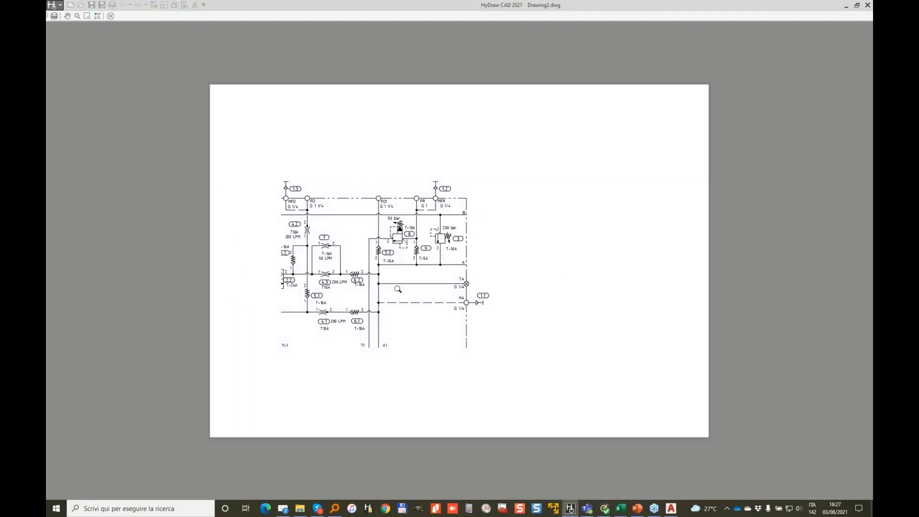
{"action": "key", "text": "Escape"}
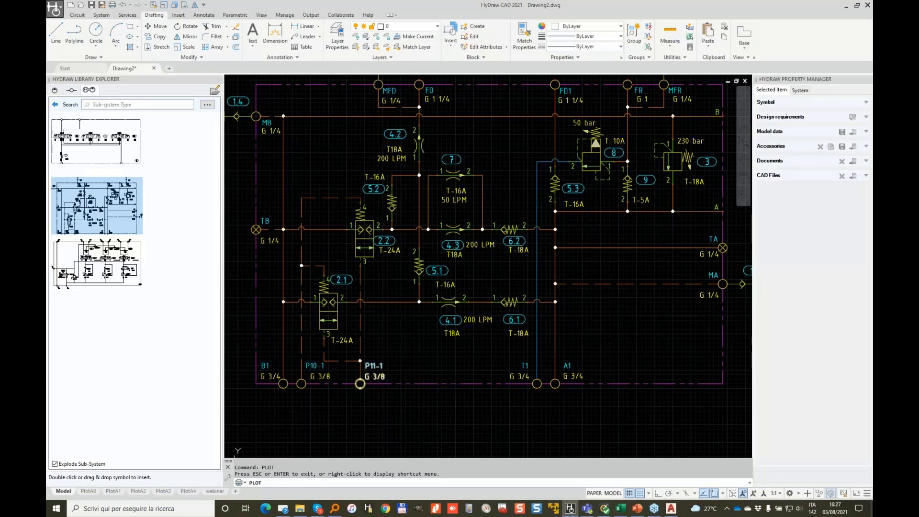
- Redefine the plot window to enclose the whole hydraulic circuit and apply the plot settings to the layout
{"action": "left_click", "coordinate": [636, 306]}
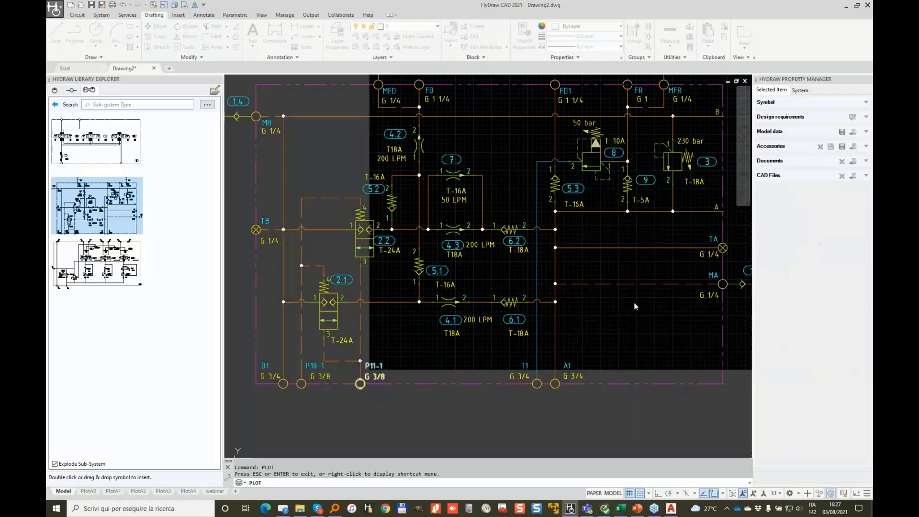
{"action": "scroll", "coordinate": [607, 313], "scroll_direction": "down", "scroll_amount": 3}
{"action": "left_click", "coordinate": [446, 204]}
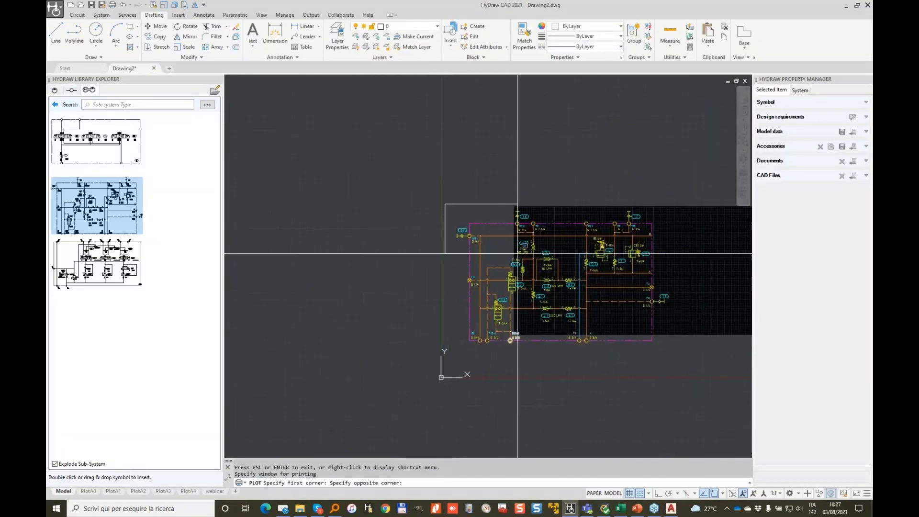
{"action": "left_click", "coordinate": [680, 350]}
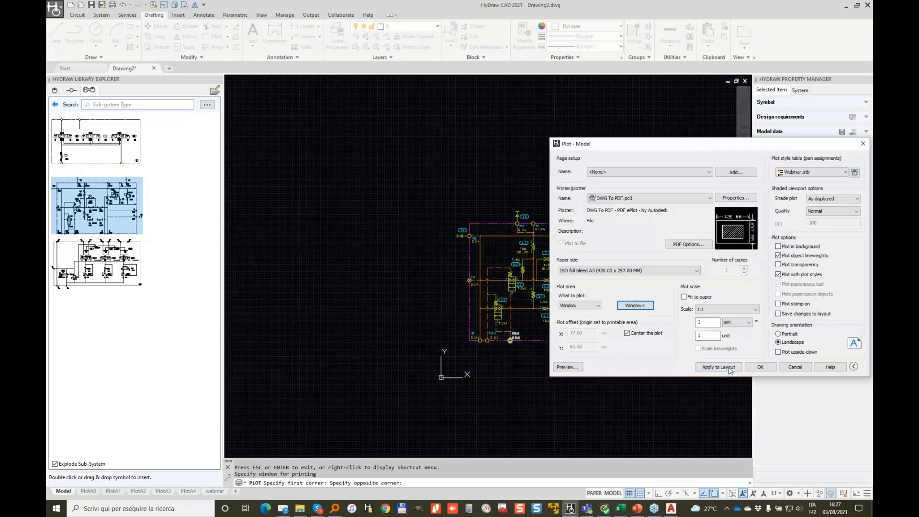
{"action": "left_click", "coordinate": [729, 367]}
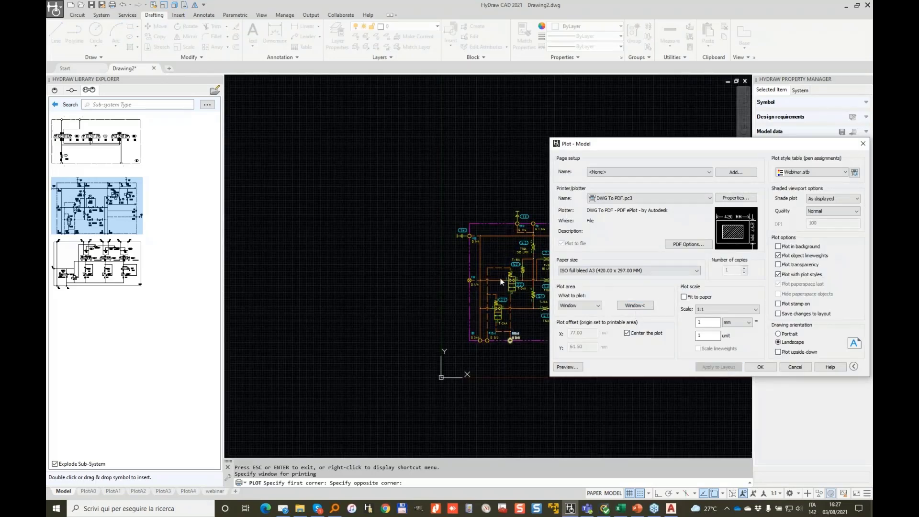
- Preview the plot of the complete circuit and leave the plot setup without plotting
{"action": "left_click", "coordinate": [569, 368]}
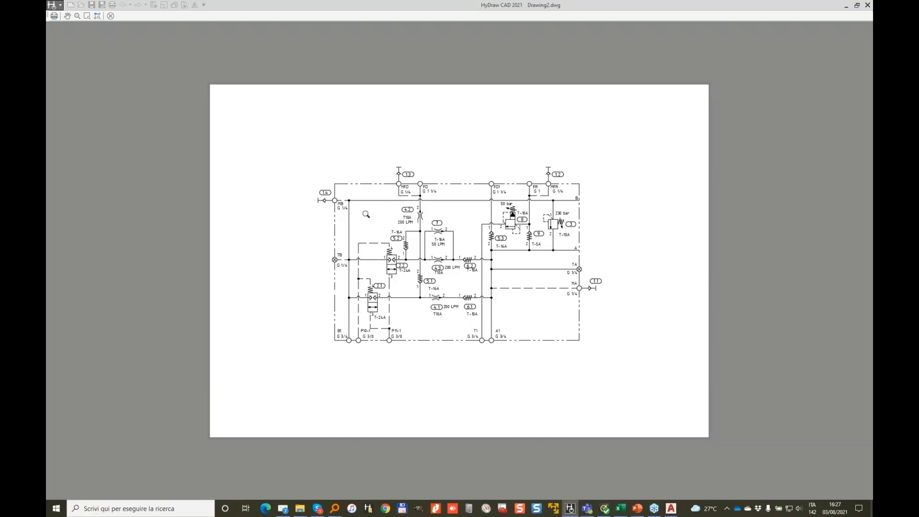
{"action": "key", "text": "Escape"}
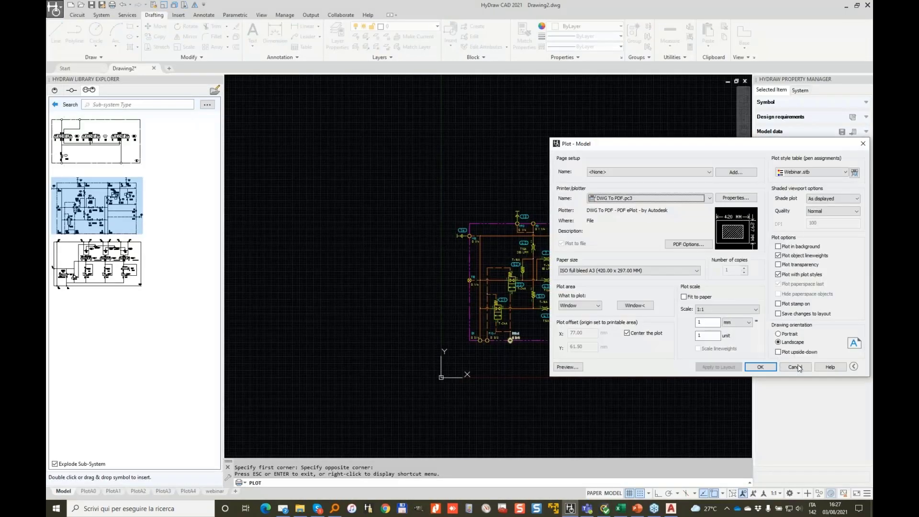
{"action": "left_click", "coordinate": [798, 368]}
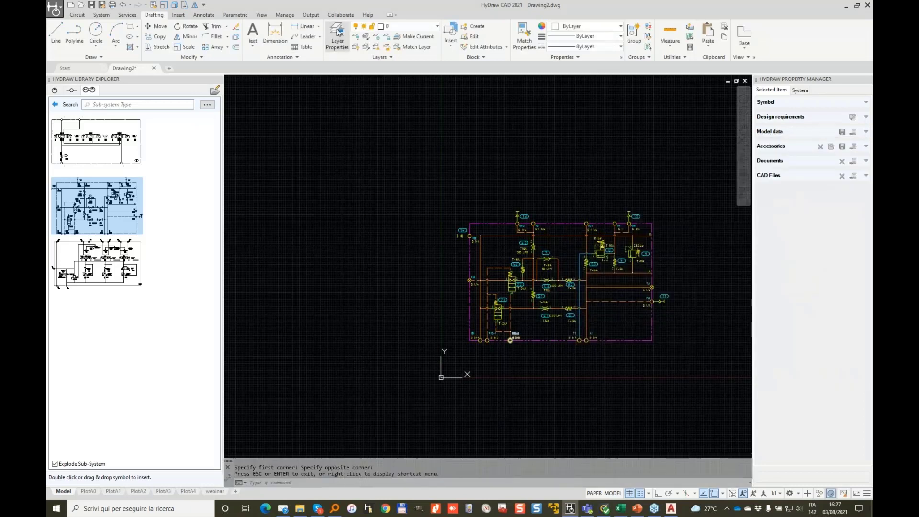
- Assign the Style_1 plot style to layers ISO_LIN_CON, ISO_LIN_DRA, ISO_LIN_PRE, ISO_LIN_RES, ISO_LIN_WOR, Line1 to Line5, Pilot, Pressure, Suction, Tank and WASSER
{"action": "left_click", "coordinate": [337, 33]}
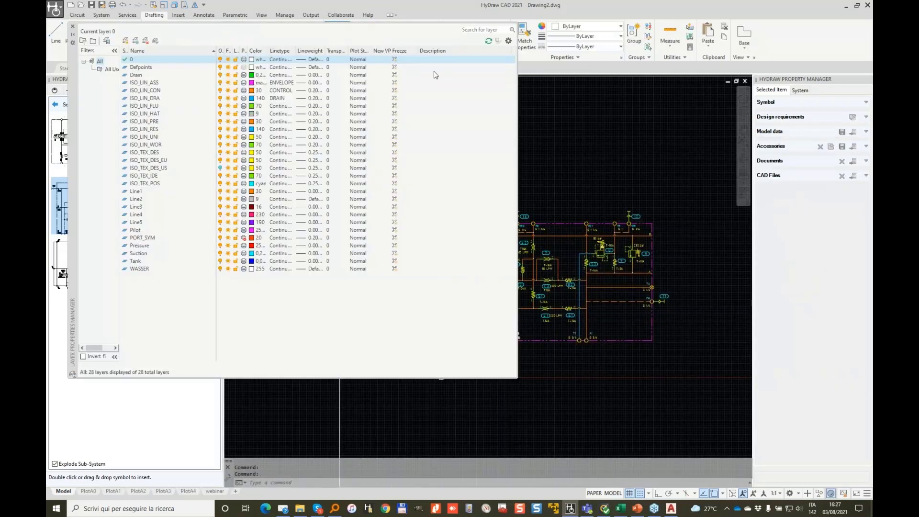
{"action": "left_click", "coordinate": [155, 91]}
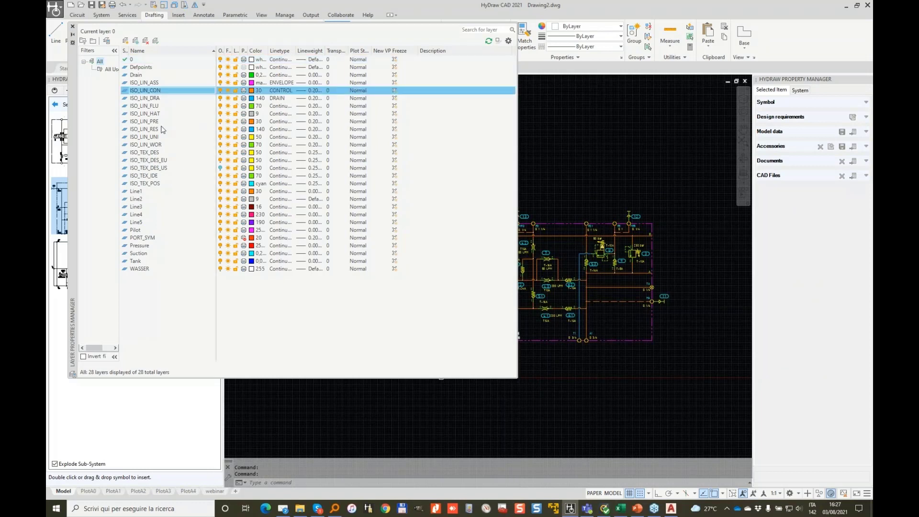
{"action": "left_click", "coordinate": [155, 98], "text": "ctrl"}
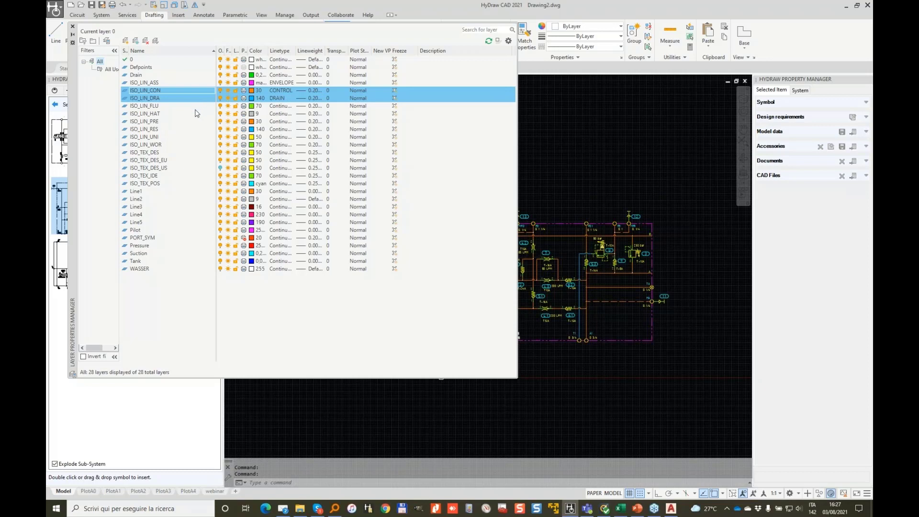
{"action": "left_click", "coordinate": [159, 124], "text": "ctrl"}
{"action": "left_click", "coordinate": [154, 129], "text": "ctrl"}
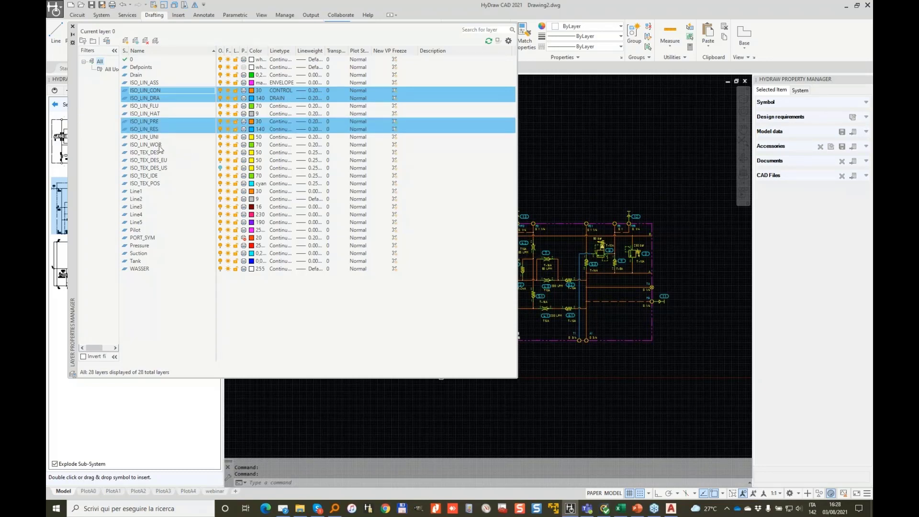
{"action": "left_click", "coordinate": [154, 145], "text": "ctrl"}
{"action": "left_click_drag", "start_coordinate": [136, 192], "coordinate": [142, 272], "text": "ctrl"}
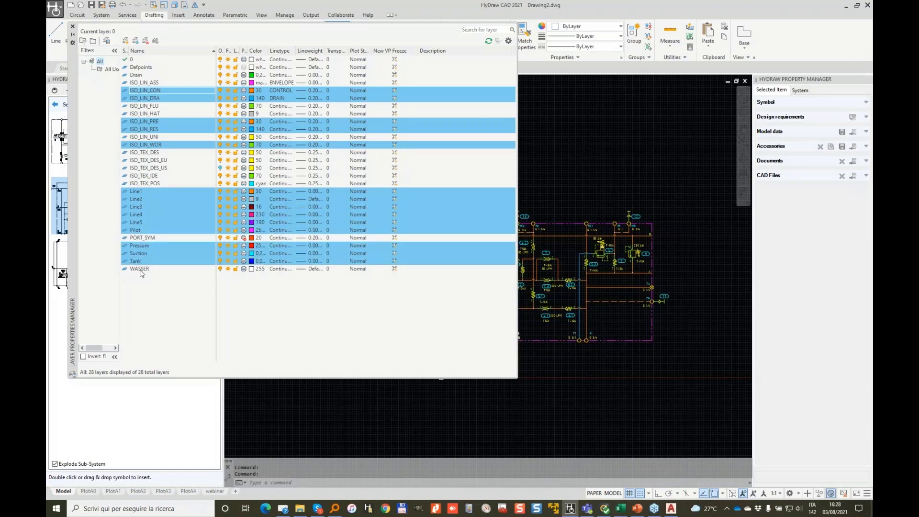
{"action": "left_click", "coordinate": [363, 245]}
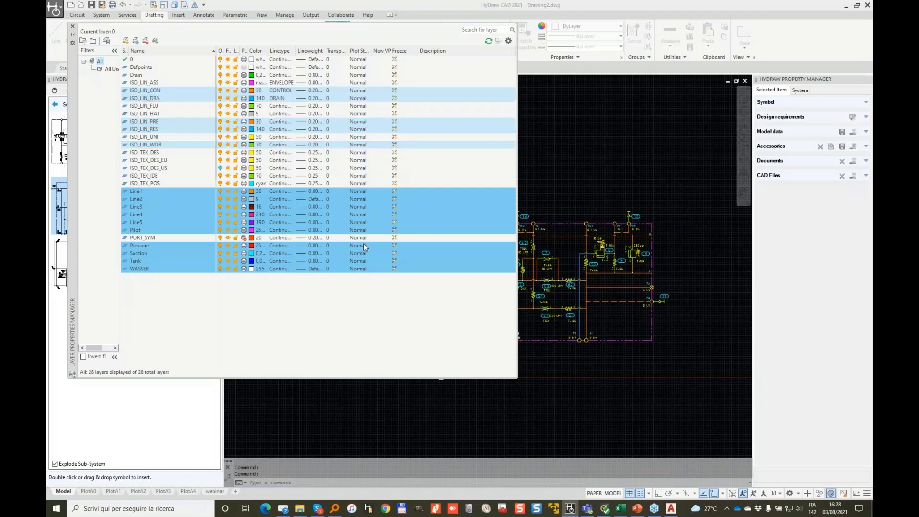
{"action": "left_click", "coordinate": [434, 175]}
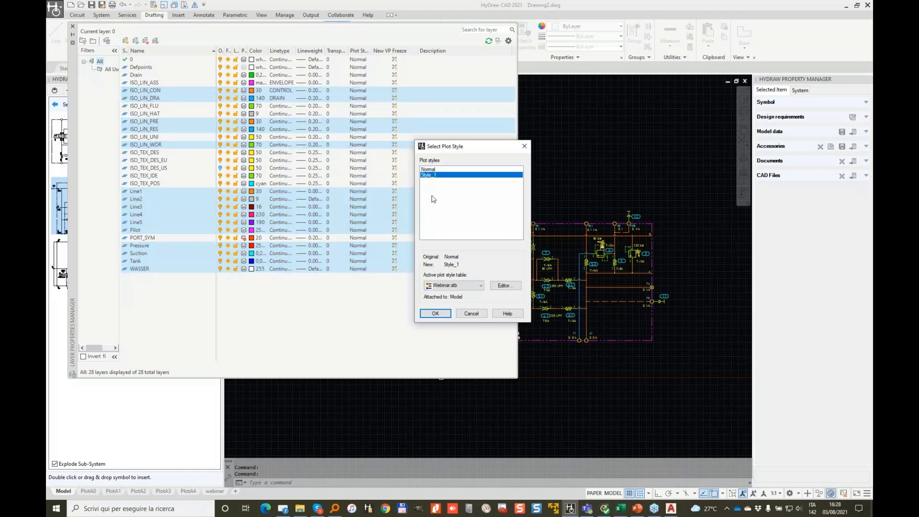
{"action": "left_click", "coordinate": [442, 313]}
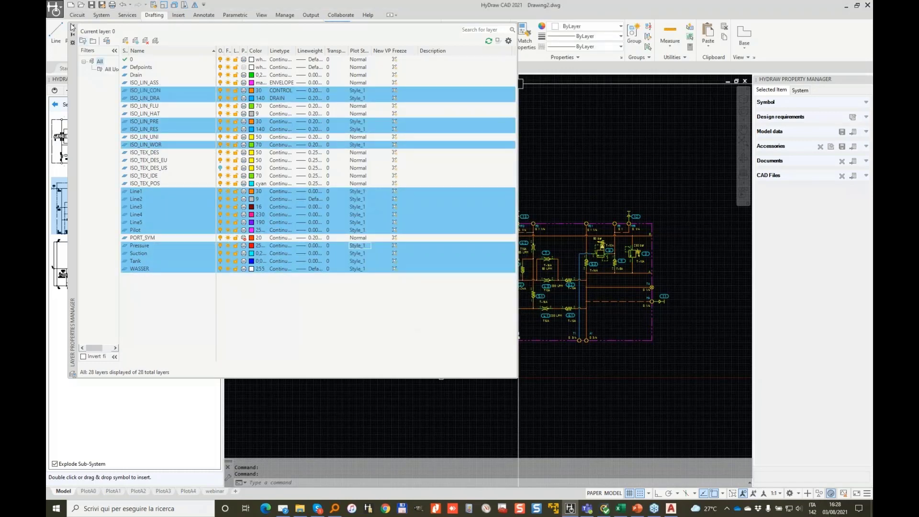
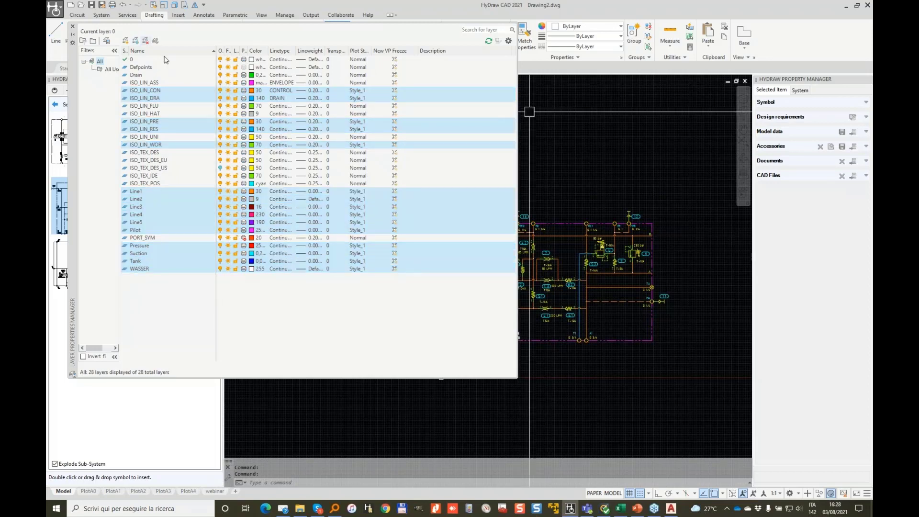
{"action": "left_click", "coordinate": [74, 28]}
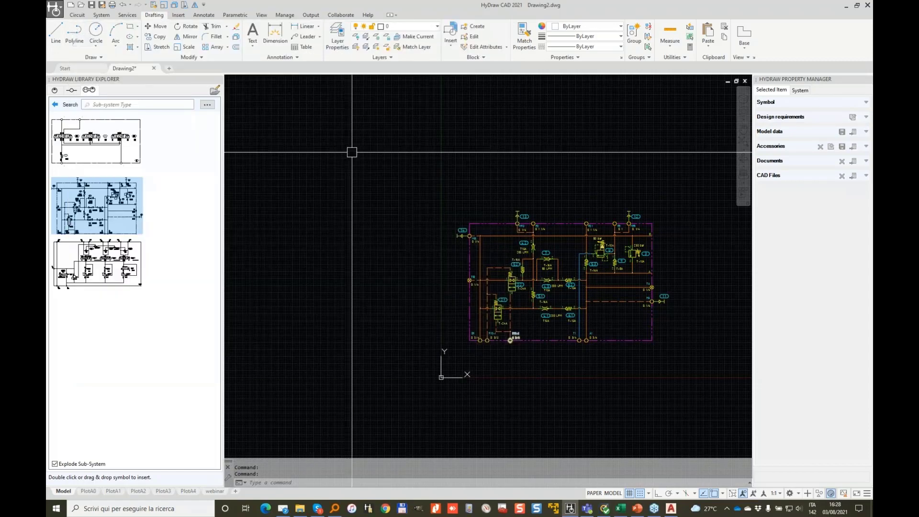
{"action": "key", "text": "Escape"}
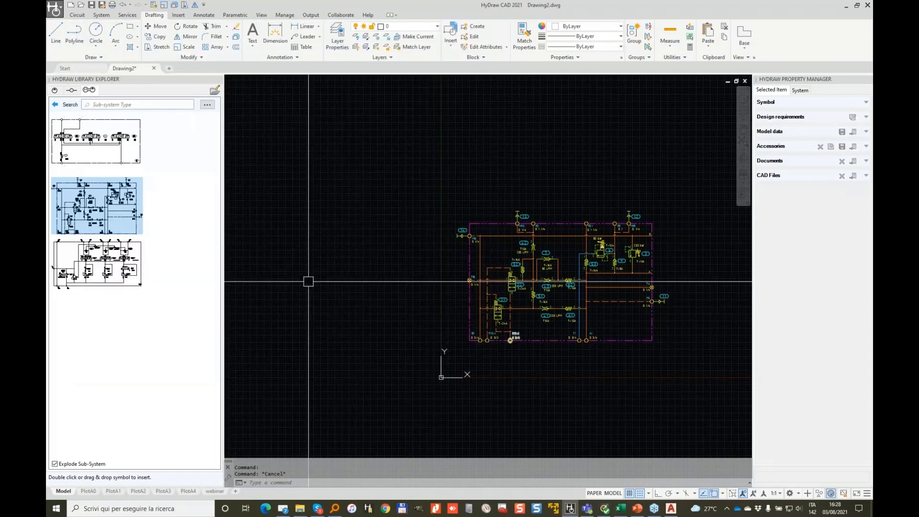
- Preview the model space plot with the Webinar.stb table and inspect the circuit lines up close
{"action": "key", "text": "ctrl+p"}
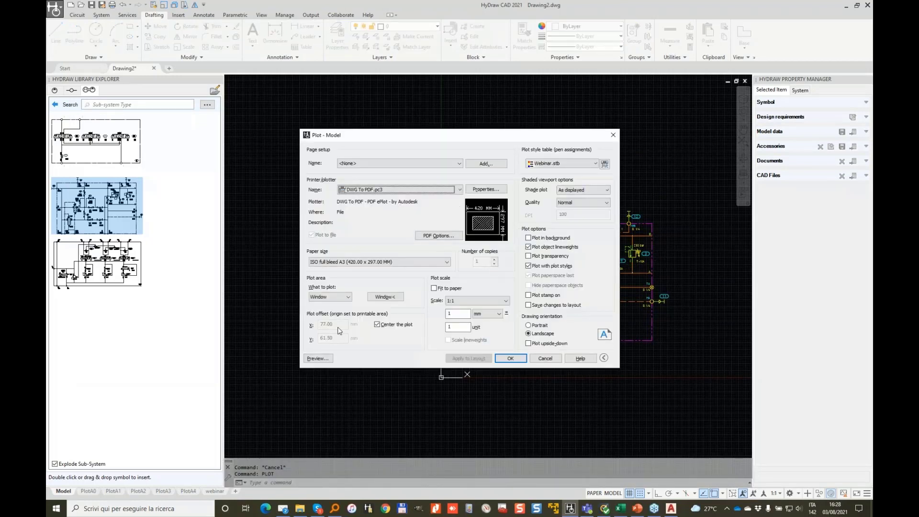
{"action": "left_click", "coordinate": [318, 358]}
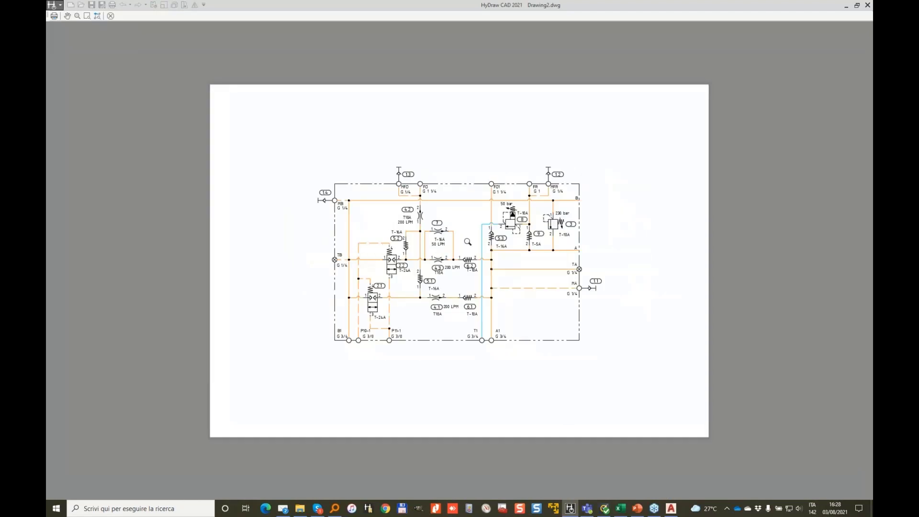
{"action": "scroll", "coordinate": [425, 223], "scroll_direction": "up", "scroll_amount": 2}
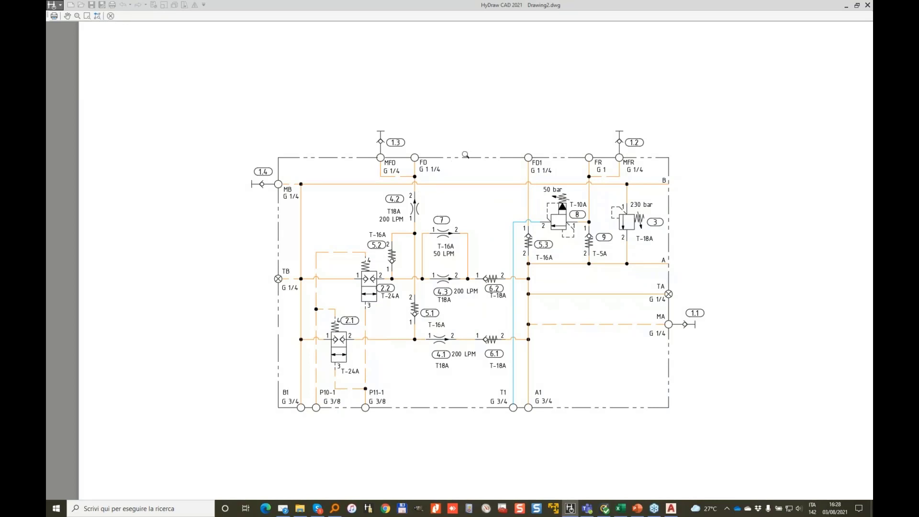
{"action": "key", "text": "Escape"}
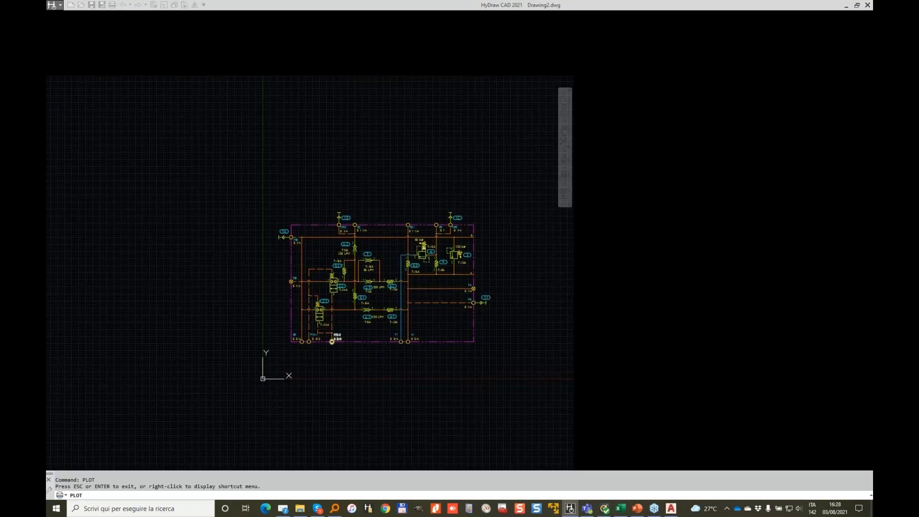
- Switch the plot style table to monochrome.stb and preview the circuit plot
{"action": "left_click", "coordinate": [845, 172]}
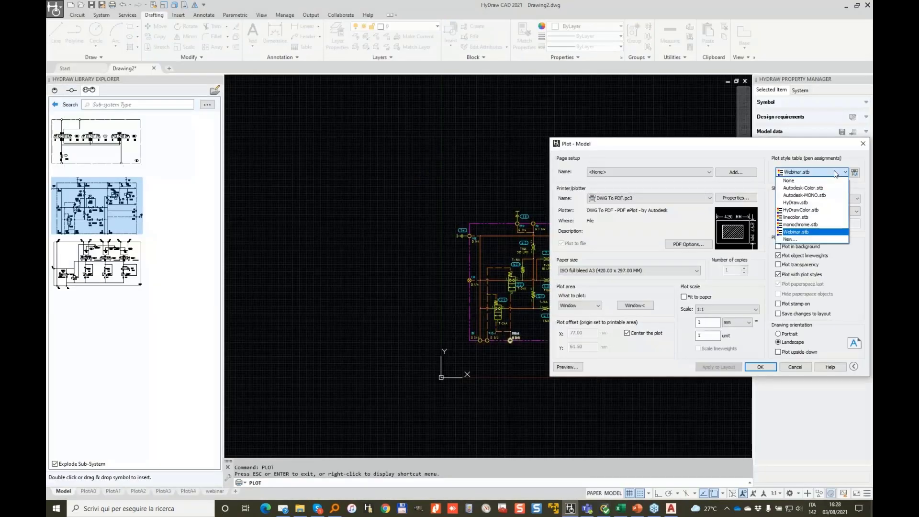
{"action": "left_click", "coordinate": [814, 213]}
{"action": "left_click", "coordinate": [716, 281]}
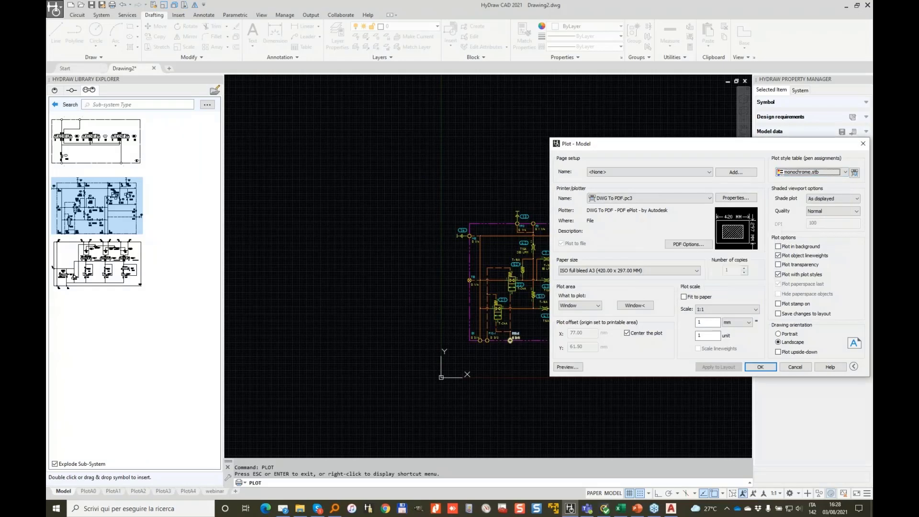
{"action": "left_click", "coordinate": [567, 367]}
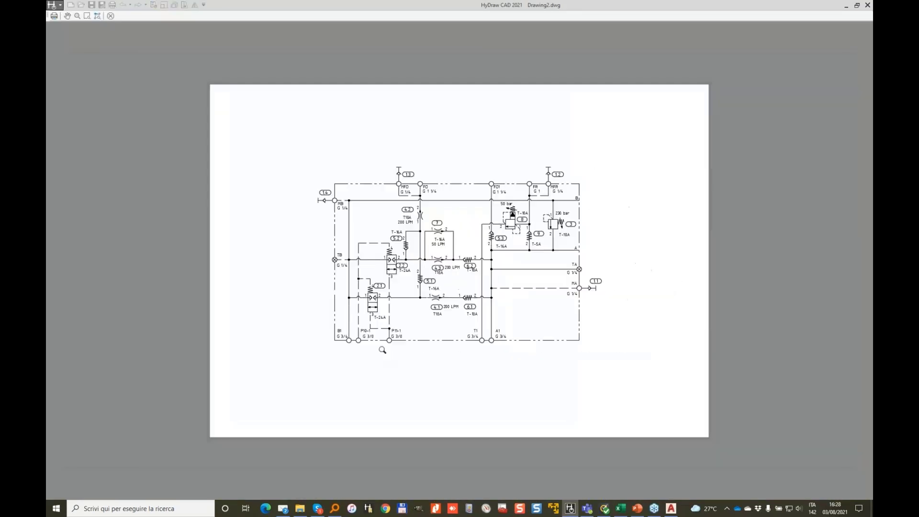
{"action": "key", "text": "Escape"}
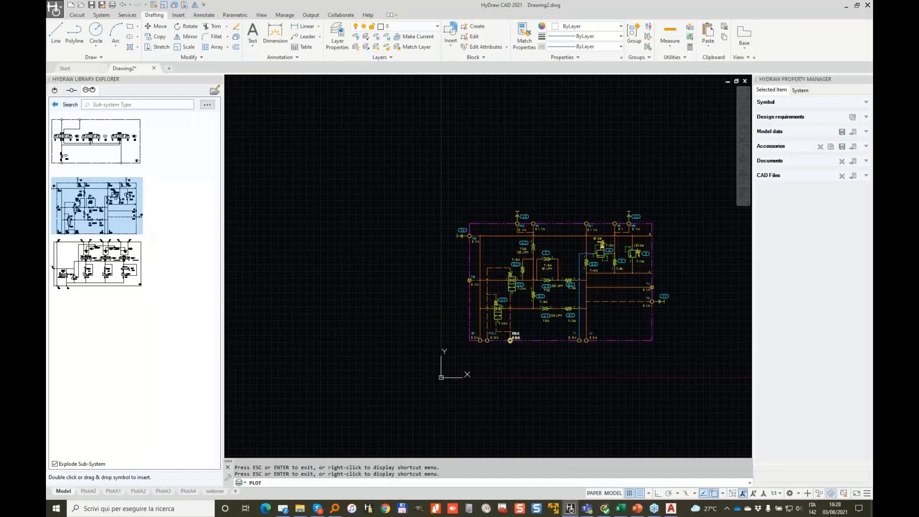
- Return the plot style table to Webinar.stb, preview the circuit again, and leave the plot setup without plotting
{"action": "left_click", "coordinate": [832, 174]}
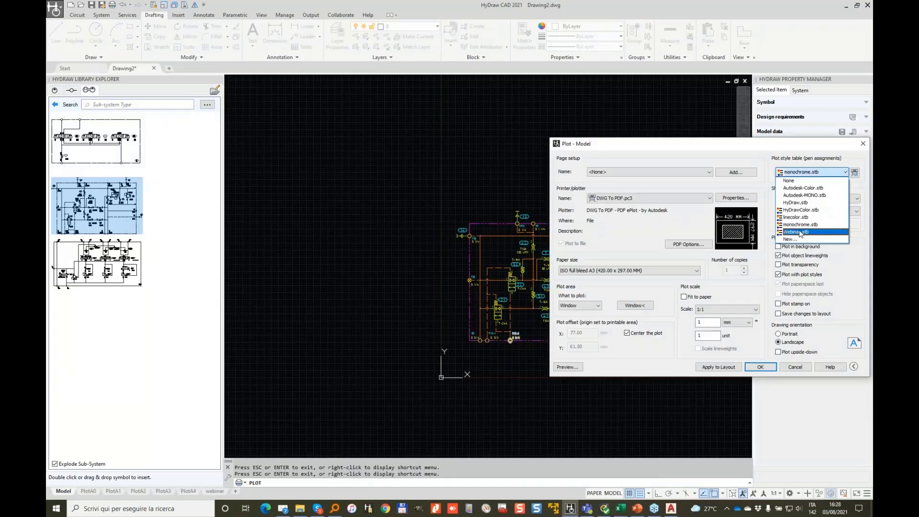
{"action": "left_click", "coordinate": [801, 233]}
{"action": "left_click", "coordinate": [714, 282]}
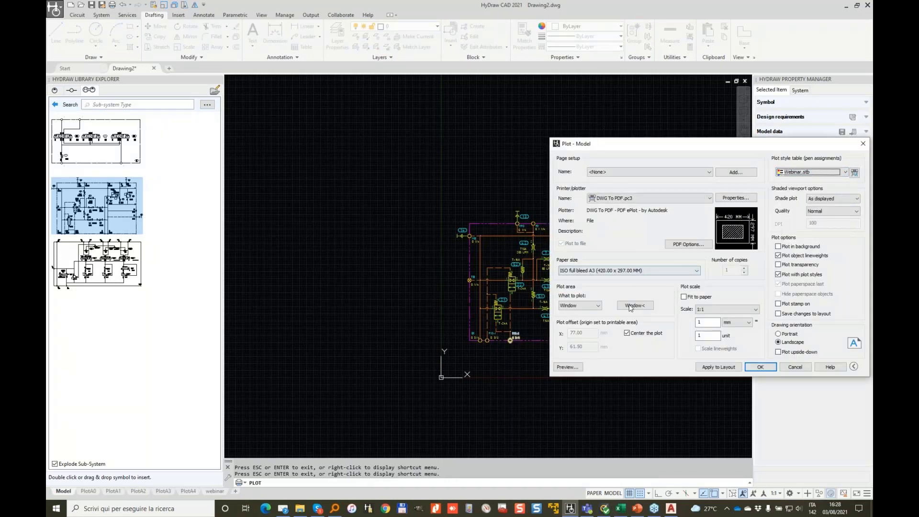
{"action": "left_click", "coordinate": [568, 368]}
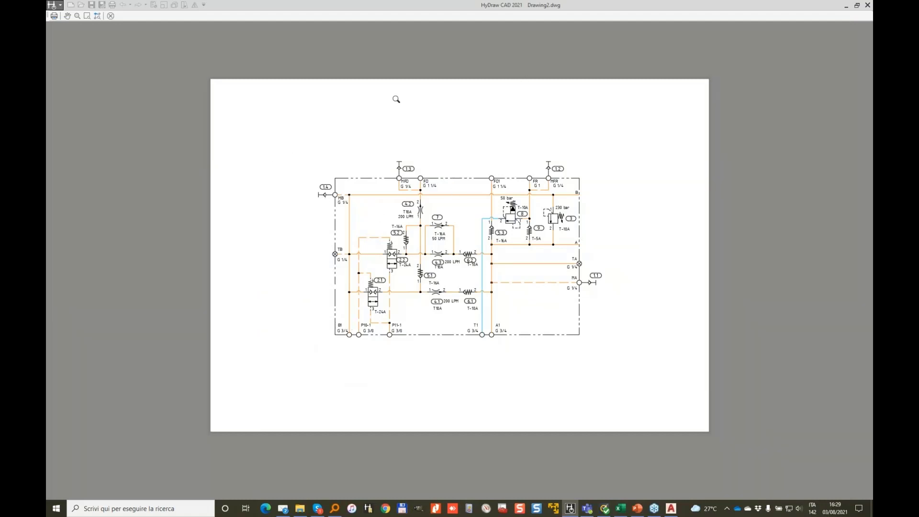
{"action": "key", "text": "Escape"}
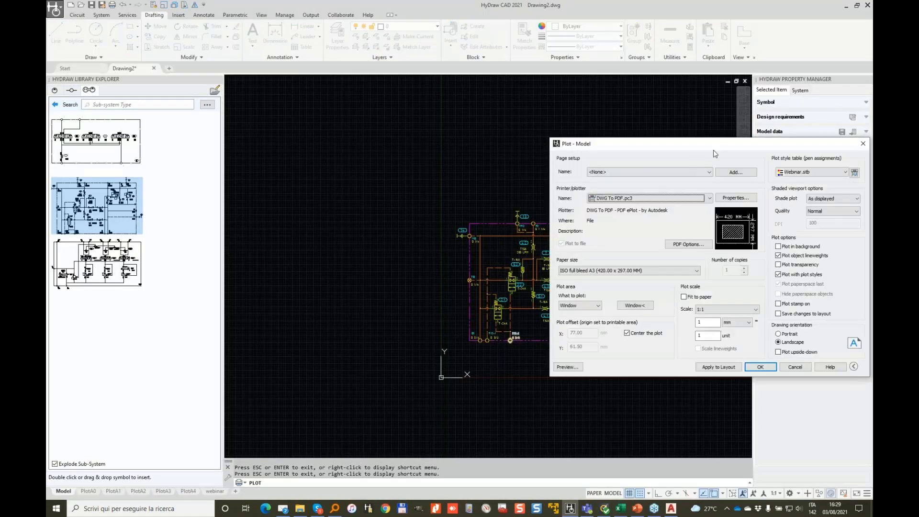
{"action": "mouse_move", "coordinate": [714, 154]}
{"action": "left_mouse_down"}
{"action": "mouse_move", "coordinate": [540, 136]}
{"action": "mouse_move", "coordinate": [461, 112]}
{"action": "left_mouse_up"}
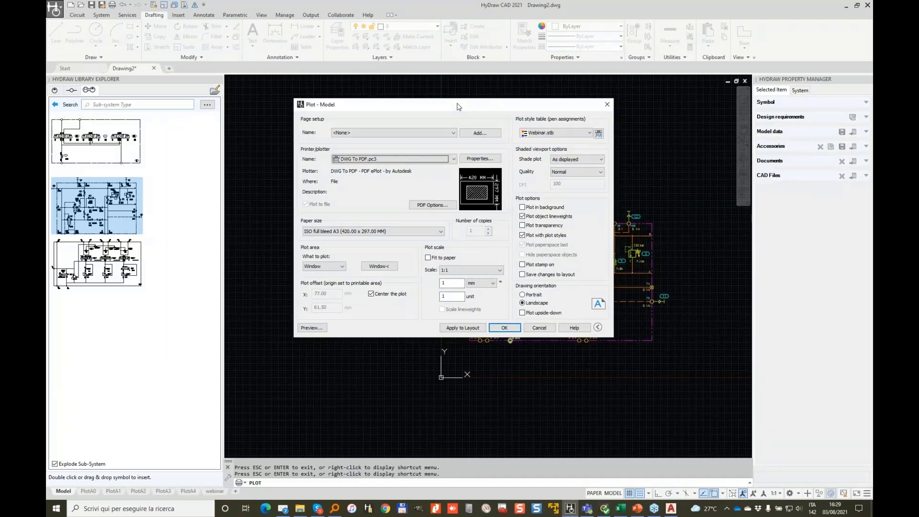
{"action": "left_click", "coordinate": [540, 327]}
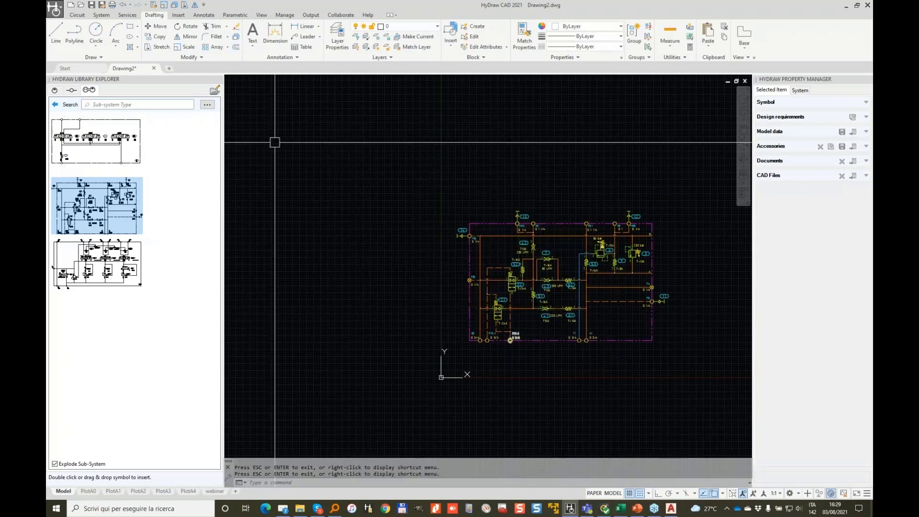
- Start saving the drawing and set its file name to WEBINAR
{"action": "left_click", "coordinate": [92, 6]}
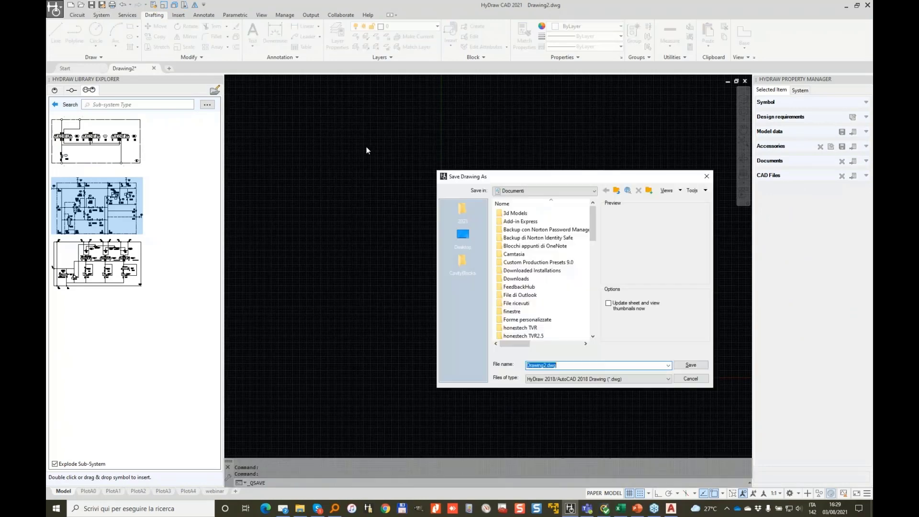
{"action": "double_click", "coordinate": [552, 365]}
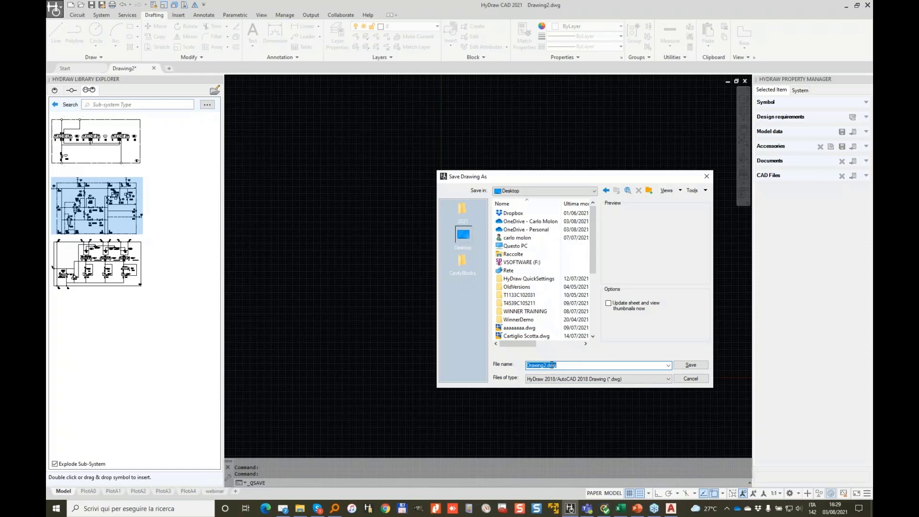
{"action": "type", "text": "A"}
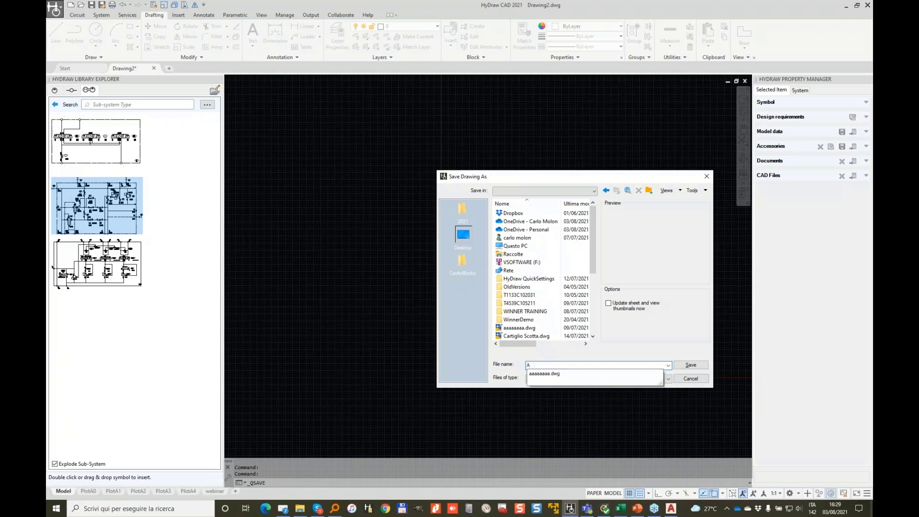
{"action": "key", "text": "BackSpace"}
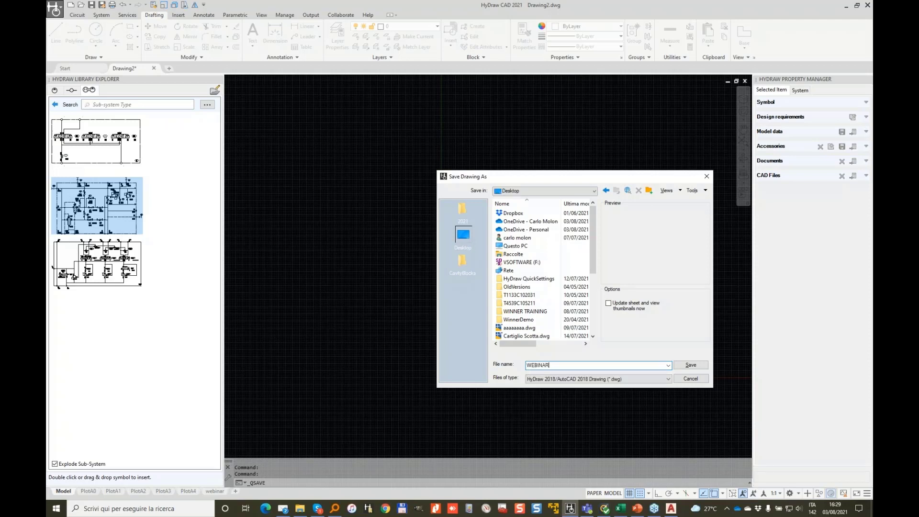
- Choose the HyDraw CAD folder under Data (D:), 2021, Webinars as the save location
{"action": "left_click", "coordinate": [595, 193]}
{"action": "left_click", "coordinate": [527, 244]}
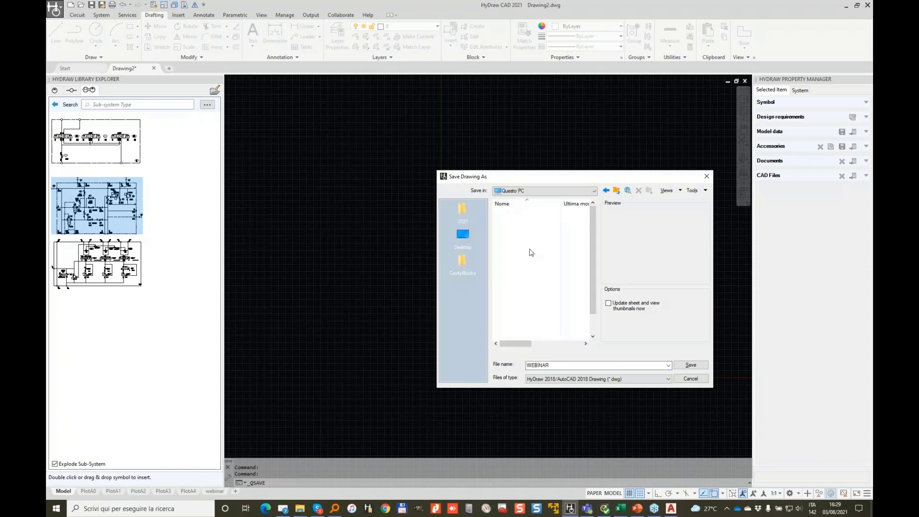
{"action": "double_click", "coordinate": [514, 302]}
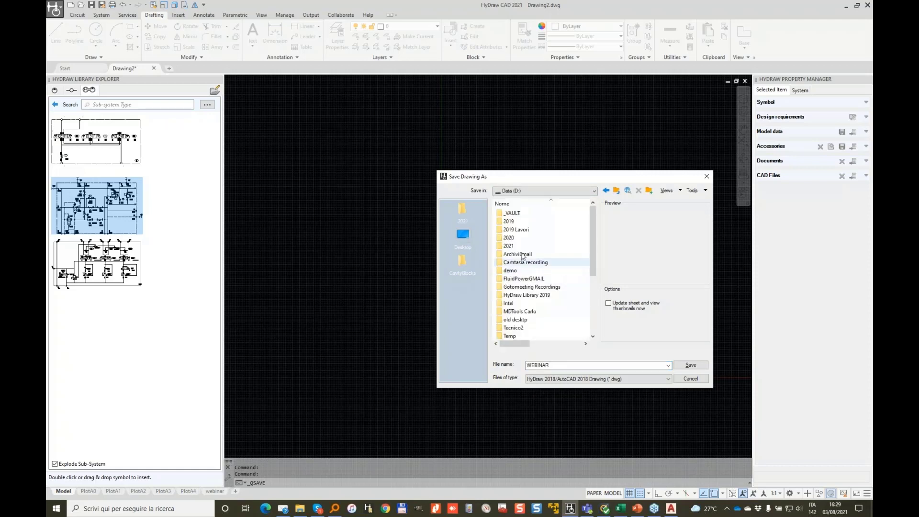
{"action": "double_click", "coordinate": [509, 246]}
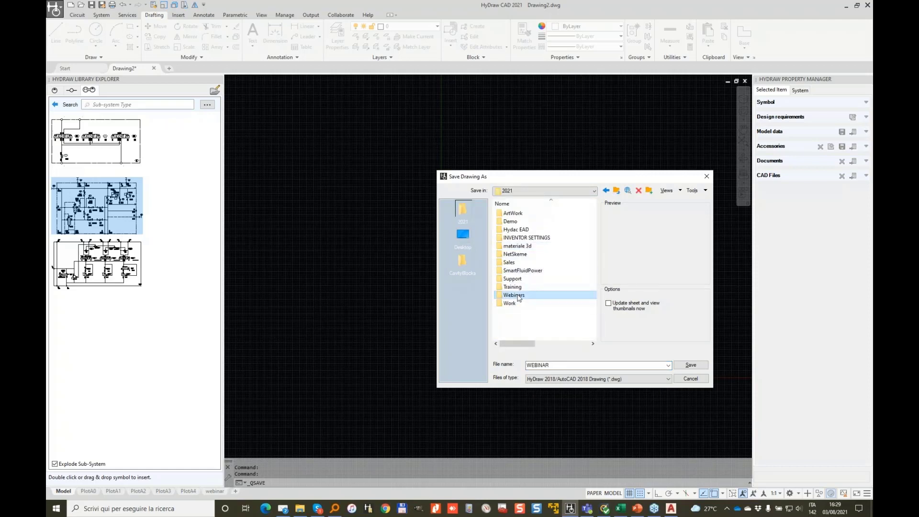
{"action": "double_click", "coordinate": [517, 296]}
{"action": "scroll", "coordinate": [573, 273], "scroll_direction": "down", "scroll_amount": 1}
{"action": "double_click", "coordinate": [519, 271]}
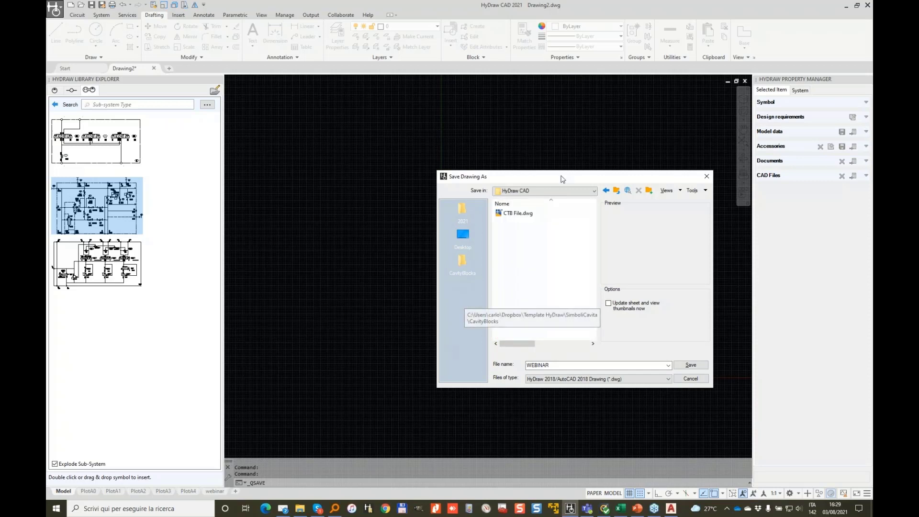
- Go up to the Webinars folder and add it to the save dialog's folder shortcuts
{"action": "left_click", "coordinate": [616, 191]}
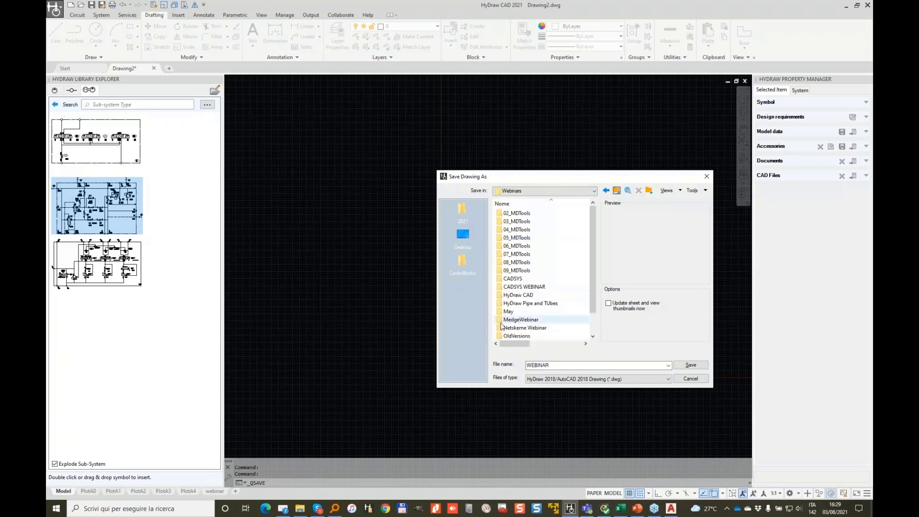
{"action": "right_click", "coordinate": [481, 301]}
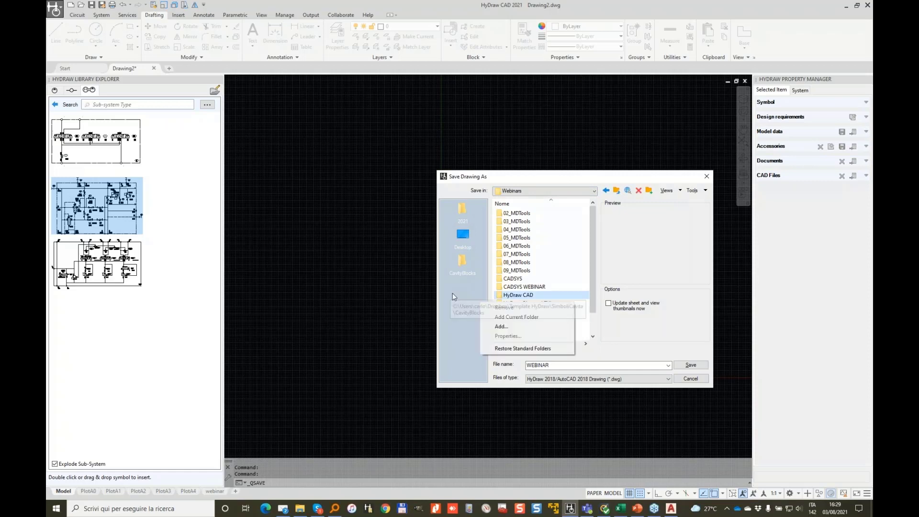
{"action": "left_click", "coordinate": [526, 318]}
- Check the save dialog's folder shortcuts by switching between CavityBlocks, Webinars and 2021
{"action": "left_click", "coordinate": [462, 262]}
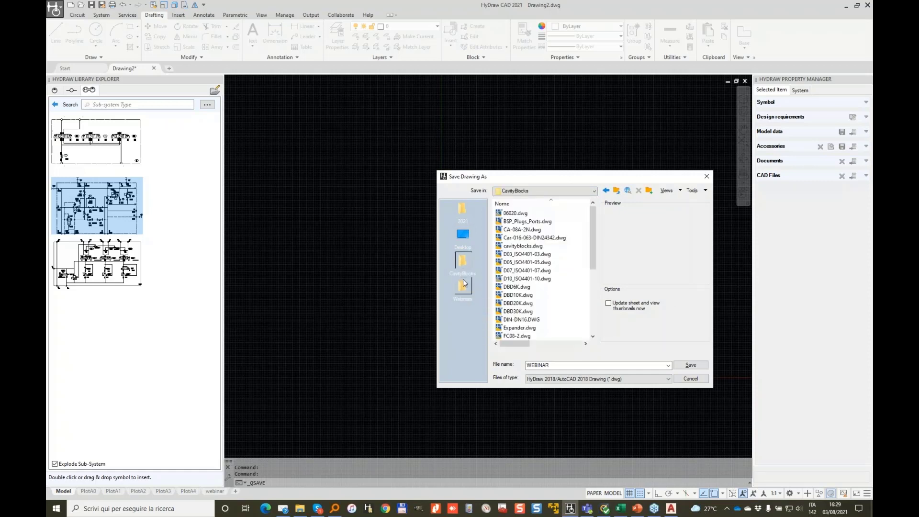
{"action": "left_click", "coordinate": [463, 287]}
{"action": "left_click", "coordinate": [462, 210]}
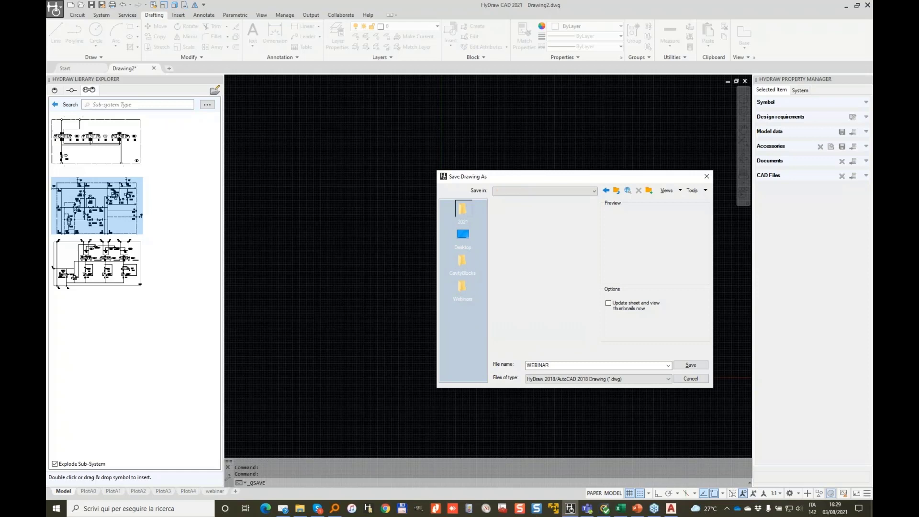
{"action": "left_click", "coordinate": [463, 265]}
{"action": "left_click", "coordinate": [463, 286]}
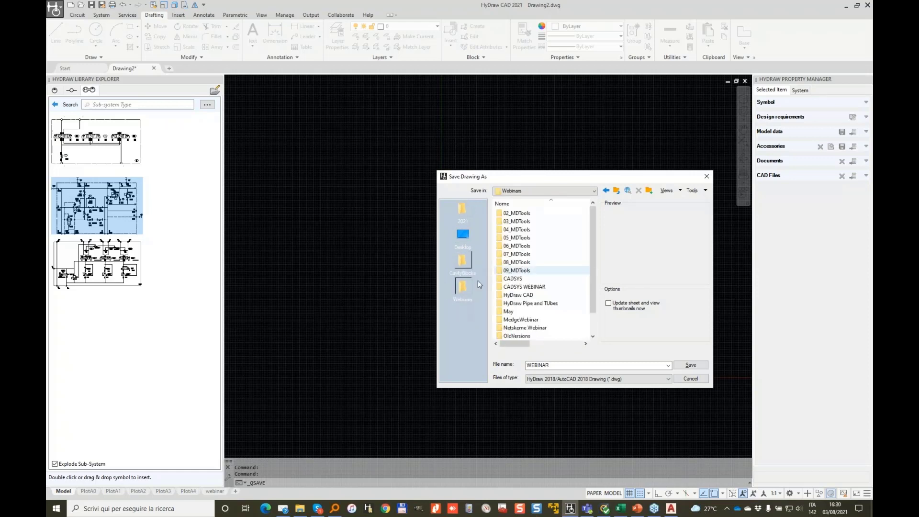
{"action": "scroll", "coordinate": [594, 266], "scroll_direction": "down", "scroll_amount": 1}
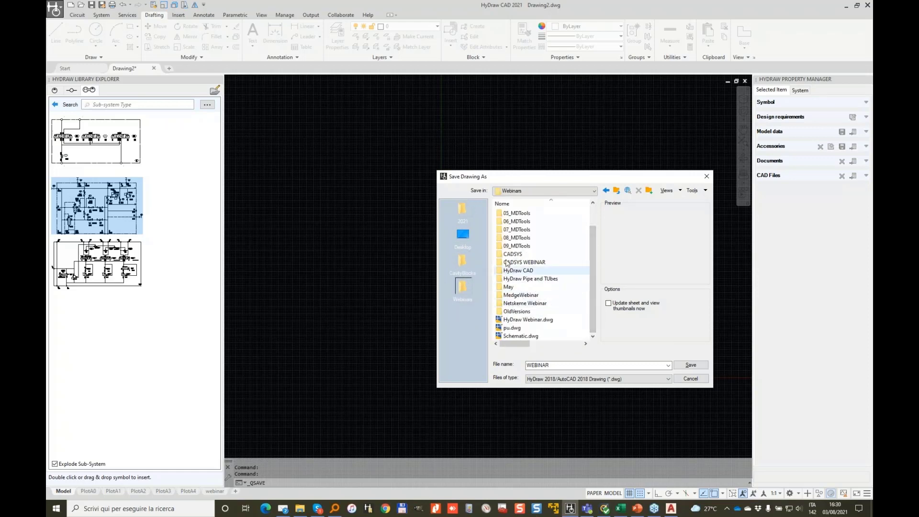
{"action": "left_click", "coordinate": [463, 262]}
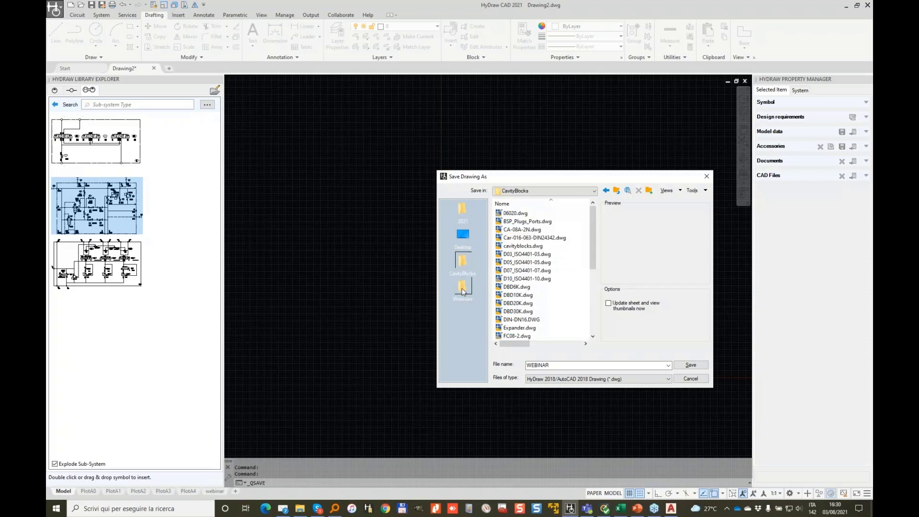
{"action": "left_click", "coordinate": [463, 211]}
- Use the Webinars shortcut to reach the HyDraw CAD folder and save the drawing there as WEBINAR
{"action": "left_click", "coordinate": [462, 286]}
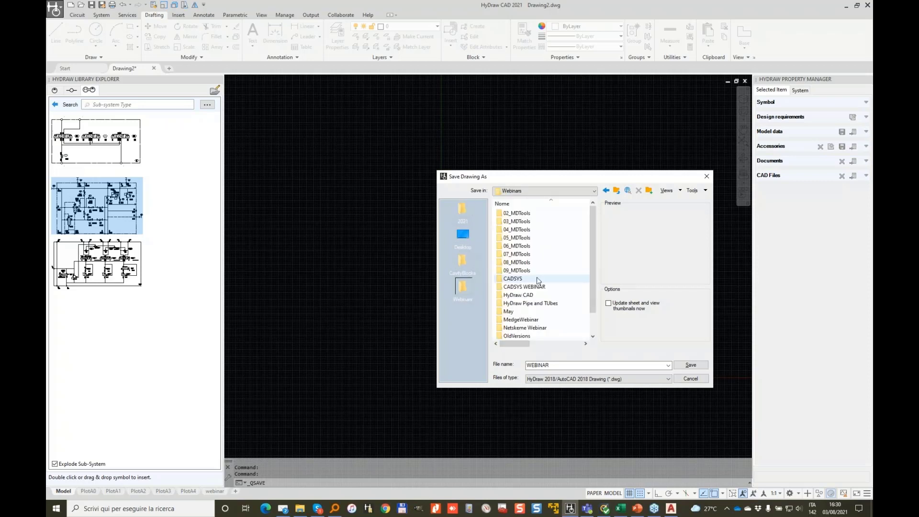
{"action": "double_click", "coordinate": [527, 303]}
{"action": "left_click", "coordinate": [552, 366]}
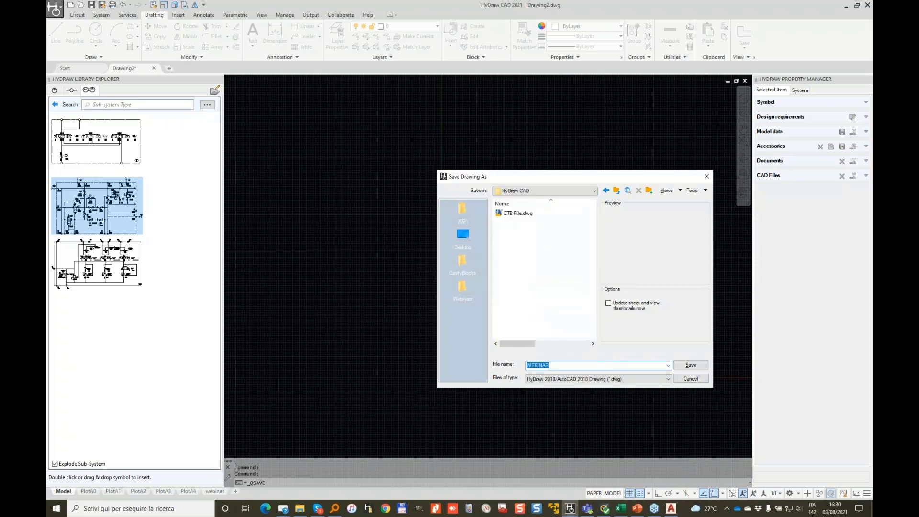
{"action": "left_click", "coordinate": [691, 365]}
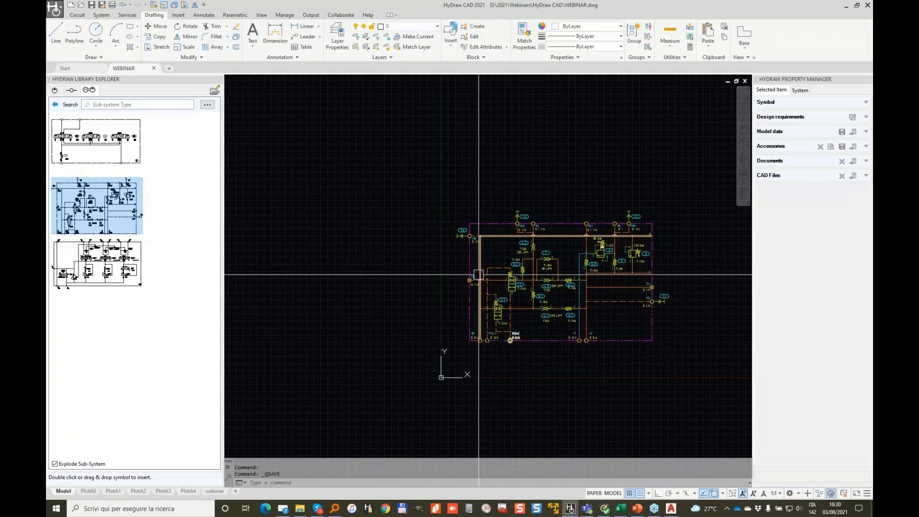
- Close the WEBINAR drawing, discarding the unsaved changes
{"action": "middle_click_drag", "start_coordinate": [639, 301], "coordinate": [510, 279]}
{"action": "scroll", "coordinate": [405, 275], "scroll_direction": "up", "scroll_amount": 2}
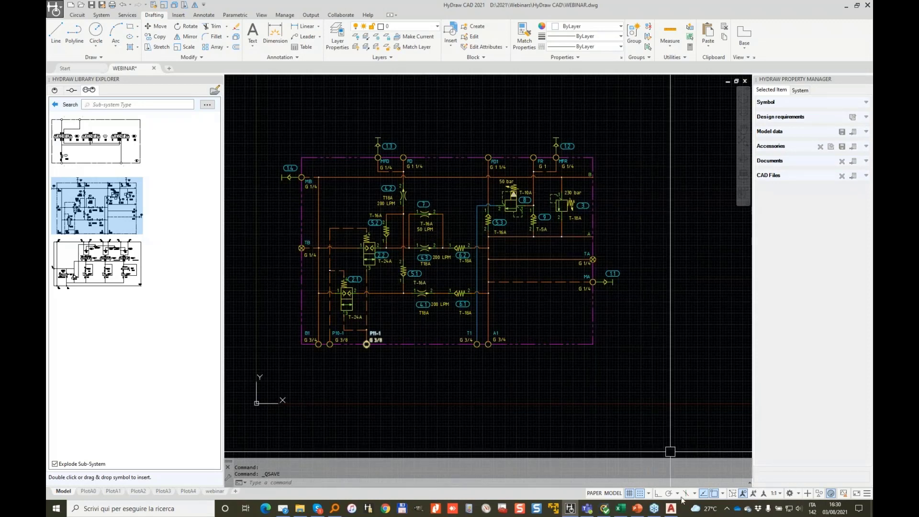
{"action": "left_click", "coordinate": [155, 69]}
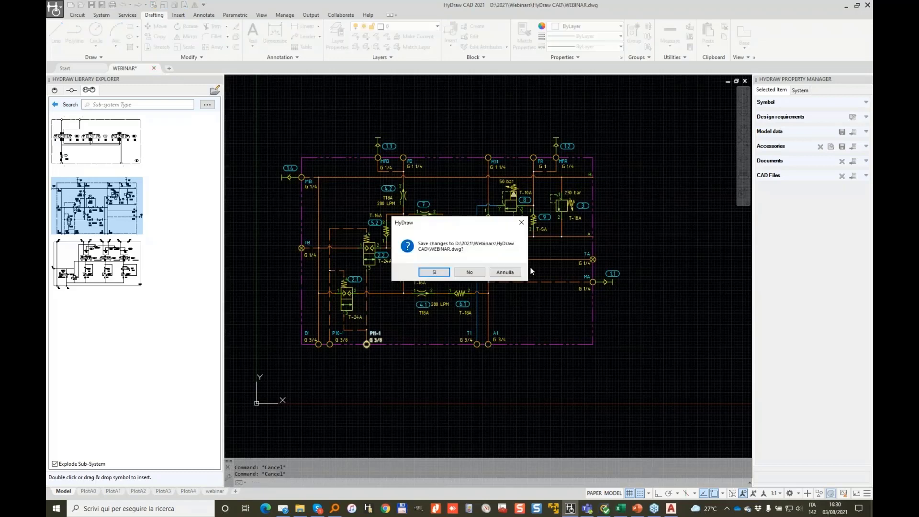
{"action": "left_click", "coordinate": [472, 275]}
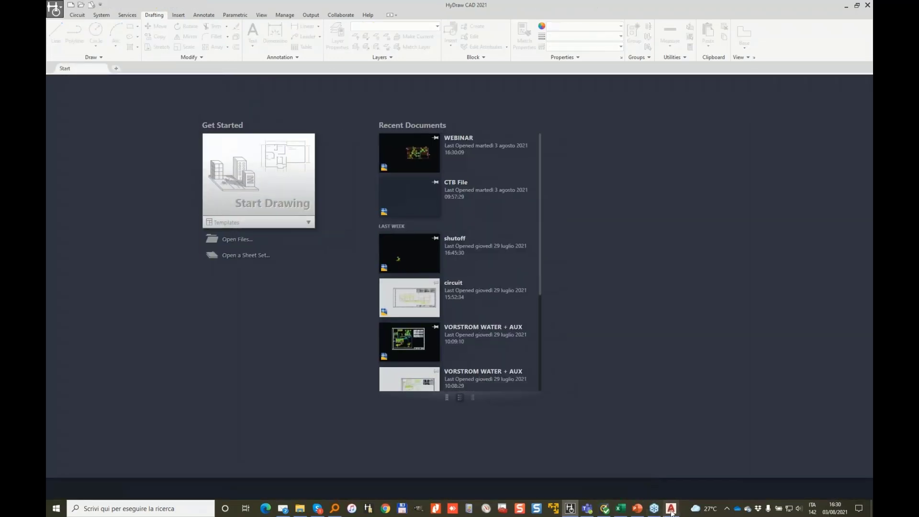
- Switch to AutoCAD 2022 and open WEBINAR.dwg from the HyDraw CAD folder inside Webinars
{"action": "left_click", "coordinate": [671, 509]}
{"action": "left_click", "coordinate": [83, 8]}
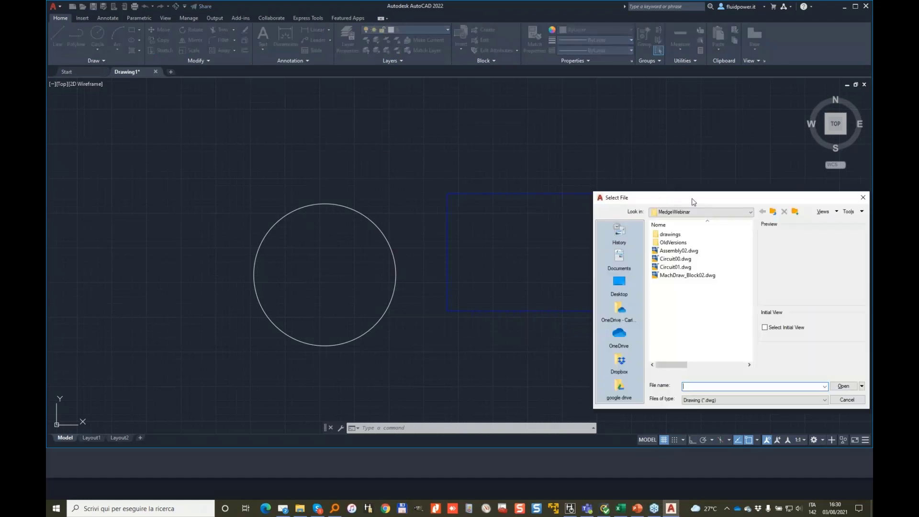
{"action": "left_click_drag", "start_coordinate": [694, 201], "coordinate": [515, 165]}
{"action": "left_click", "coordinate": [594, 175]}
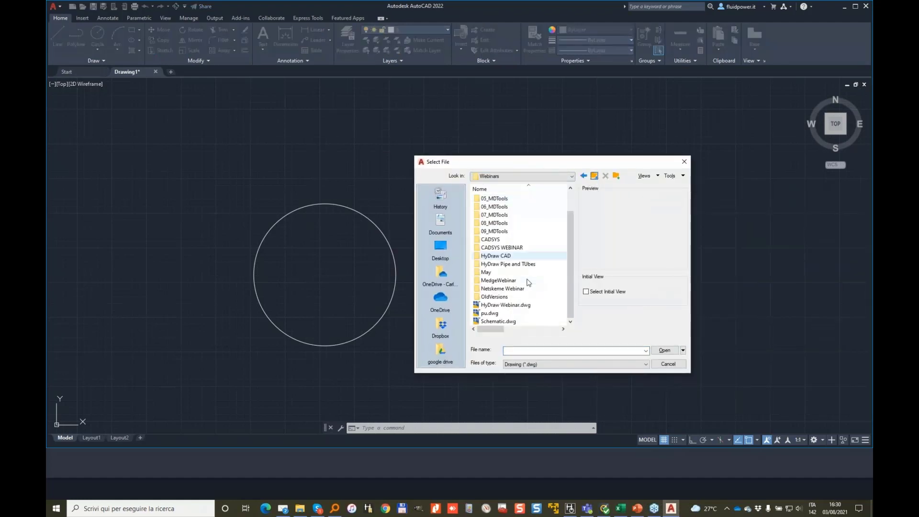
{"action": "double_click", "coordinate": [536, 256]}
{"action": "double_click", "coordinate": [496, 208]}
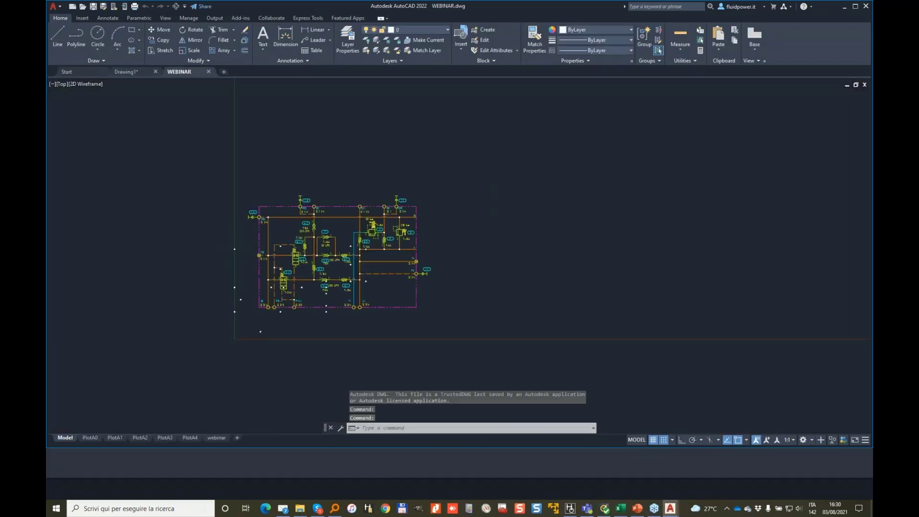
- Erase the stray points outside the left edge of the circuit
{"action": "scroll", "coordinate": [239, 243], "scroll_direction": "up", "scroll_amount": 3}
{"action": "scroll", "coordinate": [278, 257], "scroll_direction": "up", "scroll_amount": 2}
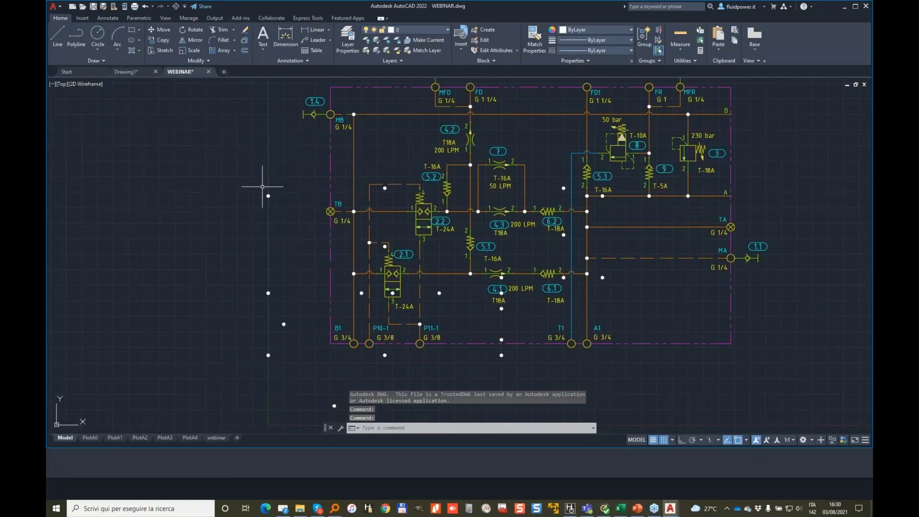
{"action": "key", "text": "Escape"}
{"action": "key", "text": "Escape"}
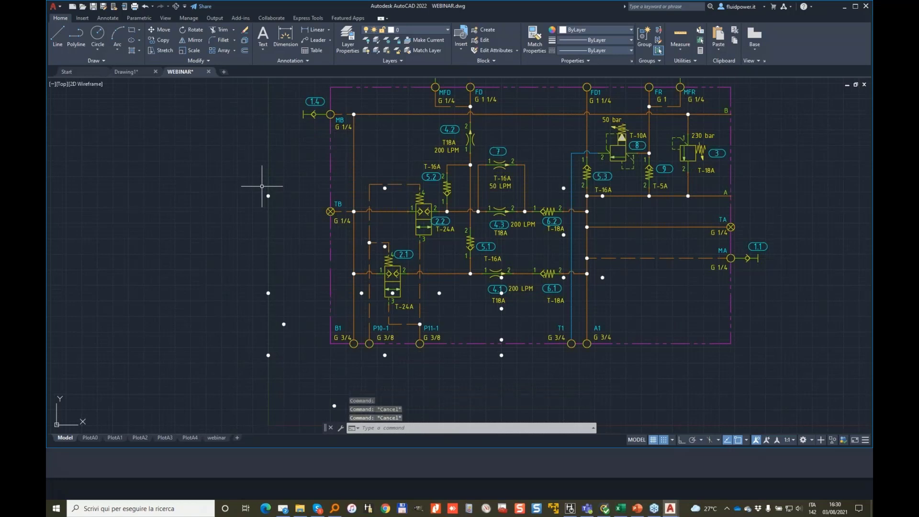
{"action": "left_click", "coordinate": [235, 169]}
{"action": "left_click", "coordinate": [315, 426]}
{"action": "key", "text": "Delete"}
- Erase the stray points below the circuit's lower boundary, and close the WEBINAR drawing without saving
{"action": "middle_click_drag", "start_coordinate": [352, 338], "coordinate": [349, 251]}
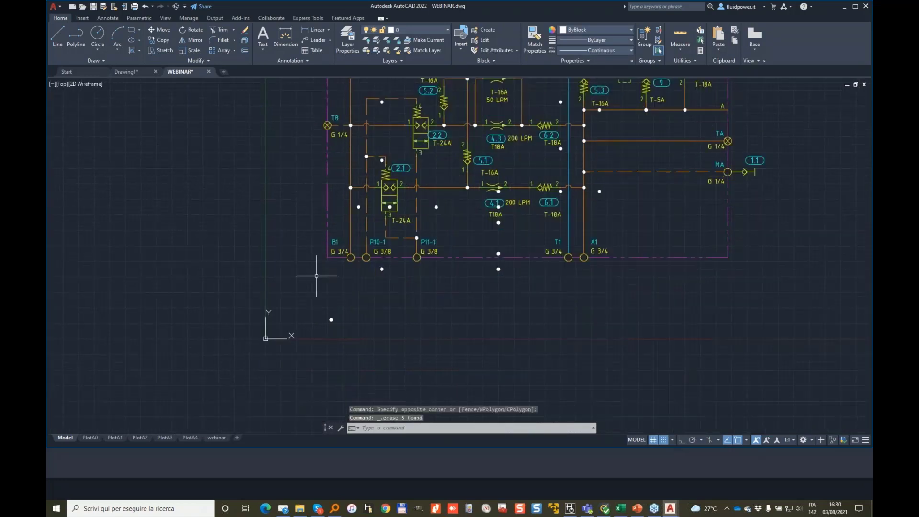
{"action": "left_click", "coordinate": [304, 263]}
{"action": "left_click", "coordinate": [529, 328]}
{"action": "key", "text": "Delete"}
{"action": "left_click", "coordinate": [427, 194]}
{"action": "key", "text": "Escape"}
{"action": "scroll", "coordinate": [460, 199], "scroll_direction": "down", "scroll_amount": 2}
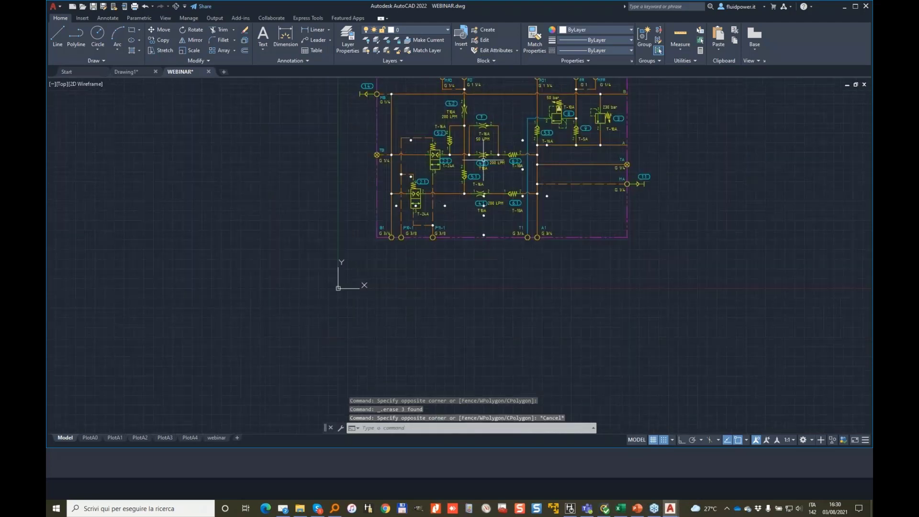
{"action": "left_click", "coordinate": [209, 72]}
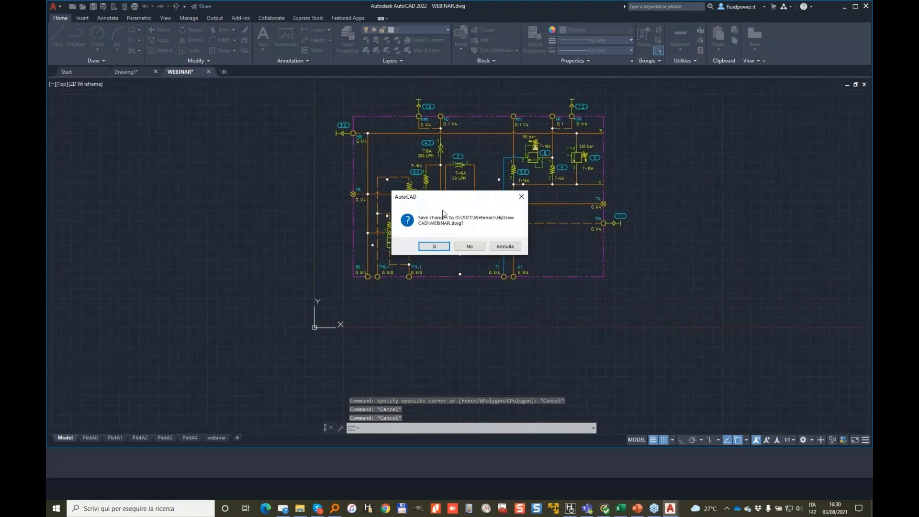
{"action": "left_click", "coordinate": [478, 247]}
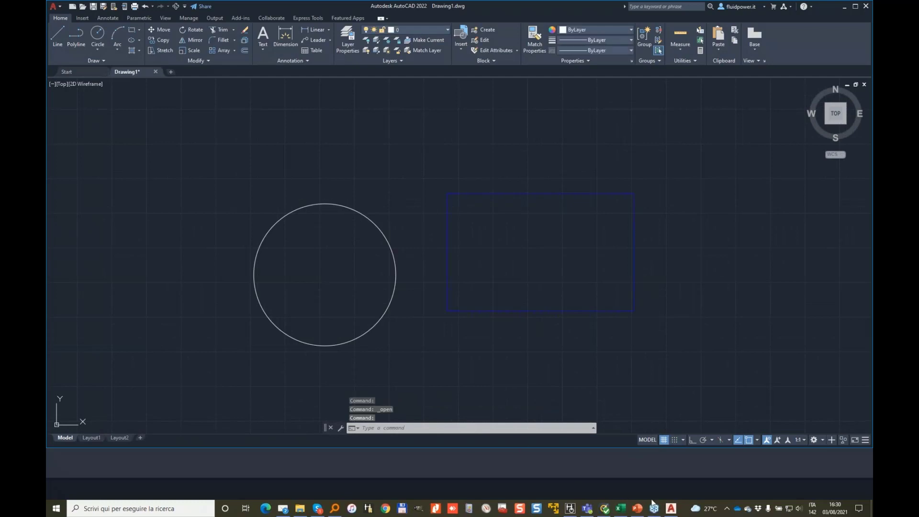
- Reopen WEBINAR in HyDraw CAD and purge all checked unused items, including blocks and text styles
{"action": "left_click", "coordinate": [570, 509]}
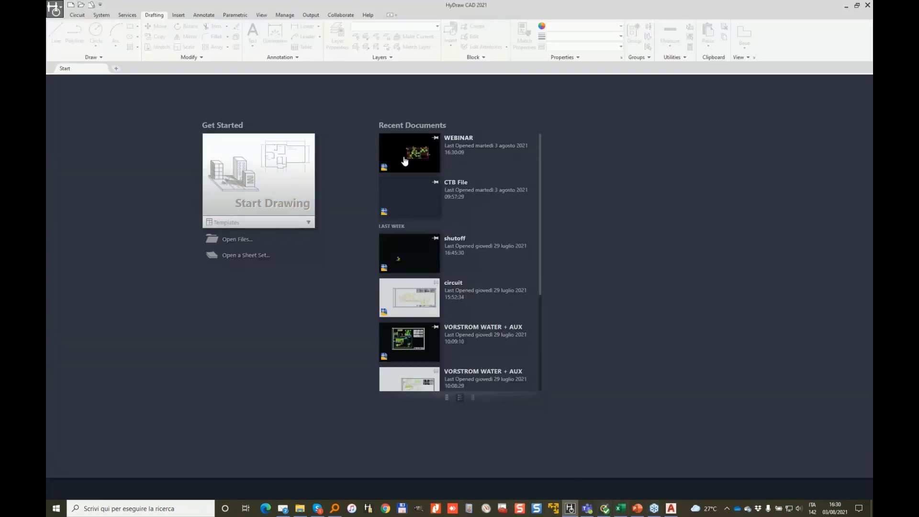
{"action": "left_click", "coordinate": [396, 143]}
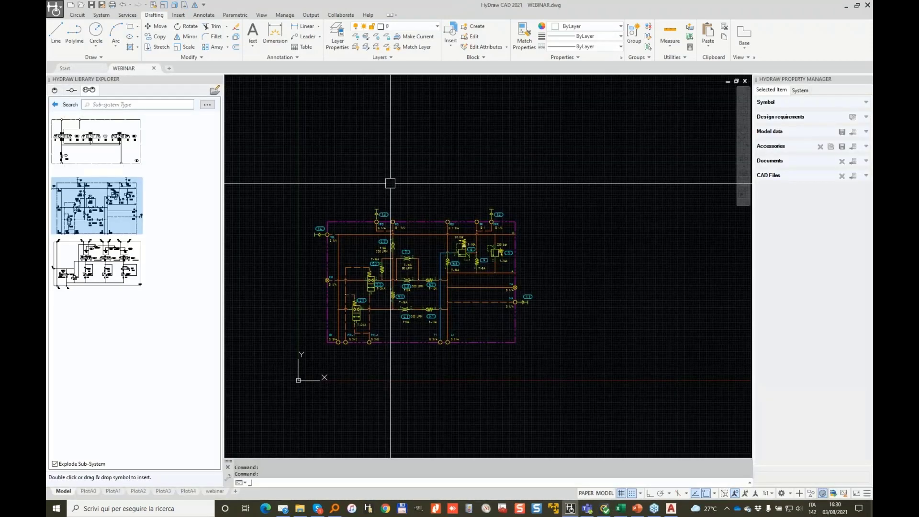
{"action": "type", "text": "pu"}
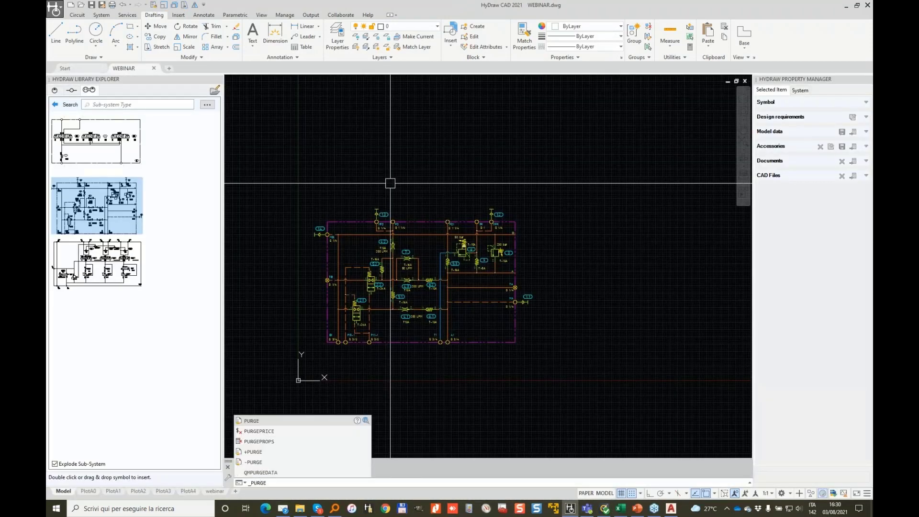
{"action": "left_click", "coordinate": [274, 421]}
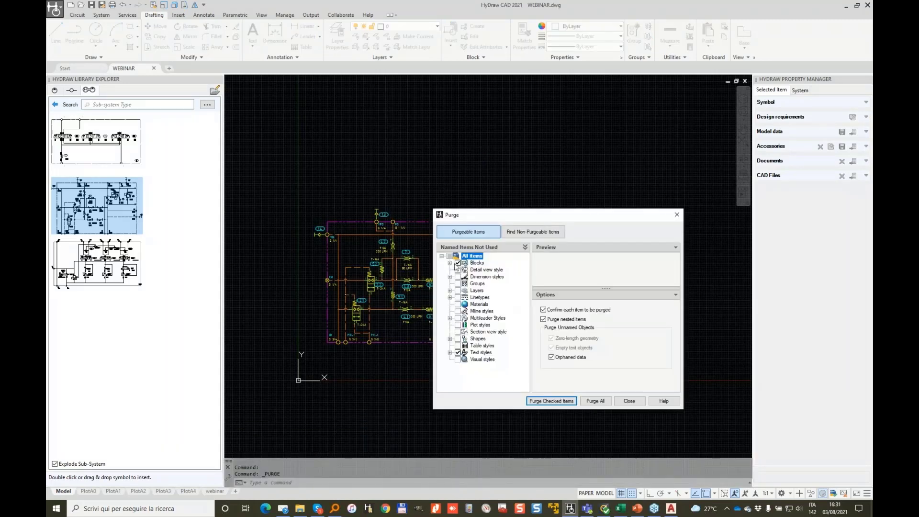
{"action": "left_click", "coordinate": [555, 401]}
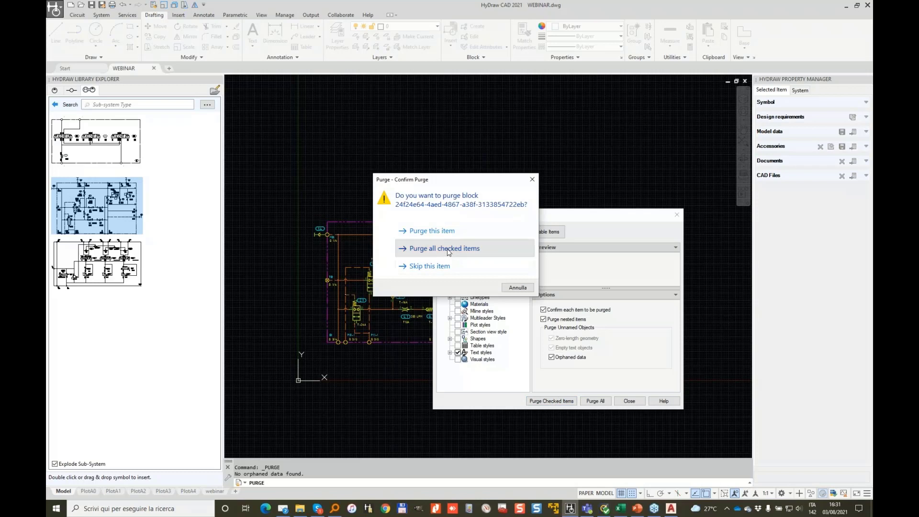
{"action": "left_click", "coordinate": [428, 247]}
{"action": "left_click", "coordinate": [628, 399]}
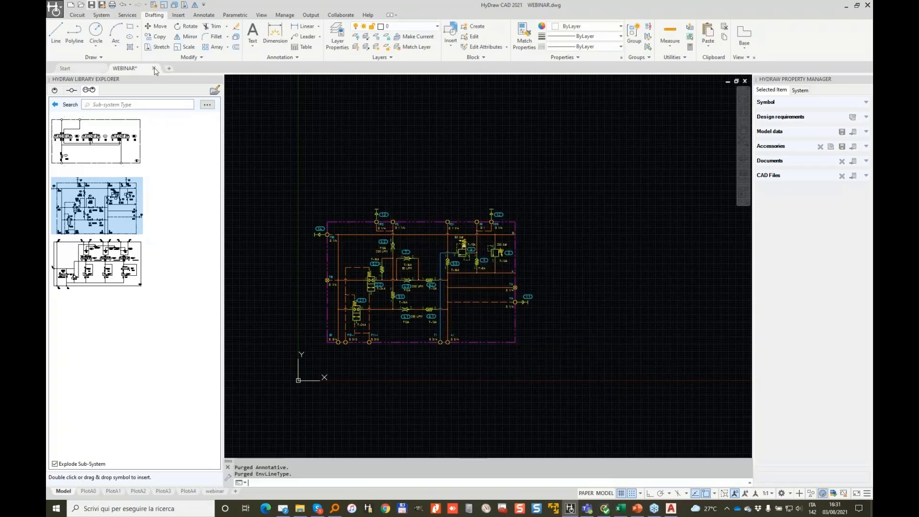
- Save and close the WEBINAR drawing, and open WEBINAR.dwg in AutoCAD 2022
{"action": "key", "text": "ctrl+s"}
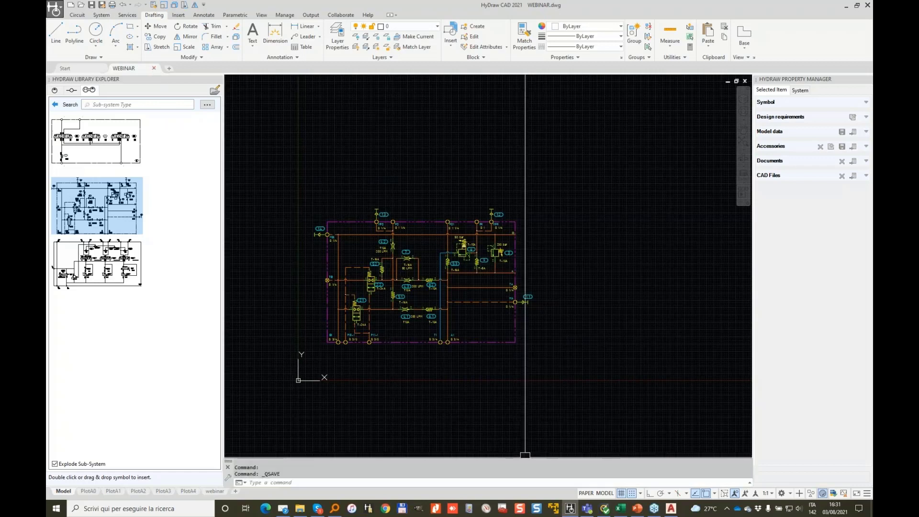
{"action": "left_click", "coordinate": [153, 68]}
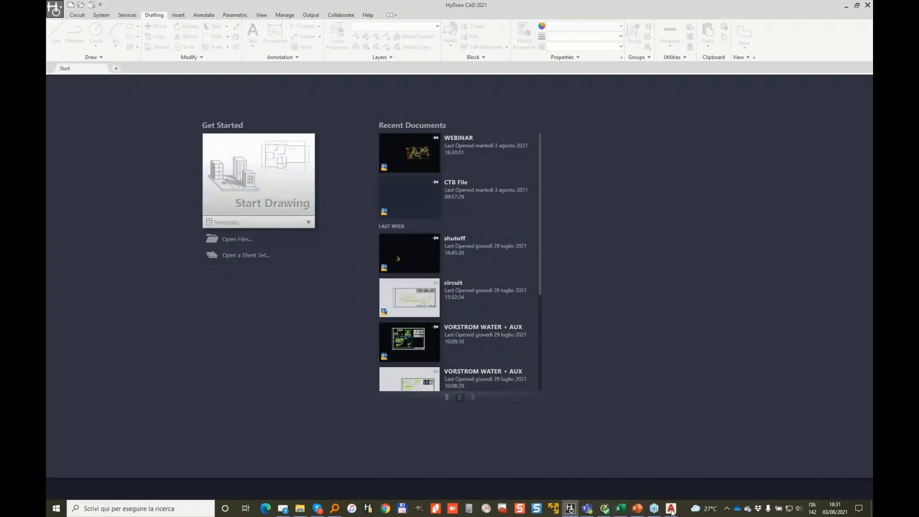
{"action": "left_click", "coordinate": [671, 509]}
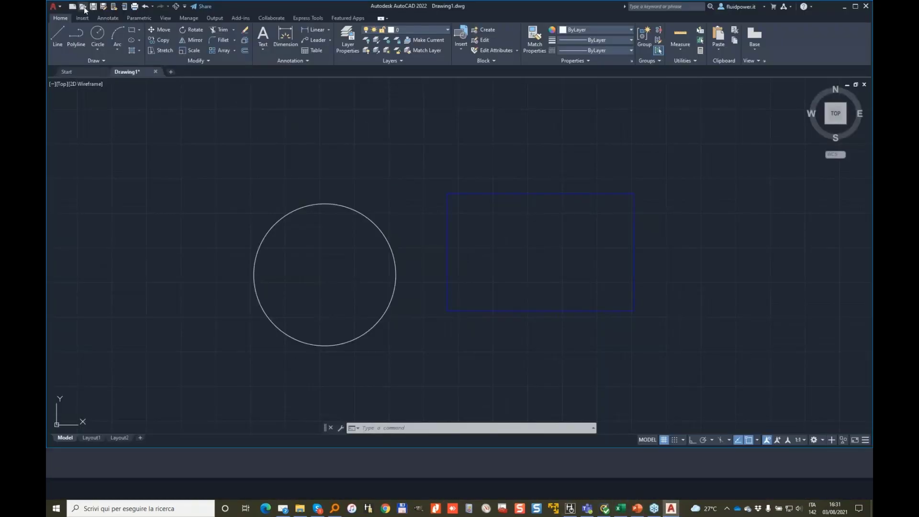
{"action": "key", "text": "ctrl+o"}
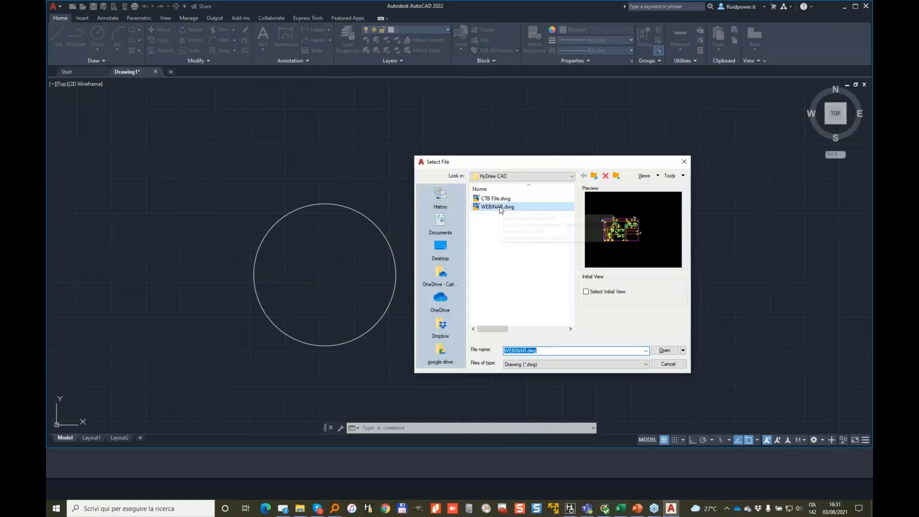
{"action": "double_click", "coordinate": [500, 209]}
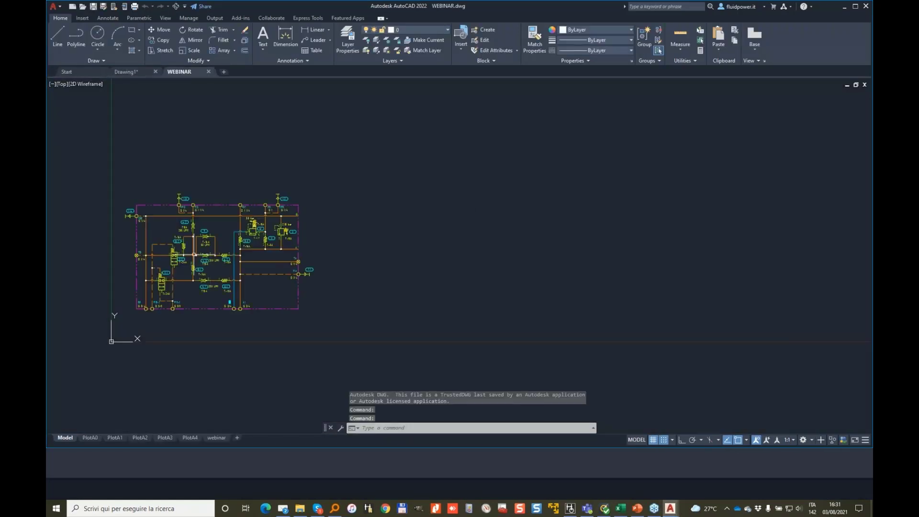
- Start a plot of the model and preview the circuit with the current plot settings
{"action": "scroll", "coordinate": [445, 191], "scroll_direction": "up", "scroll_amount": 5}
{"action": "scroll", "coordinate": [445, 192], "scroll_direction": "down", "scroll_amount": 2}
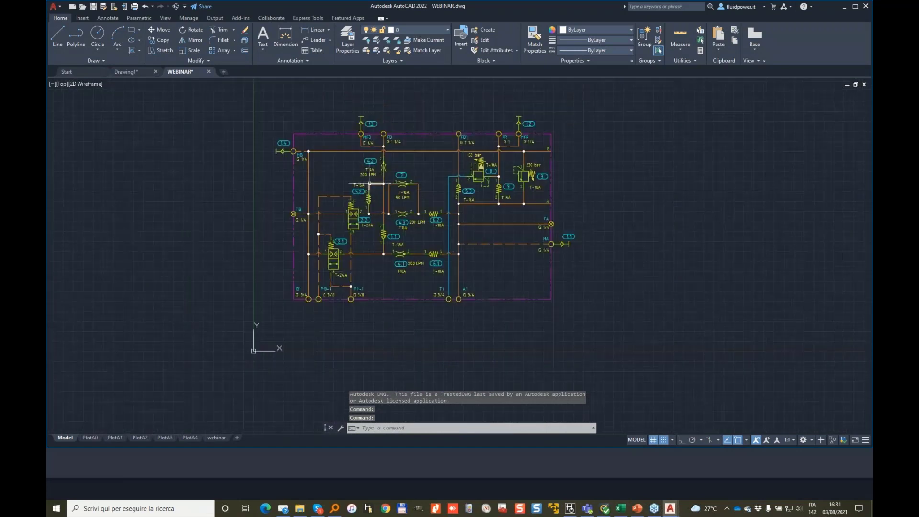
{"action": "scroll", "coordinate": [445, 191], "scroll_direction": "up", "scroll_amount": 1}
{"action": "type", "text": "plot"}
{"action": "key", "text": "Return"}
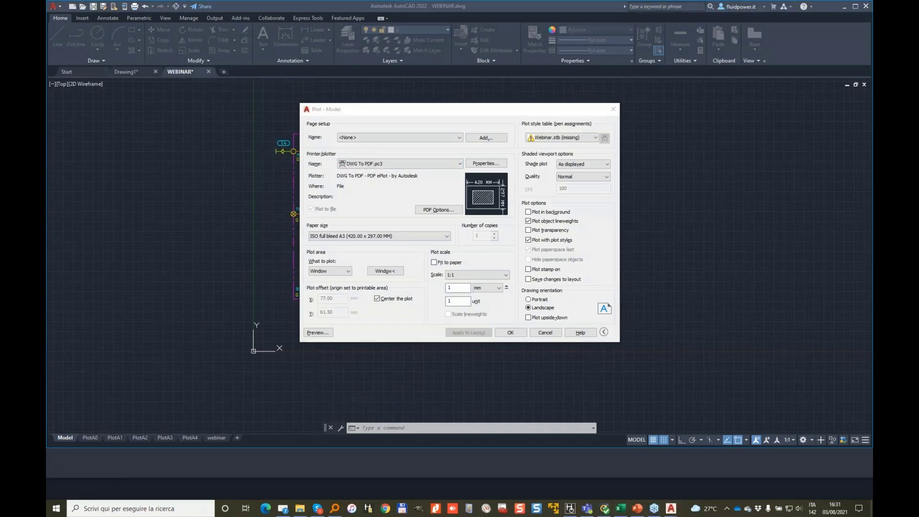
{"action": "mouse_move", "coordinate": [335, 137]}
{"action": "left_mouse_down"}
{"action": "mouse_move", "coordinate": [462, 188]}
{"action": "mouse_move", "coordinate": [338, 132]}
{"action": "left_mouse_up"}
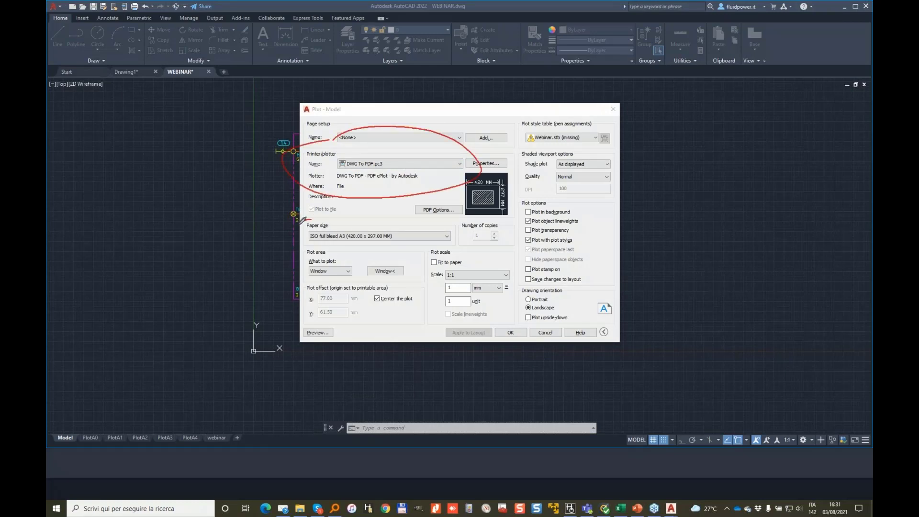
{"action": "mouse_move", "coordinate": [302, 220]}
{"action": "left_mouse_down"}
{"action": "mouse_move", "coordinate": [444, 203]}
{"action": "mouse_move", "coordinate": [336, 207]}
{"action": "left_mouse_up"}
{"action": "mouse_move", "coordinate": [308, 259]}
{"action": "left_mouse_down"}
{"action": "mouse_move", "coordinate": [310, 270]}
{"action": "mouse_move", "coordinate": [381, 247]}
{"action": "mouse_move", "coordinate": [321, 253]}
{"action": "left_mouse_up"}
{"action": "left_click", "coordinate": [323, 335]}
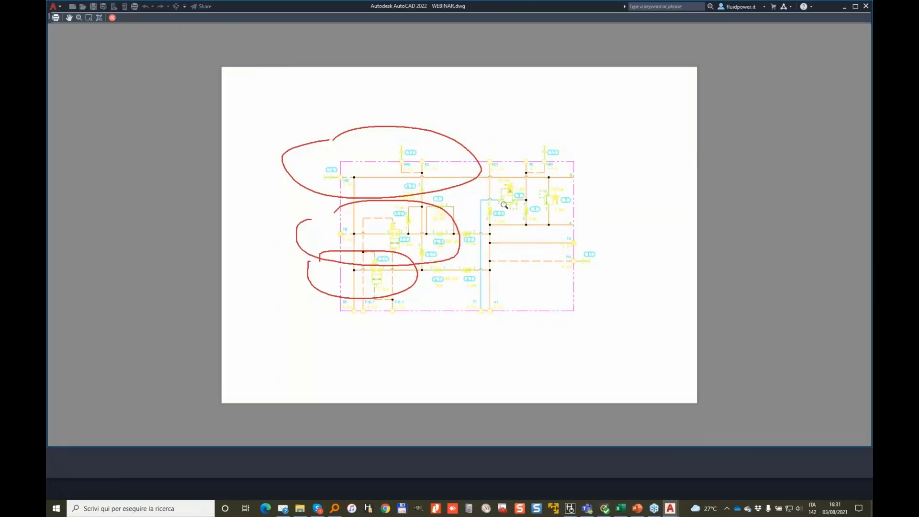
{"action": "key", "text": "Escape"}
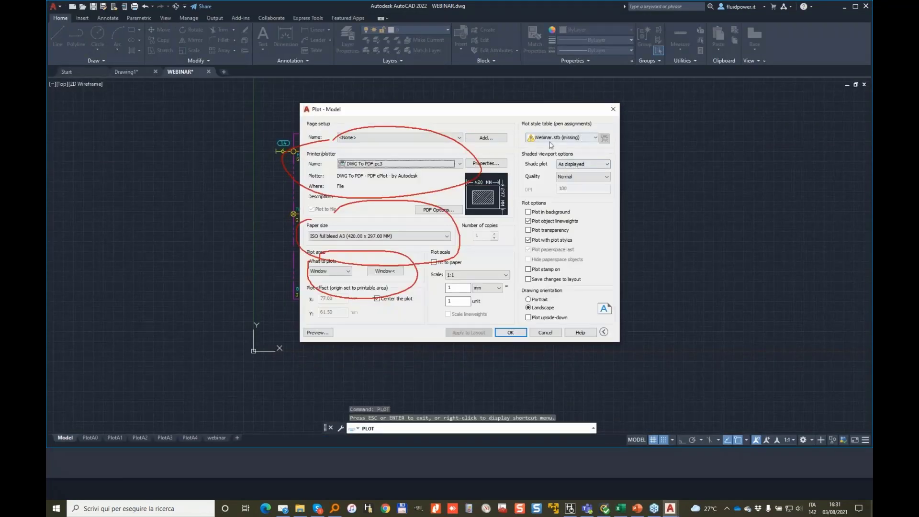
- Check which plot style tables are available for the plot, and cancel plotting
{"action": "left_click", "coordinate": [595, 138]}
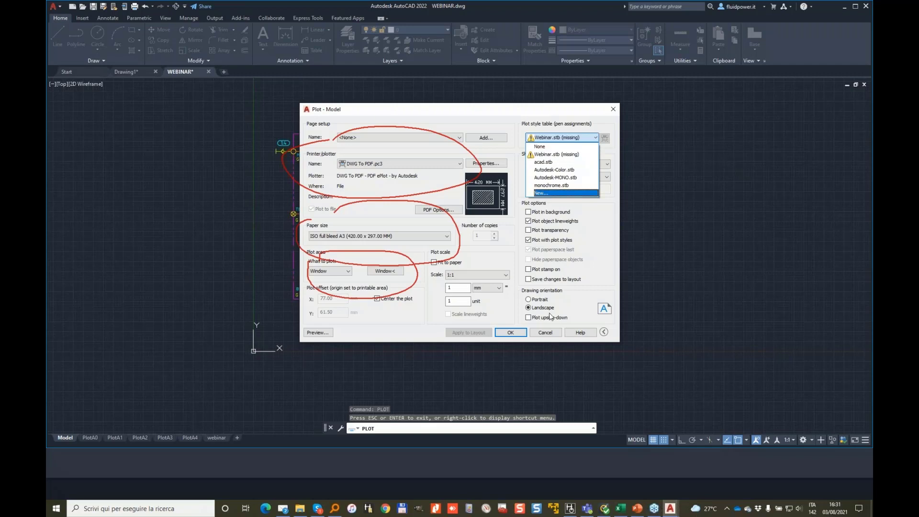
{"action": "left_click", "coordinate": [554, 333]}
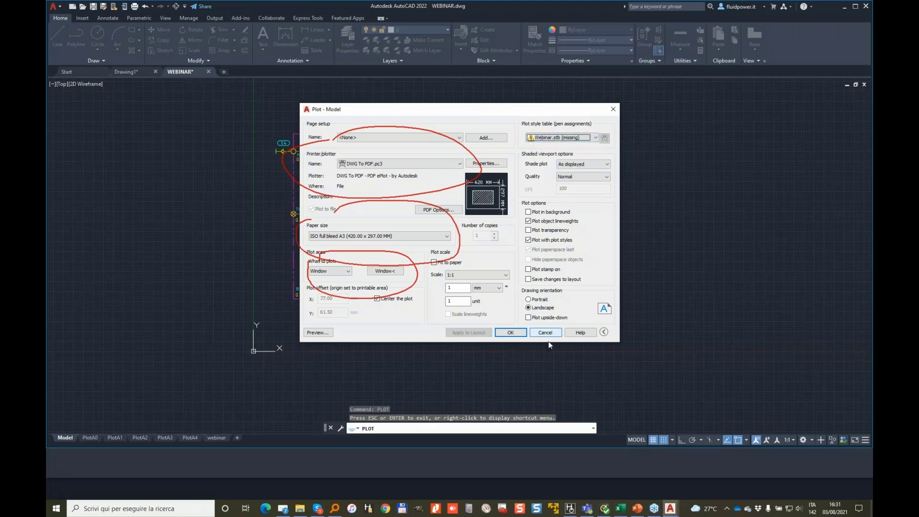
{"action": "left_click", "coordinate": [549, 334]}
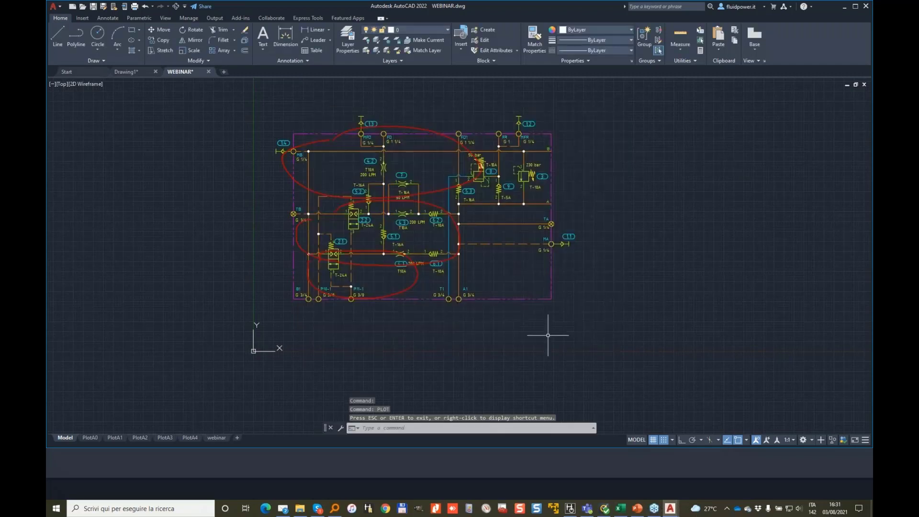
- Look up the plot and publish log file location in the program options, browse its folder, and leave without saving changes
{"action": "left_click", "coordinate": [59, 8]}
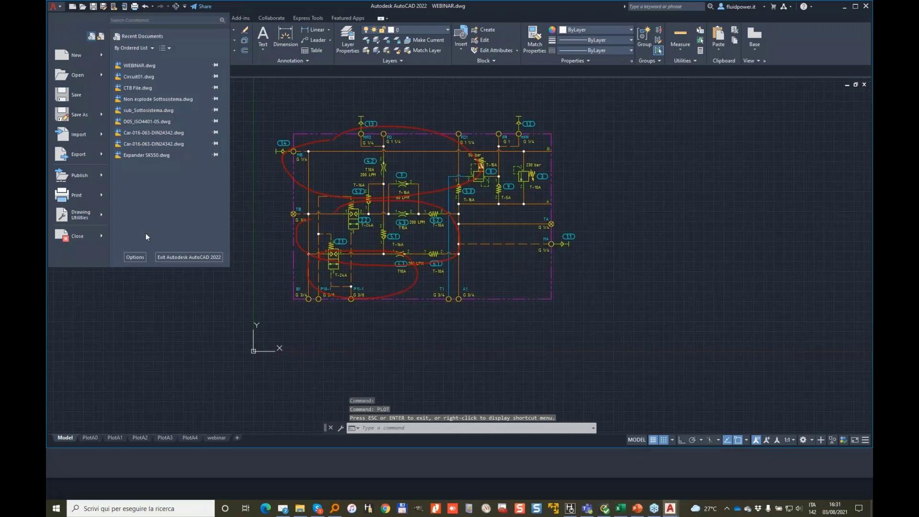
{"action": "left_click", "coordinate": [135, 258]}
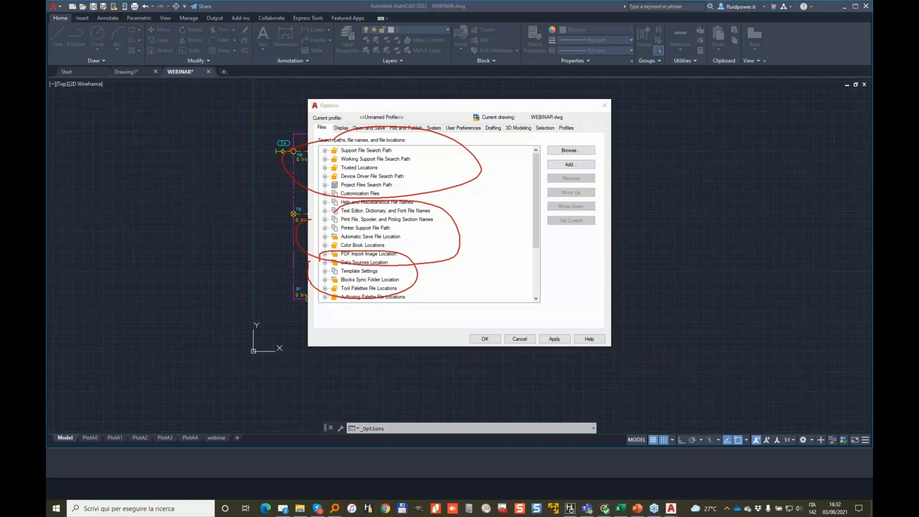
{"action": "key", "text": "Escape"}
{"action": "scroll", "coordinate": [319, 267], "scroll_direction": "down", "scroll_amount": 1}
{"action": "left_click", "coordinate": [325, 297]}
{"action": "scroll", "coordinate": [383, 243], "scroll_direction": "down", "scroll_amount": 2}
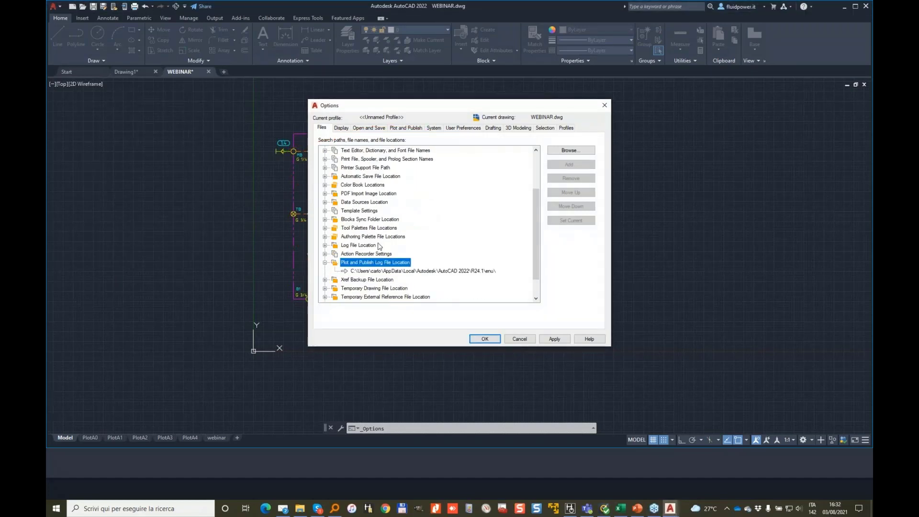
{"action": "left_click", "coordinate": [389, 246]}
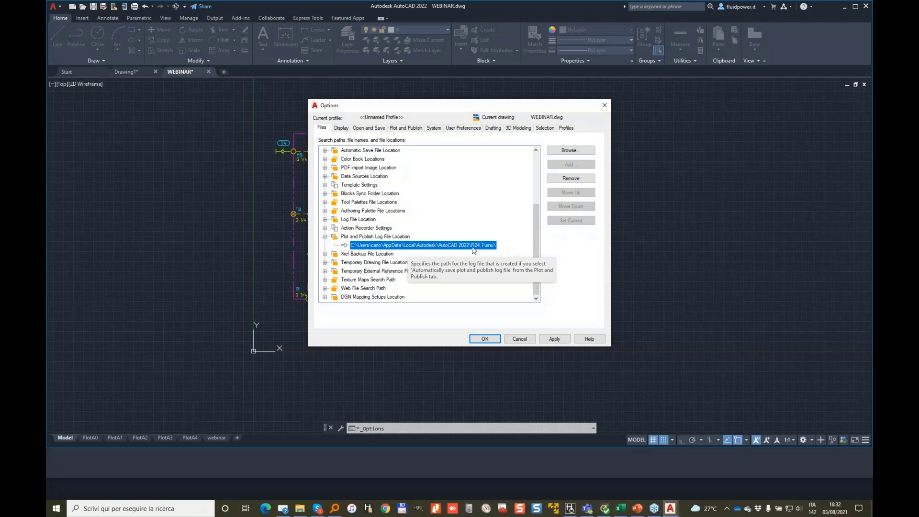
{"action": "left_click", "coordinate": [576, 149]}
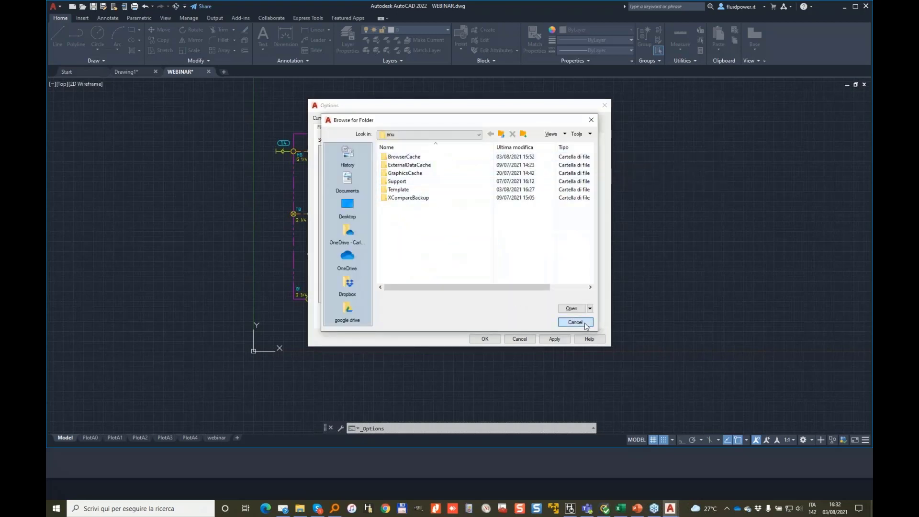
{"action": "left_click", "coordinate": [585, 323]}
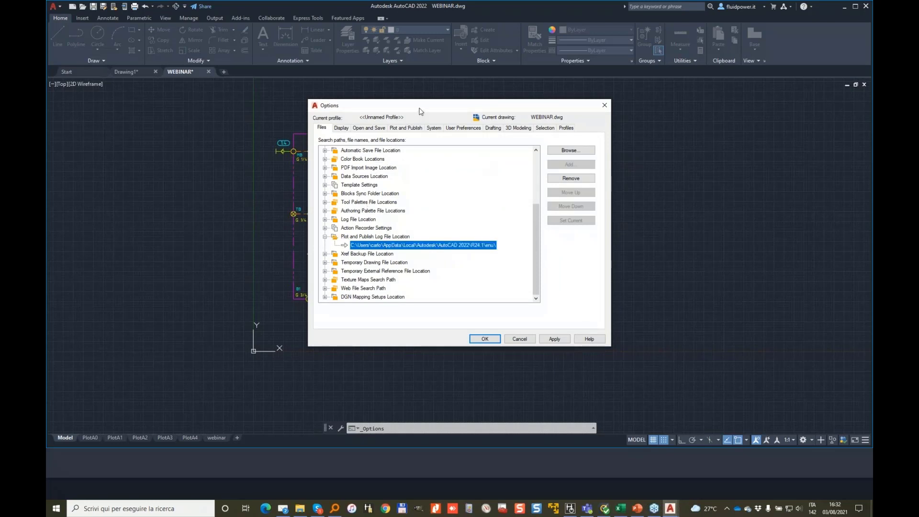
{"action": "left_click_drag", "start_coordinate": [428, 100], "coordinate": [427, 98]}
{"action": "left_click_drag", "start_coordinate": [535, 221], "coordinate": [331, 171]}
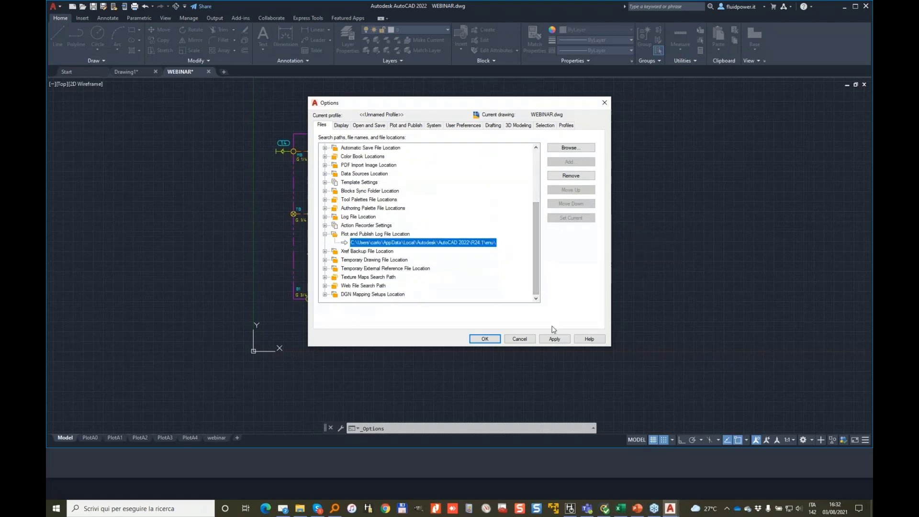
{"action": "left_click", "coordinate": [519, 338]}
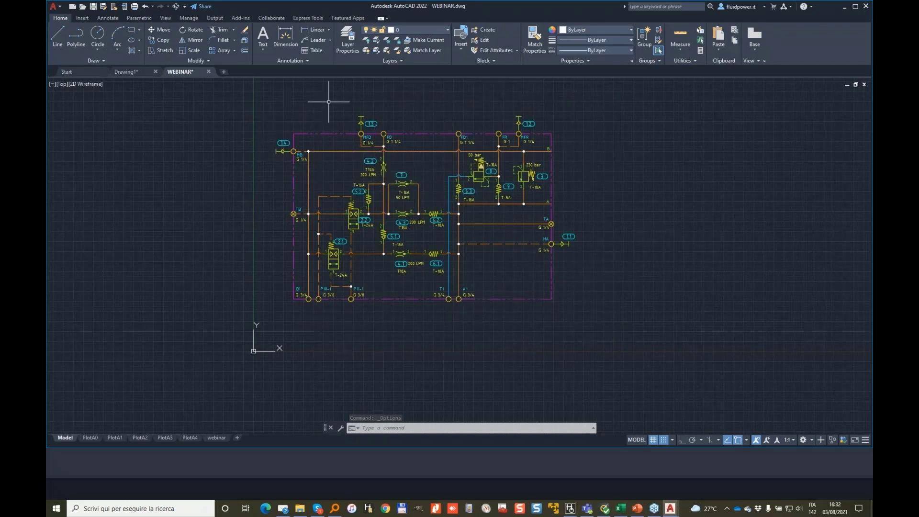
- Check the plot style table assigned in the model's plot settings, and close them without plotting
{"action": "type", "text": "plot"}
{"action": "key", "text": "Return"}
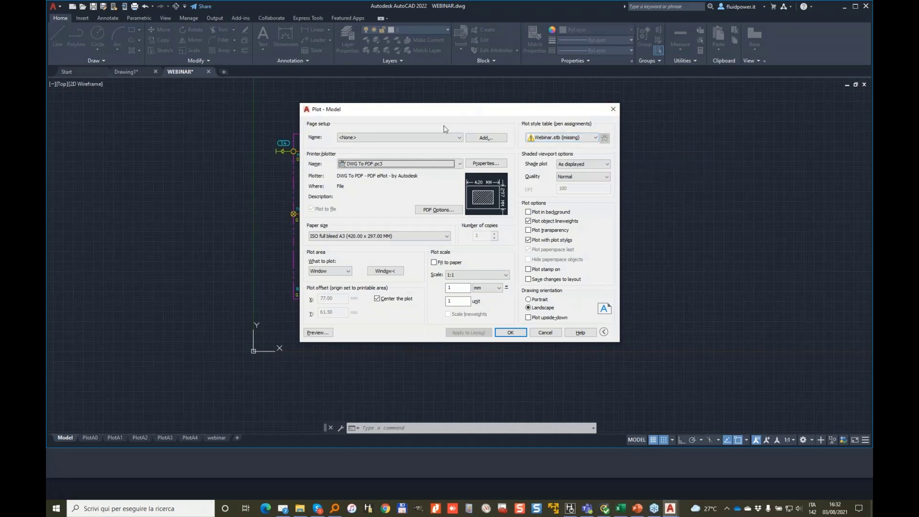
{"action": "left_click", "coordinate": [613, 109]}
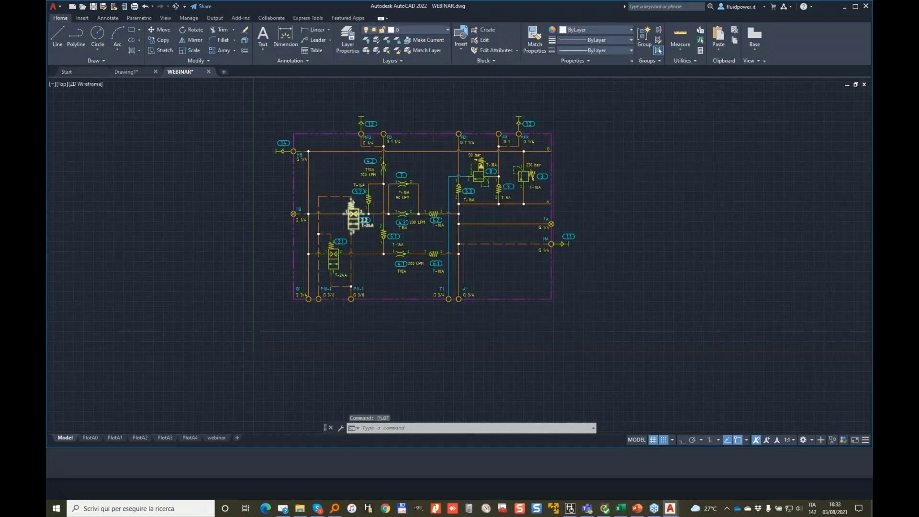
- Convert the drawing from named to color-dependent plot styles with the CONVERTPSTYLES command
{"action": "scroll", "coordinate": [375, 224], "scroll_direction": "up", "scroll_amount": 2}
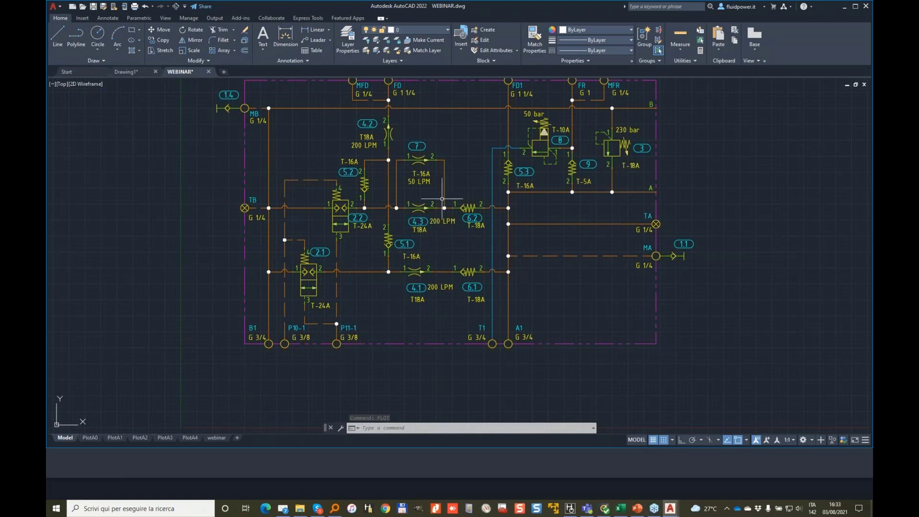
{"action": "type", "text": "convert"}
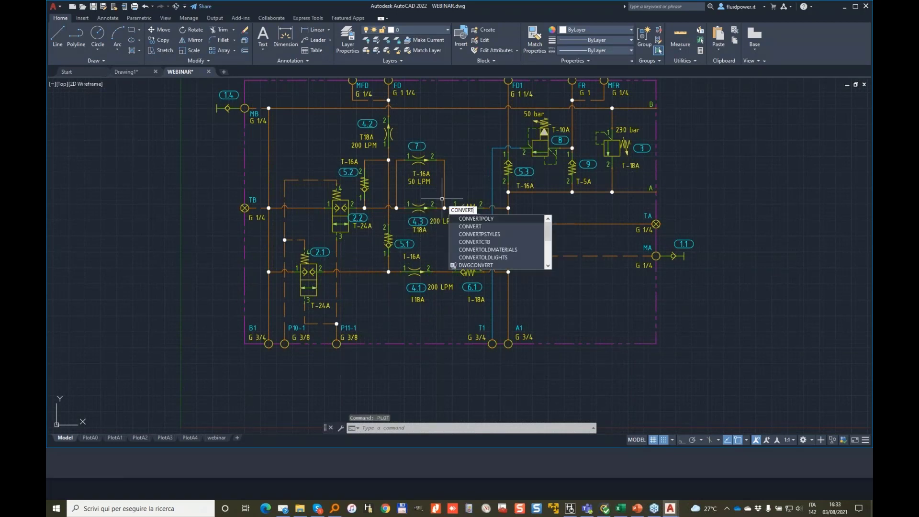
{"action": "key", "text": "Down"}
{"action": "key", "text": "Down"}
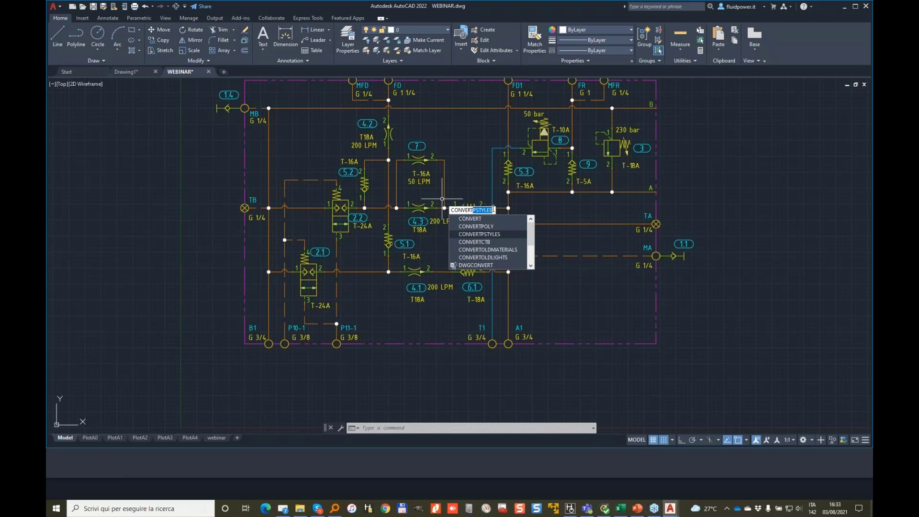
{"action": "key", "text": "Return"}
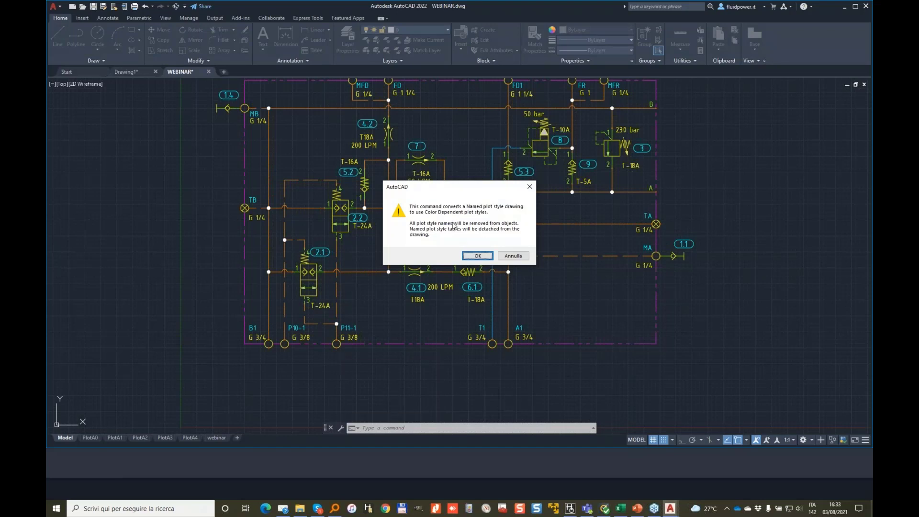
{"action": "left_click", "coordinate": [478, 256]}
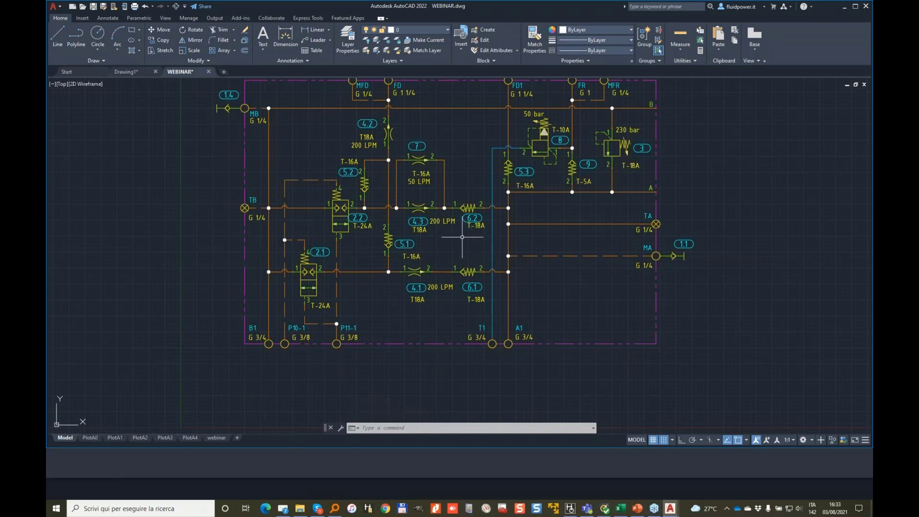
{"action": "type", "text": "CONVERTP"}
{"action": "key", "text": "Return"}
{"action": "key", "text": "Escape"}
{"action": "key", "text": "Escape"}
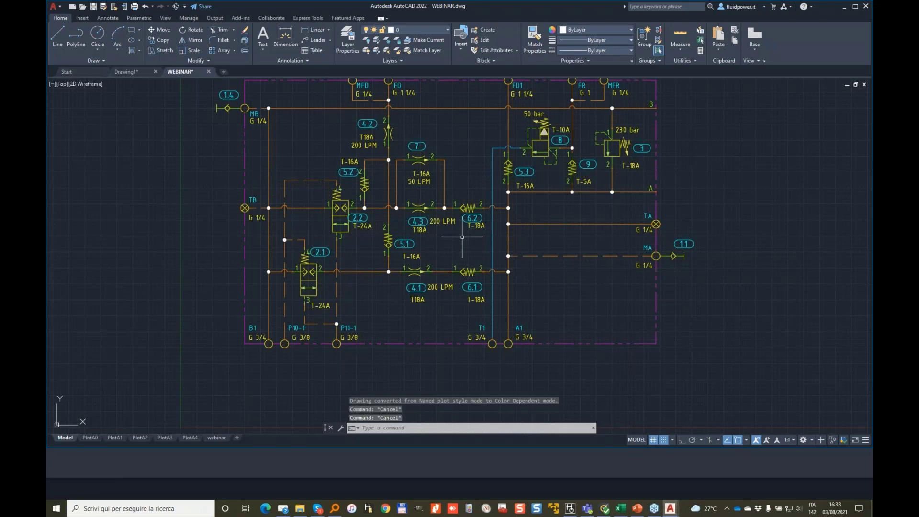
- Preview the model's plot with the monochrome.ctb plot style table, and cancel without plotting
{"action": "key", "text": "ctrl+p"}
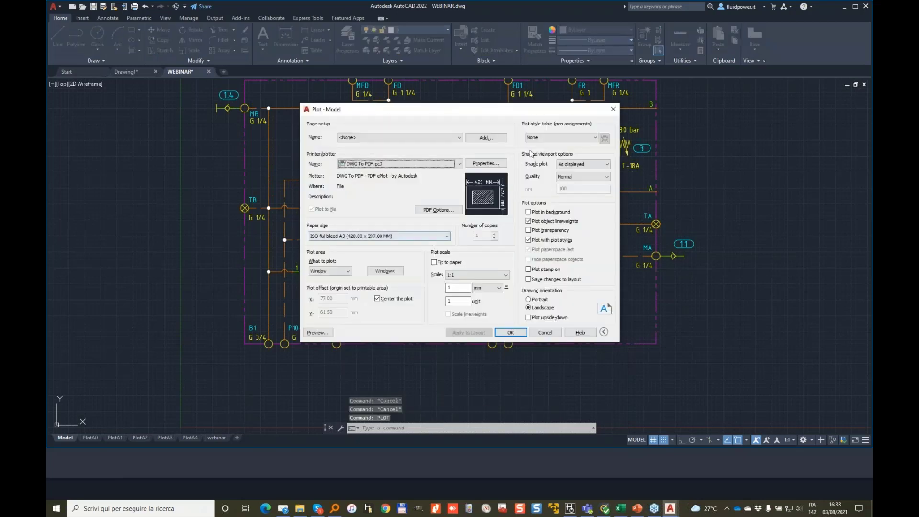
{"action": "left_click", "coordinate": [589, 137]}
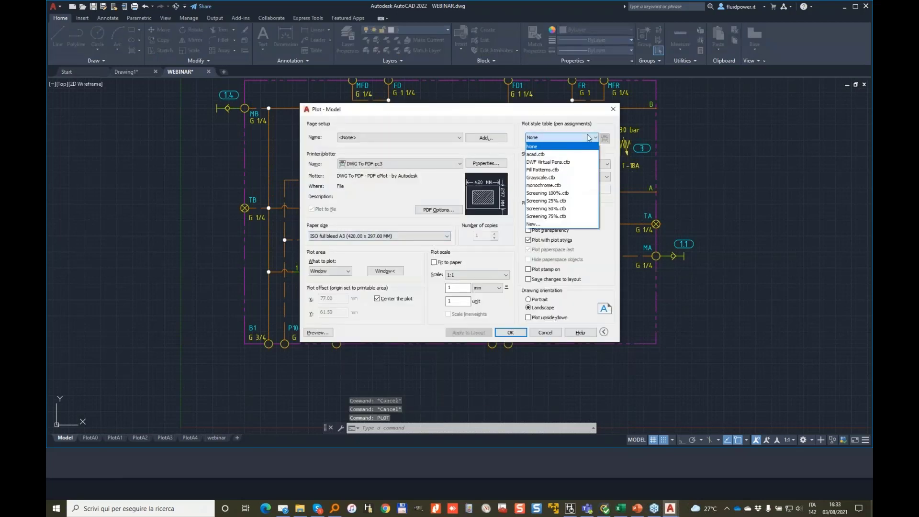
{"action": "left_click", "coordinate": [556, 186]}
{"action": "left_click", "coordinate": [474, 248]}
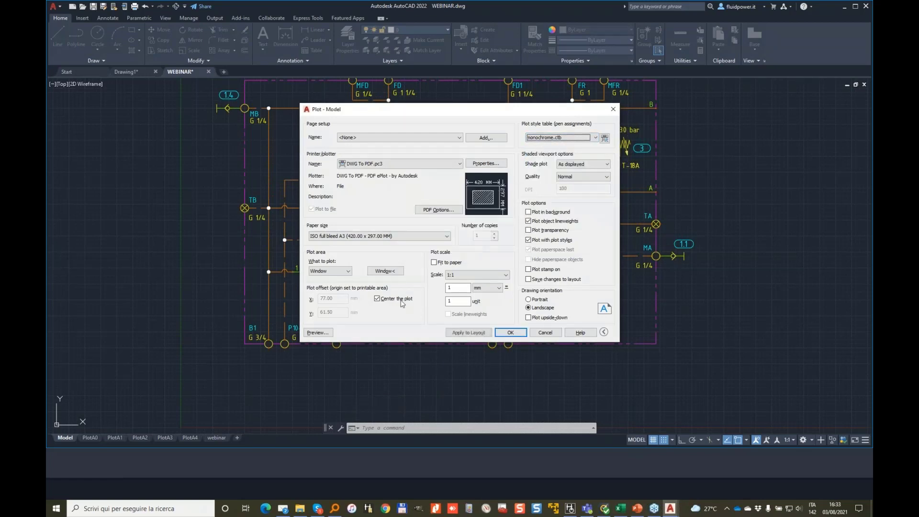
{"action": "left_click", "coordinate": [318, 332]}
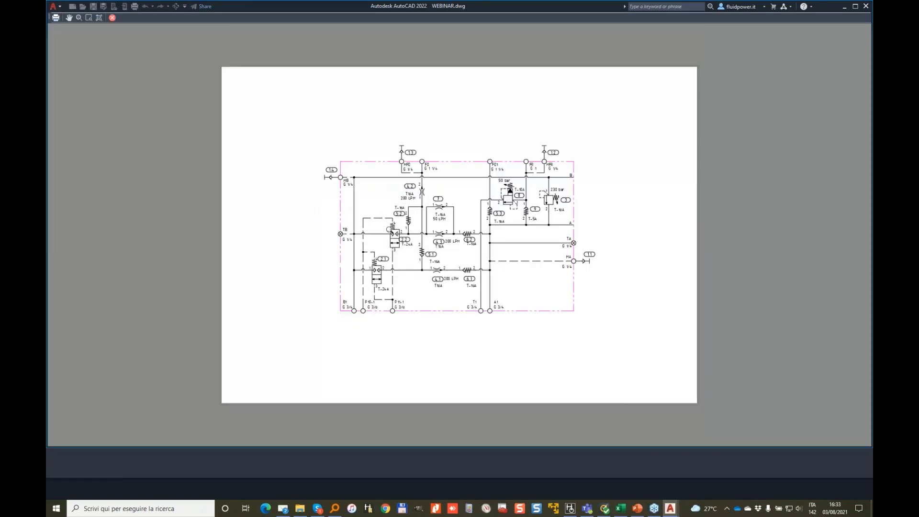
{"action": "scroll", "coordinate": [390, 230], "scroll_direction": "up", "scroll_amount": 2}
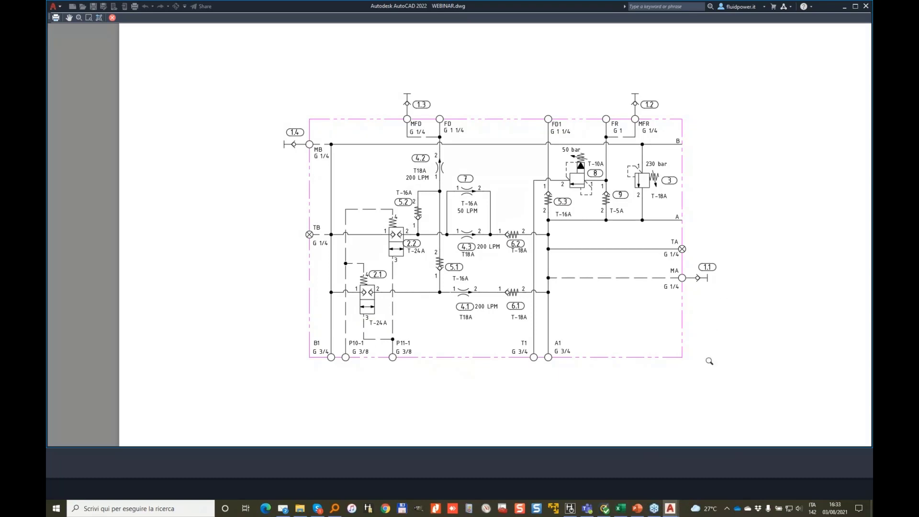
{"action": "key", "text": "Escape"}
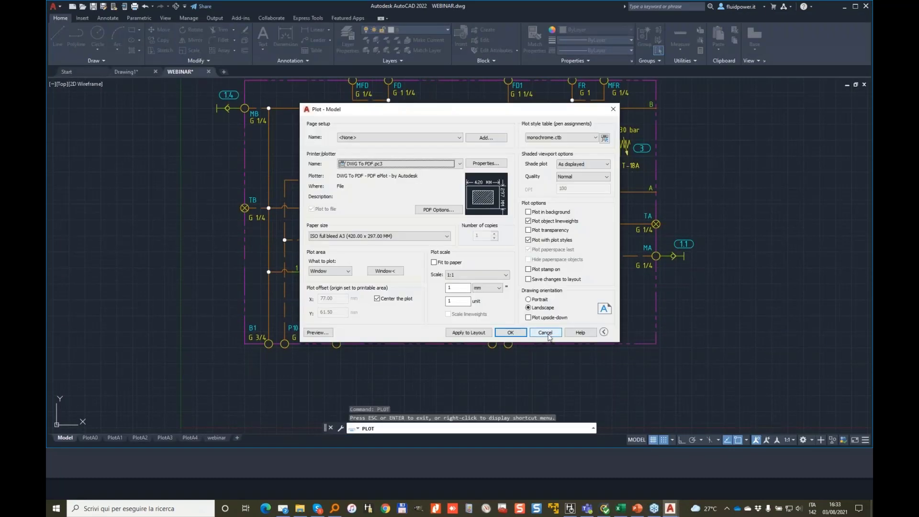
{"action": "left_click", "coordinate": [546, 333]}
- Show the properties of the magenta boundary line between MB and TB, and select all similar lines
{"action": "left_click", "coordinate": [251, 152]}
{"action": "left_click", "coordinate": [250, 152]}
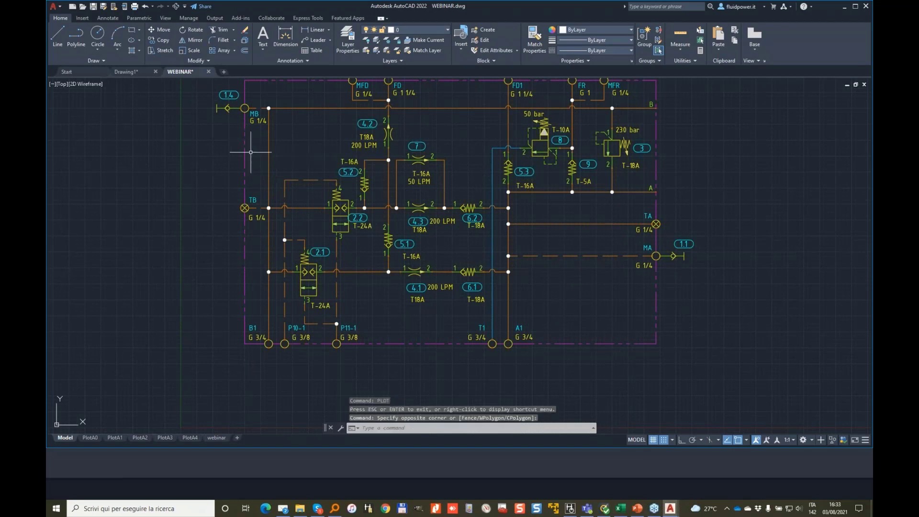
{"action": "left_click", "coordinate": [251, 152]}
{"action": "left_click", "coordinate": [242, 151]}
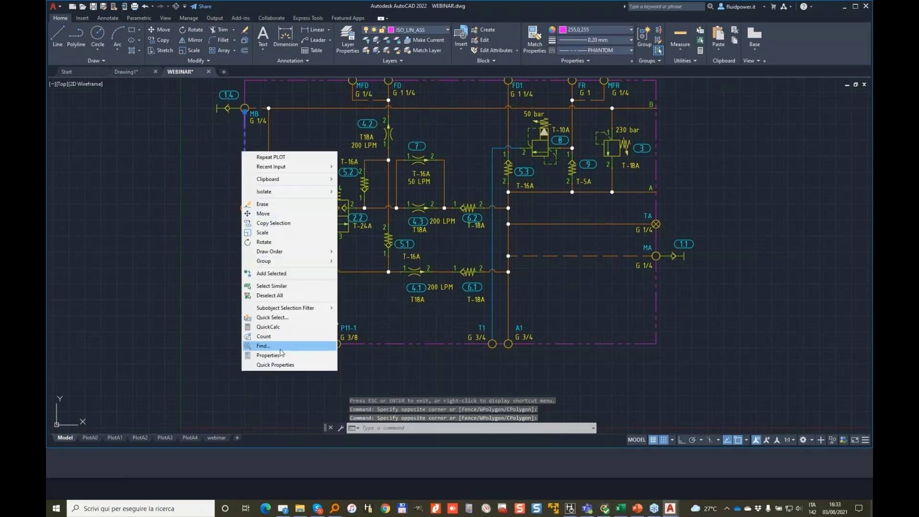
{"action": "left_click", "coordinate": [266, 355]}
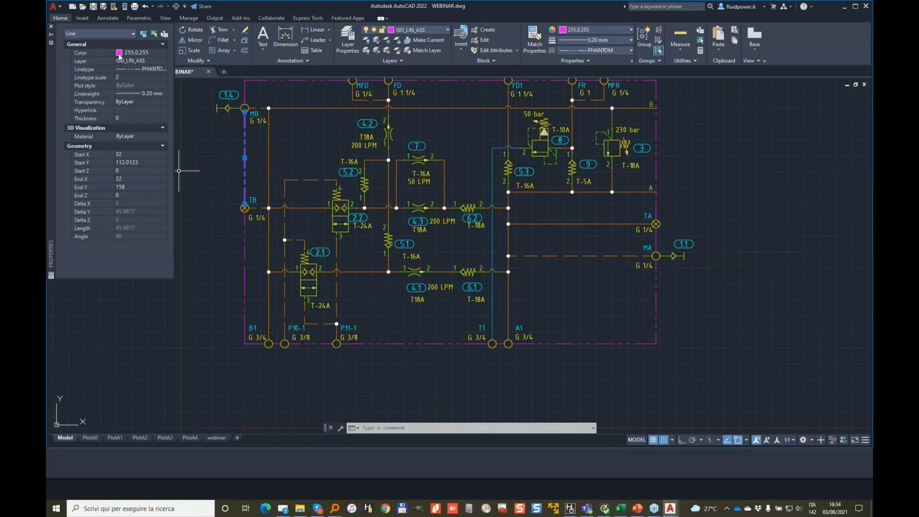
{"action": "right_click", "coordinate": [245, 147]}
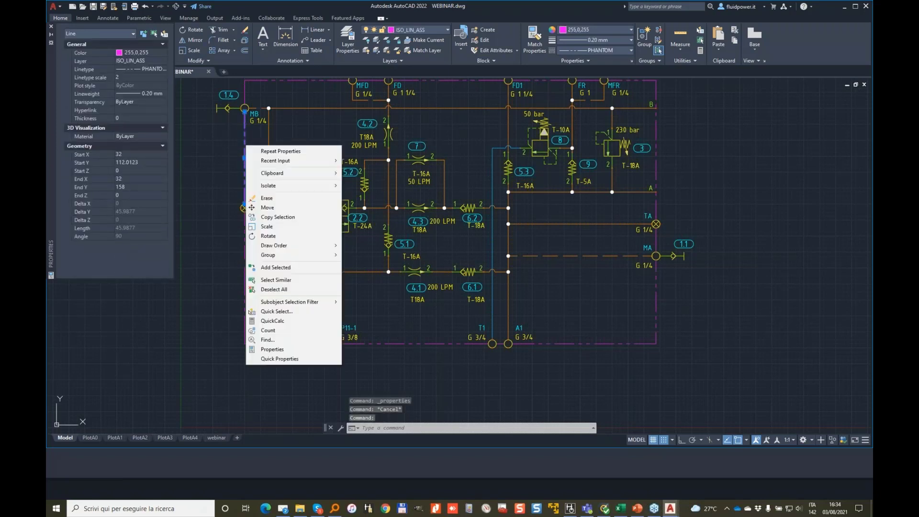
{"action": "left_click", "coordinate": [301, 280]}
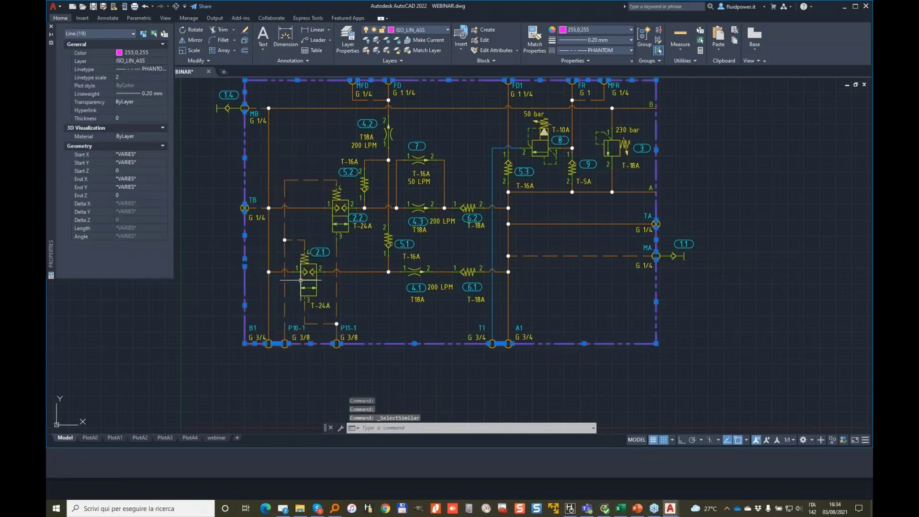
- Set the color of the selected magenta boundary lines to ByLayer and clear the selection
{"action": "left_click", "coordinate": [628, 30]}
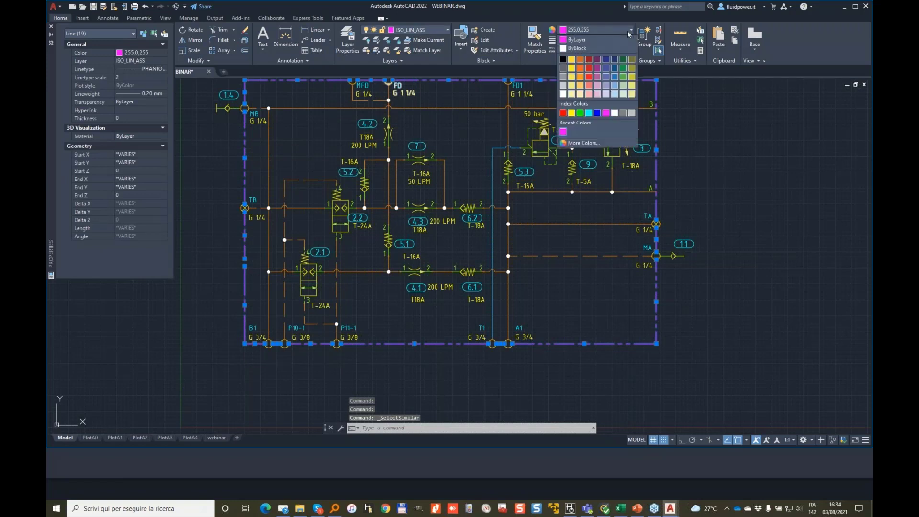
{"action": "left_click", "coordinate": [597, 39]}
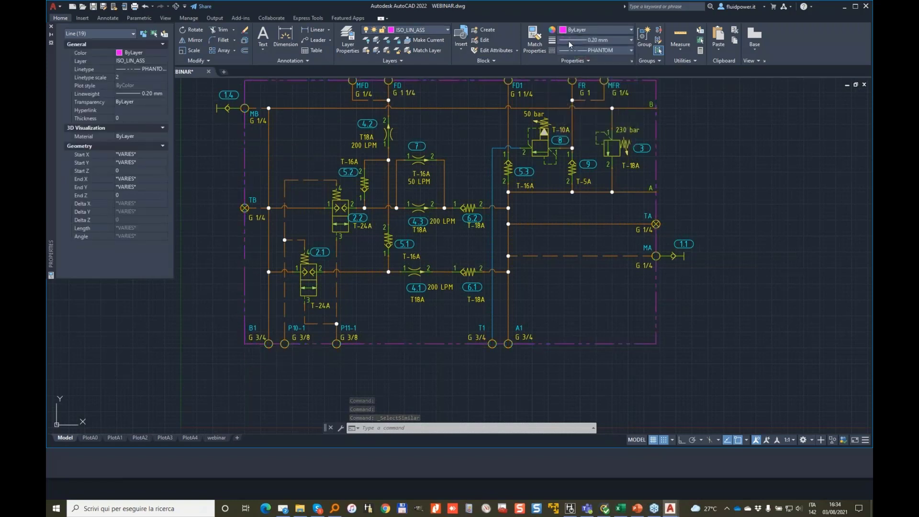
{"action": "key", "text": "Escape"}
{"action": "key", "text": "Escape"}
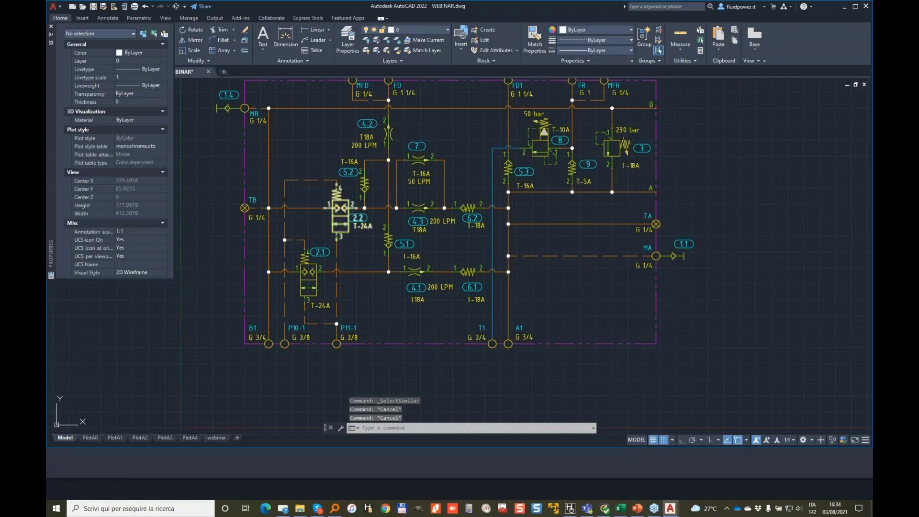
- Preview the model's plot with the boundary lines colored by layer, and return to the plot settings
{"action": "key", "text": "ctrl+p"}
{"action": "left_click", "coordinate": [317, 332]}
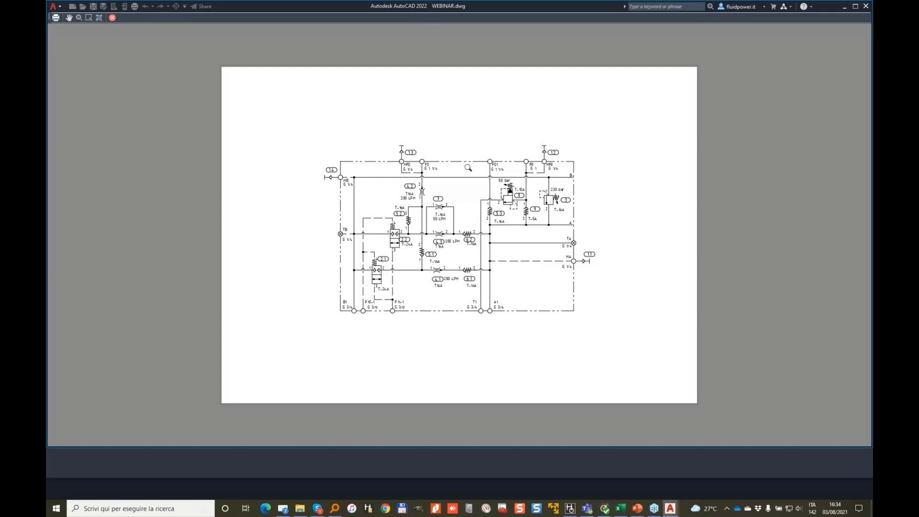
{"action": "key", "text": "Escape"}
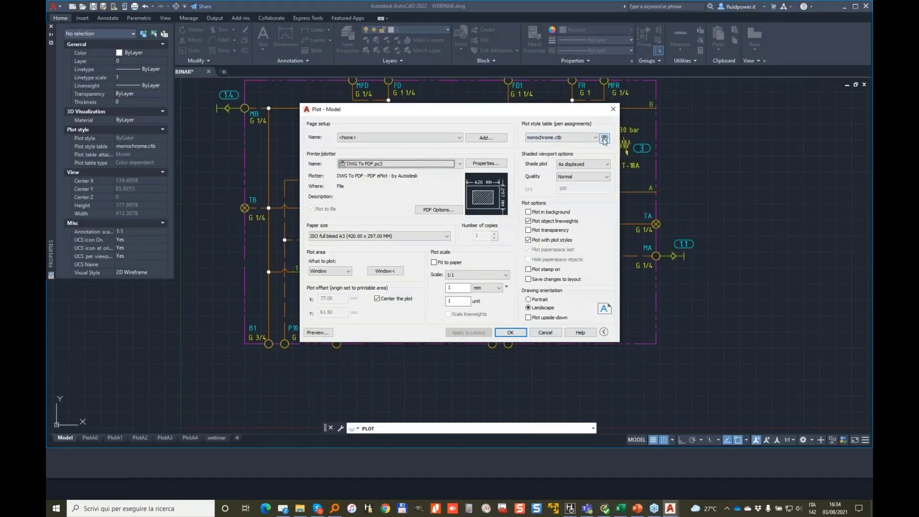
- Examine the color entries of the monochrome.ctb plot style table, and close it and the plot settings without saving or plotting
{"action": "left_click", "coordinate": [605, 138]}
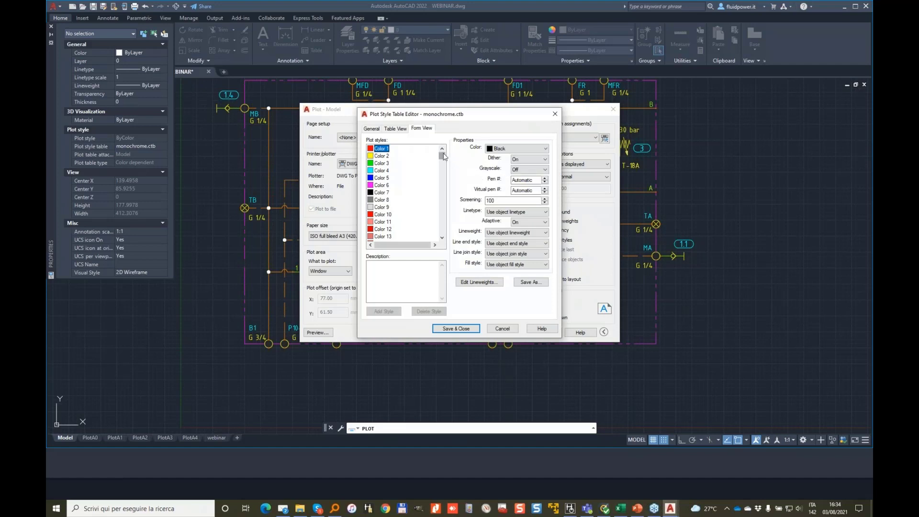
{"action": "left_click_drag", "start_coordinate": [442, 155], "coordinate": [441, 225]}
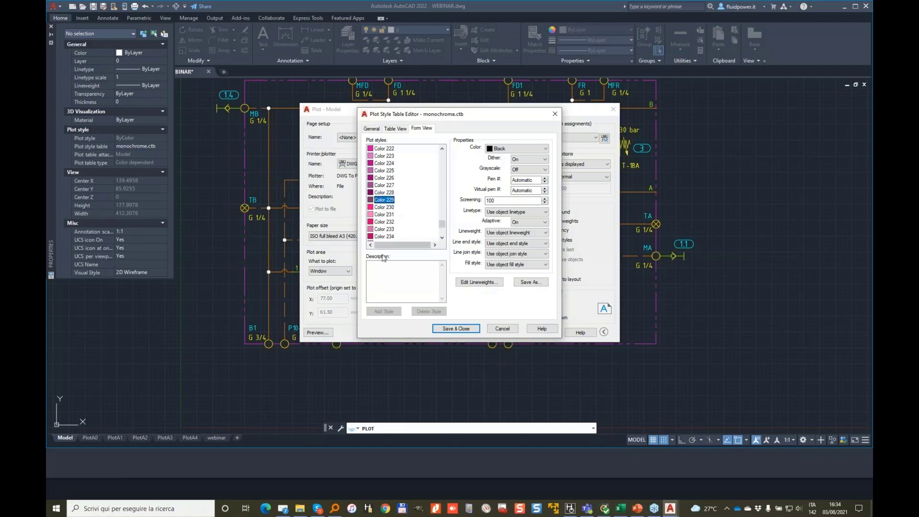
{"action": "left_click", "coordinate": [382, 211]}
{"action": "scroll", "coordinate": [391, 199], "scroll_direction": "up", "scroll_amount": 5}
{"action": "scroll", "coordinate": [394, 194], "scroll_direction": "up", "scroll_amount": 8}
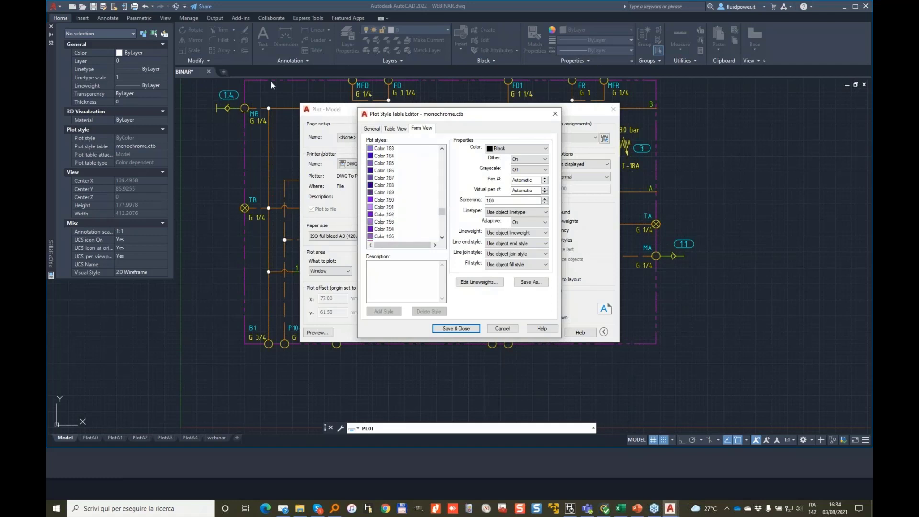
{"action": "left_click_drag", "start_coordinate": [442, 212], "coordinate": [441, 152]}
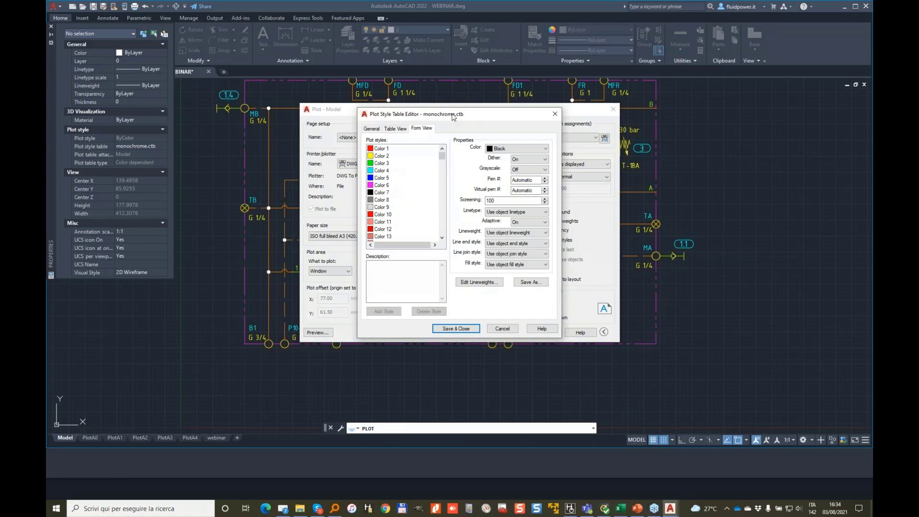
{"action": "left_click_drag", "start_coordinate": [453, 118], "coordinate": [490, 121]}
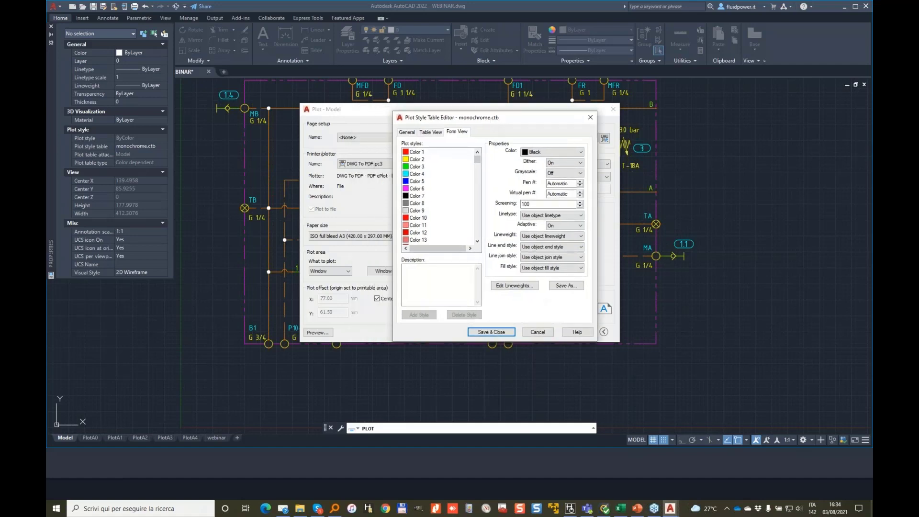
{"action": "left_click", "coordinate": [538, 332]}
{"action": "left_click", "coordinate": [544, 335]}
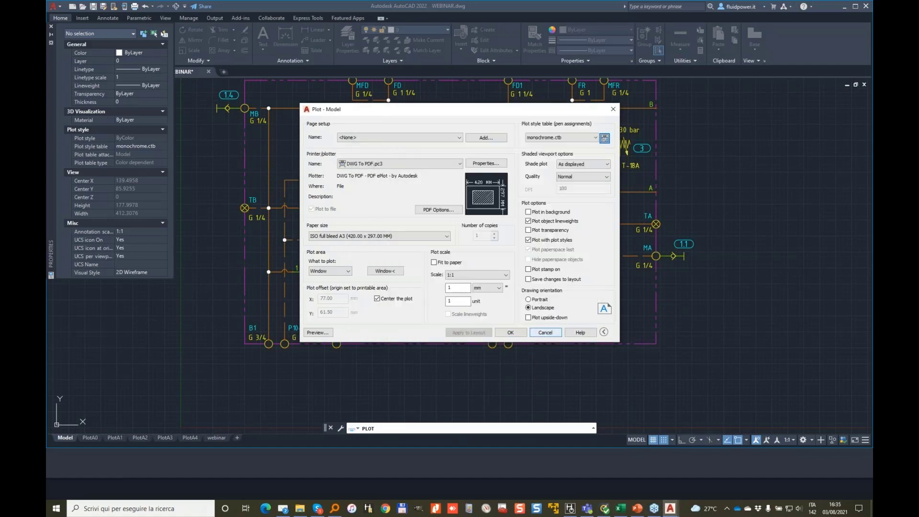
{"action": "left_click", "coordinate": [545, 332]}
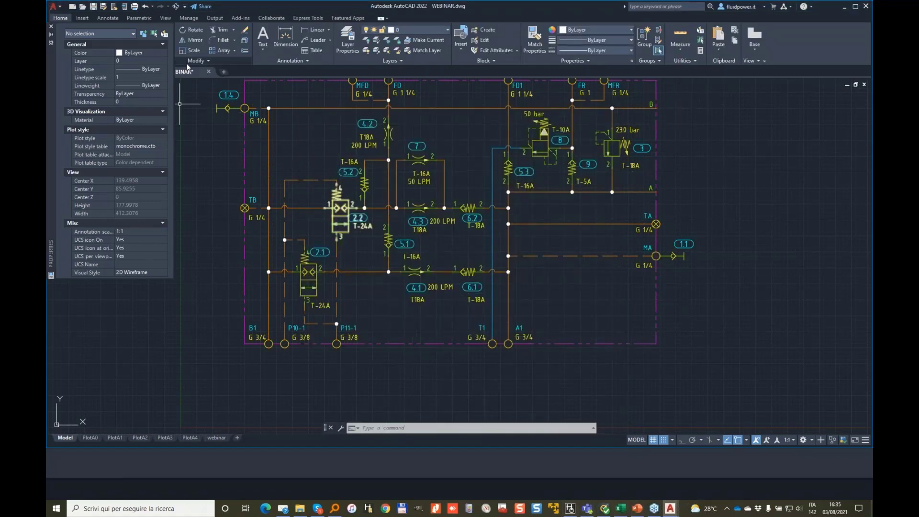
- Close WEBINAR.dwg with its changes saved, switch to HyDraw CAD and open the recent WEBINAR drawing there
{"action": "left_click", "coordinate": [209, 72]}
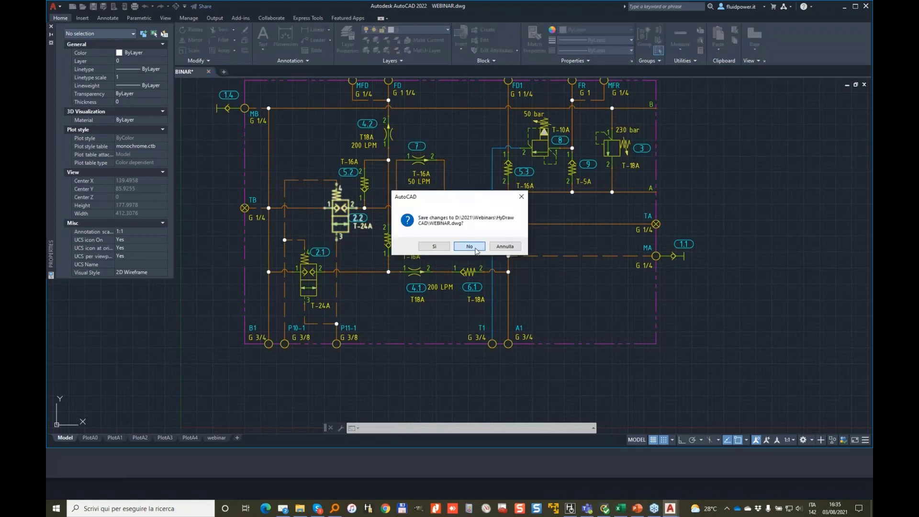
{"action": "left_click", "coordinate": [435, 247]}
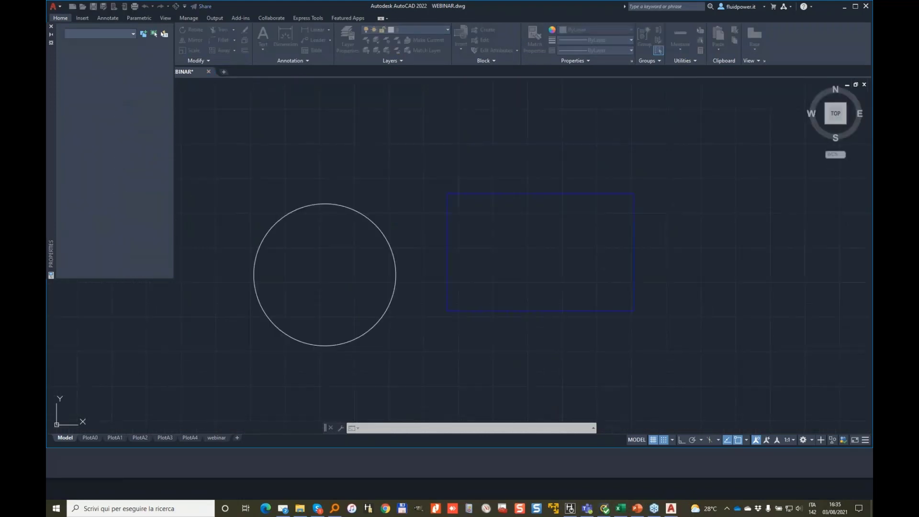
{"action": "left_click", "coordinate": [570, 508]}
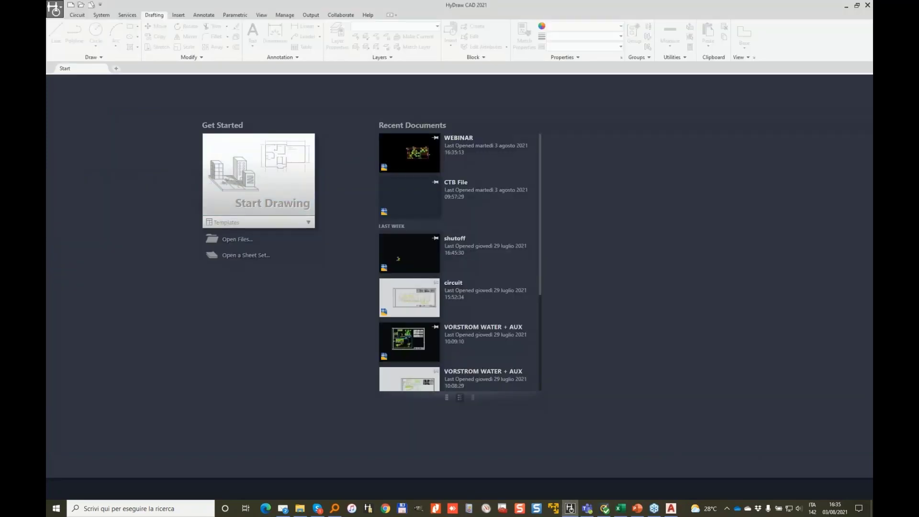
{"action": "left_click", "coordinate": [410, 152]}
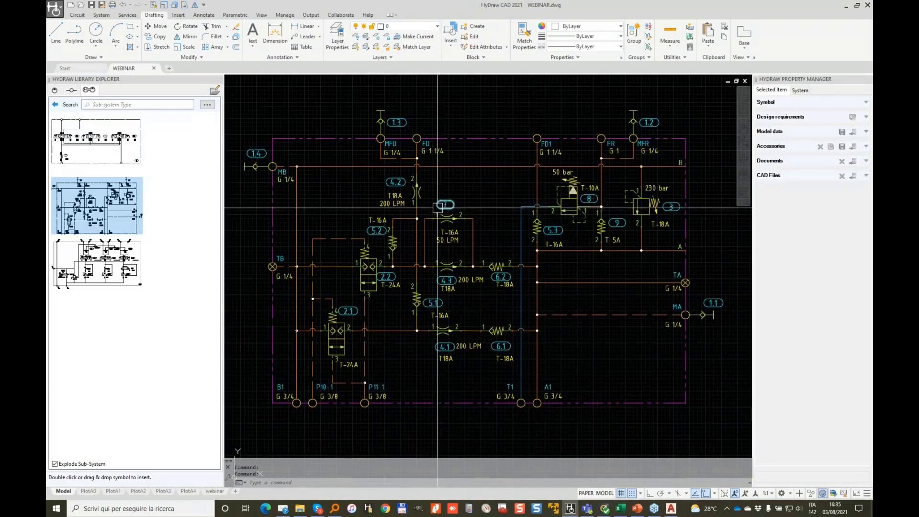
- Preview the model's plot with the monochrome.ctb plot style table in HyDraw CAD and inspect the colors of the circuit's symbols
{"action": "type", "text": "plot"}
{"action": "key", "text": "Return"}
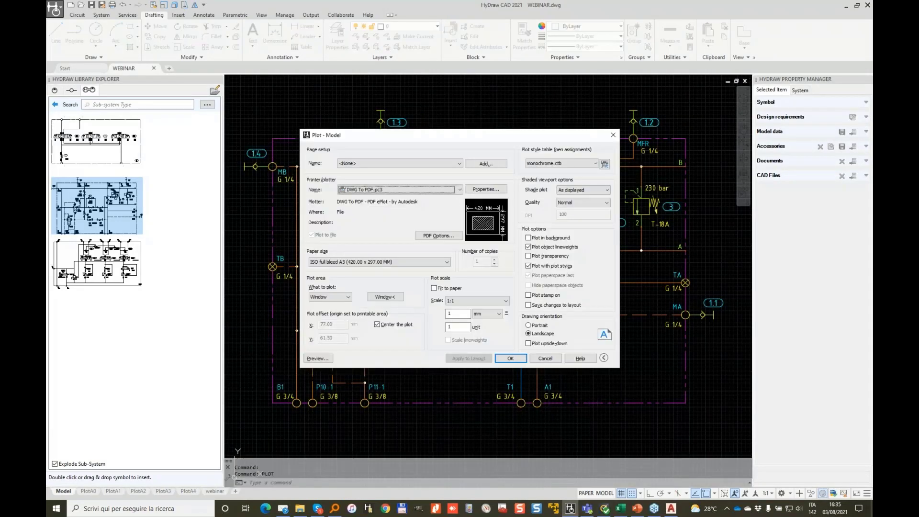
{"action": "left_click", "coordinate": [586, 166]}
{"action": "left_click", "coordinate": [586, 167]}
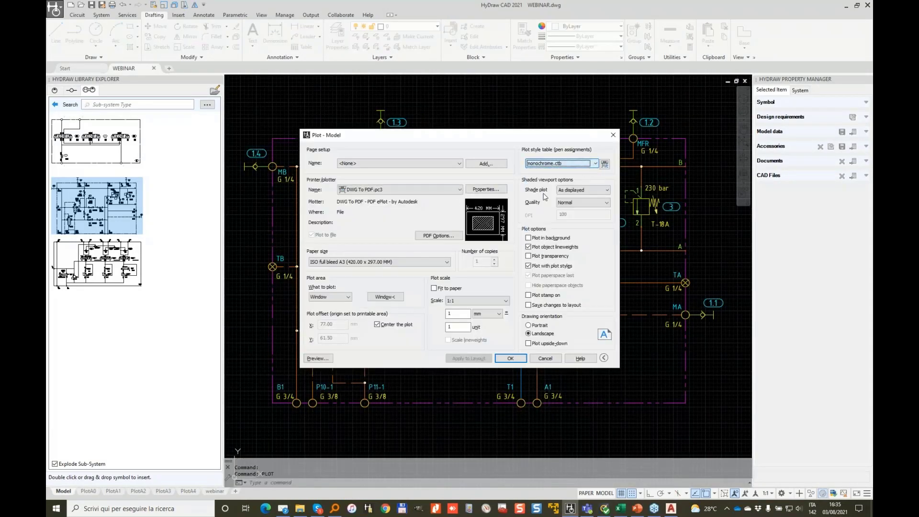
{"action": "left_click", "coordinate": [317, 359]}
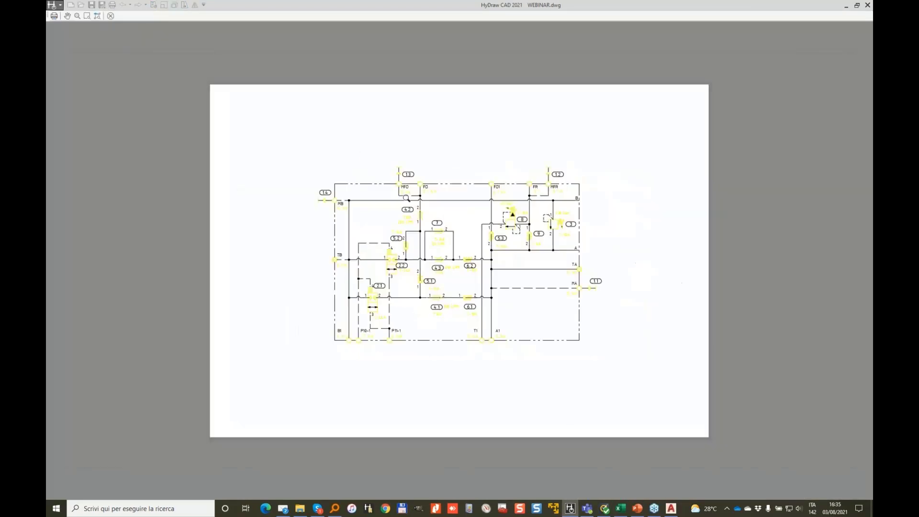
{"action": "scroll", "coordinate": [486, 233], "scroll_direction": "up", "scroll_amount": 3}
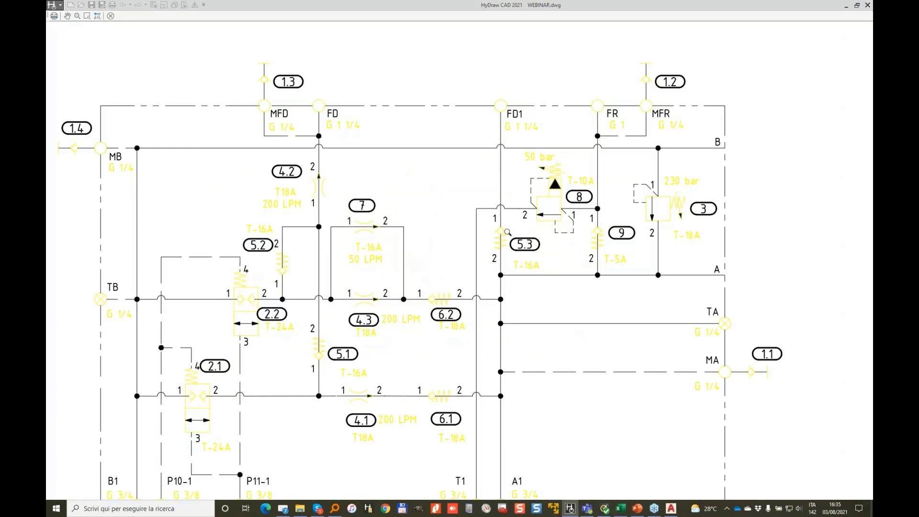
{"action": "scroll", "coordinate": [483, 165], "scroll_direction": "down", "scroll_amount": 3}
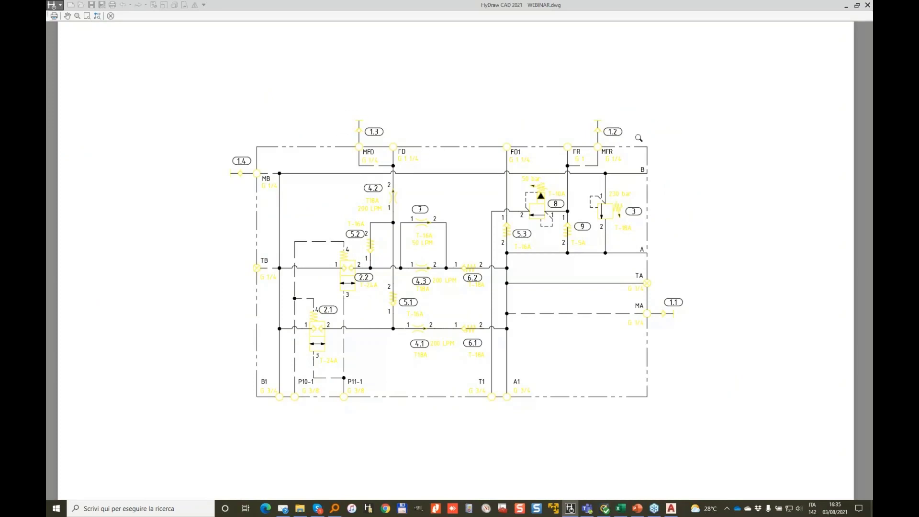
{"action": "key", "text": "Escape"}
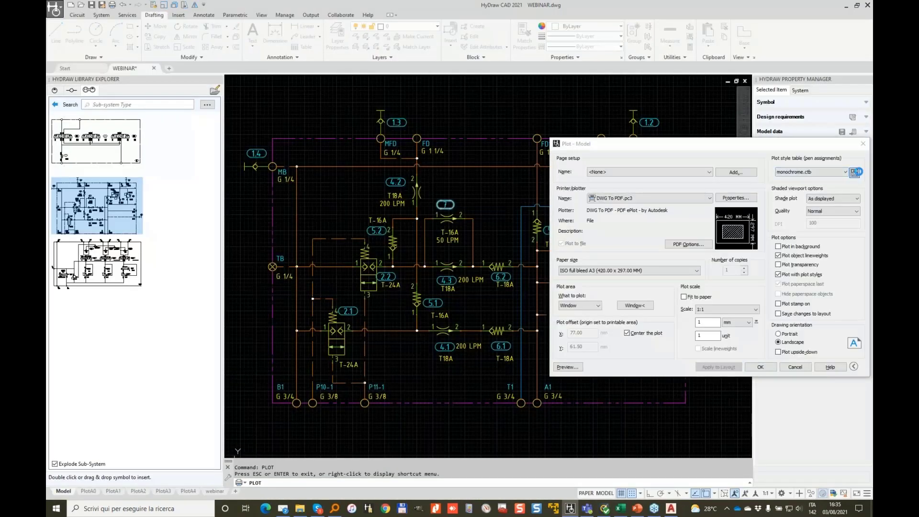
- Set the plot color of Color 50 to Black in the monochrome.ctb plot style table and save the table
{"action": "left_click", "coordinate": [855, 172]}
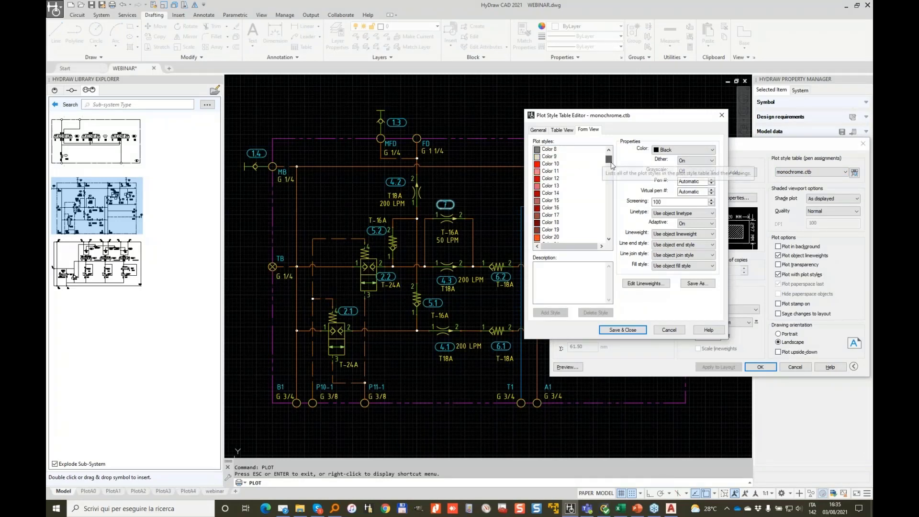
{"action": "scroll", "coordinate": [560, 179], "scroll_direction": "down", "scroll_amount": 17}
{"action": "scroll", "coordinate": [558, 183], "scroll_direction": "up", "scroll_amount": 3}
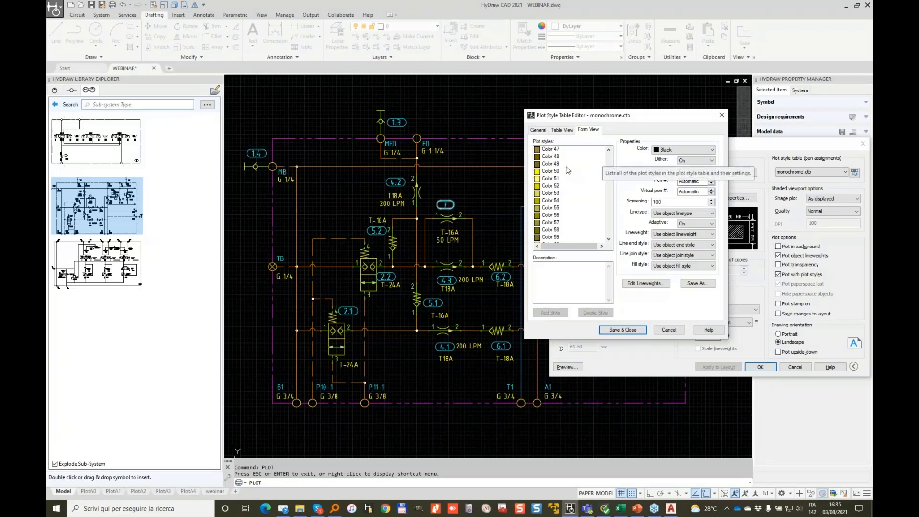
{"action": "left_click", "coordinate": [555, 194]}
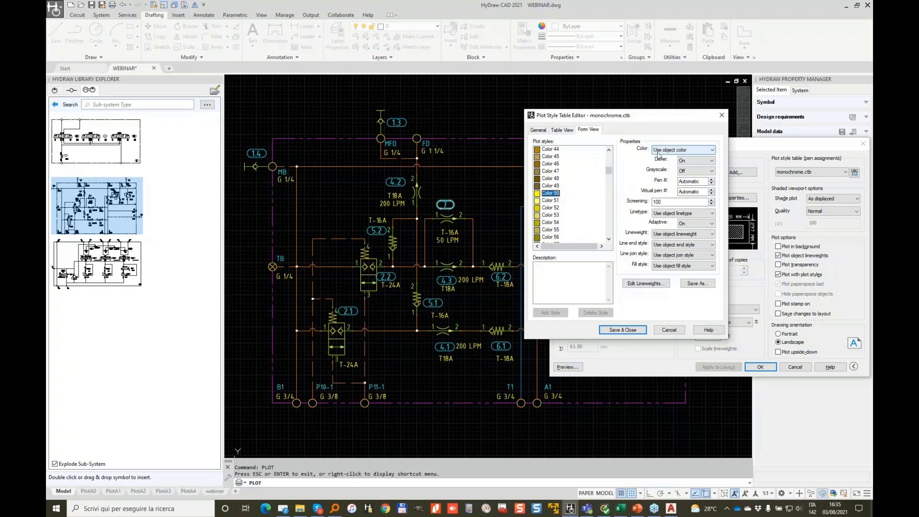
{"action": "left_click", "coordinate": [689, 150]}
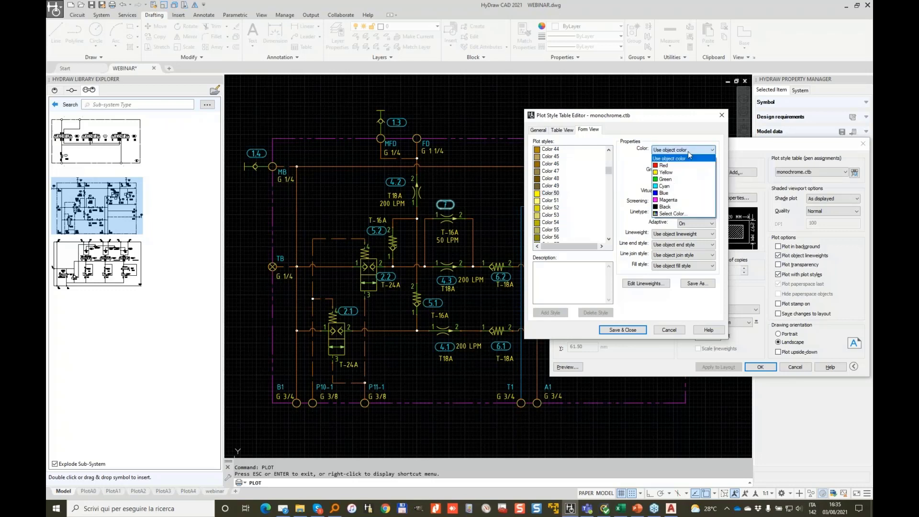
{"action": "left_click", "coordinate": [670, 207]}
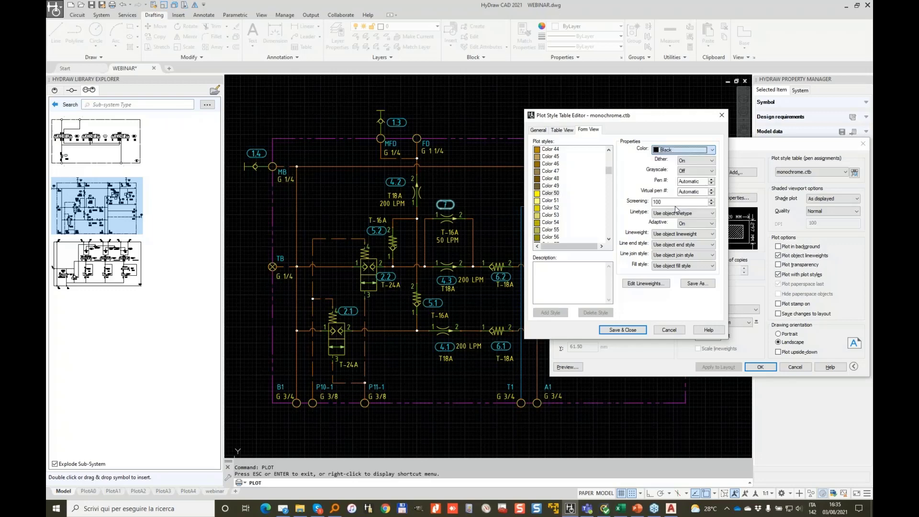
{"action": "left_click", "coordinate": [622, 330]}
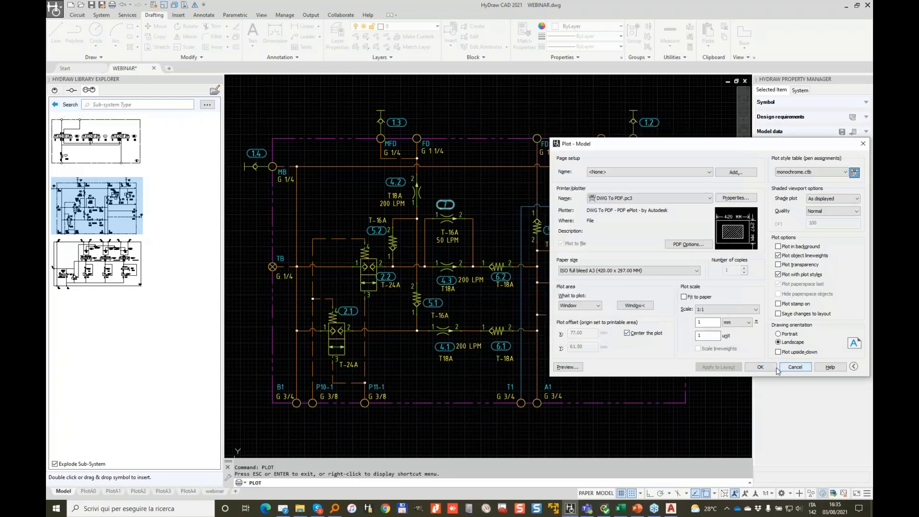
- Preview the model's plot with the edited monochrome.ctb table, and close the plot settings without plotting
{"action": "left_click", "coordinate": [567, 367]}
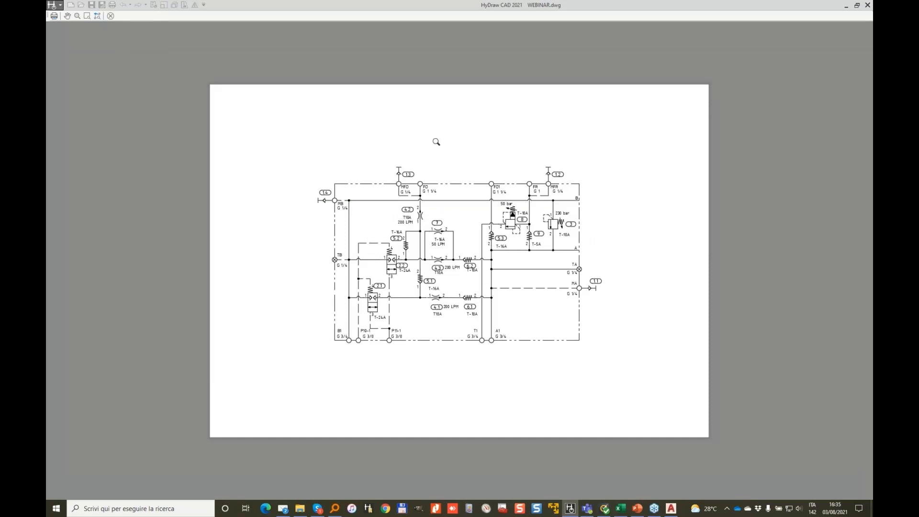
{"action": "key", "text": "Escape"}
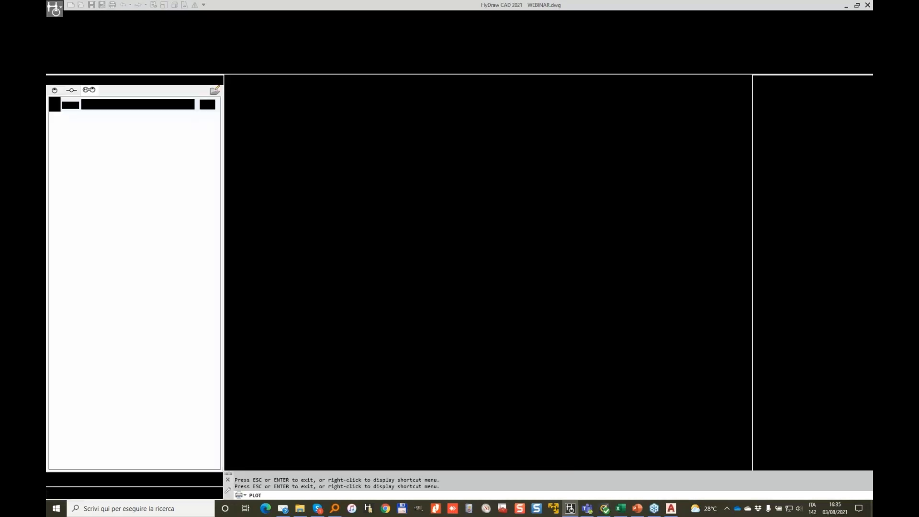
{"action": "left_click_drag", "start_coordinate": [770, 145], "coordinate": [624, 119]}
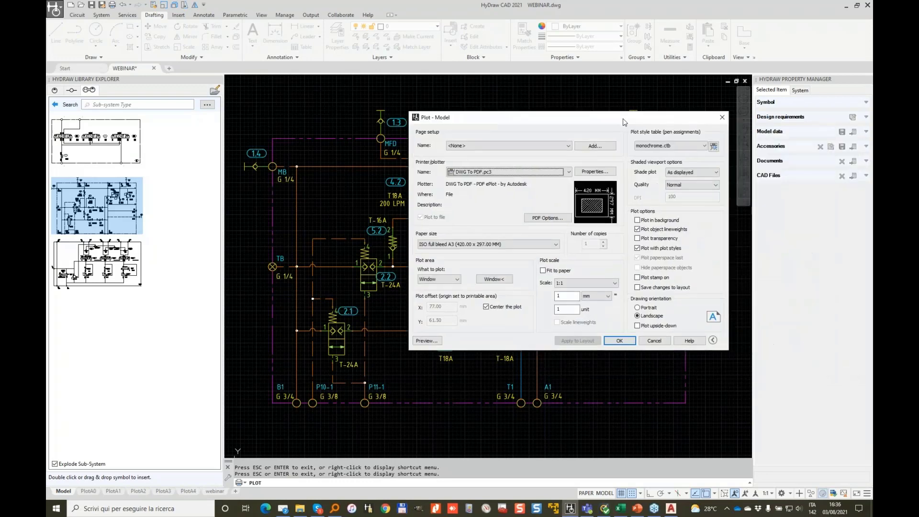
{"action": "left_click", "coordinate": [655, 341]}
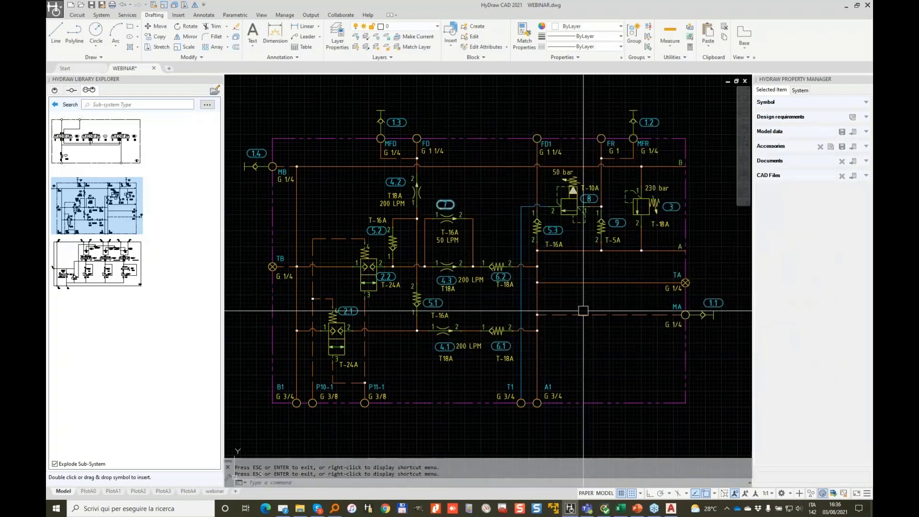
- Convert the WEBINAR drawing from color-dependent to named plot styles with CONVERTPSTYLES, using the Webinar.stb plot style table
{"action": "type", "text": "CONVERT"}
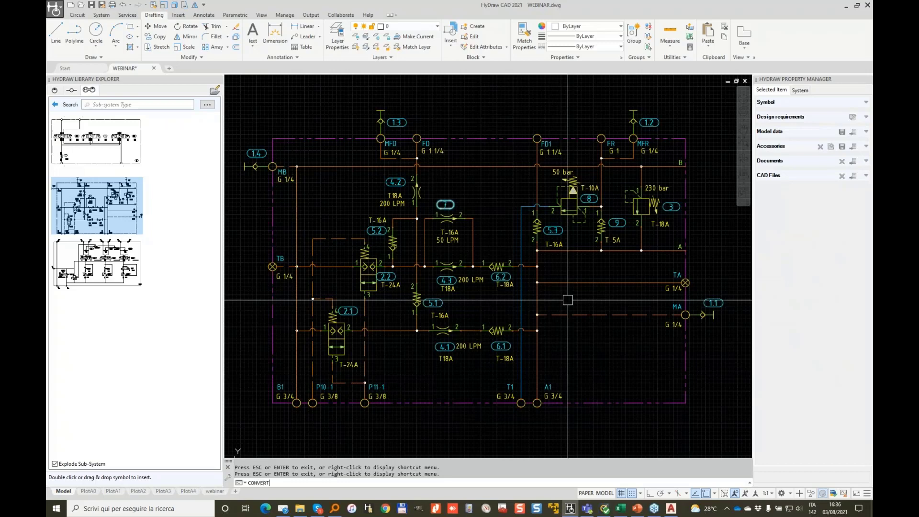
{"action": "key", "text": "Down"}
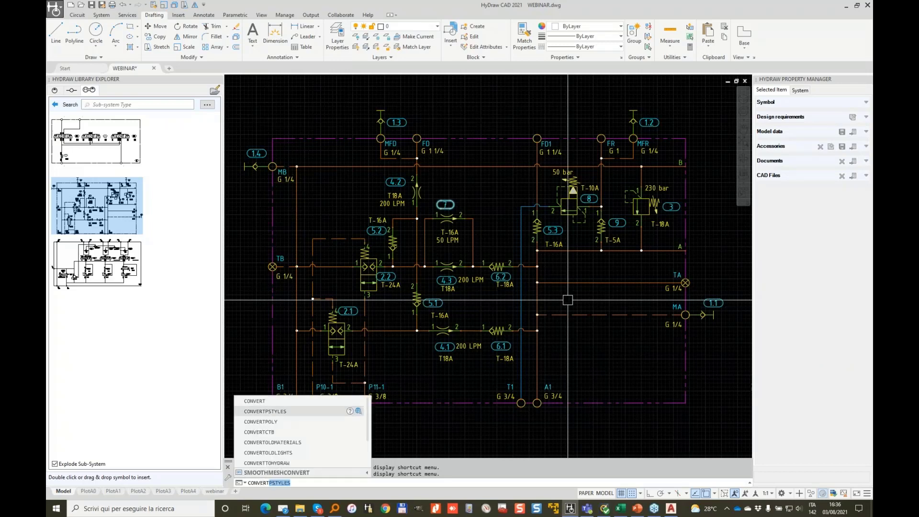
{"action": "key", "text": "Return"}
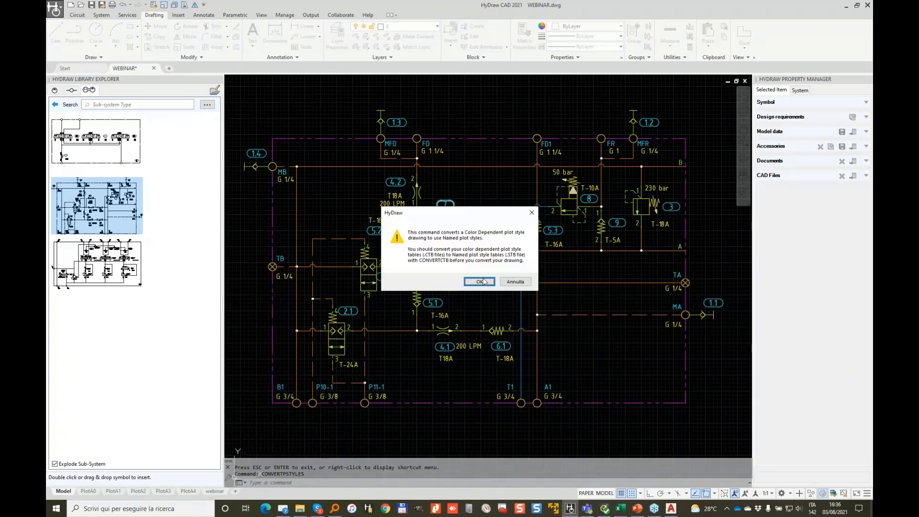
{"action": "left_click", "coordinate": [480, 281]}
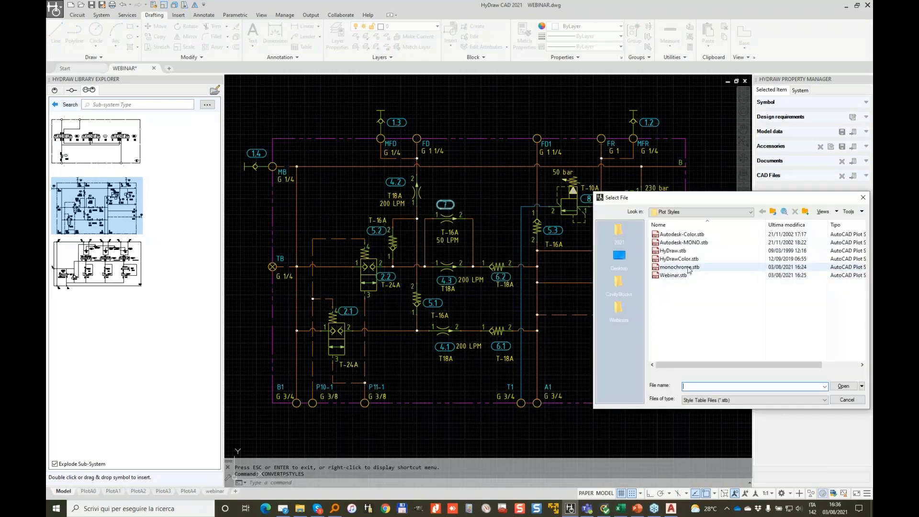
{"action": "double_click", "coordinate": [689, 267]}
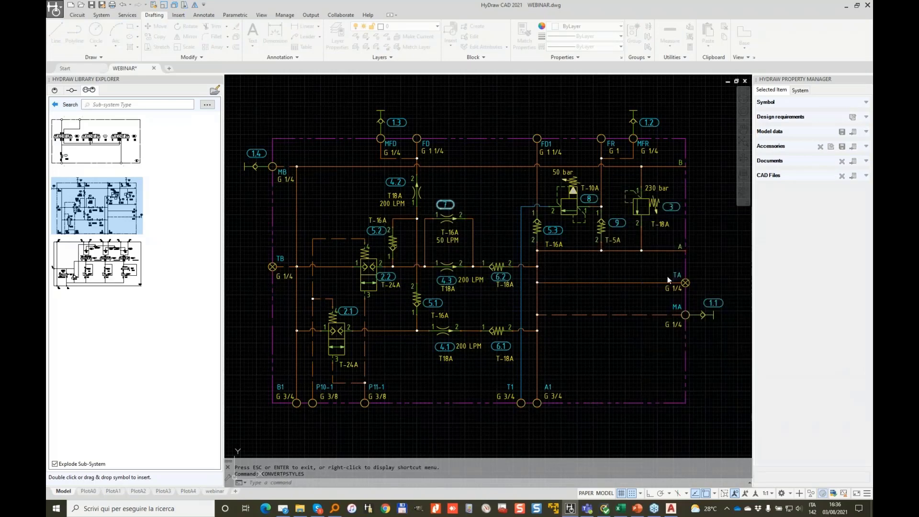
- Preview the model's plot with the Webinar.stb plot style table, and close the plot settings without plotting
{"action": "type", "text": "plot"}
{"action": "key", "text": "Return"}
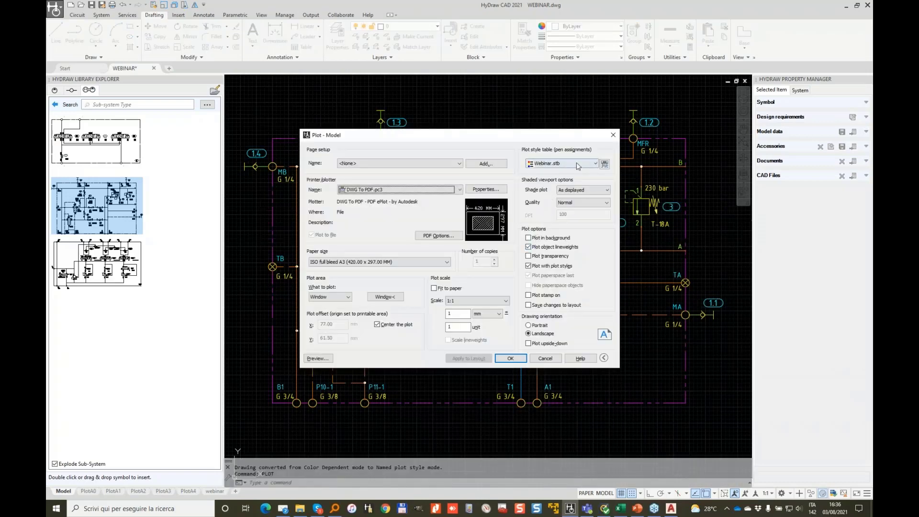
{"action": "left_click", "coordinate": [316, 358]}
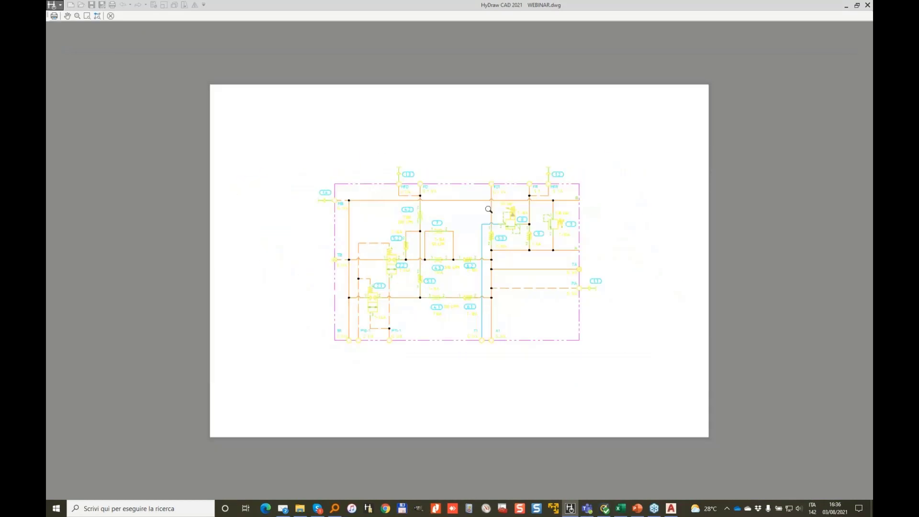
{"action": "key", "text": "Escape"}
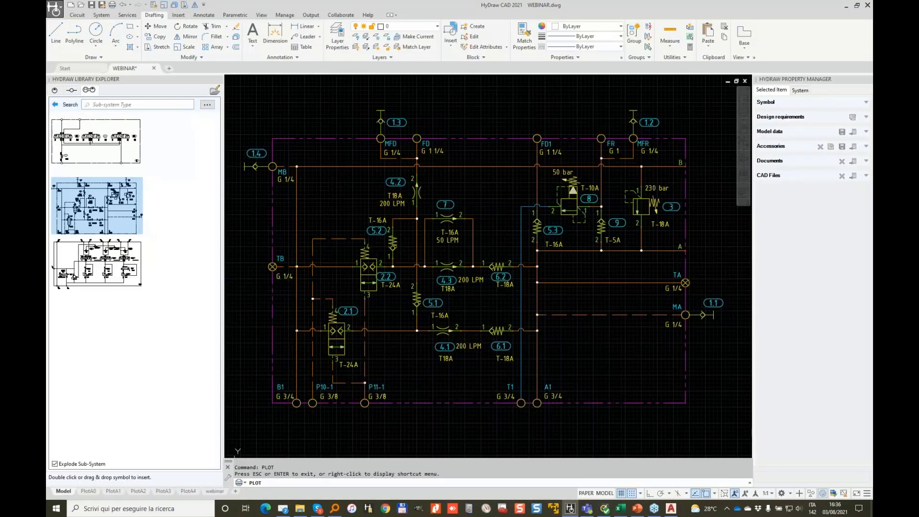
{"action": "key", "text": "Escape"}
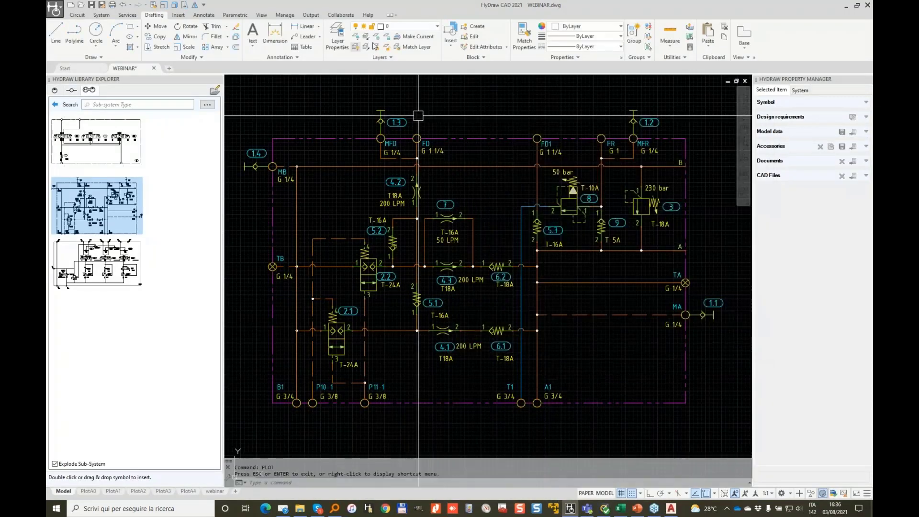
- Set the plot style of all layers to Normal and widen the Plot Style column in the layer list
{"action": "left_click", "coordinate": [340, 38]}
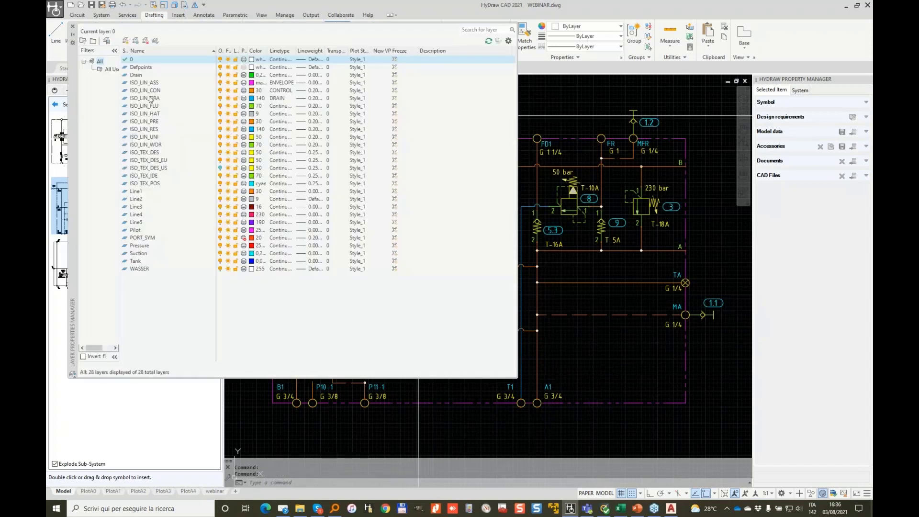
{"action": "left_click", "coordinate": [146, 82]}
{"action": "key", "text": "ctrl+a"}
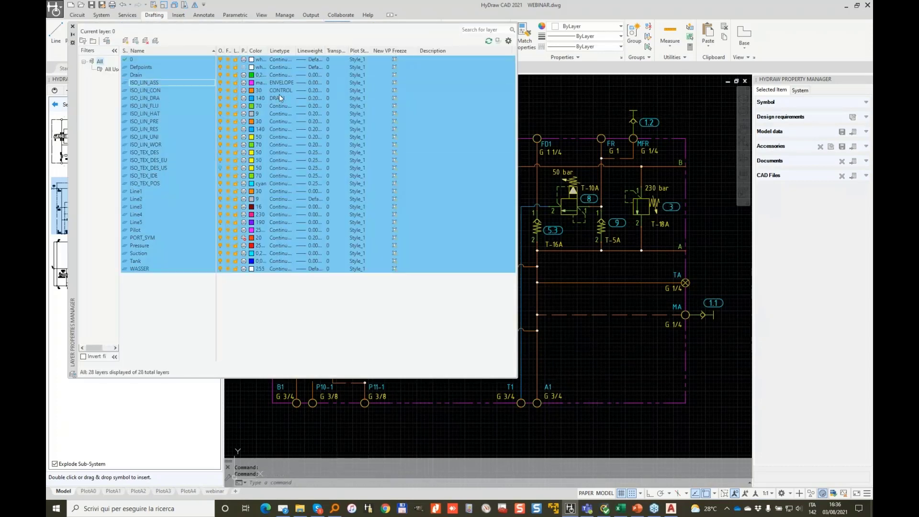
{"action": "left_click", "coordinate": [366, 98]}
{"action": "left_click", "coordinate": [437, 176]}
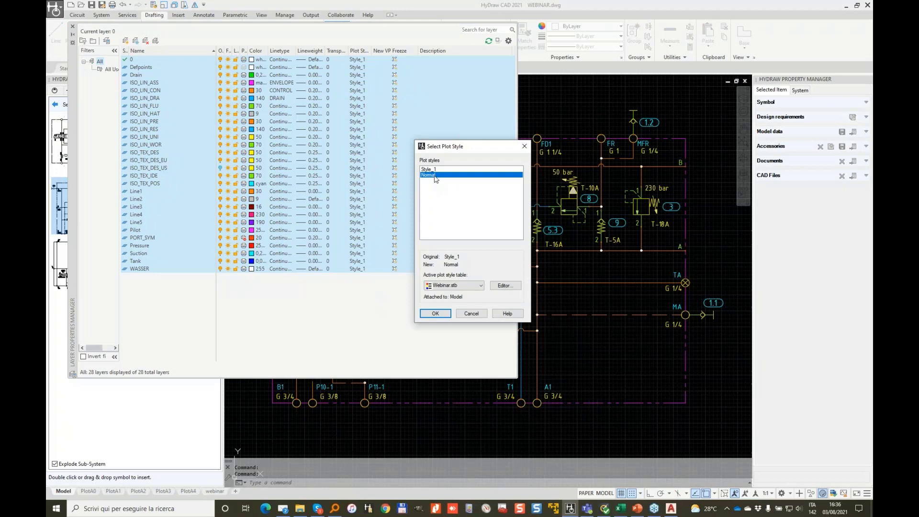
{"action": "left_click", "coordinate": [445, 316]}
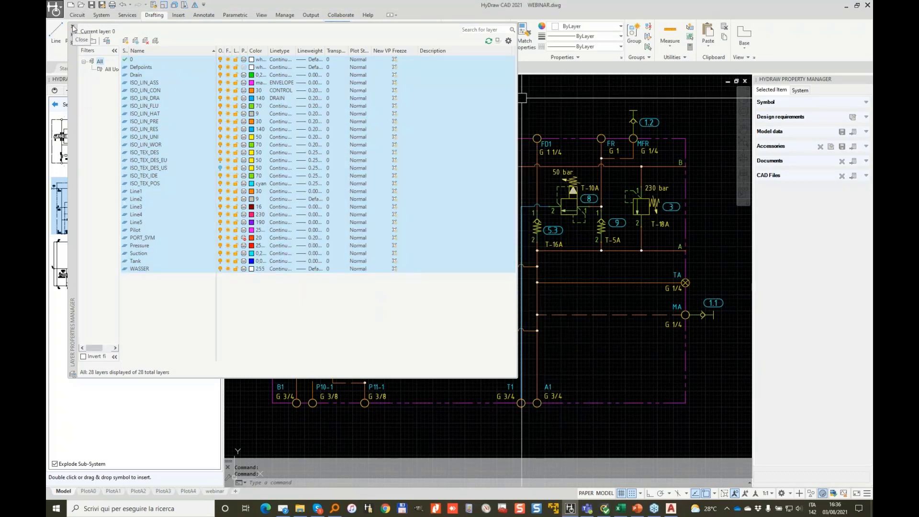
{"action": "left_click_drag", "start_coordinate": [372, 48], "coordinate": [401, 48]}
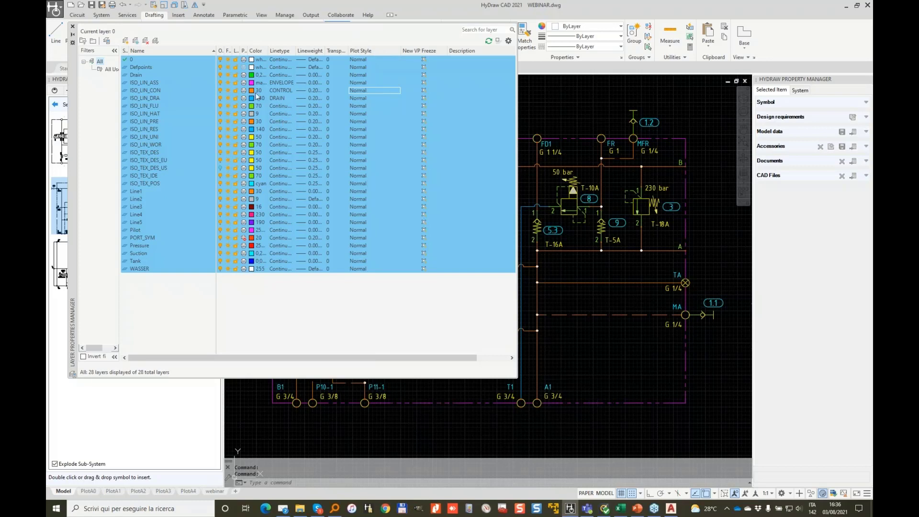
- Set the plot style of layers ISO_LIN_CON, ISO_LIN_DRA, ISO_LIN_PRE, ISO_LIN_RES, ISO_LIN_WOR, Line1 to Line5, Pilot, Pressure, Suction, Tank and WASSER to Style_1
{"action": "left_click", "coordinate": [156, 90]}
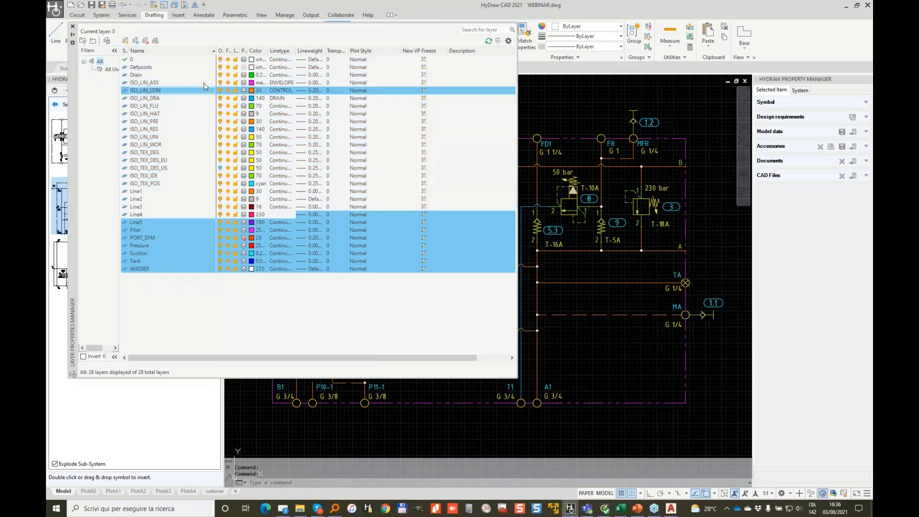
{"action": "left_click", "coordinate": [158, 99], "text": "ctrl"}
{"action": "left_click", "coordinate": [156, 122], "text": "ctrl"}
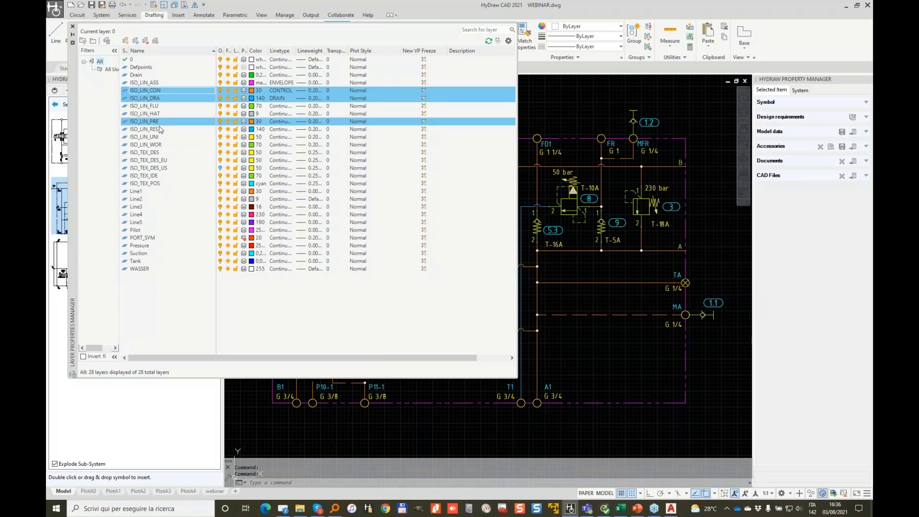
{"action": "left_click", "coordinate": [156, 129], "text": "ctrl"}
{"action": "left_click", "coordinate": [158, 144], "text": "ctrl"}
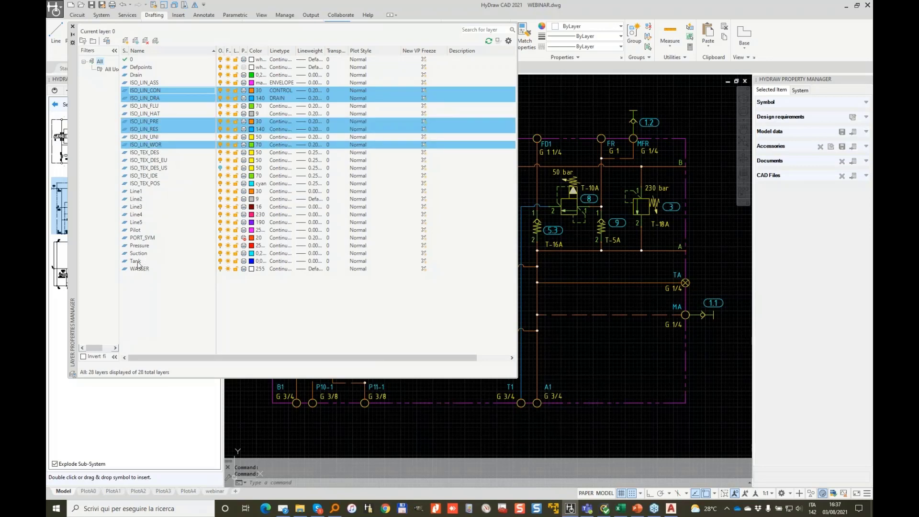
{"action": "left_click", "coordinate": [145, 191], "text": "ctrl"}
{"action": "left_click", "coordinate": [137, 199], "text": "ctrl"}
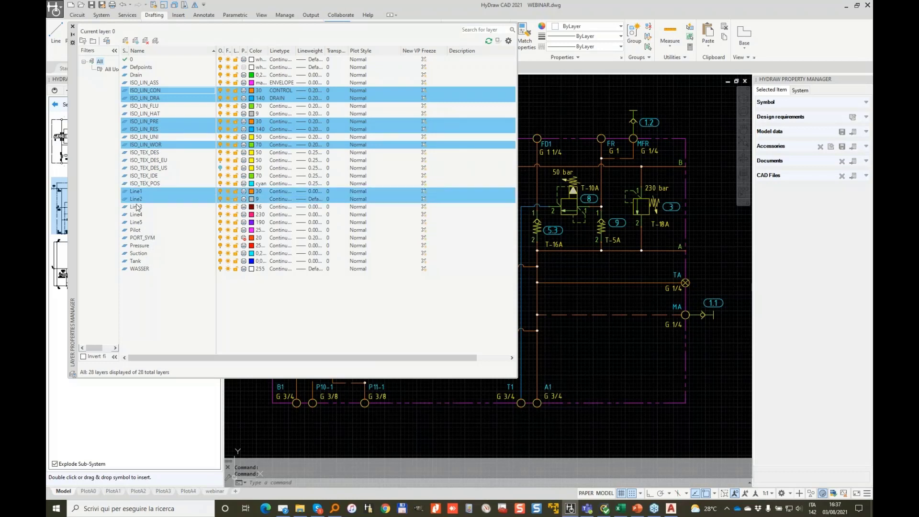
{"action": "left_click", "coordinate": [138, 207], "text": "ctrl"}
{"action": "left_click", "coordinate": [138, 214], "text": "ctrl"}
{"action": "left_click", "coordinate": [138, 222], "text": "ctrl"}
{"action": "left_click", "coordinate": [139, 229], "text": "ctrl"}
{"action": "left_click", "coordinate": [140, 245], "text": "ctrl"}
{"action": "left_click", "coordinate": [141, 254], "text": "ctrl"}
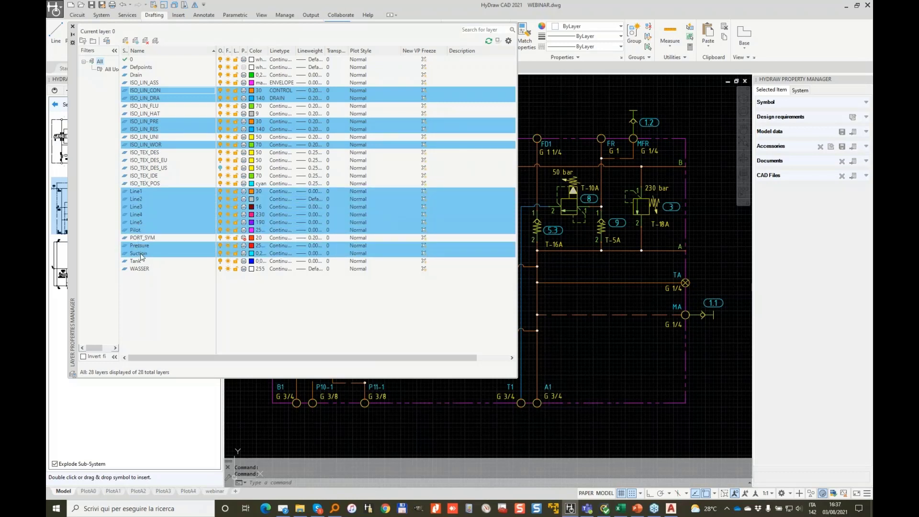
{"action": "left_click", "coordinate": [140, 269], "text": "ctrl"}
{"action": "left_click", "coordinate": [138, 262], "text": "ctrl"}
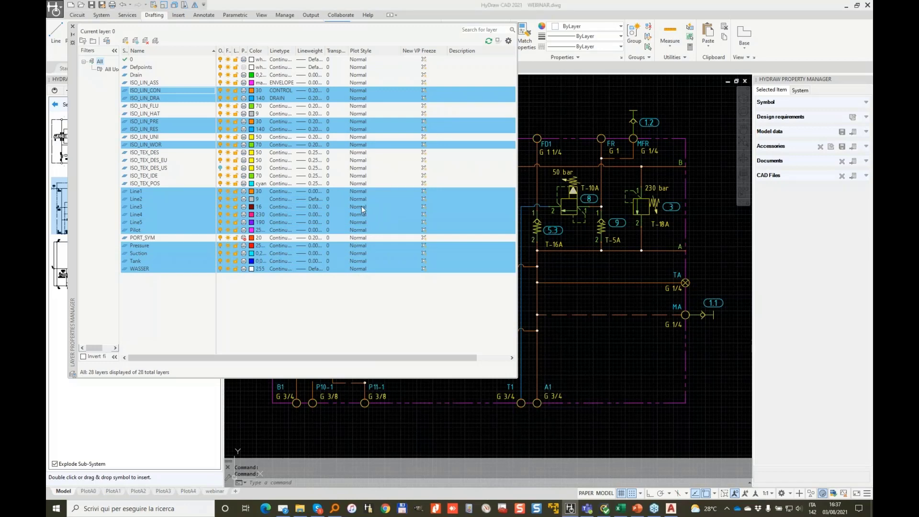
{"action": "left_click", "coordinate": [361, 206]}
{"action": "left_click", "coordinate": [430, 175]}
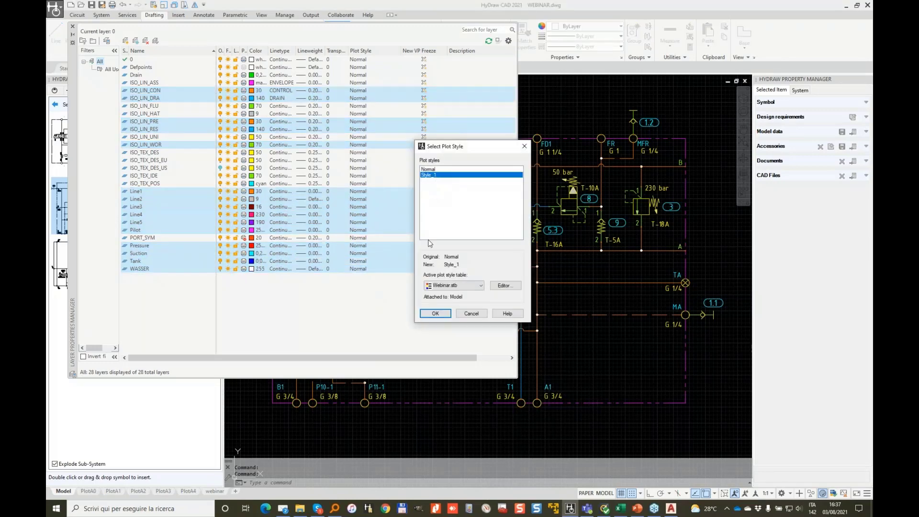
{"action": "left_click", "coordinate": [435, 313]}
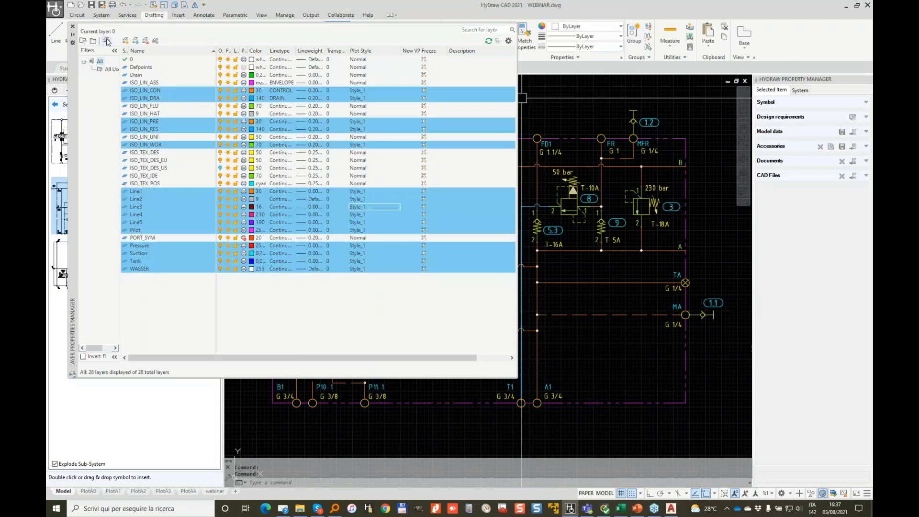
{"action": "left_click", "coordinate": [72, 26]}
- Preview the model's plot with the Normal and Style_1 layer plot styles, and close the plot settings
{"action": "type", "text": "PLOT"}
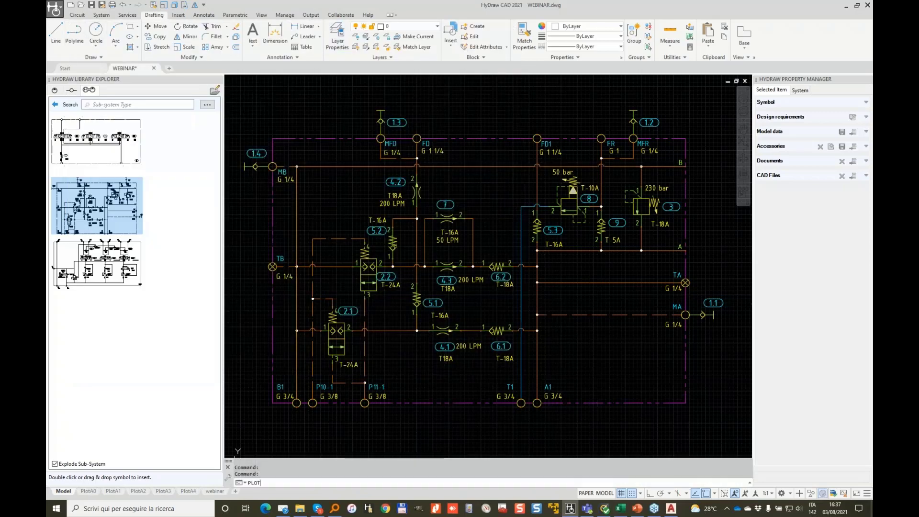
{"action": "key", "text": "Return"}
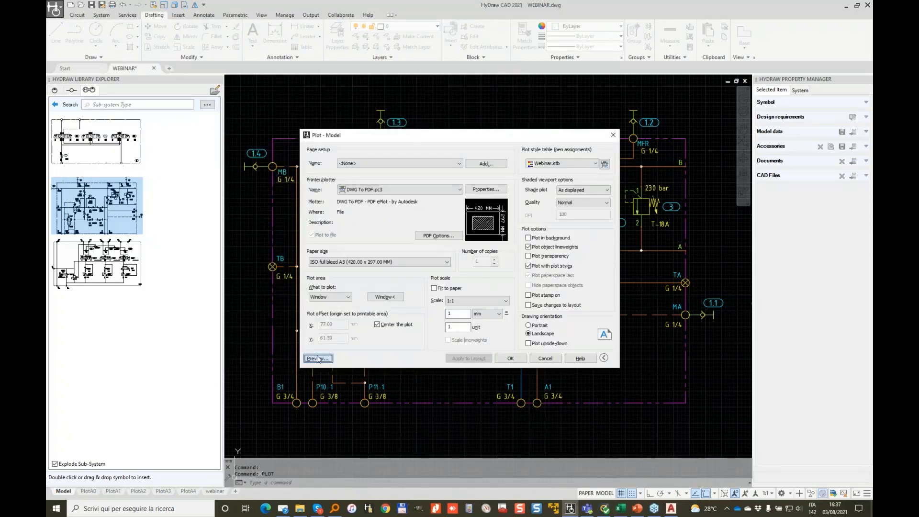
{"action": "left_click", "coordinate": [319, 363]}
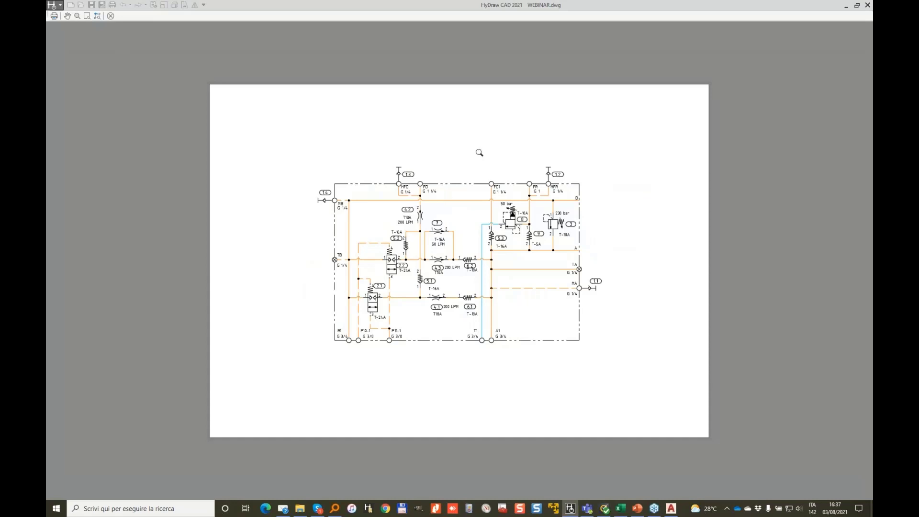
{"action": "key", "text": "Escape"}
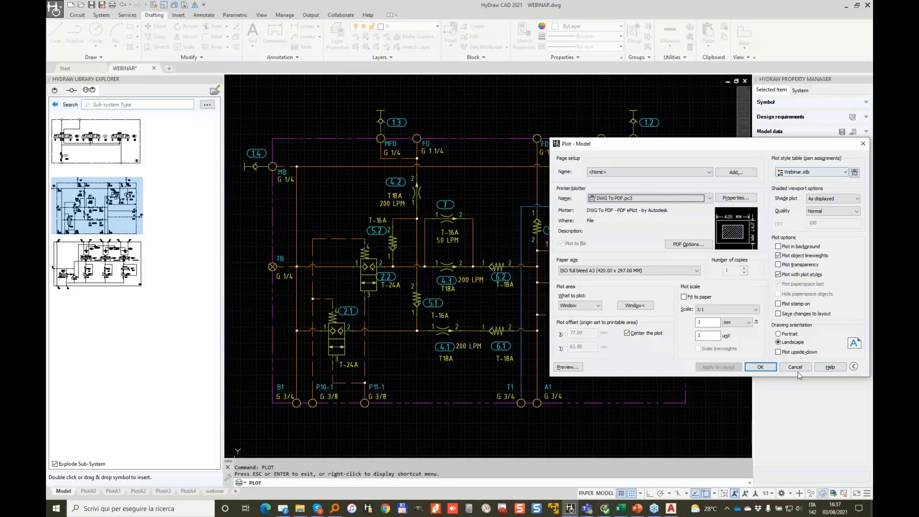
{"action": "left_click", "coordinate": [761, 367]}
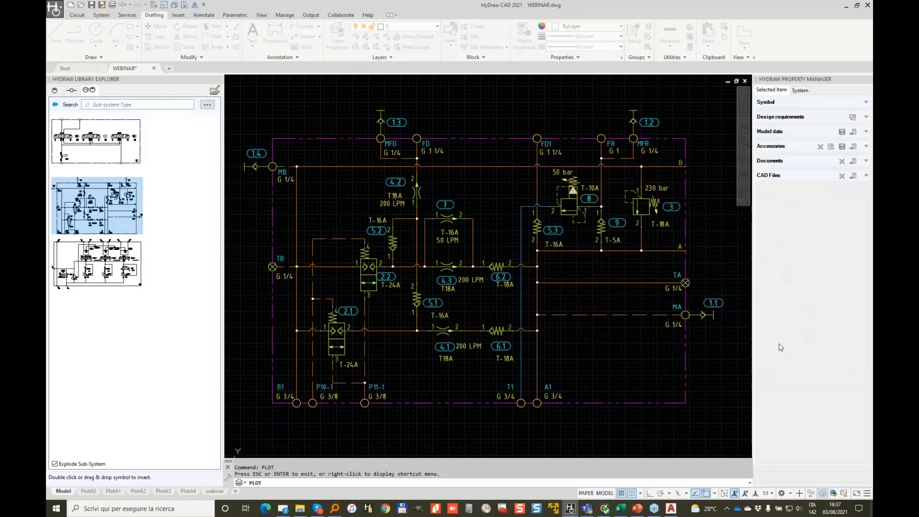
- Start a new drawing from the HyDraw Start.dwt template
{"action": "left_click", "coordinate": [85, 69]}
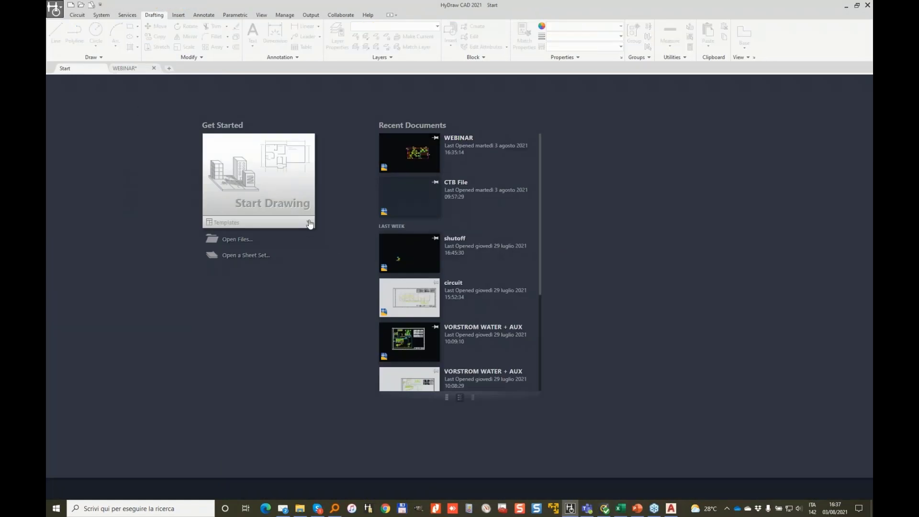
{"action": "left_click", "coordinate": [309, 222]}
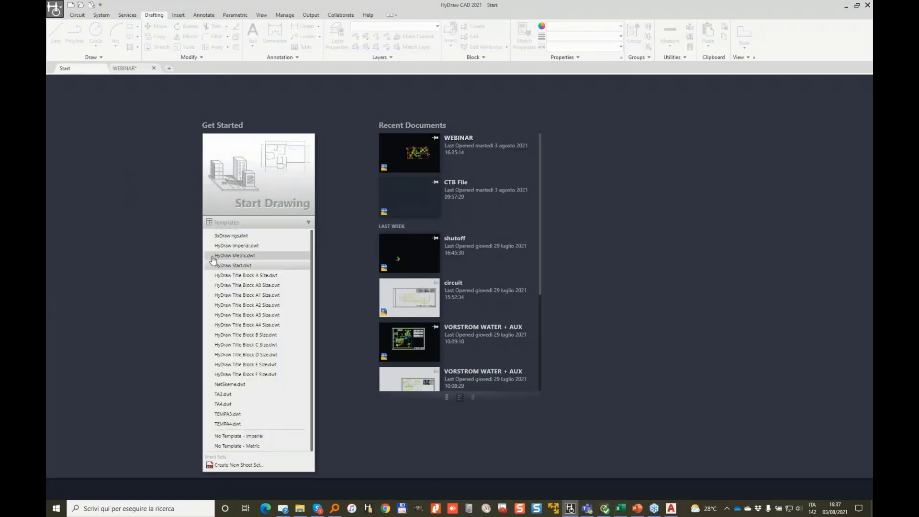
{"action": "left_click", "coordinate": [226, 267]}
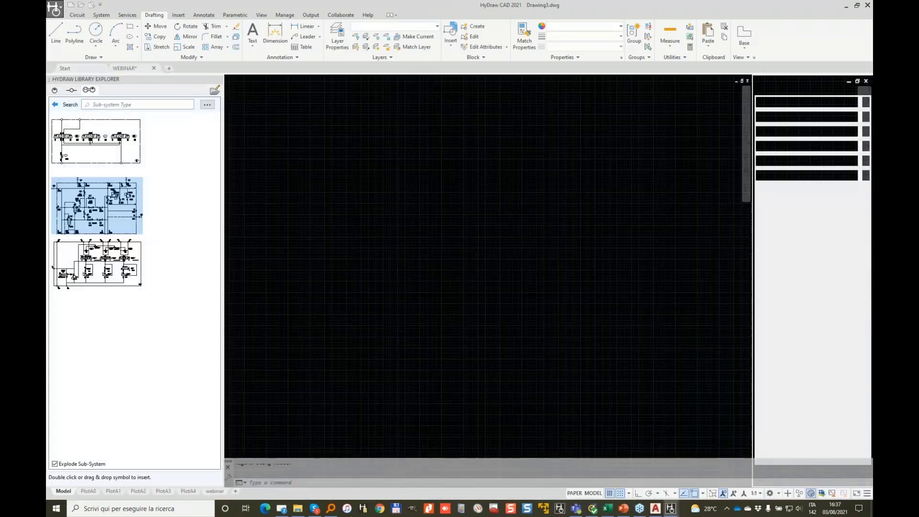
- Convert the new drawing from named to color-dependent plot styles with CONVERTPSTYLES
{"action": "type", "text": "CONVERT"}
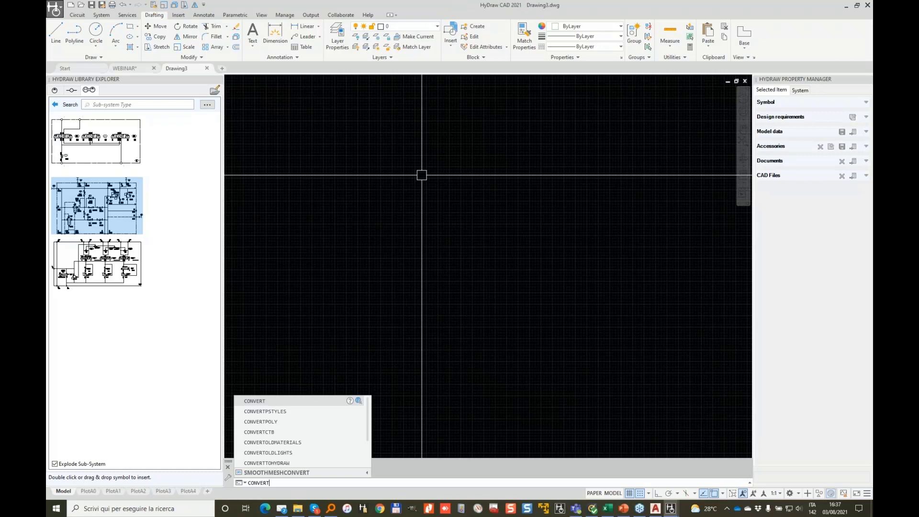
{"action": "key", "text": "Down"}
{"action": "key", "text": "Return"}
{"action": "left_click", "coordinate": [478, 282]}
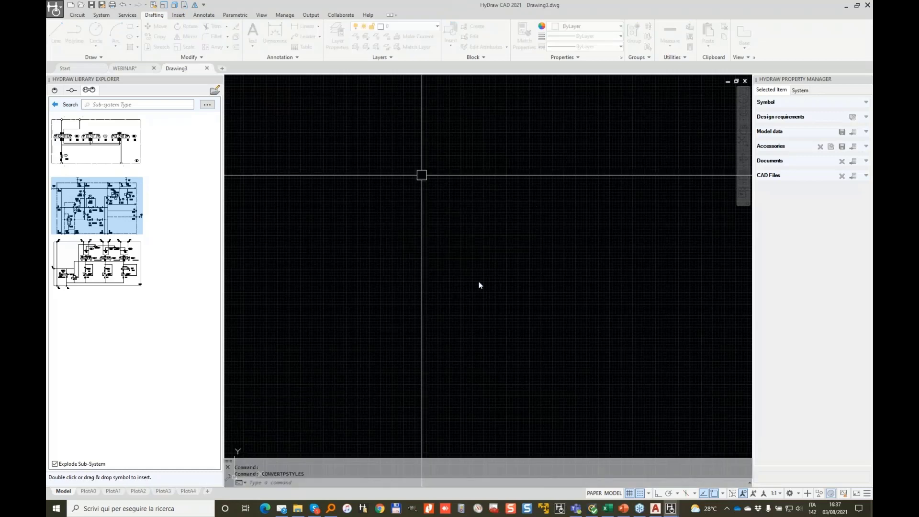
- Save the converted drawing as a template over the existing HyDraw Start.dwt and close it
{"action": "left_click", "coordinate": [54, 9]}
{"action": "mouse_move", "coordinate": [74, 114]}
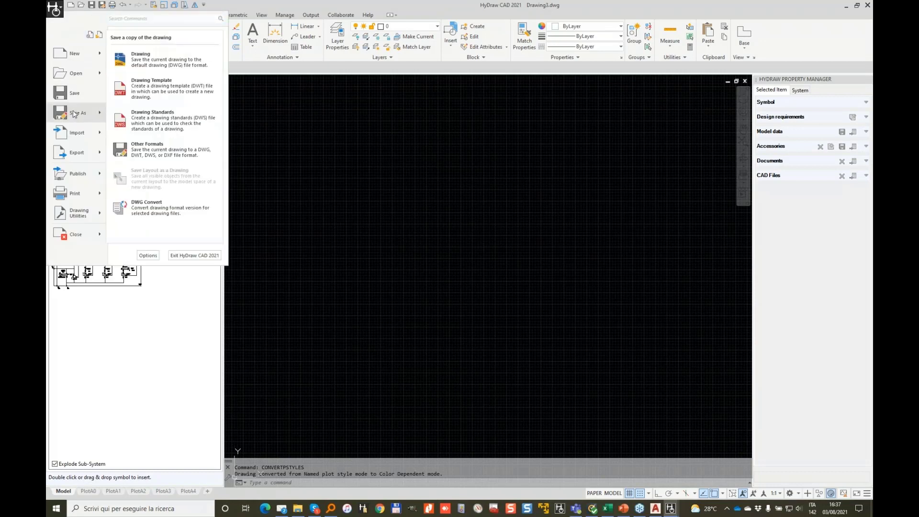
{"action": "left_click", "coordinate": [154, 95]}
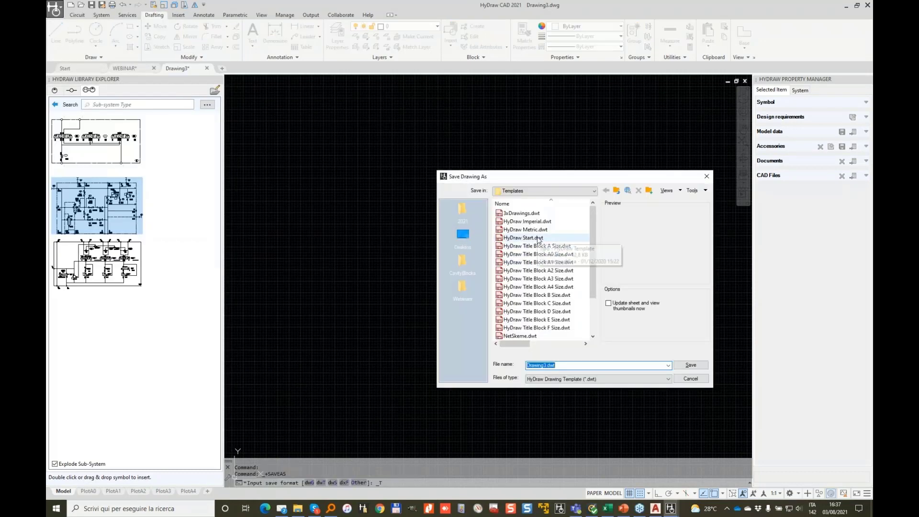
{"action": "double_click", "coordinate": [538, 238]}
{"action": "left_click", "coordinate": [563, 303]}
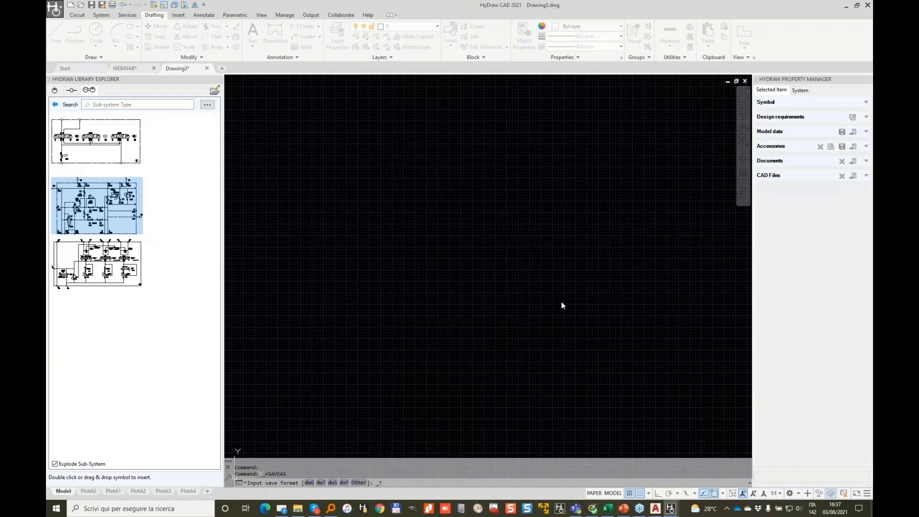
{"action": "left_click", "coordinate": [260, 96]}
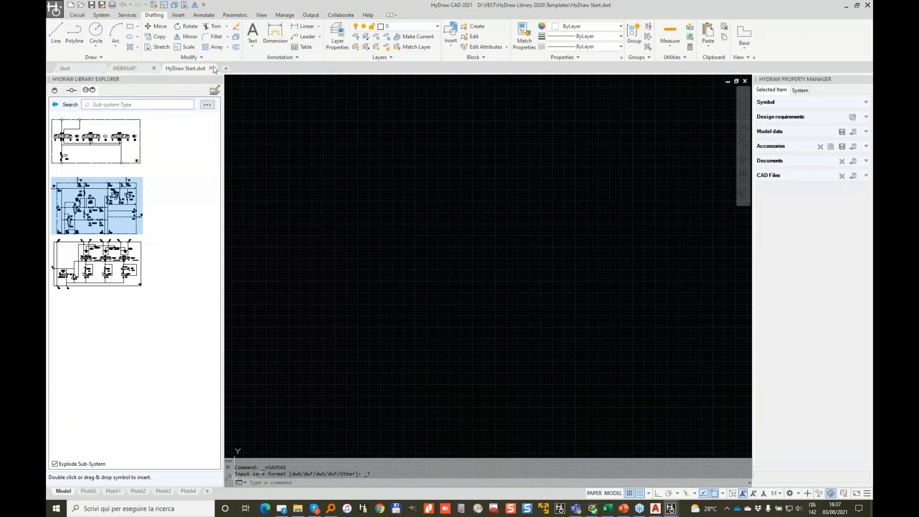
{"action": "left_click", "coordinate": [212, 69]}
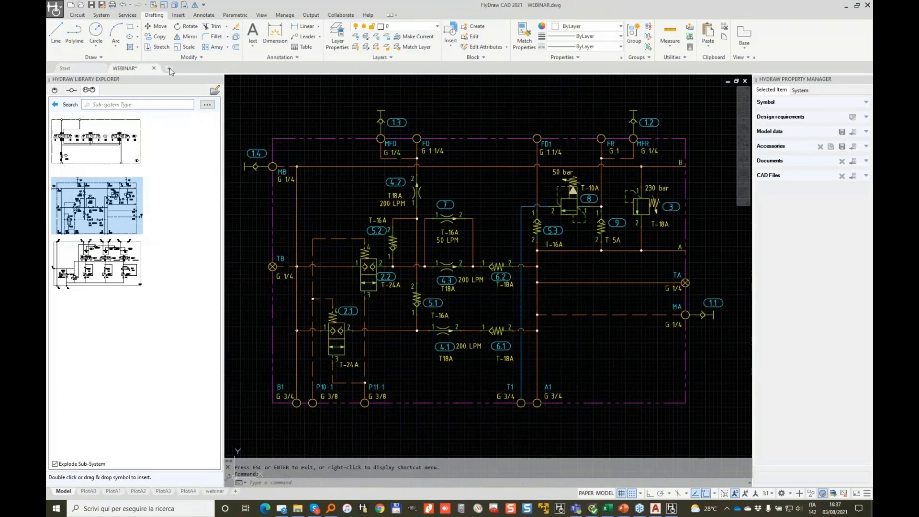
- Start a new drawing and apply the monochrome.ctb plot style table and DWG To PDF.pc3 plotter to its model layout
{"action": "left_click", "coordinate": [170, 70]}
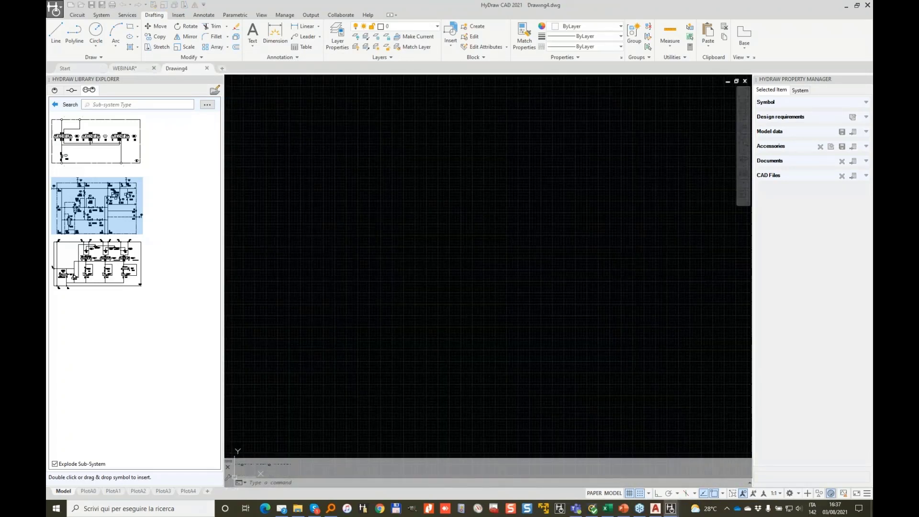
{"action": "key", "text": "ctrl+p"}
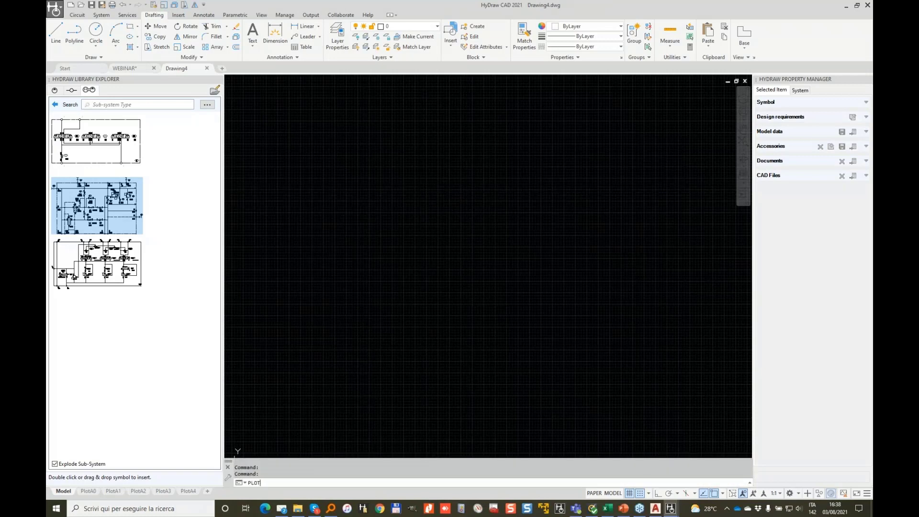
{"action": "left_click", "coordinate": [533, 163]}
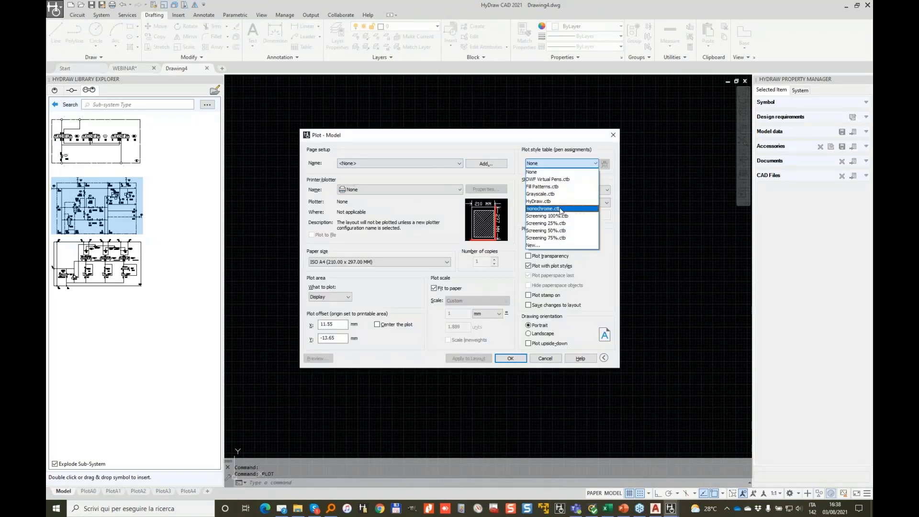
{"action": "left_click", "coordinate": [561, 209]}
{"action": "left_click", "coordinate": [480, 274]}
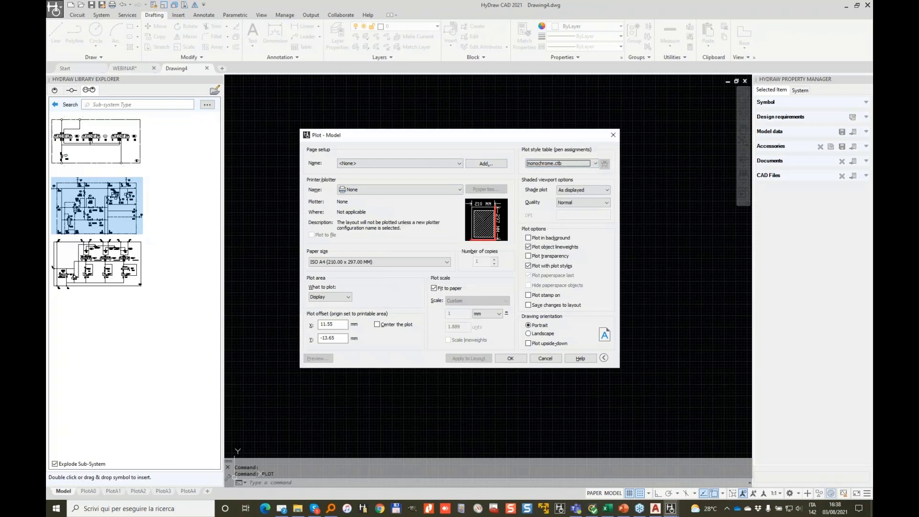
{"action": "left_click", "coordinate": [443, 189]}
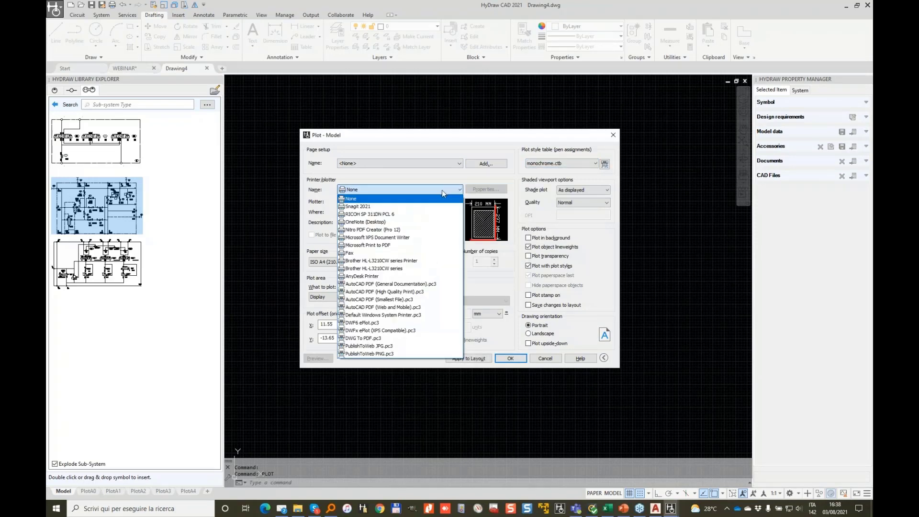
{"action": "left_click", "coordinate": [379, 340]}
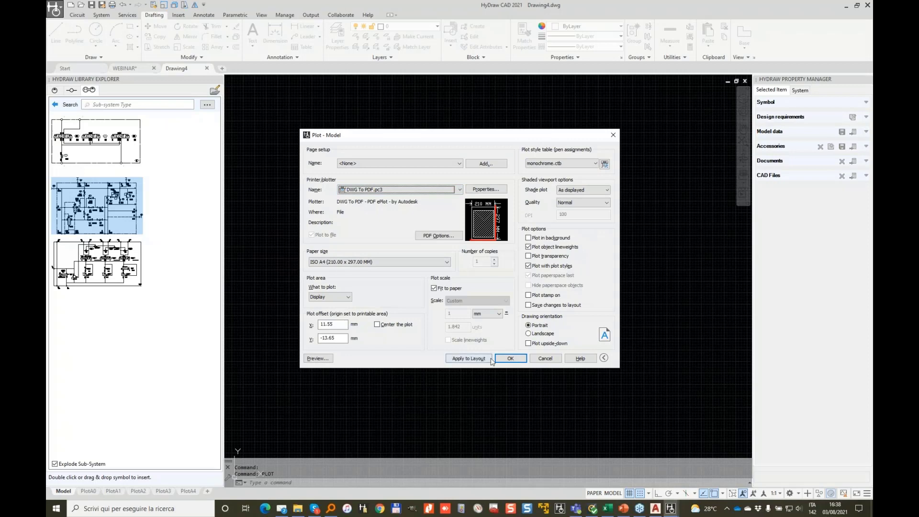
{"action": "left_click", "coordinate": [471, 360]}
{"action": "left_click", "coordinate": [551, 356]}
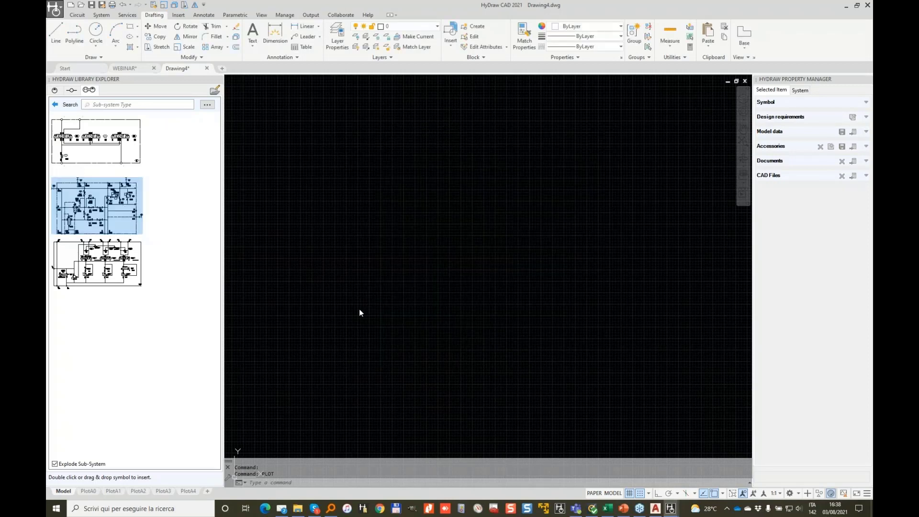
- Insert the second sub-system circuit from the library into the empty model space
{"action": "scroll", "coordinate": [357, 315], "scroll_direction": "down", "scroll_amount": 2}
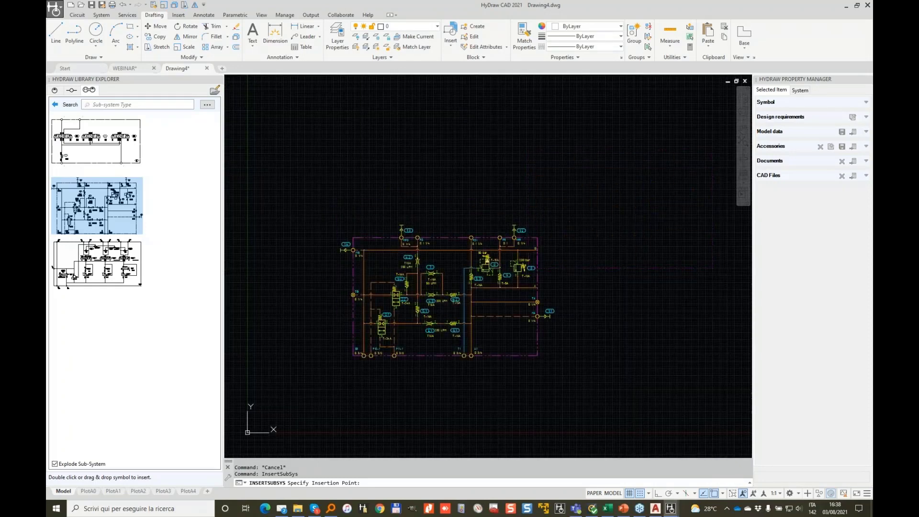
{"action": "right_click", "coordinate": [306, 364]}
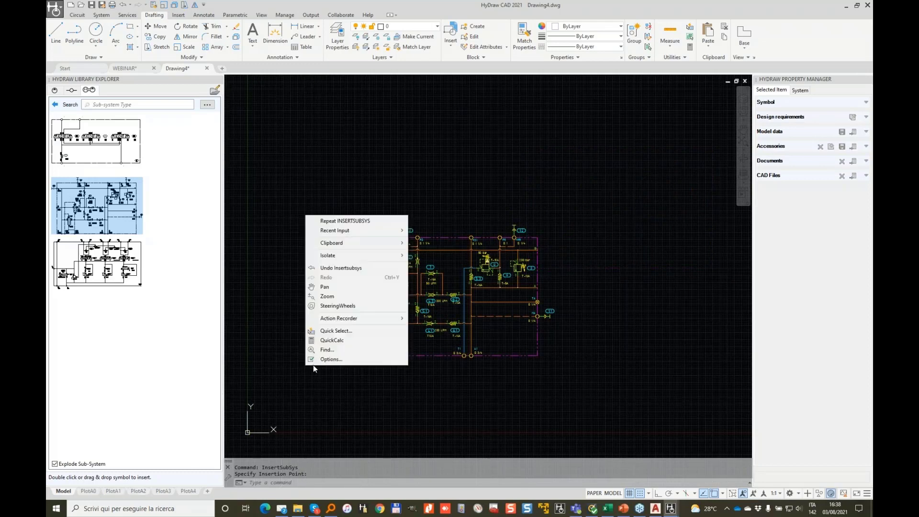
{"action": "key", "text": "Escape"}
- Set the plot area of the model to a window enclosing the whole inserted circuit
{"action": "type", "text": "PLOT"}
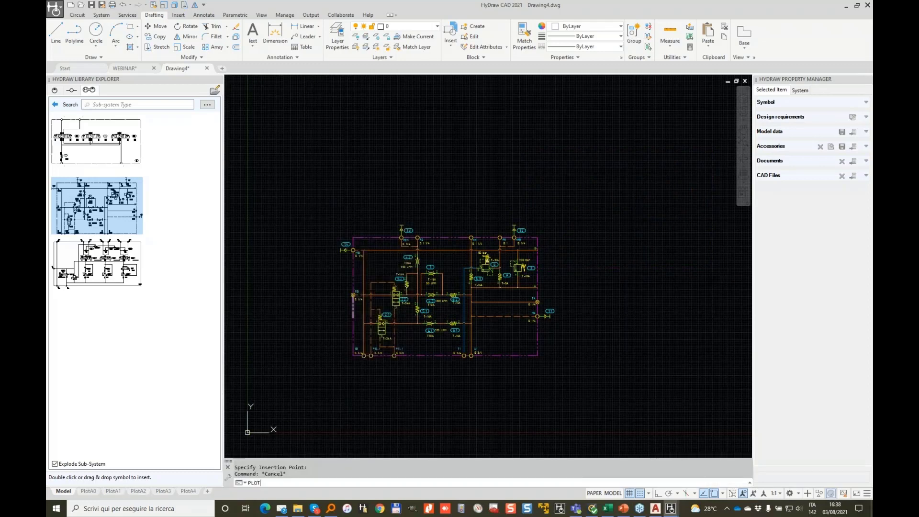
{"action": "key", "text": "Return"}
{"action": "left_click", "coordinate": [331, 297]}
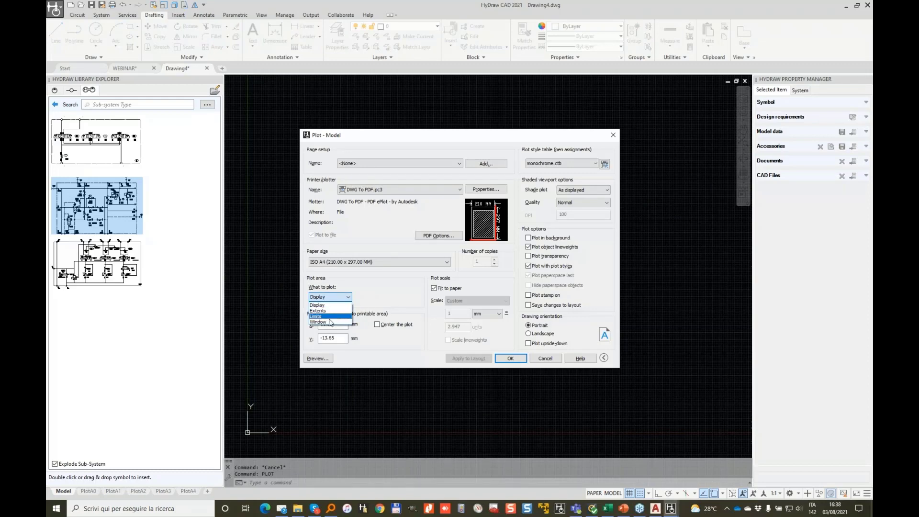
{"action": "left_click", "coordinate": [330, 321]}
{"action": "left_click", "coordinate": [318, 200]}
{"action": "left_click", "coordinate": [584, 369]}
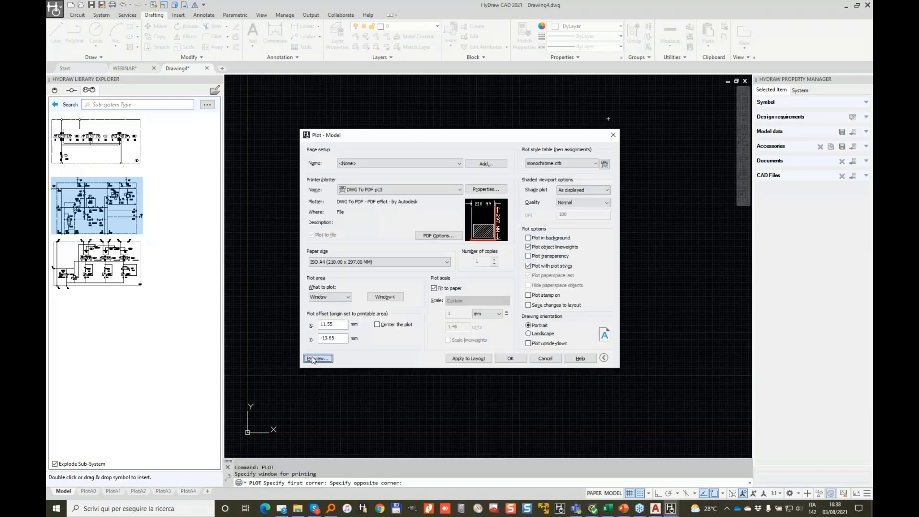
- Preview the windowed circuit's plot with monochrome.ctb, examine the line and envelope colors, and close the plot settings
{"action": "left_click", "coordinate": [318, 359]}
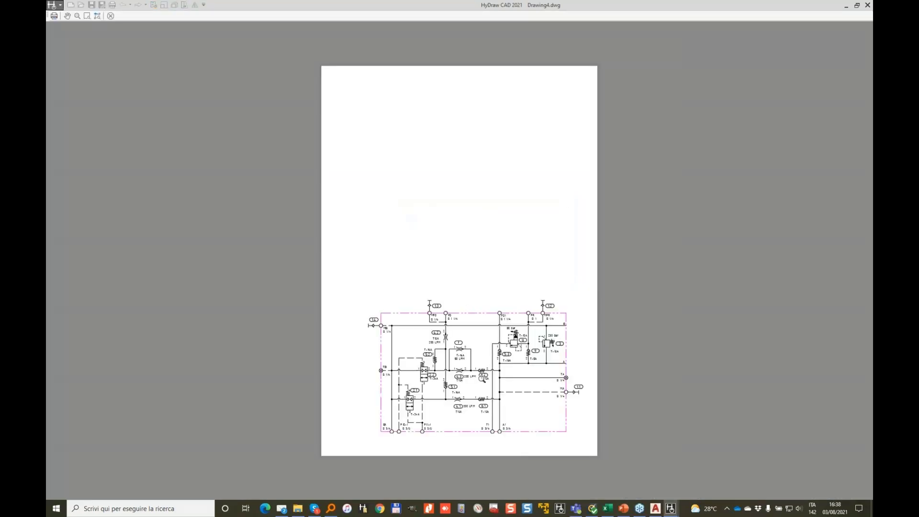
{"action": "scroll", "coordinate": [482, 379], "scroll_direction": "up", "scroll_amount": 4}
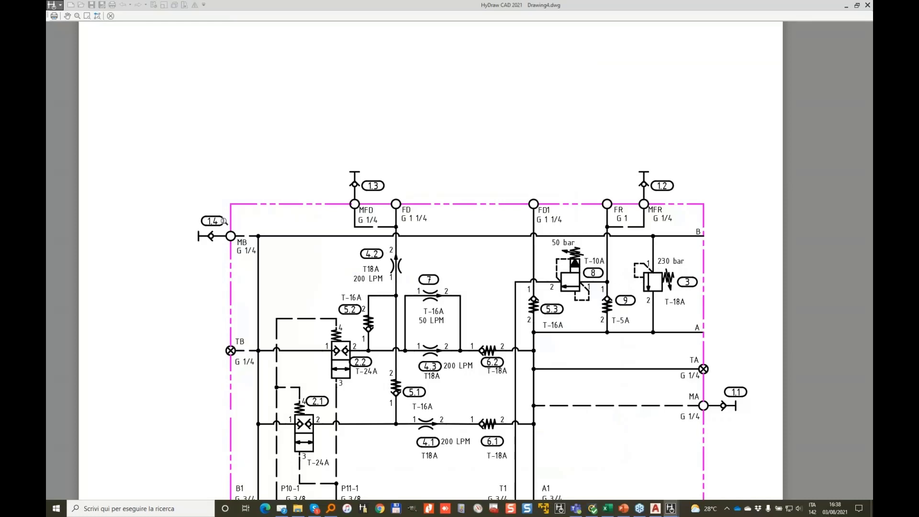
{"action": "scroll", "coordinate": [669, 427], "scroll_direction": "down", "scroll_amount": 4}
{"action": "scroll", "coordinate": [545, 372], "scroll_direction": "up", "scroll_amount": 2}
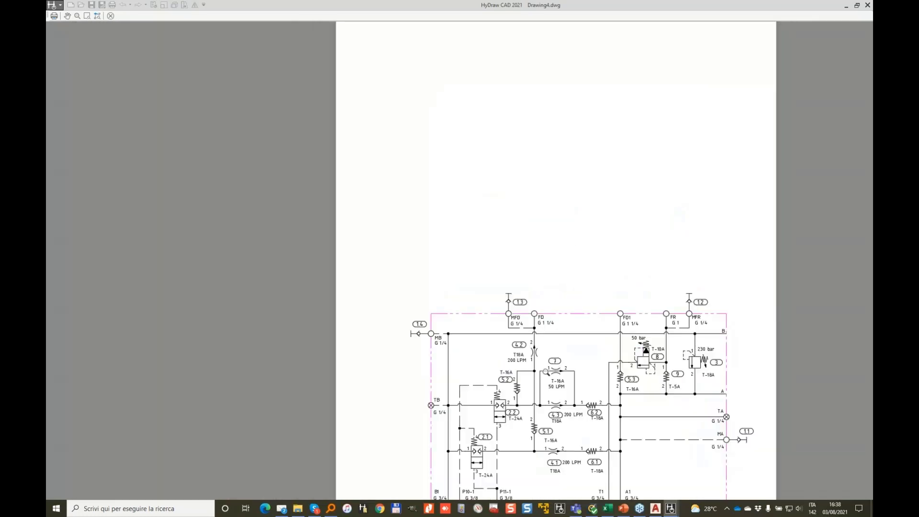
{"action": "scroll", "coordinate": [510, 268], "scroll_direction": "down", "scroll_amount": 2}
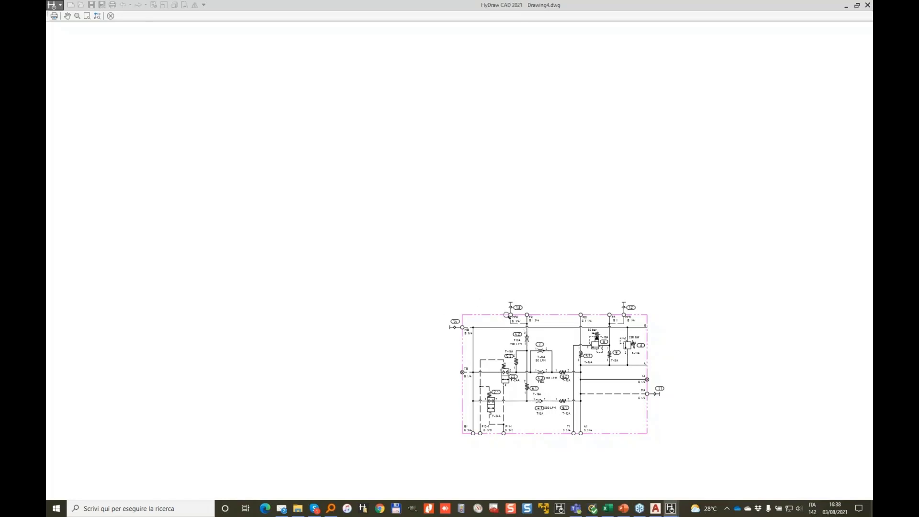
{"action": "key", "text": "Escape"}
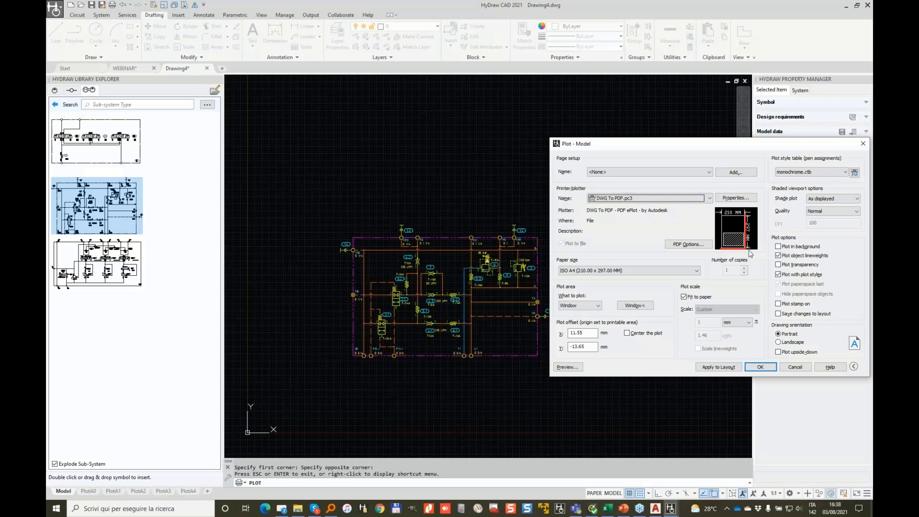
{"action": "key", "text": "Escape"}
- Inspect the RGB values of the envelope line color in the HyDraw document's miscellaneous options, and close the color picker
{"action": "type", "text": "YO"}
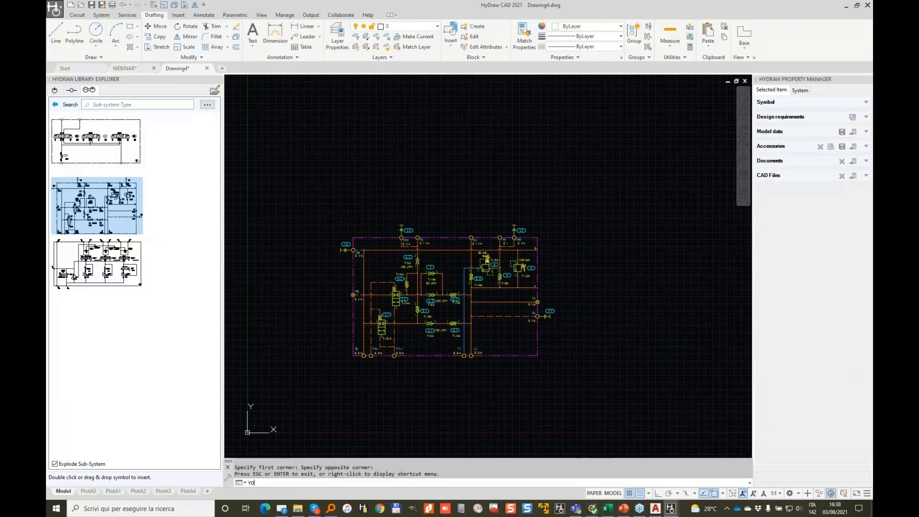
{"action": "key", "text": "Return"}
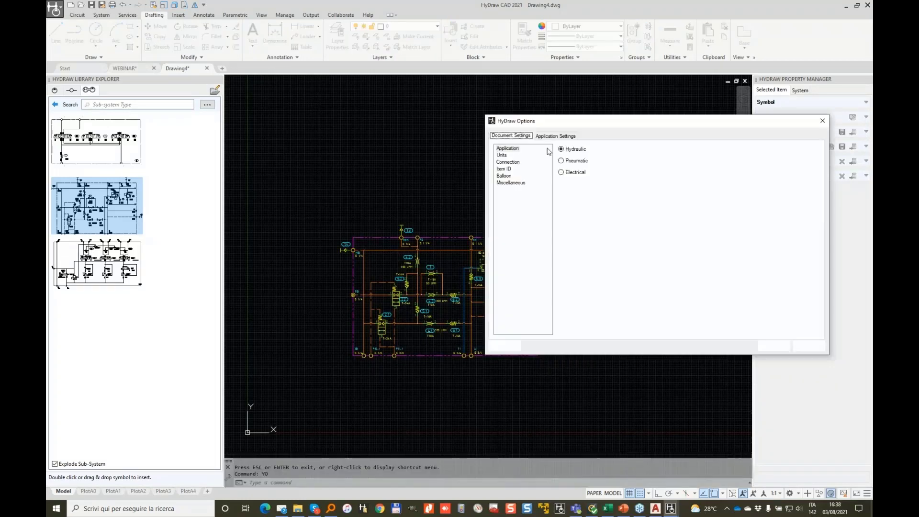
{"action": "left_click", "coordinate": [511, 182]}
{"action": "left_click", "coordinate": [564, 265]}
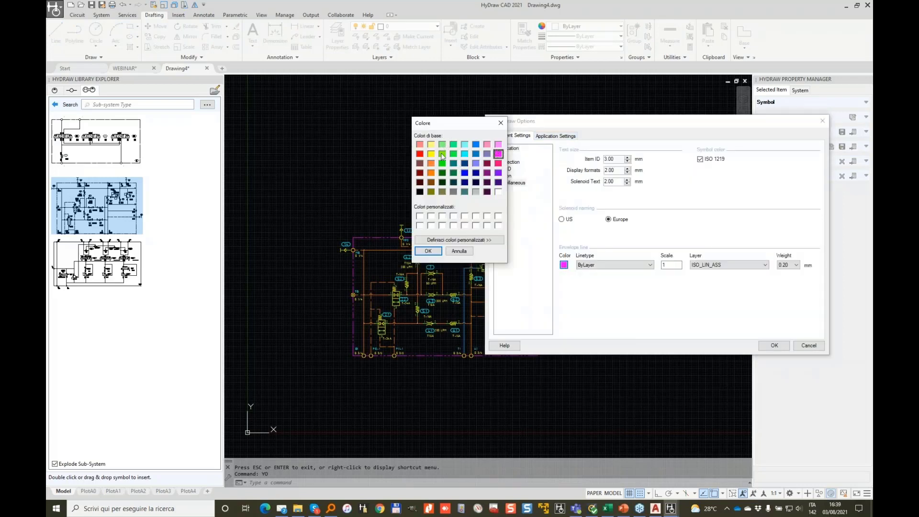
{"action": "left_click", "coordinate": [485, 241]}
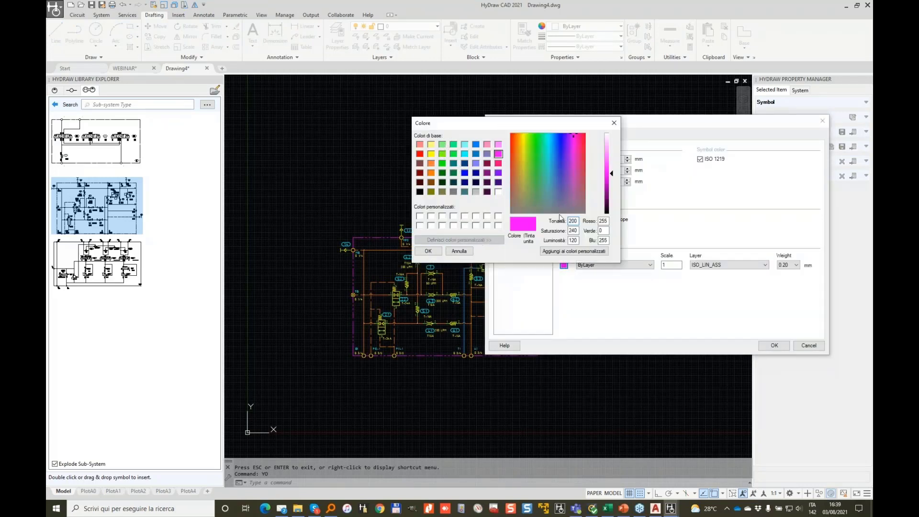
{"action": "left_click", "coordinate": [605, 222]}
{"action": "left_click", "coordinate": [604, 240]}
{"action": "left_click_drag", "start_coordinate": [500, 126], "coordinate": [379, 103]}
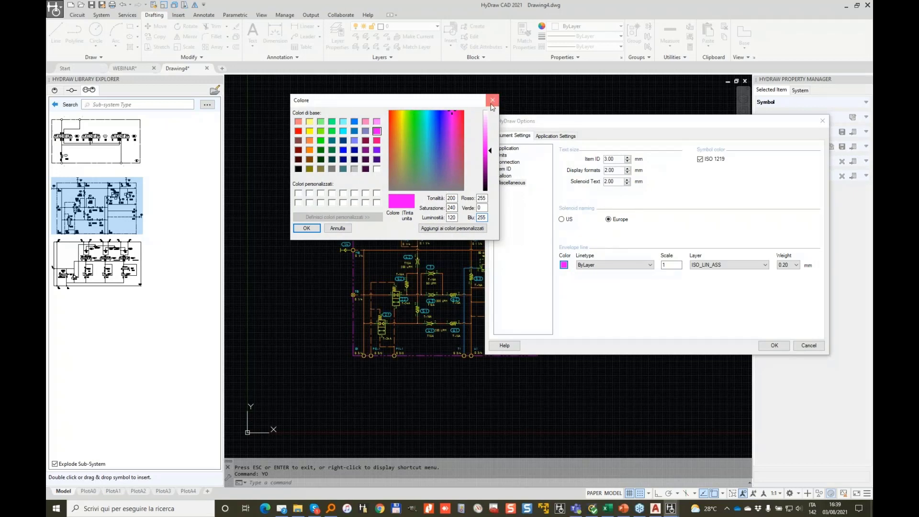
{"action": "left_click", "coordinate": [493, 100]}
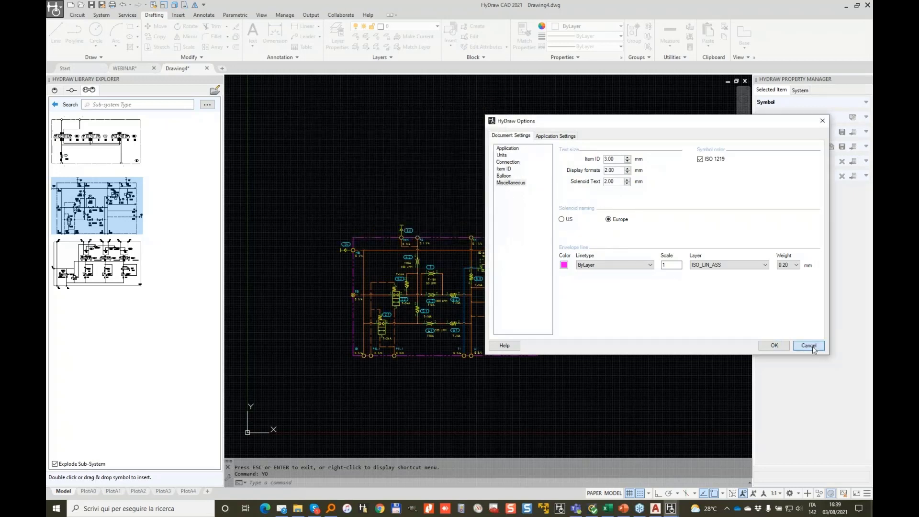